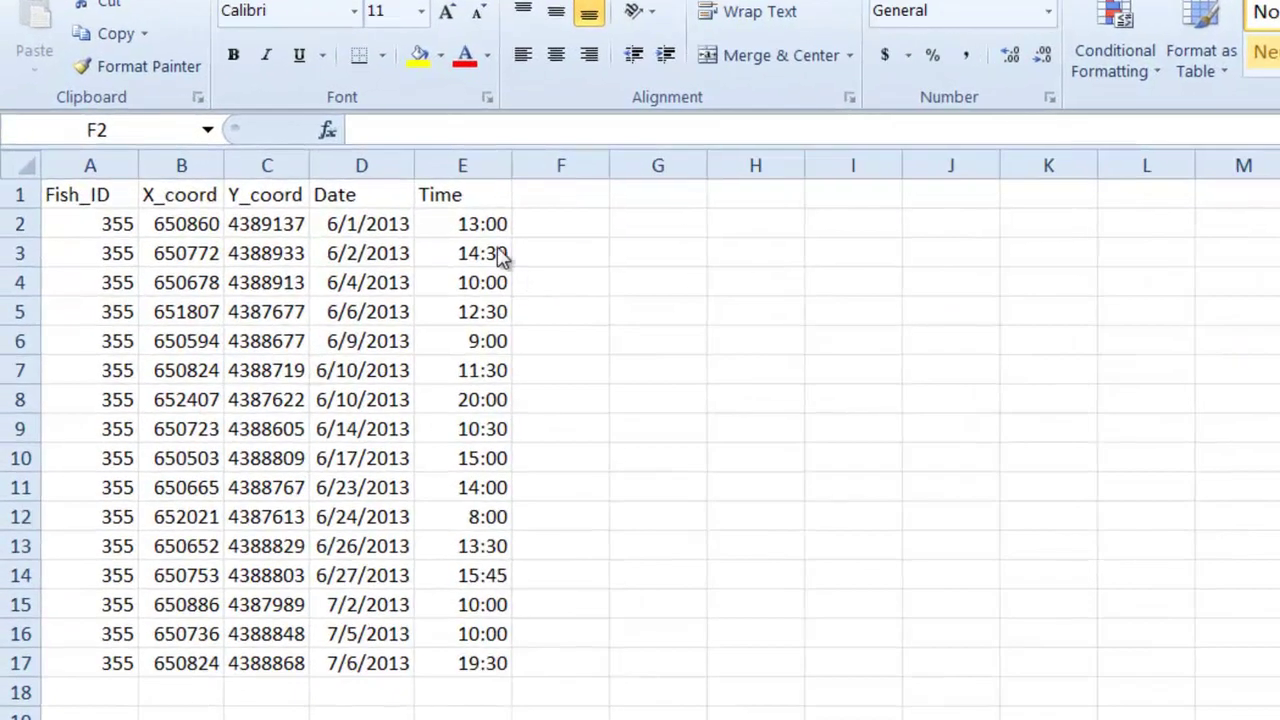
- Add the column header Date_Time in cell F1, beside the Time column
{"action": "left_click", "coordinate": [567, 194]}
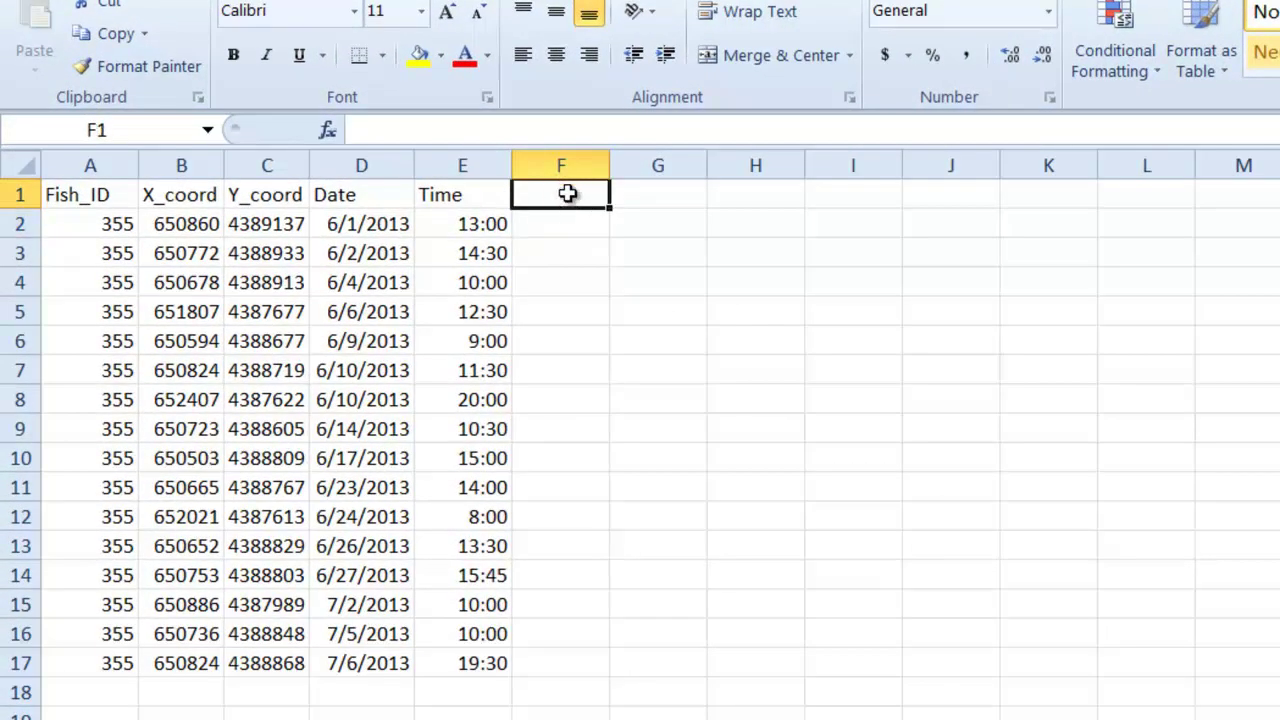
{"action": "type", "text": "Date"}
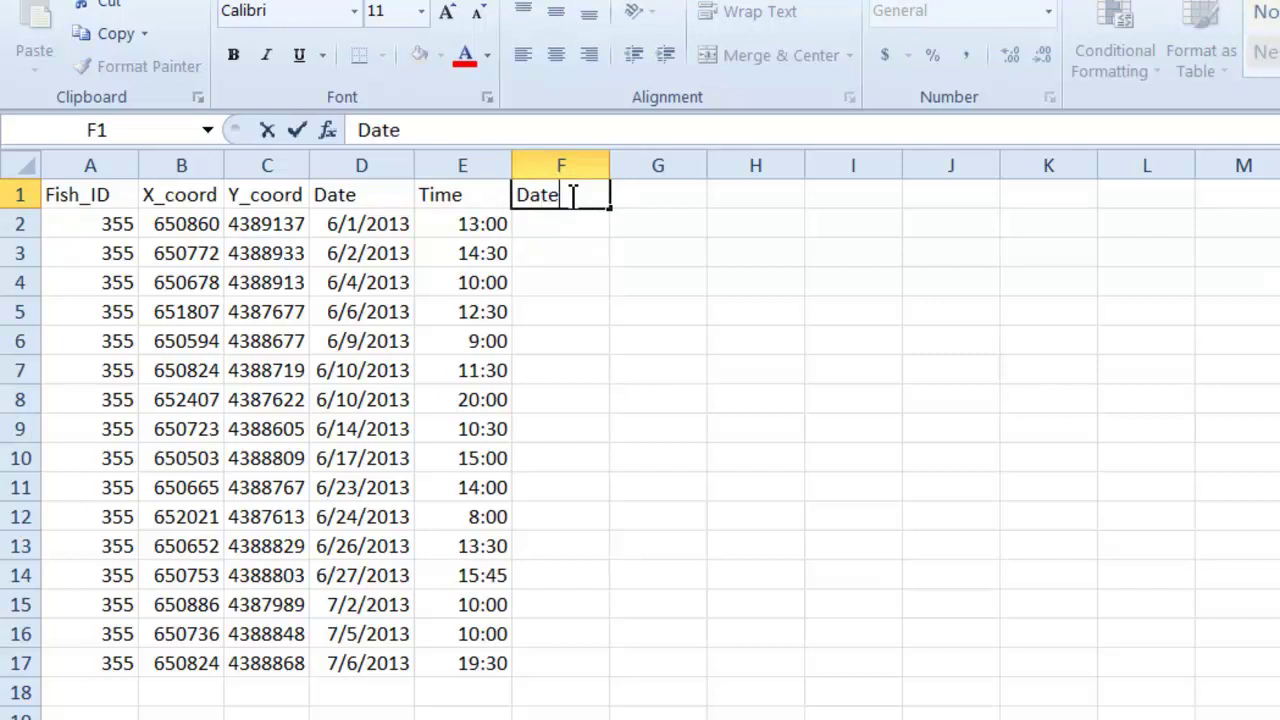
{"action": "type", "text": "_Time"}
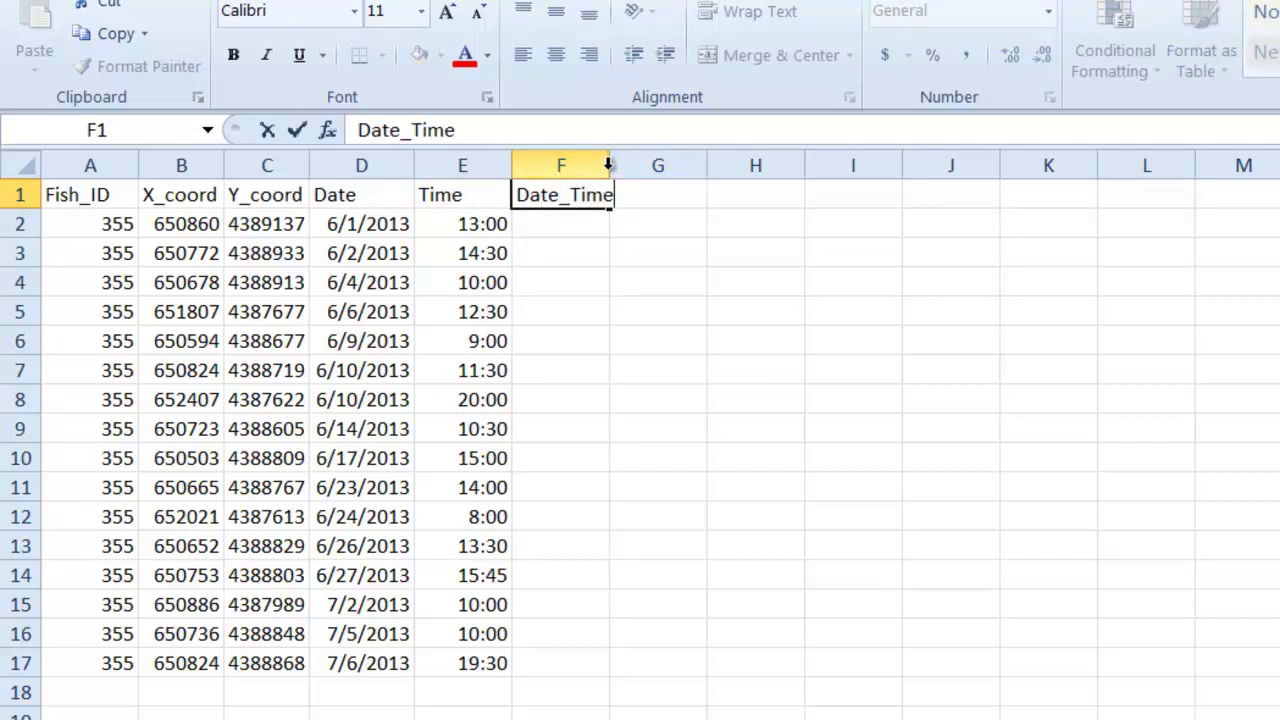
- Combine date and time in F2 with =D2+E2, filled down through row 17, and fit column F's width to its contents
{"action": "left_click", "coordinate": [585, 231]}
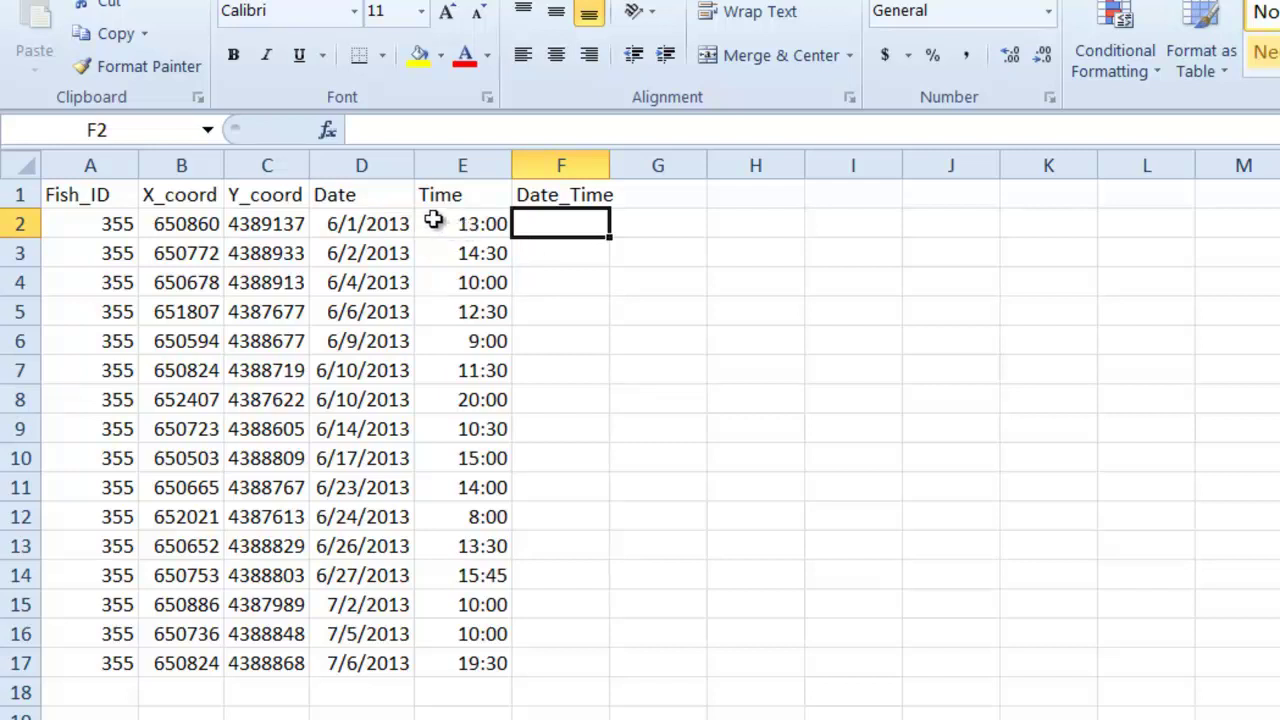
{"action": "type", "text": "="}
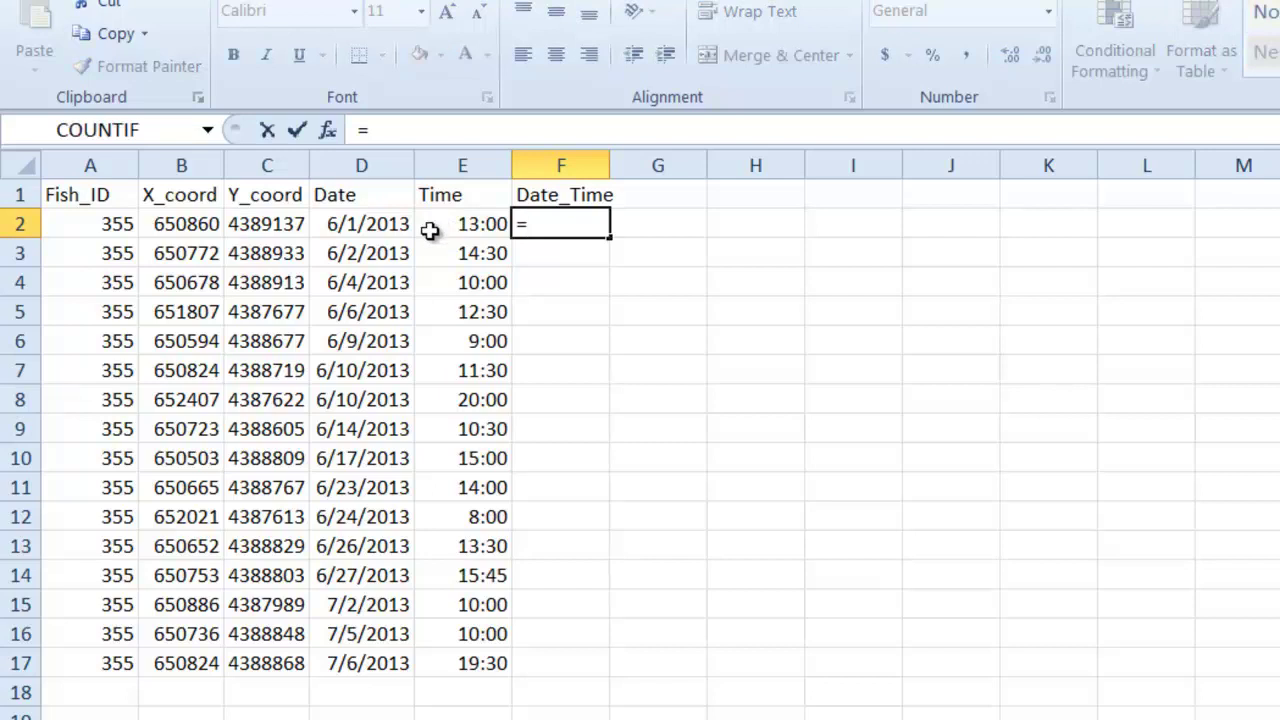
{"action": "left_click", "coordinate": [361, 224]}
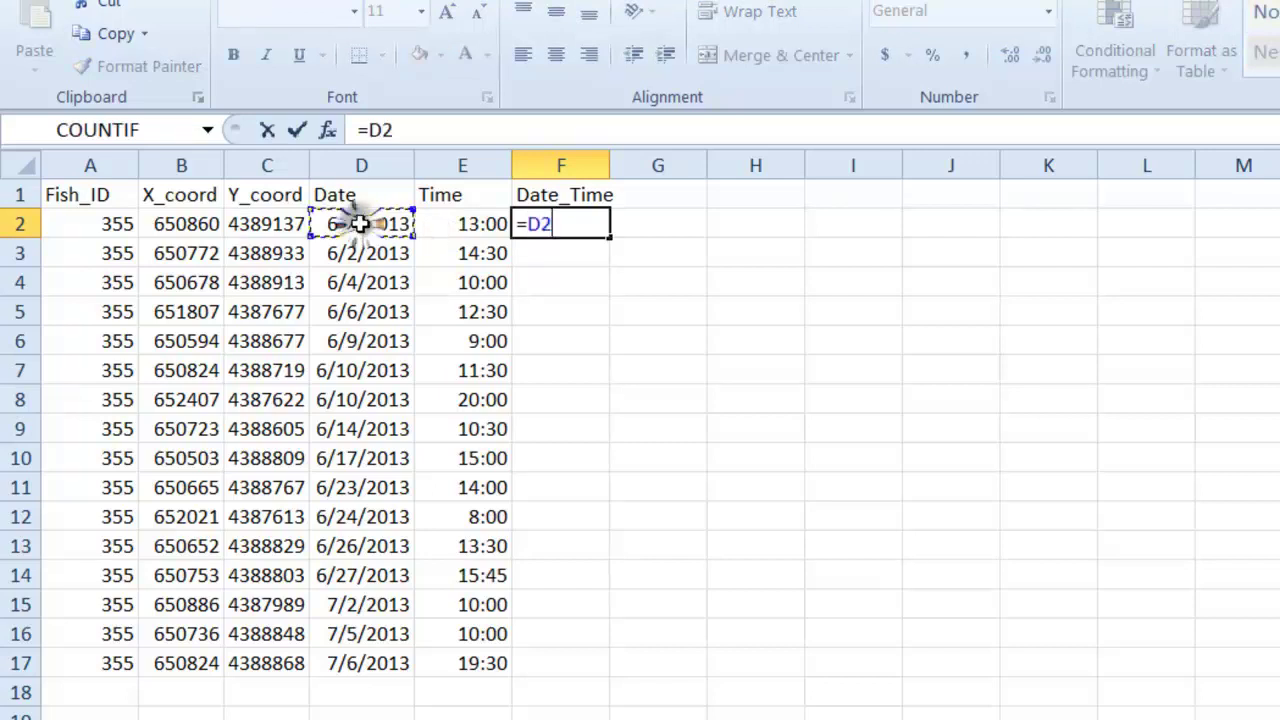
{"action": "type", "text": "+"}
{"action": "left_click", "coordinate": [455, 222]}
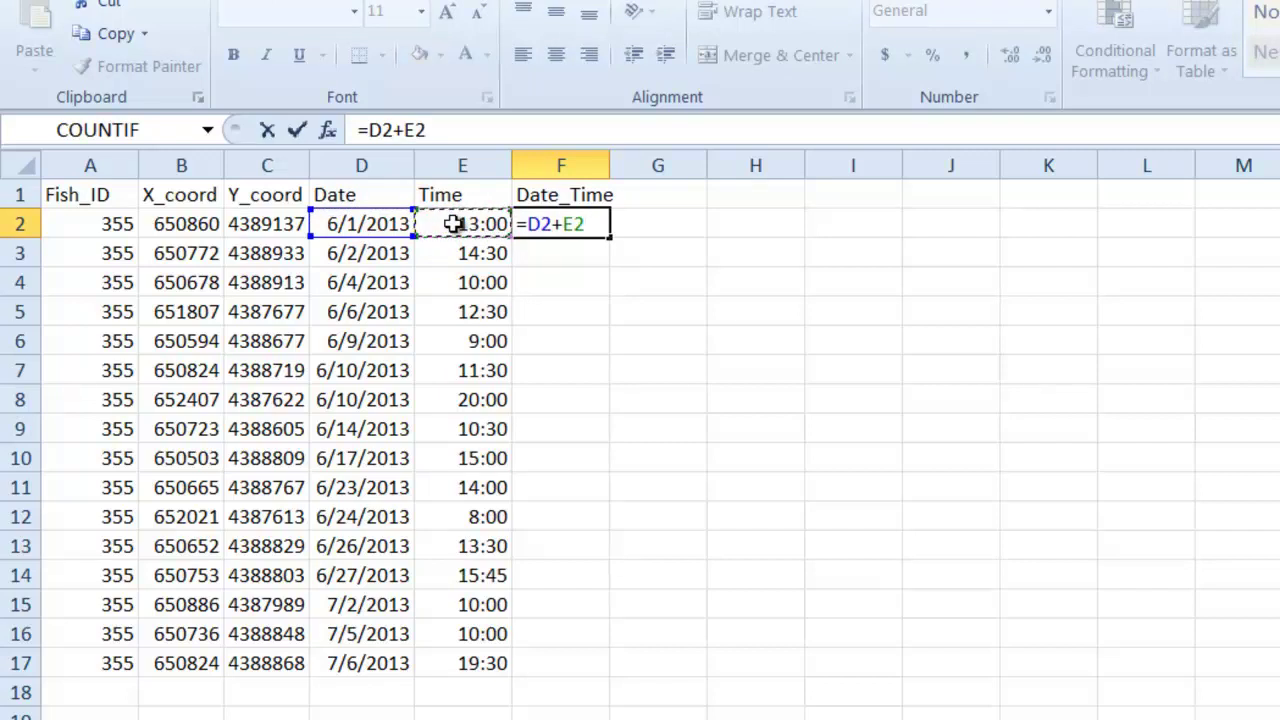
{"action": "key", "text": "ctrl+Return"}
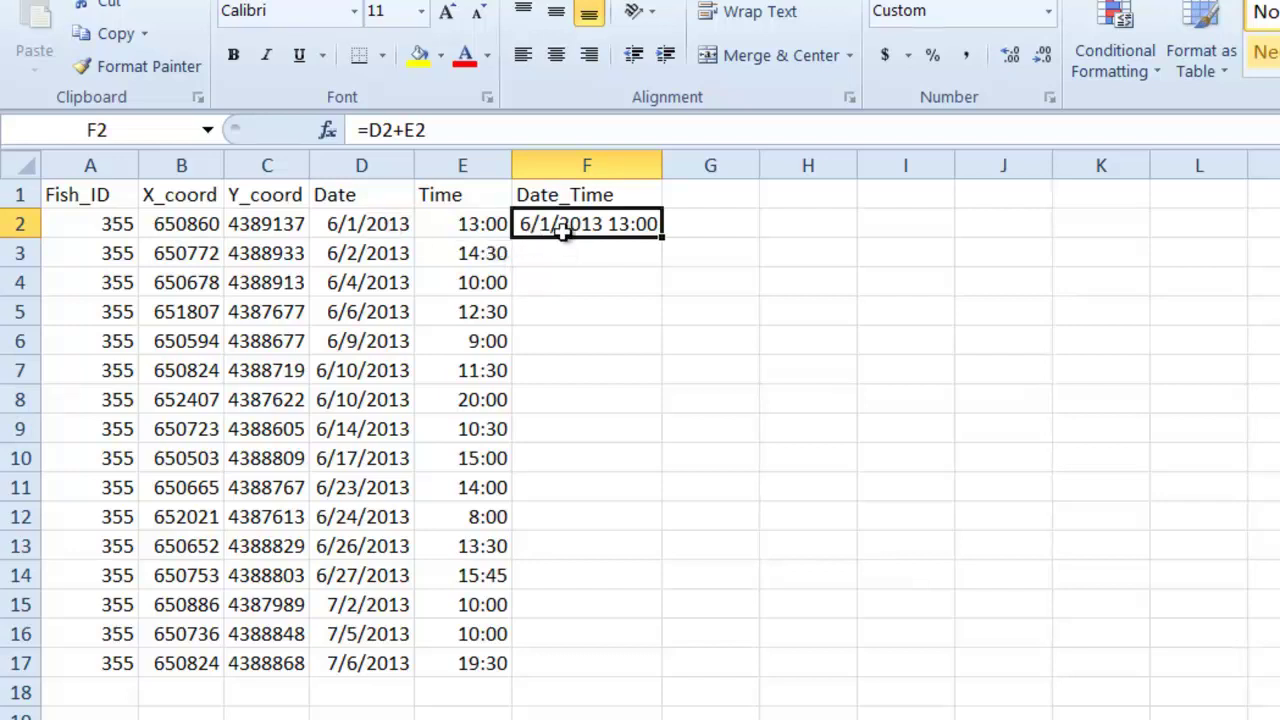
{"action": "double_click", "coordinate": [661, 237]}
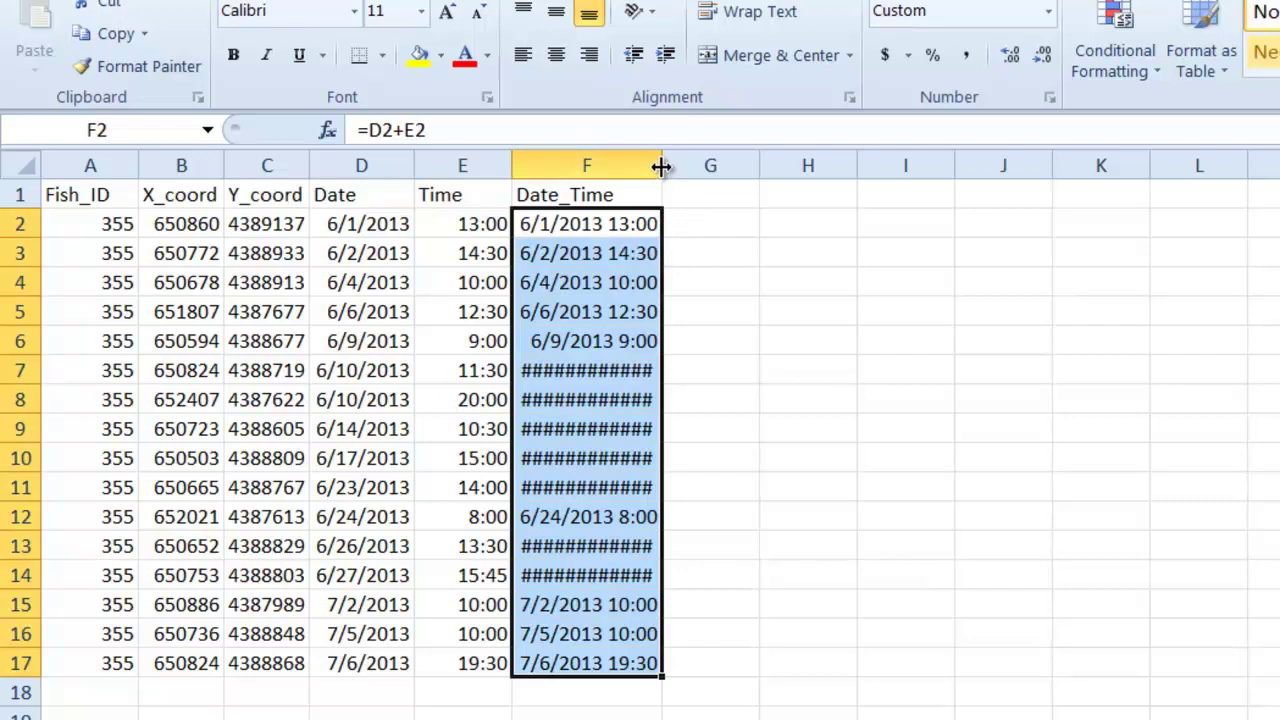
{"action": "double_click", "coordinate": [661, 166]}
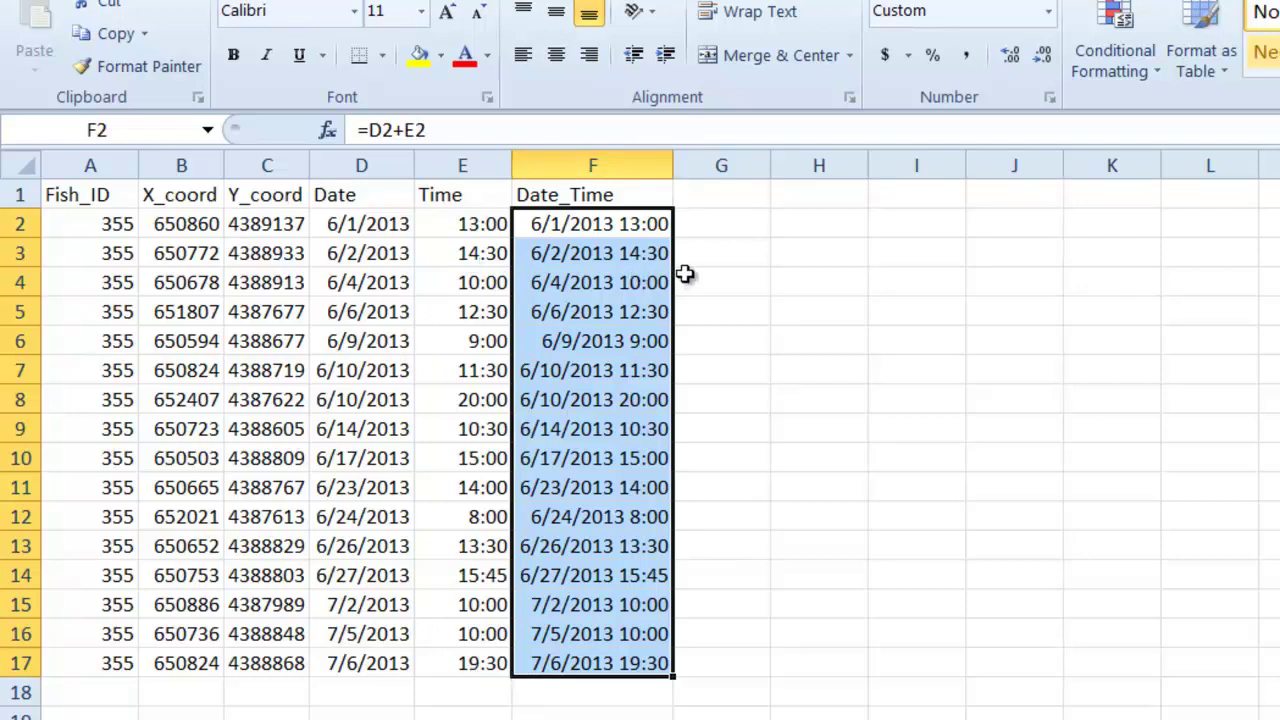
- Add the column header T_DIFF_HRS in cell G1 and fit column G's width to it
{"action": "left_click", "coordinate": [729, 198]}
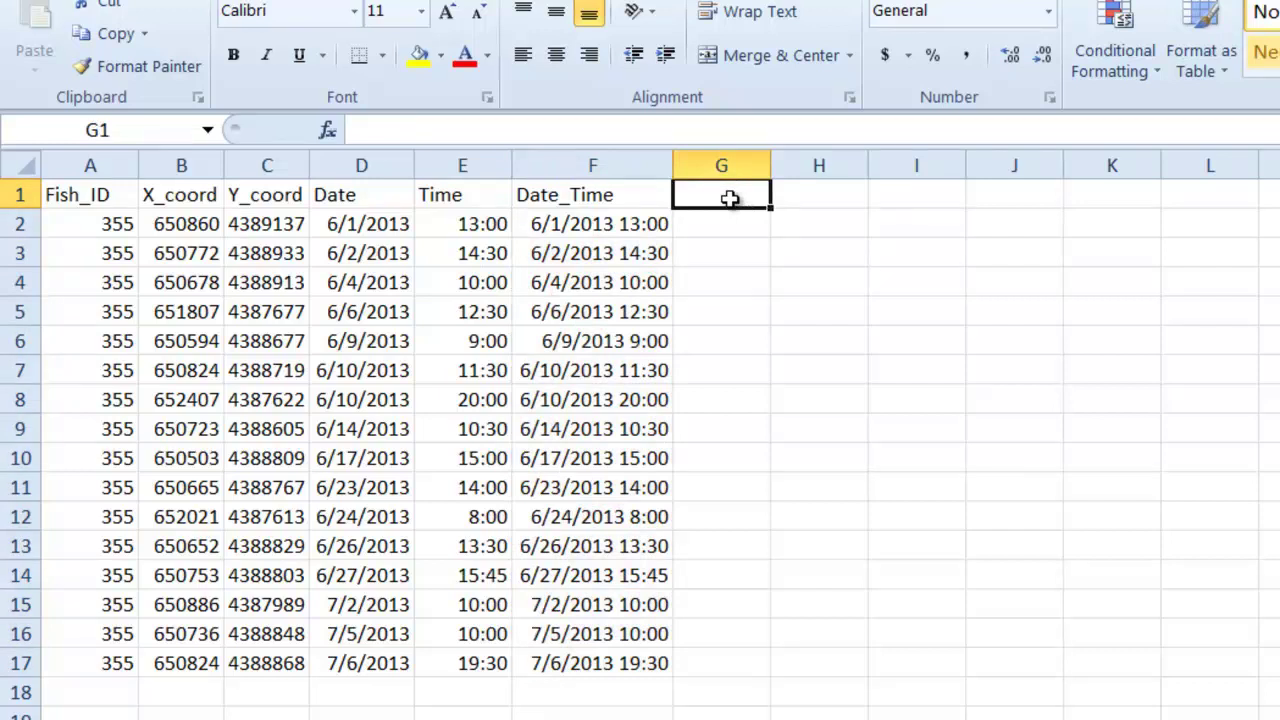
{"action": "type", "text": "T_DIFF_HRS"}
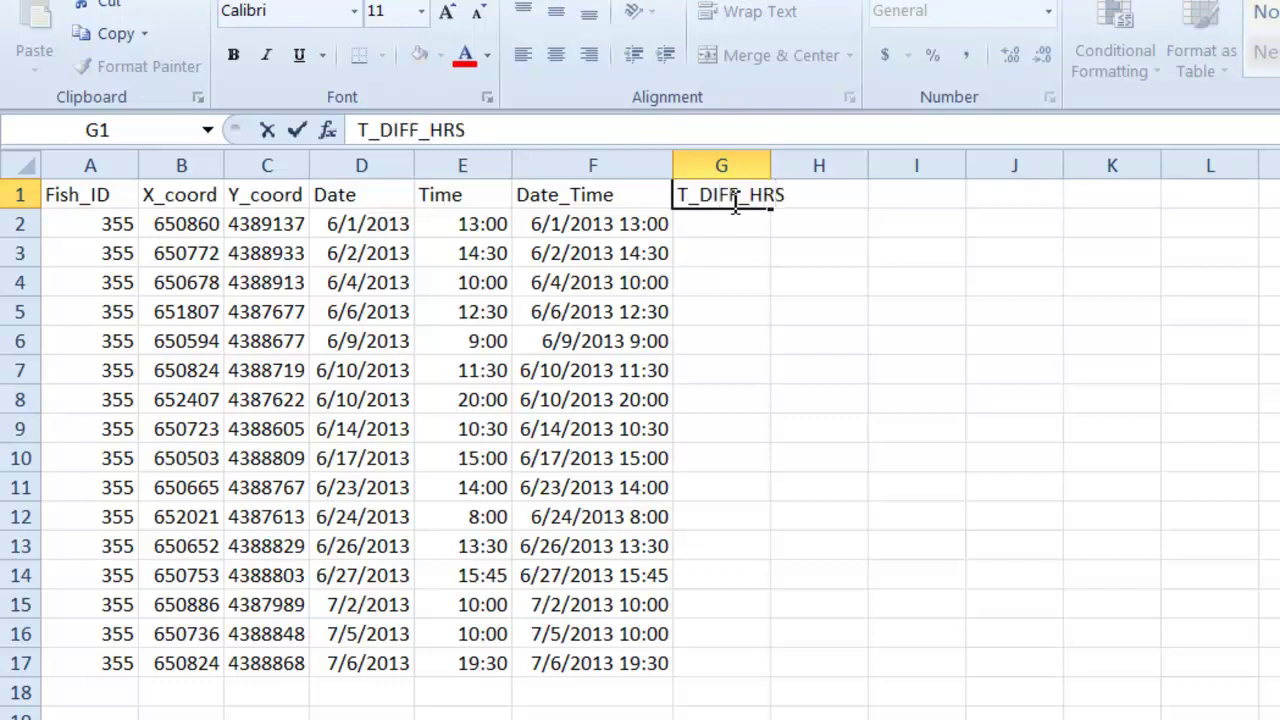
{"action": "key", "text": "ctrl+Return"}
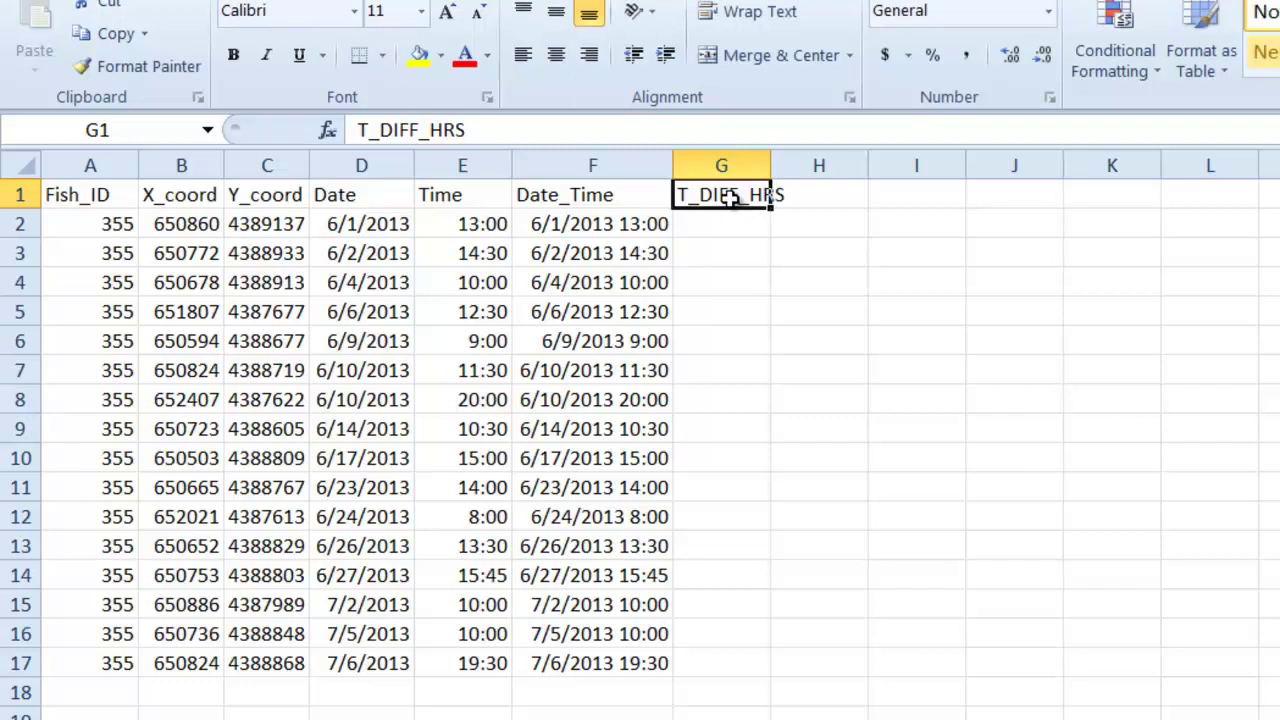
{"action": "double_click", "coordinate": [770, 165]}
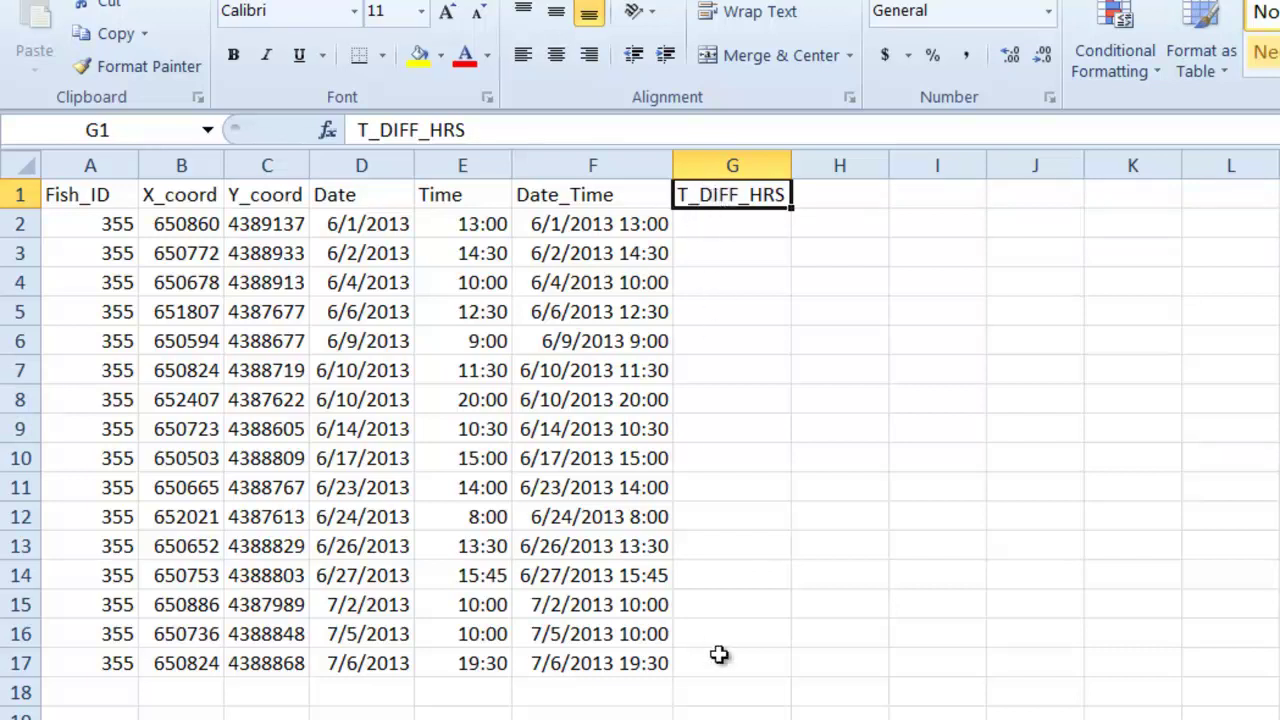
- Enter 0 in G2 and the time difference formula =F3-F2 in G3
{"action": "left_click", "coordinate": [743, 224]}
{"action": "type", "text": "0"}
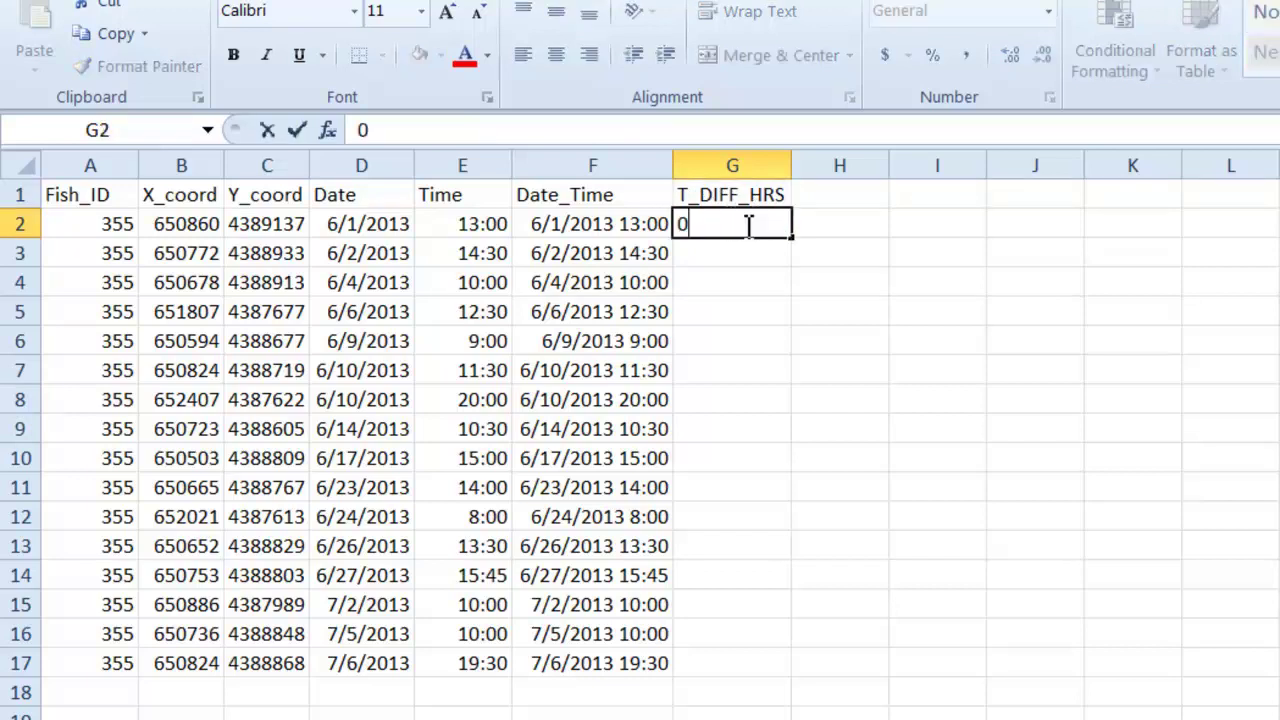
{"action": "left_click", "coordinate": [726, 254]}
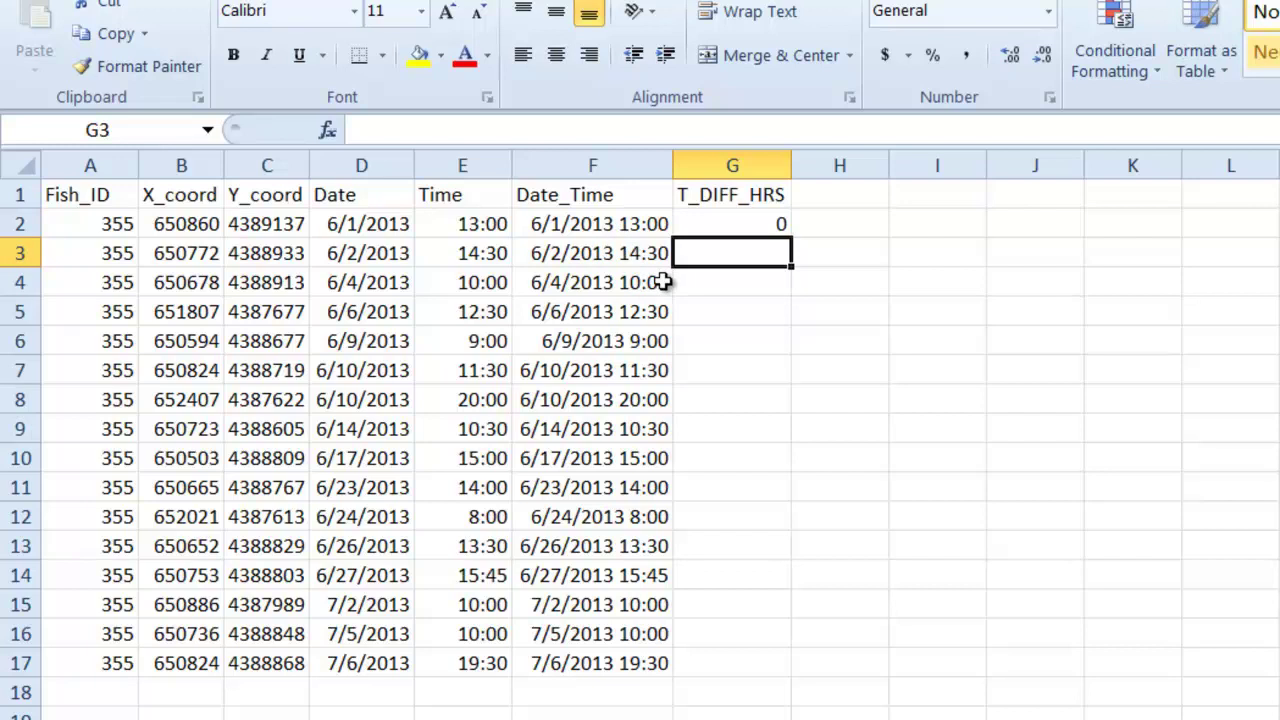
{"action": "type", "text": "="}
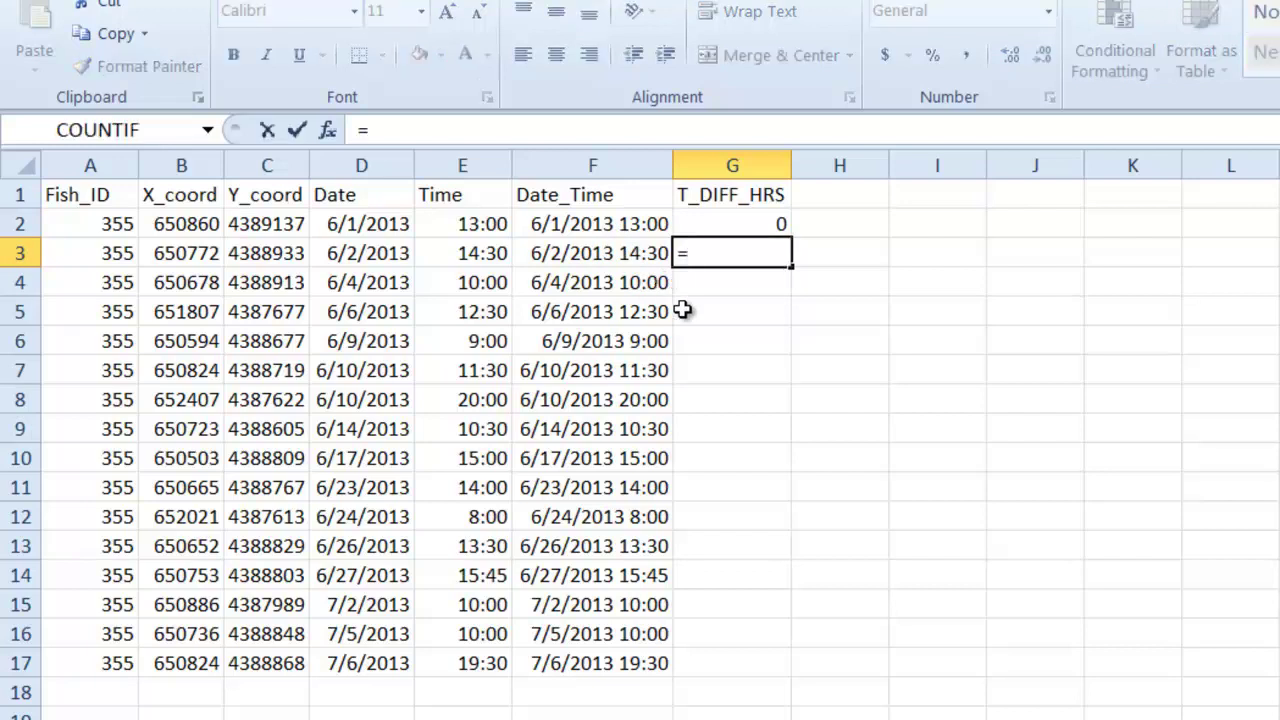
{"action": "left_click", "coordinate": [596, 253]}
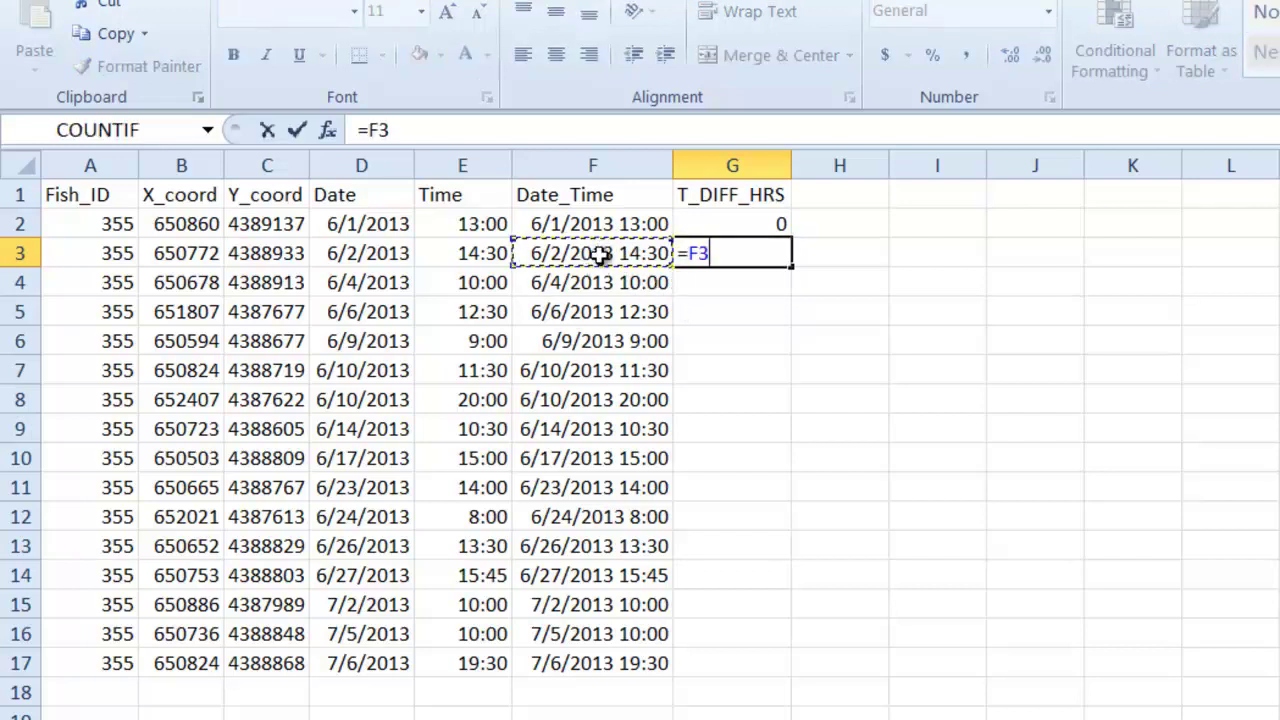
{"action": "type", "text": "-"}
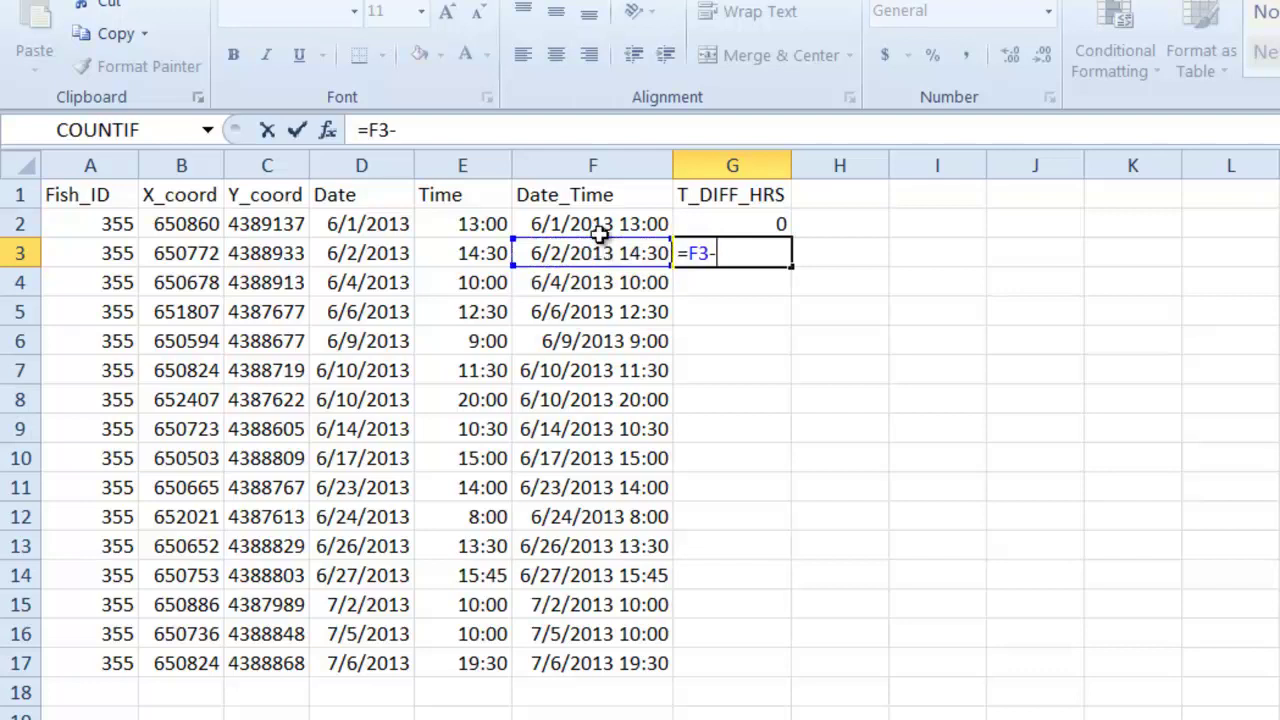
{"action": "left_click", "coordinate": [594, 224]}
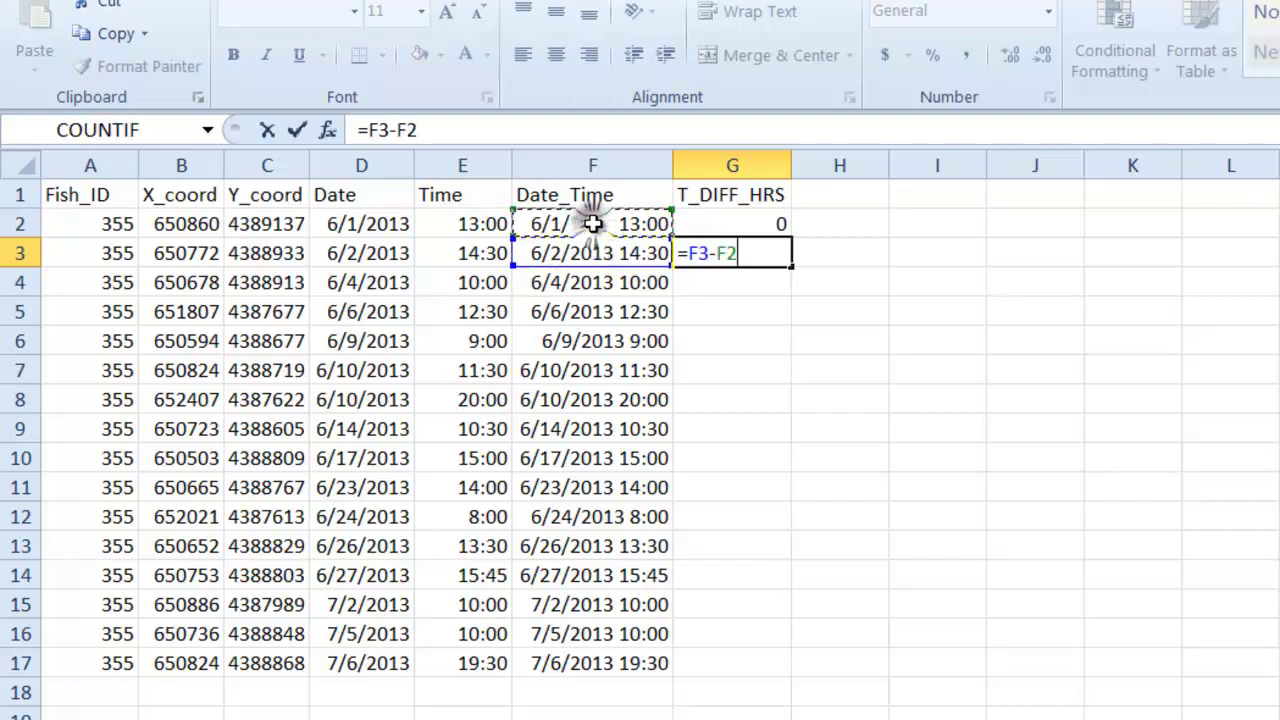
{"action": "key", "text": "ctrl+Return"}
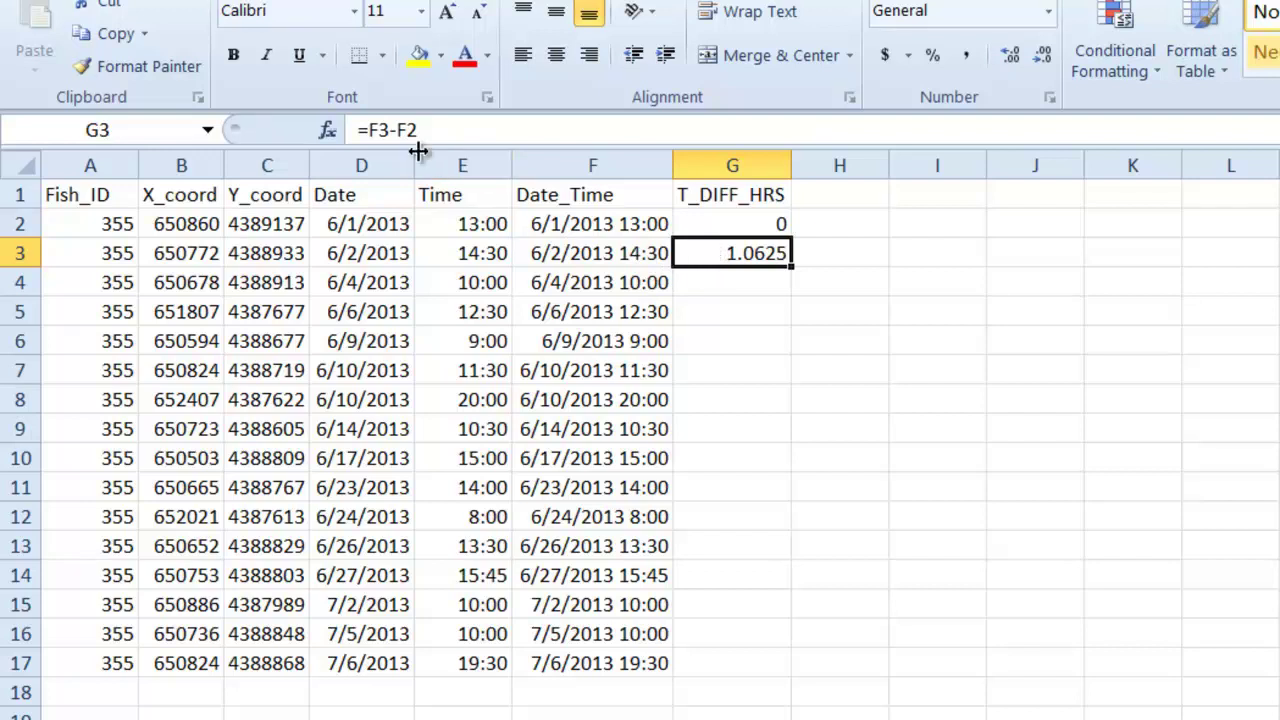
- Convert the G3 formula to hours as =(F3-F2)*24 and fill it down the T_DIFF_HRS column
{"action": "left_click", "coordinate": [374, 130]}
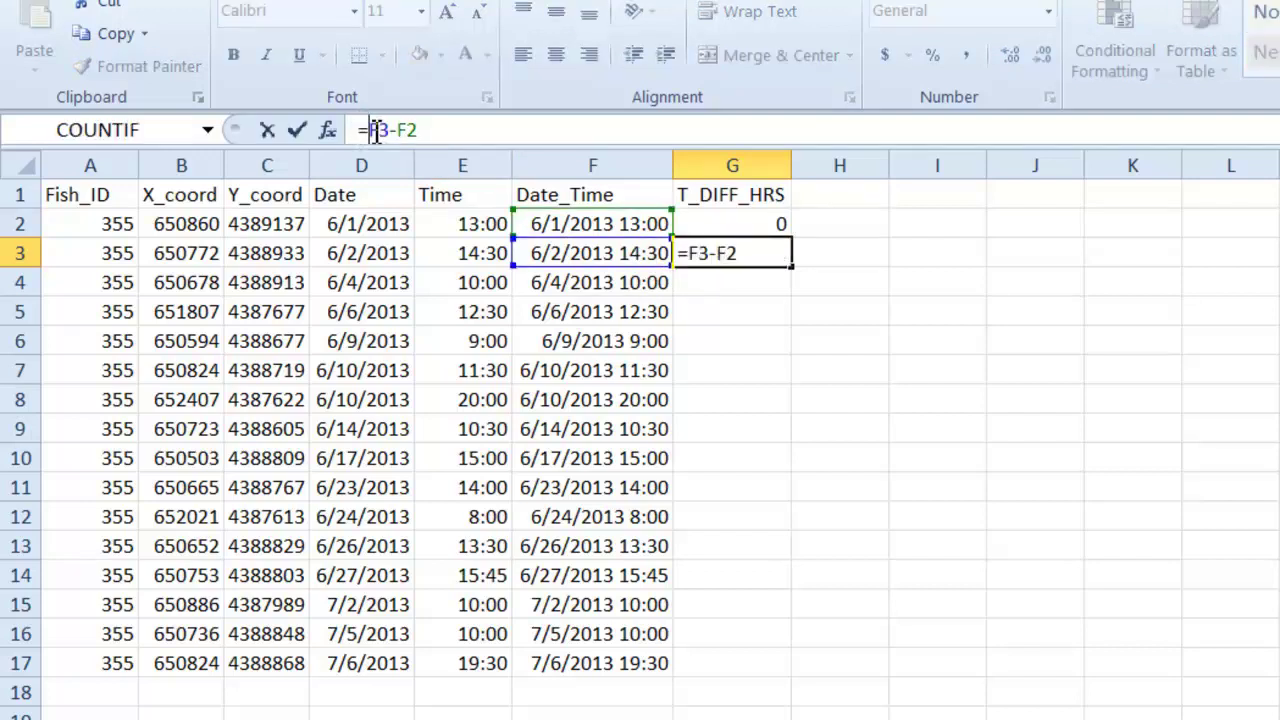
{"action": "type", "text": "("}
{"action": "left_click", "coordinate": [453, 131]}
{"action": "type", "text": ")"}
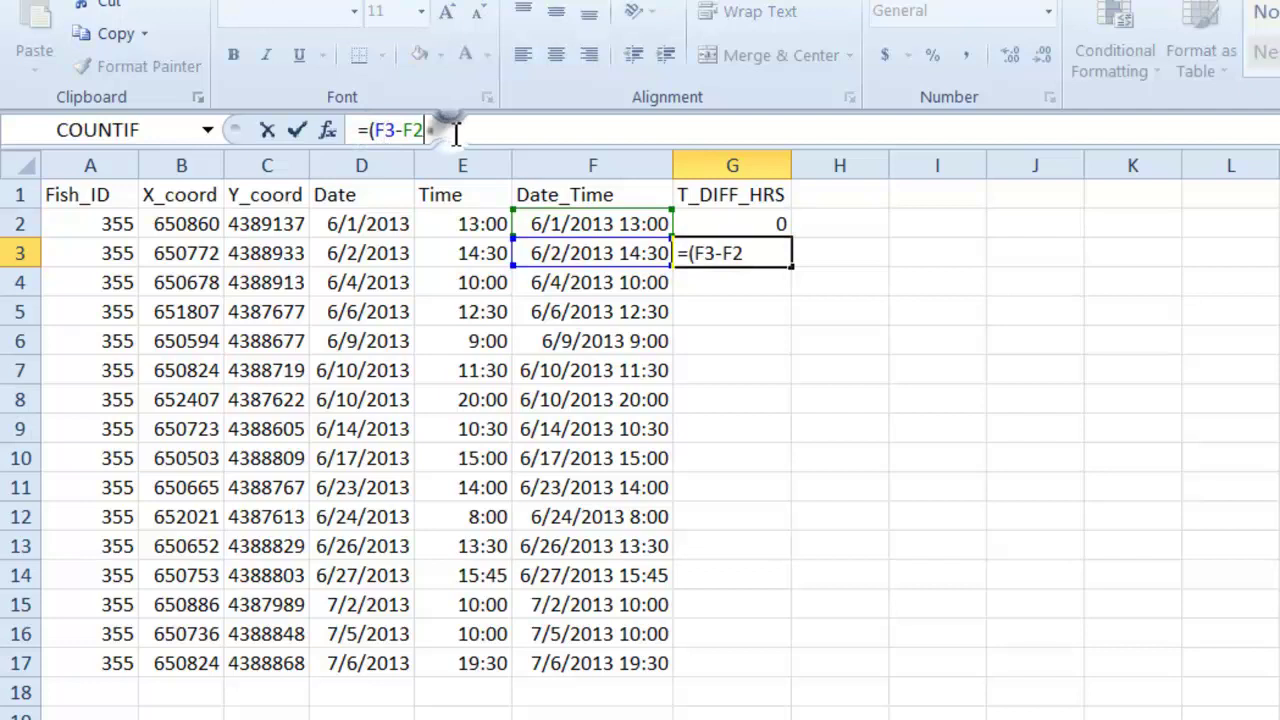
{"action": "type", "text": "*24"}
{"action": "key", "text": "ctrl+Return"}
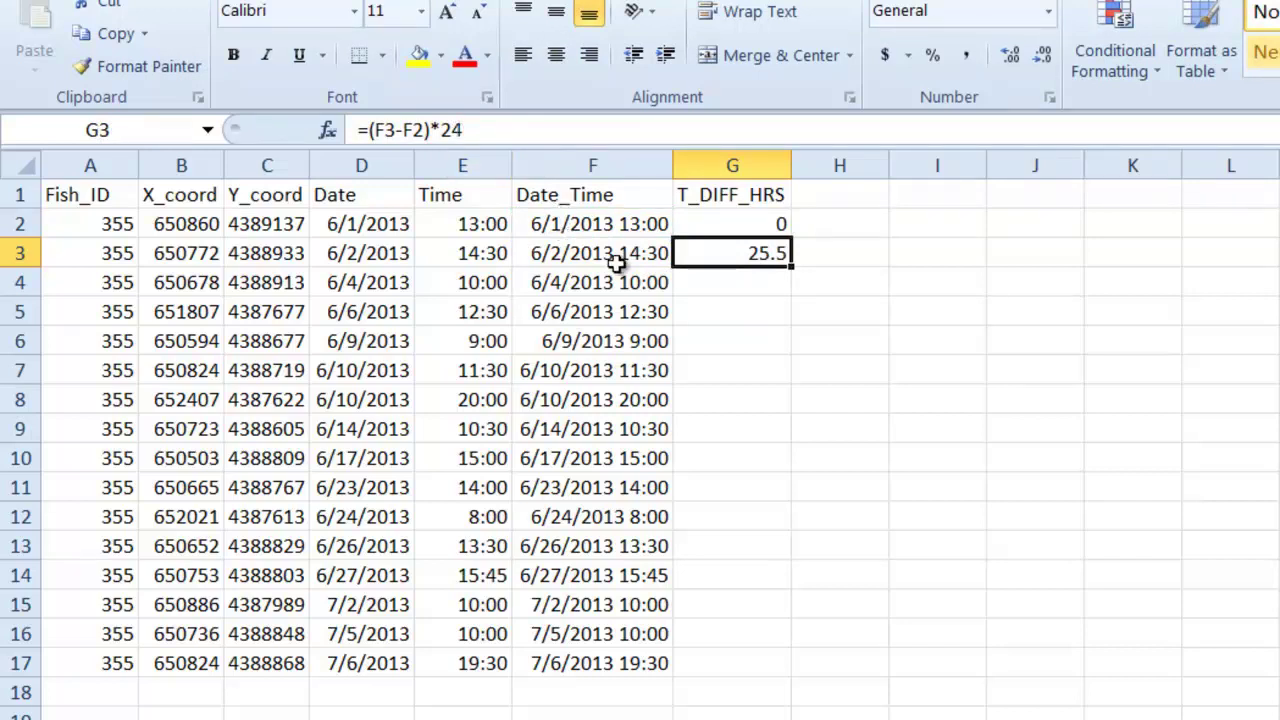
{"action": "double_click", "coordinate": [793, 267]}
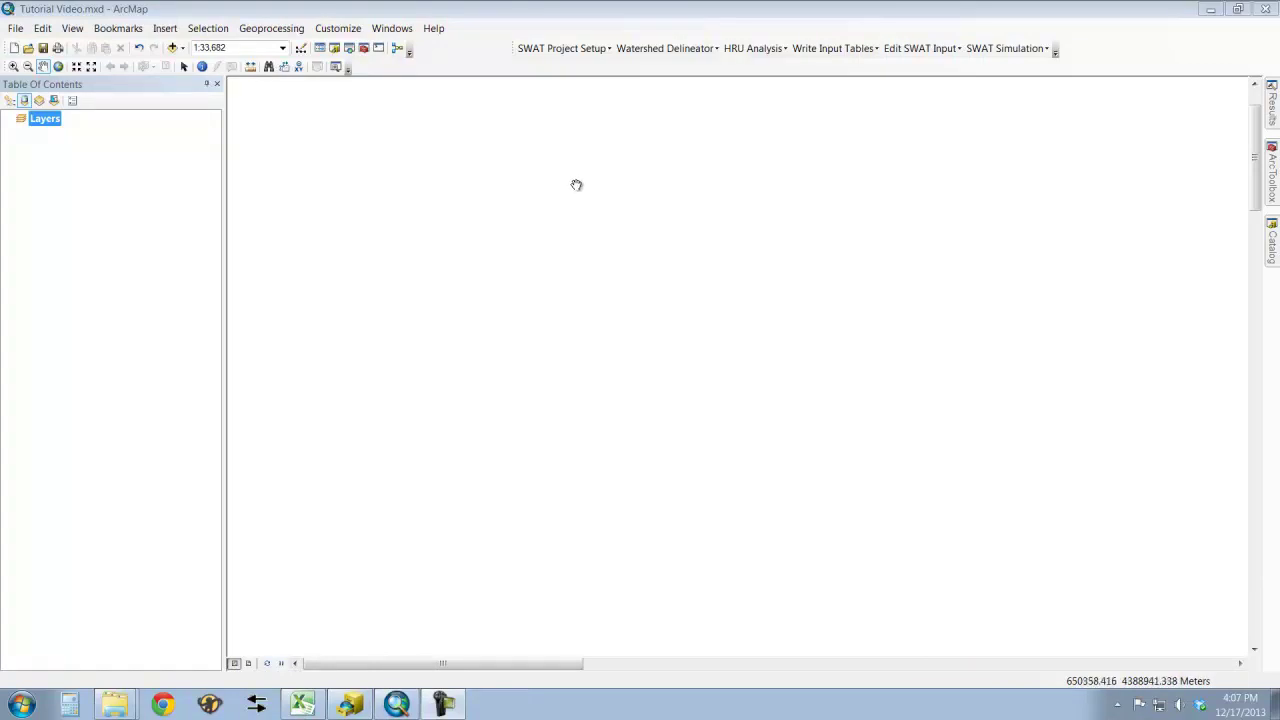
- In ArcMap, set the data frame's coordinate system to NAD 1983 UTM Zone 15N
{"action": "right_click", "coordinate": [358, 215]}
{"action": "left_click", "coordinate": [451, 443]}
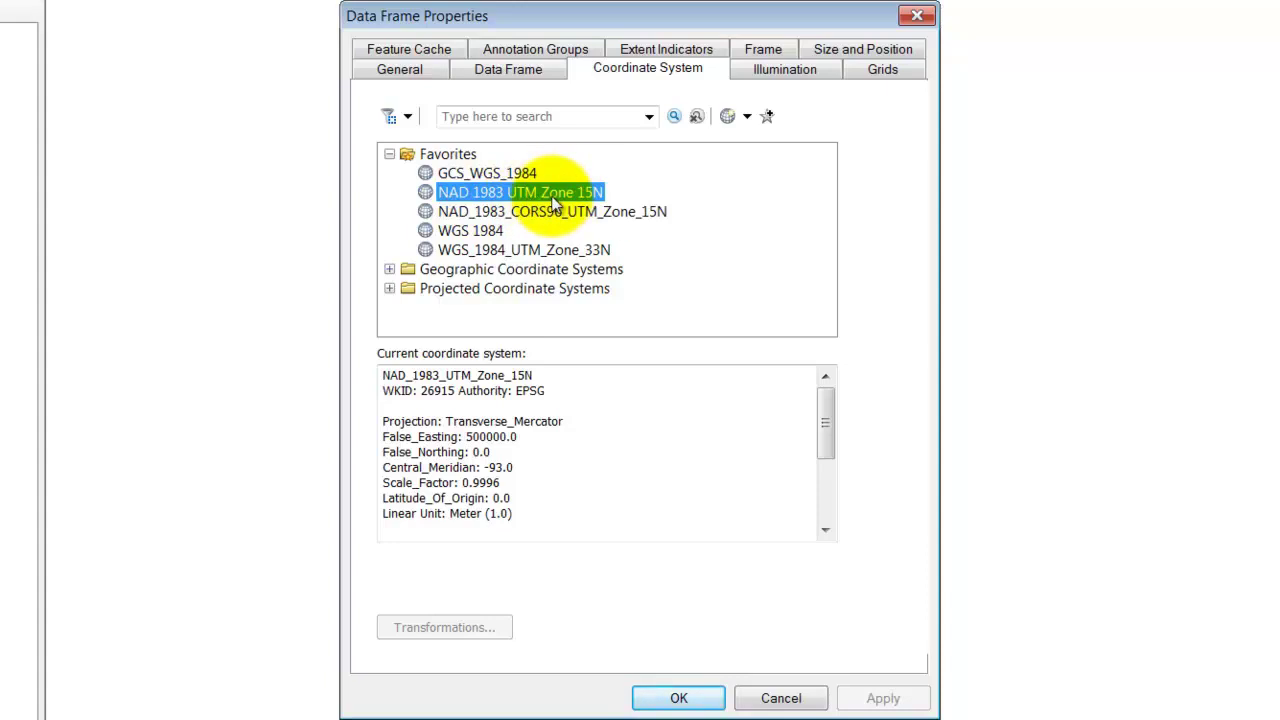
{"action": "left_click", "coordinate": [676, 694]}
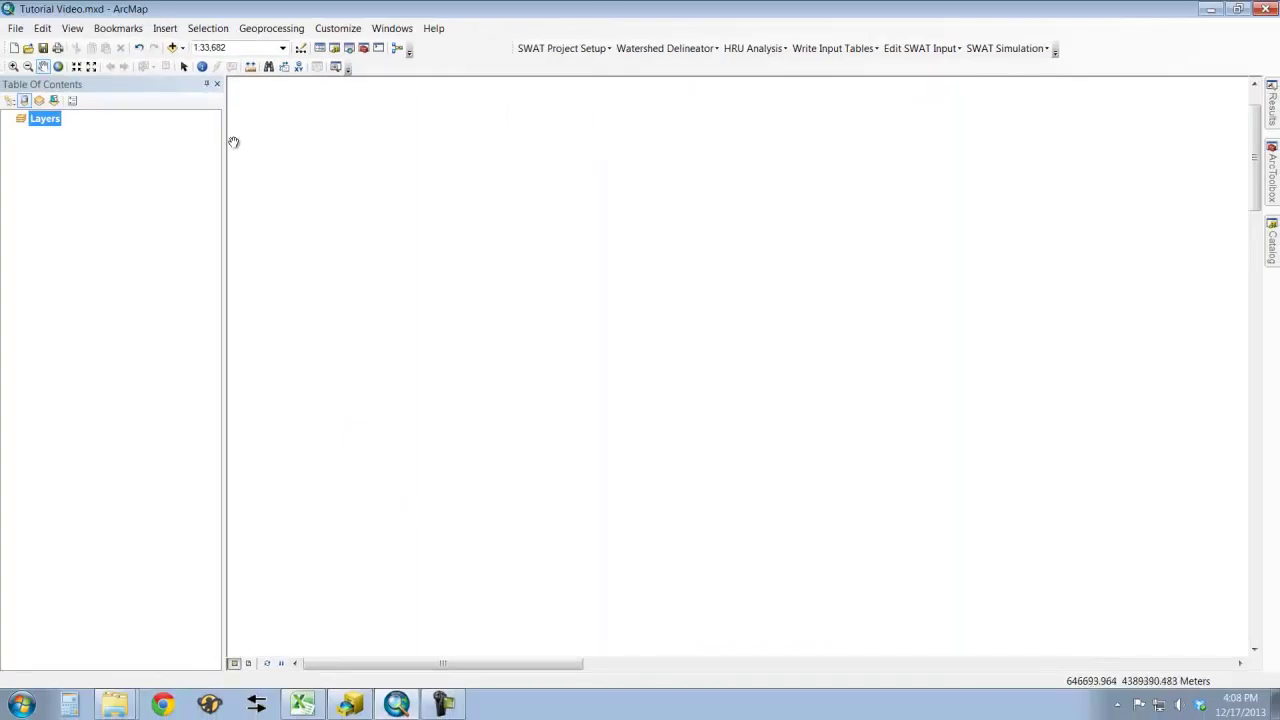
- Add the 'fish locations$' sheet from example fish locations.xls in the video2 folder to the map
{"action": "left_click", "coordinate": [172, 47]}
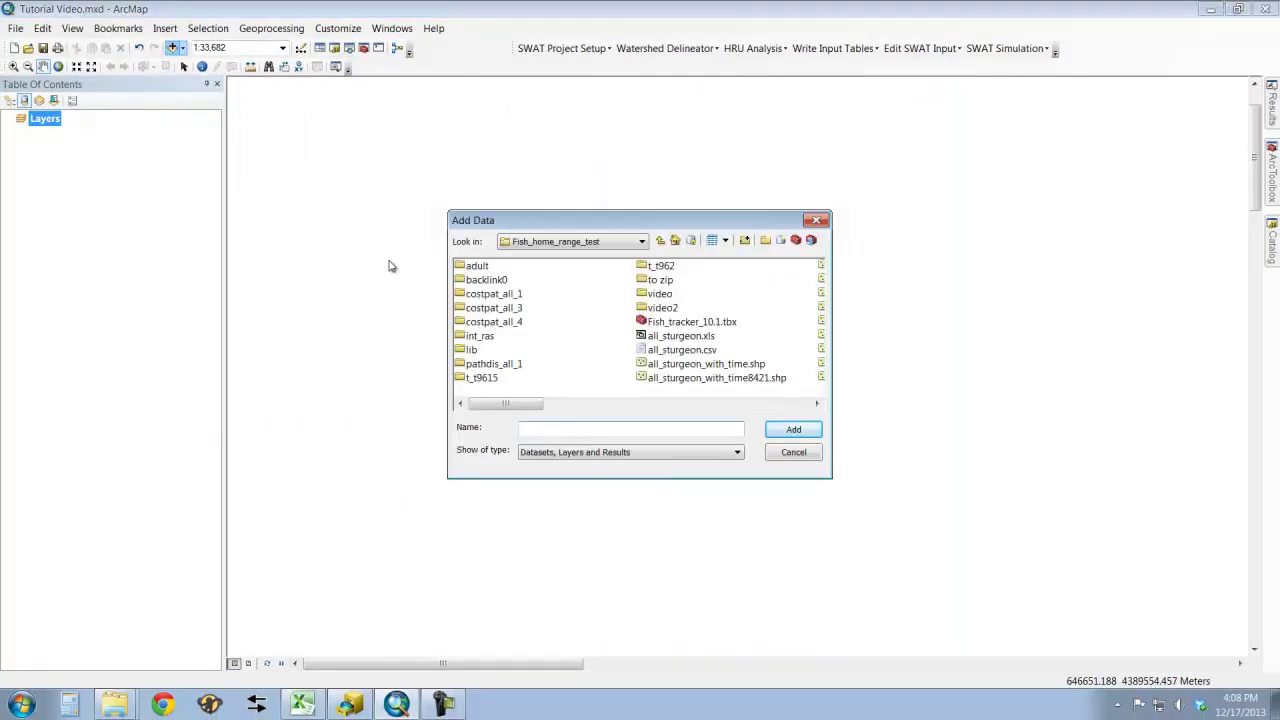
{"action": "double_click", "coordinate": [662, 307]}
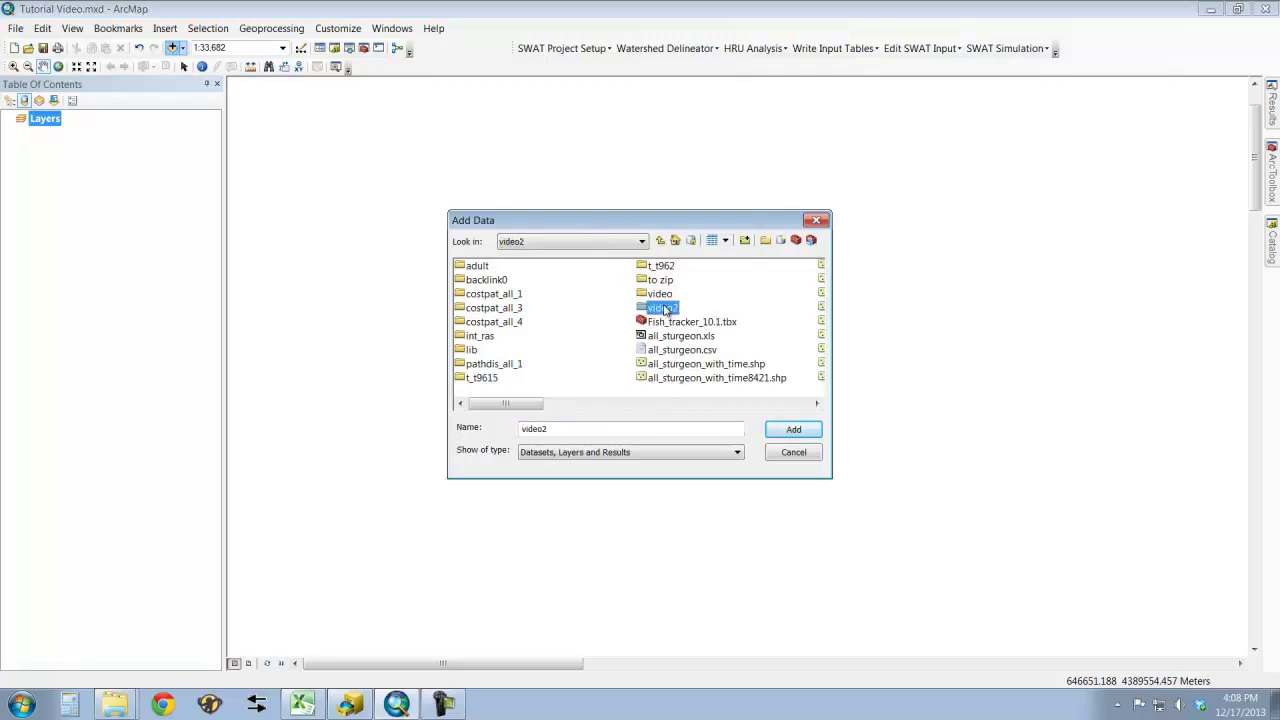
{"action": "left_click", "coordinate": [530, 325]}
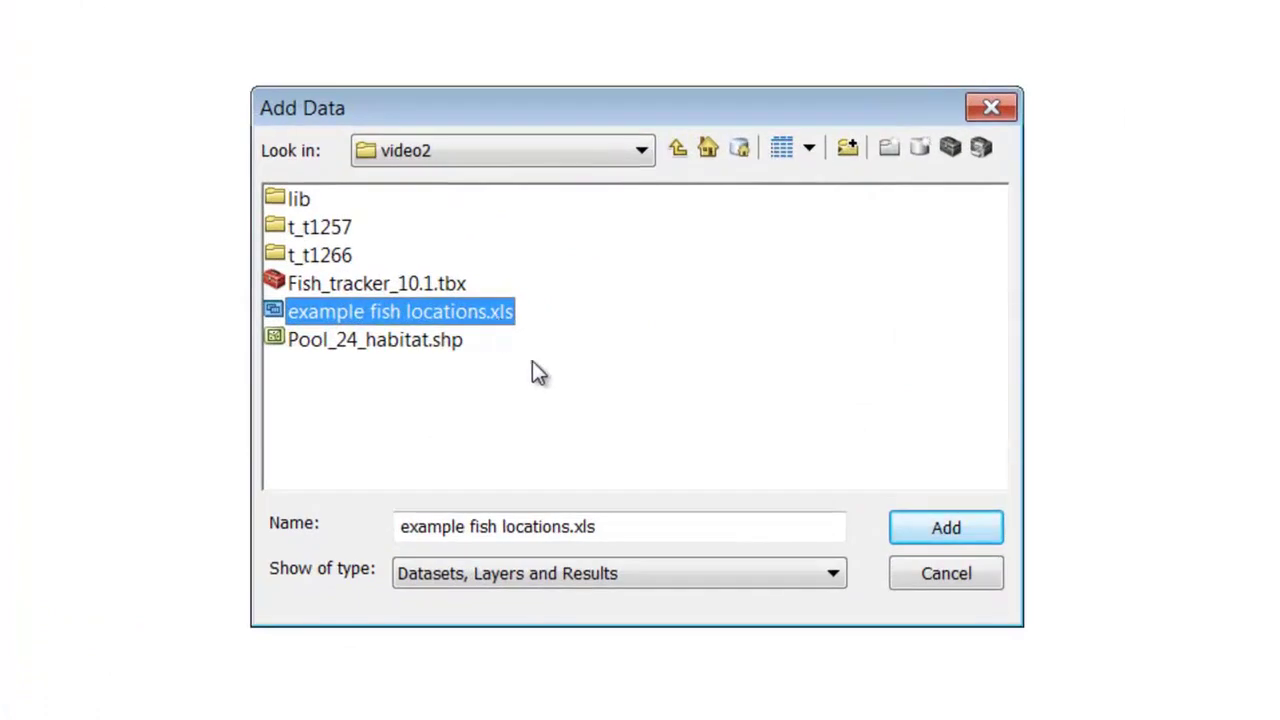
{"action": "left_click", "coordinate": [900, 528]}
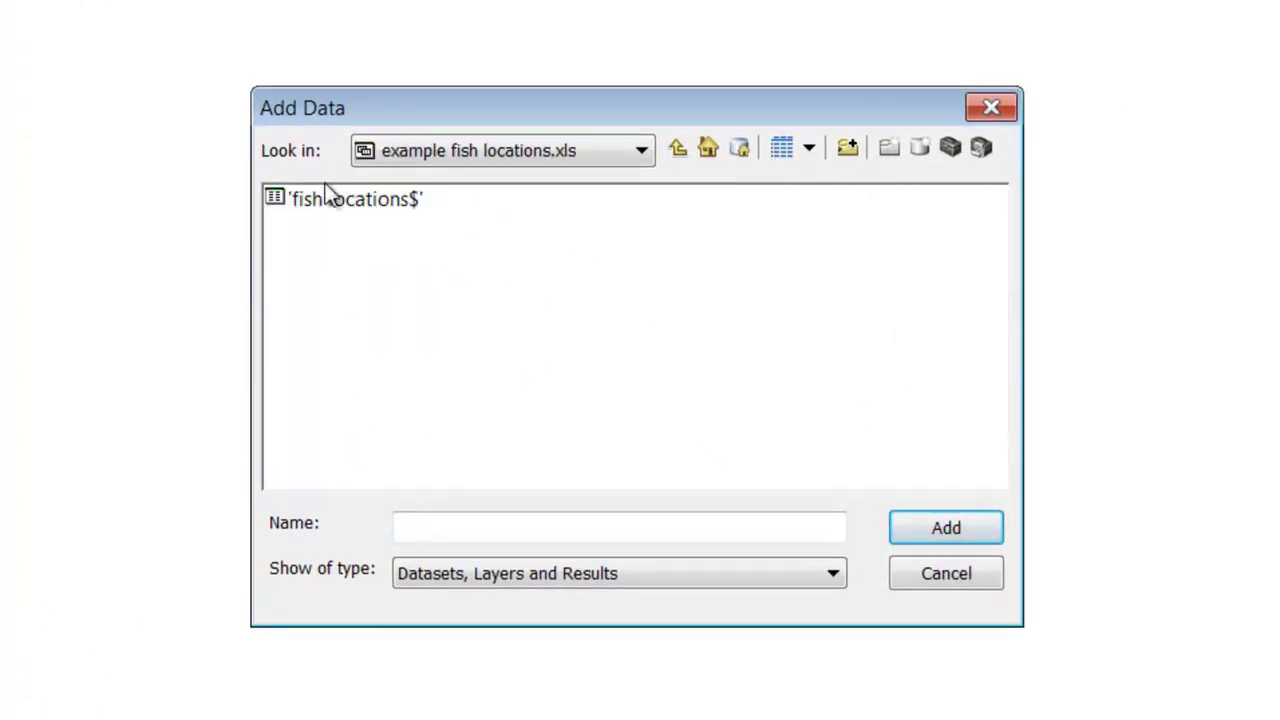
{"action": "left_click", "coordinate": [355, 200]}
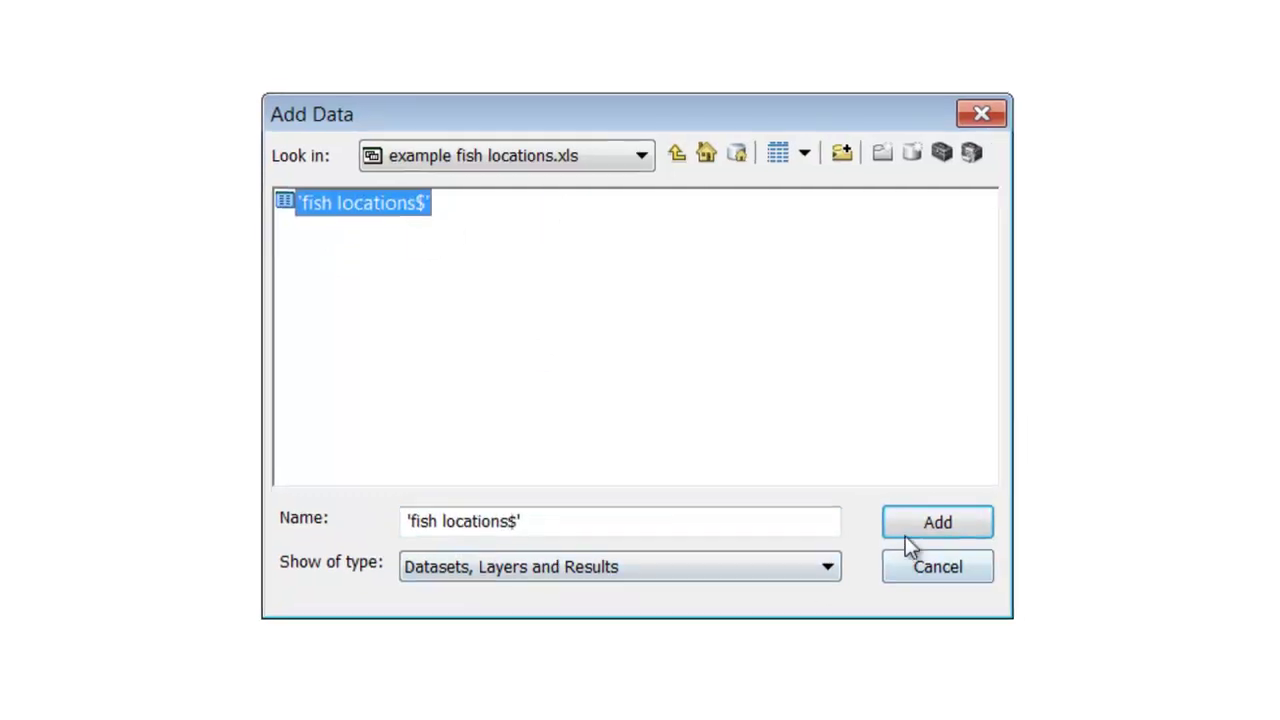
{"action": "left_click", "coordinate": [905, 533]}
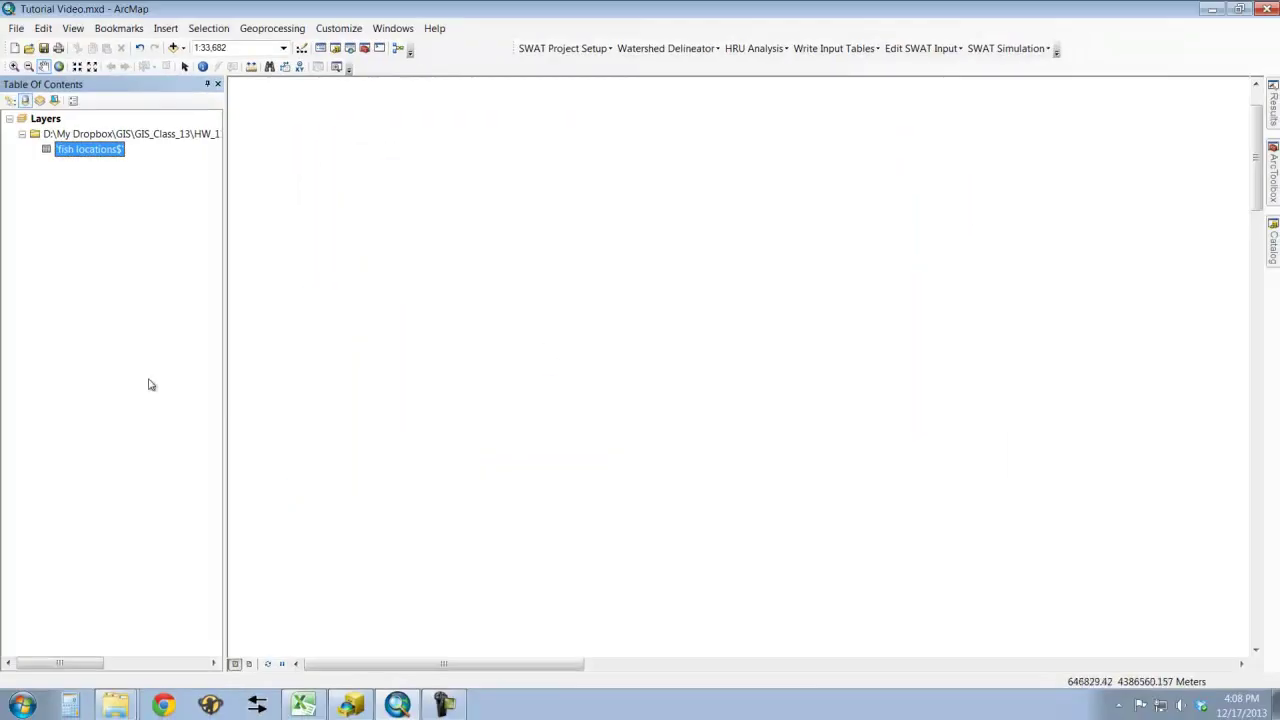
- Open the 'fish locations$' table to examine its imported fields and records
{"action": "right_click", "coordinate": [103, 152]}
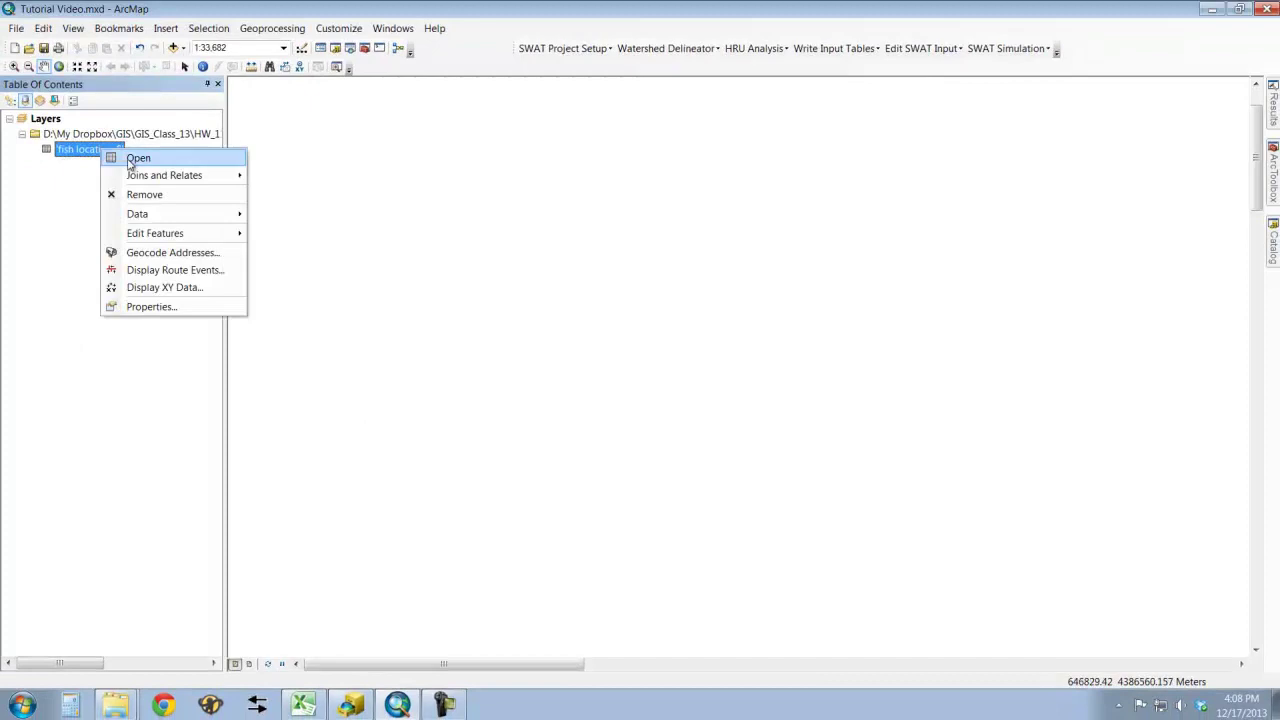
{"action": "left_click", "coordinate": [137, 157]}
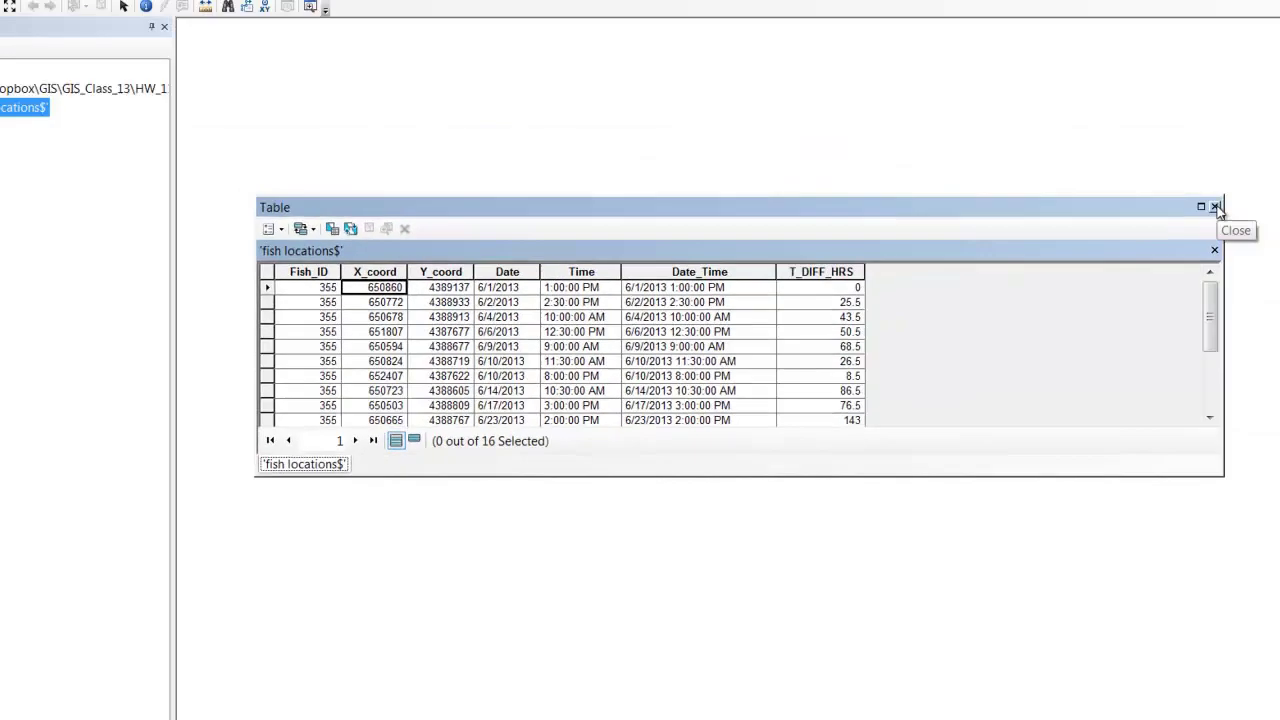
- Display the 'fish locations$' table as XY points using X_coord and Y_coord in the NAD 1983 UTM Zone 15N coordinate system
{"action": "left_click", "coordinate": [1216, 207]}
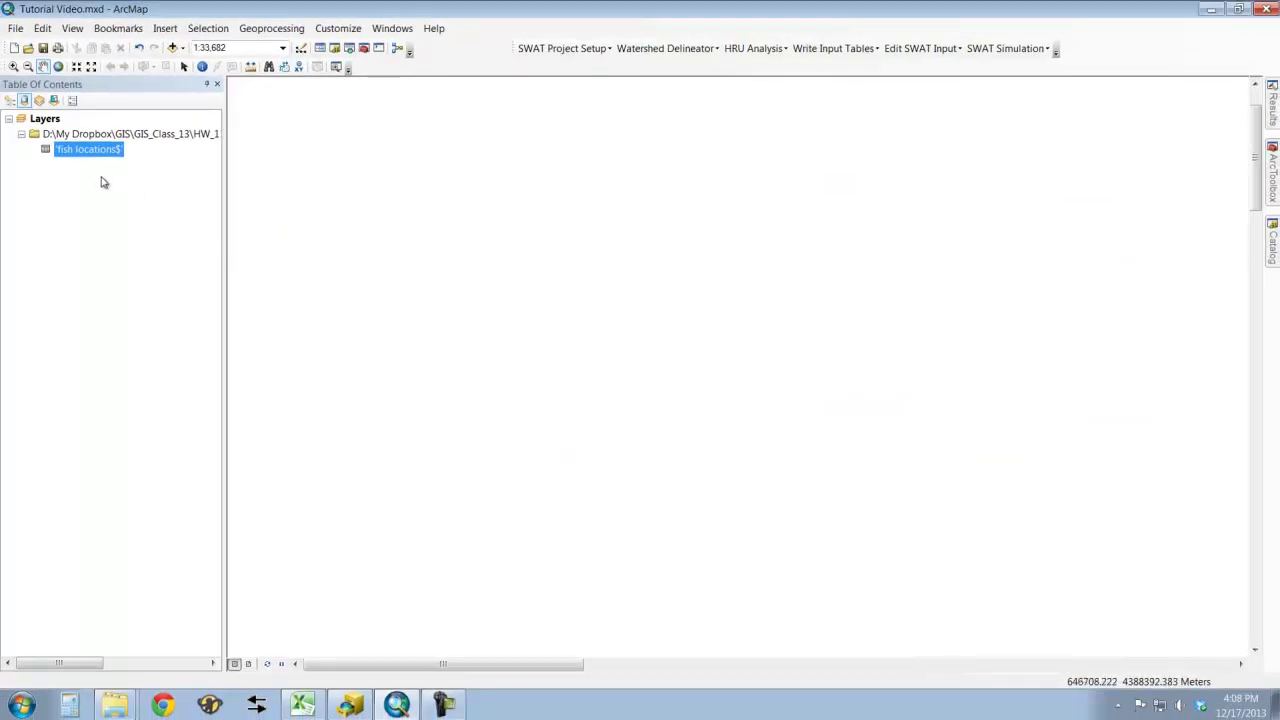
{"action": "right_click", "coordinate": [100, 150]}
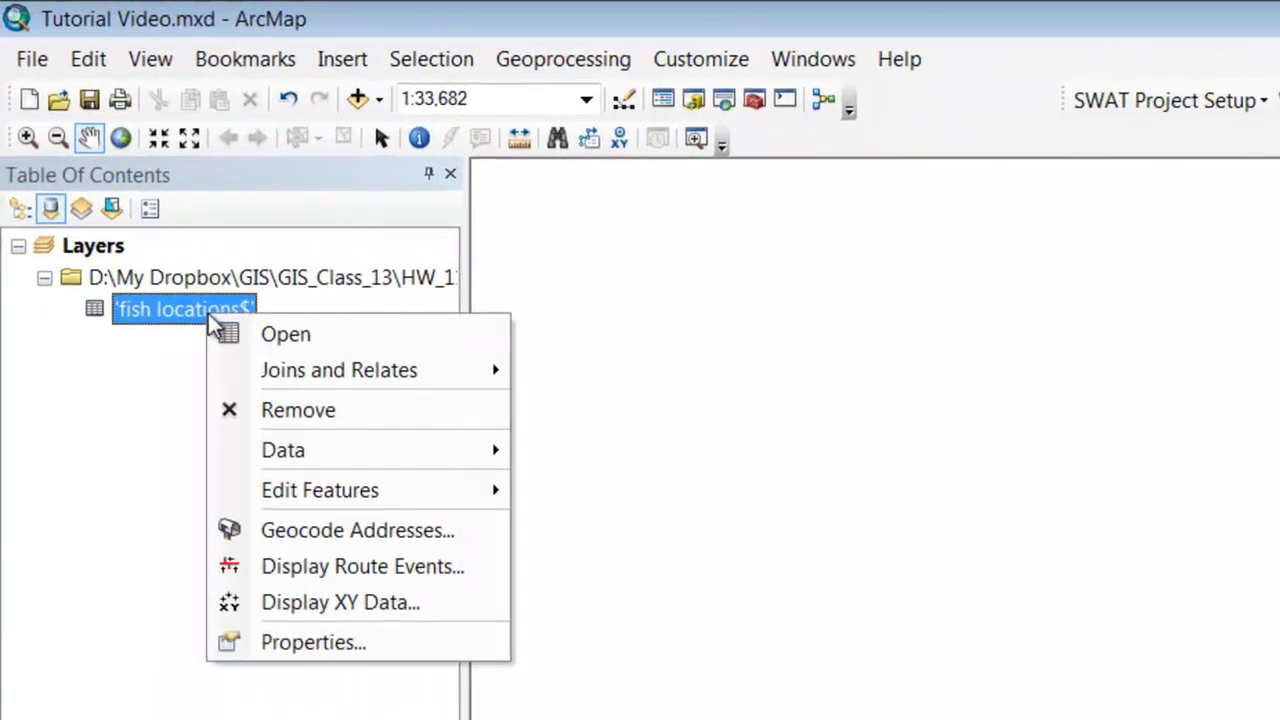
{"action": "left_click", "coordinate": [298, 602]}
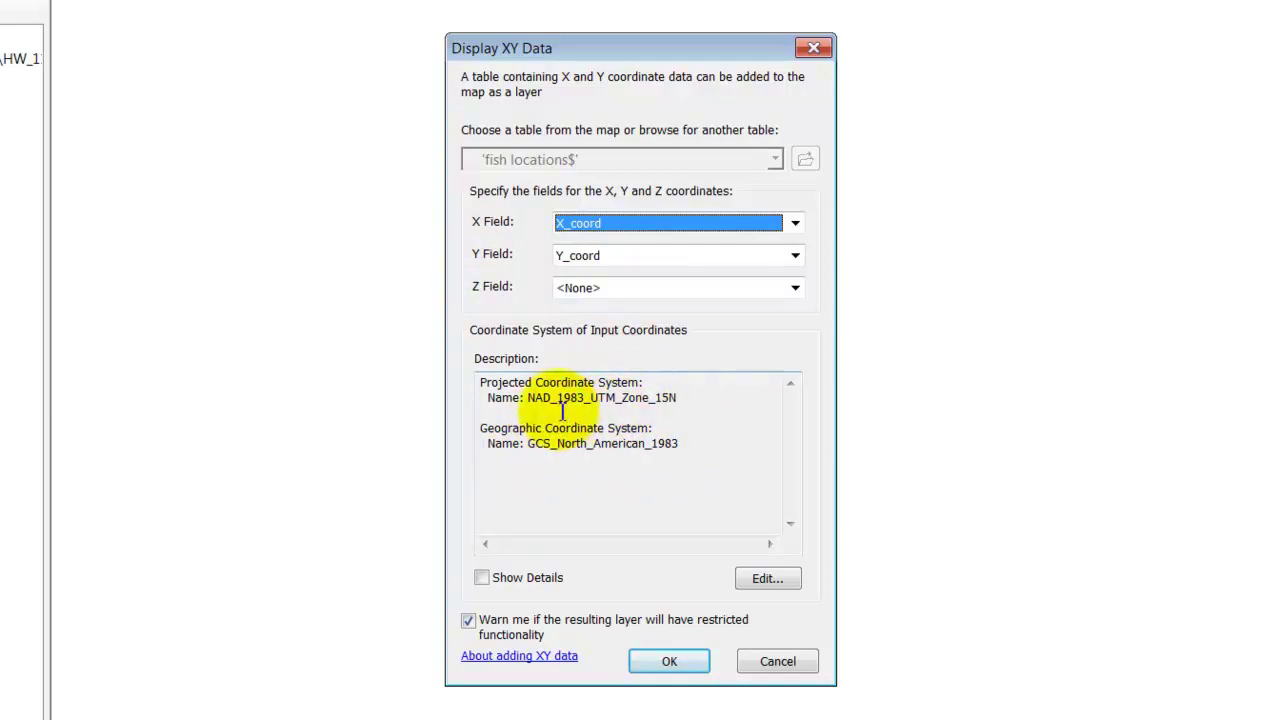
{"action": "left_click", "coordinate": [776, 586]}
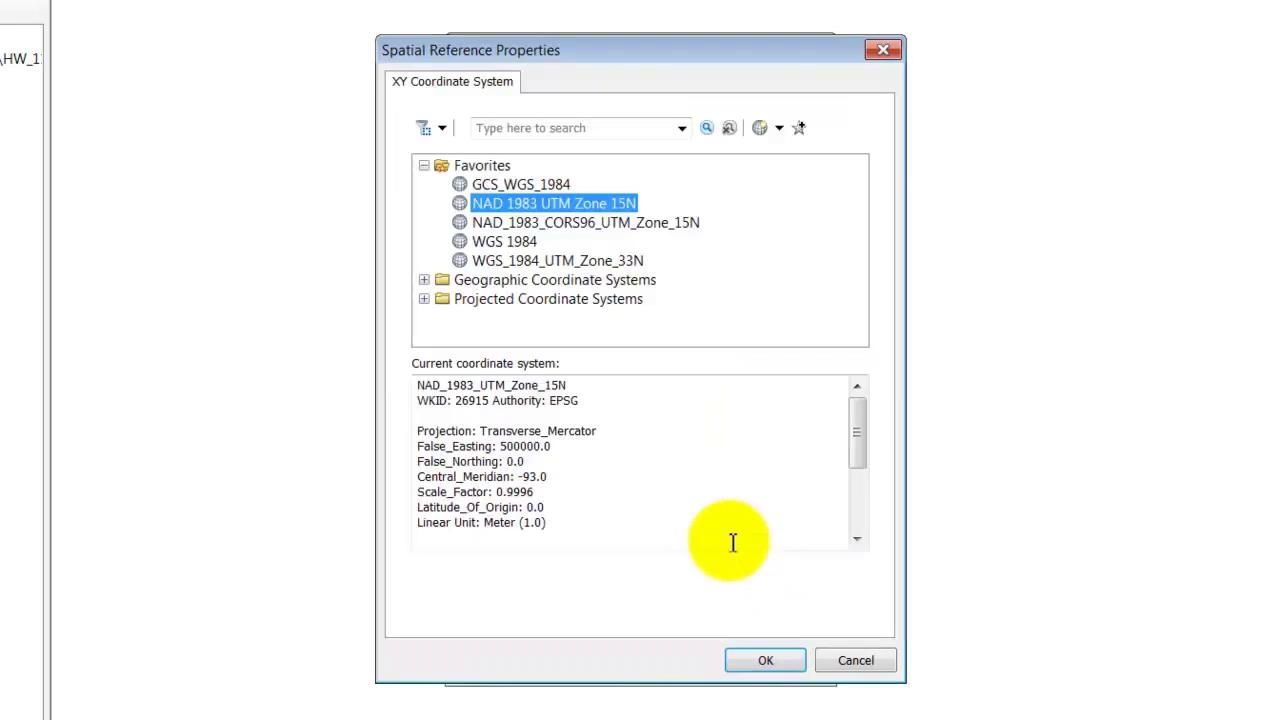
{"action": "left_click", "coordinate": [748, 660]}
{"action": "left_click", "coordinate": [672, 662]}
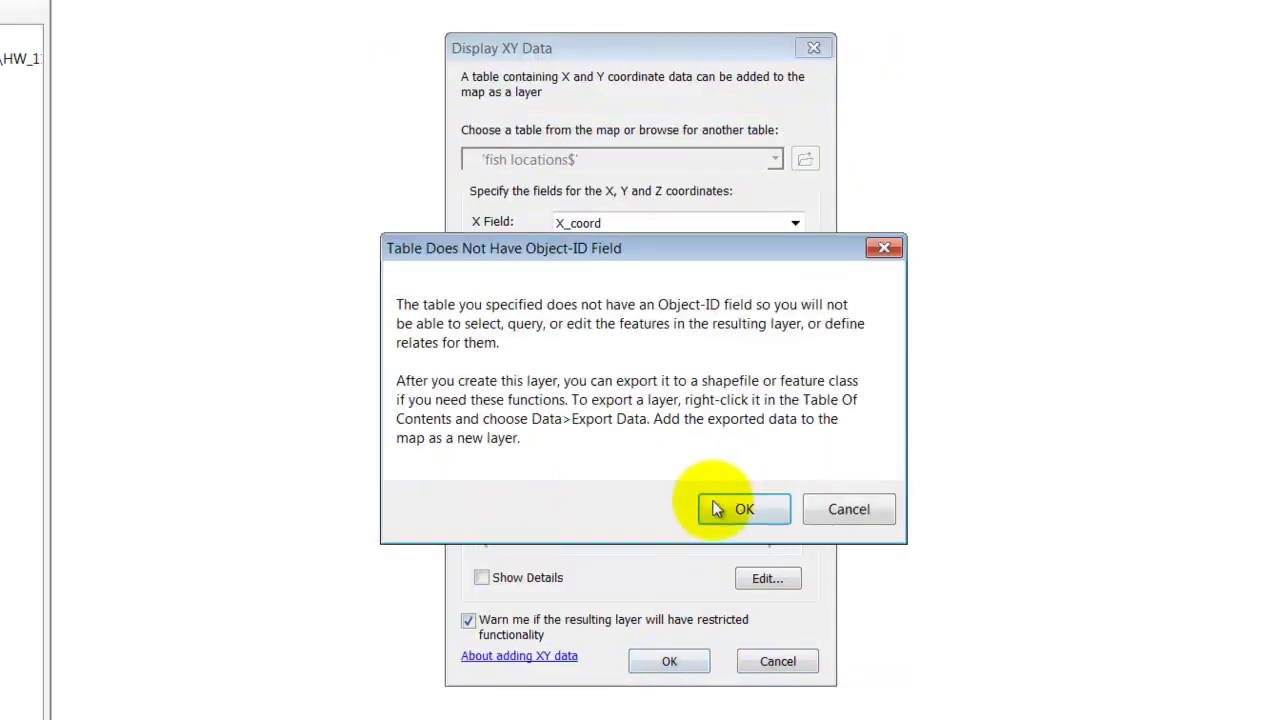
{"action": "left_click", "coordinate": [738, 509]}
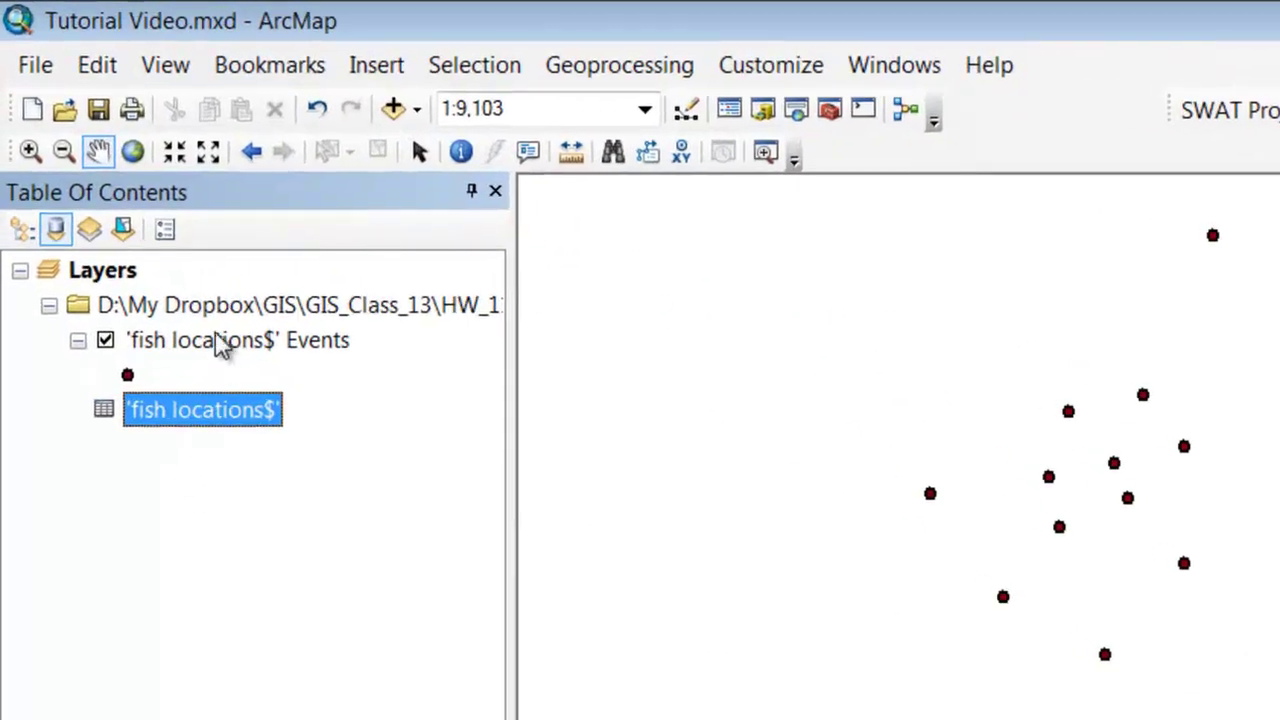
- Export all features of the 'fish locations$' Events layer to a shapefile named Fish_locations_1 in Fish_home_range_test and add it to the map
{"action": "right_click", "coordinate": [220, 345]}
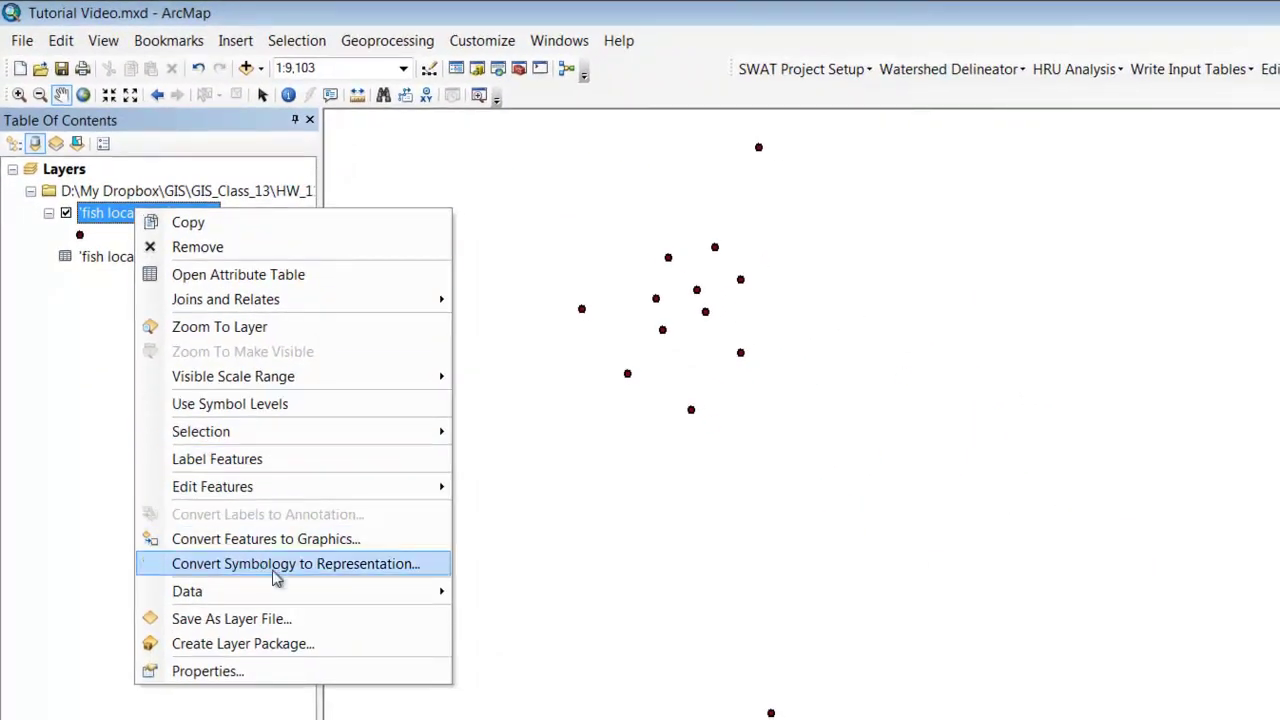
{"action": "mouse_move", "coordinate": [291, 594]}
{"action": "left_click", "coordinate": [500, 617]}
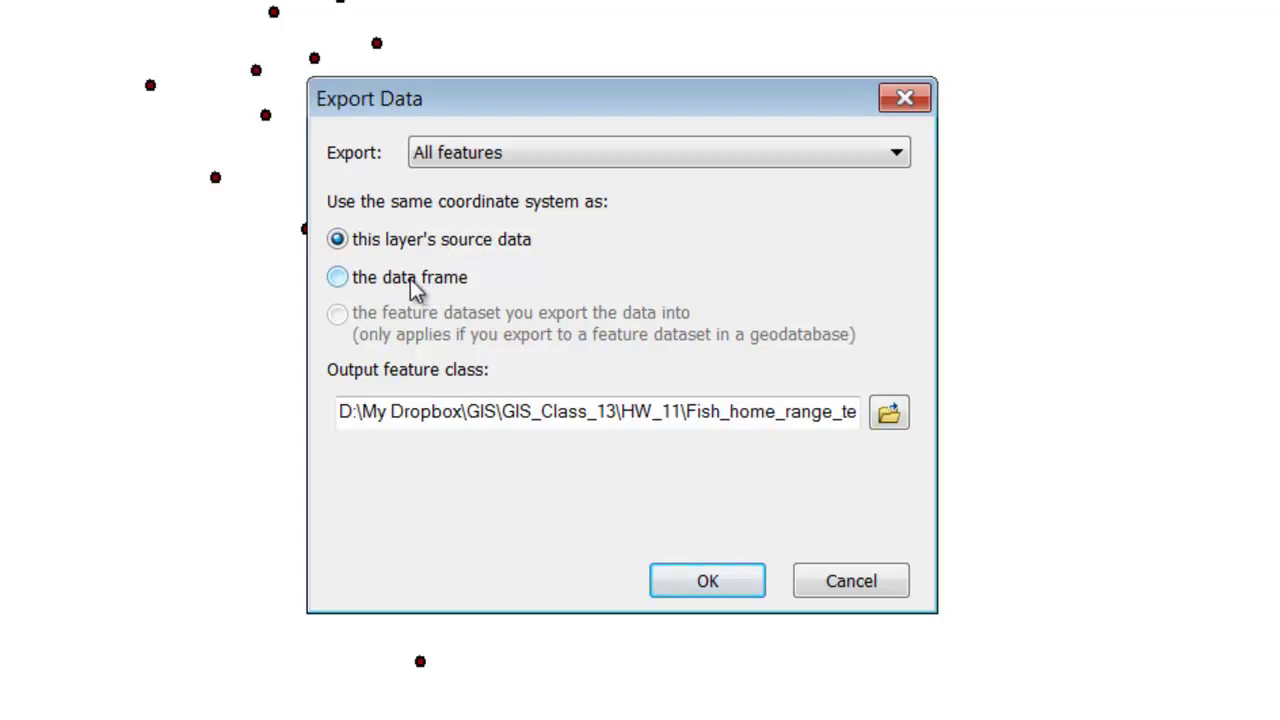
{"action": "left_click", "coordinate": [889, 415]}
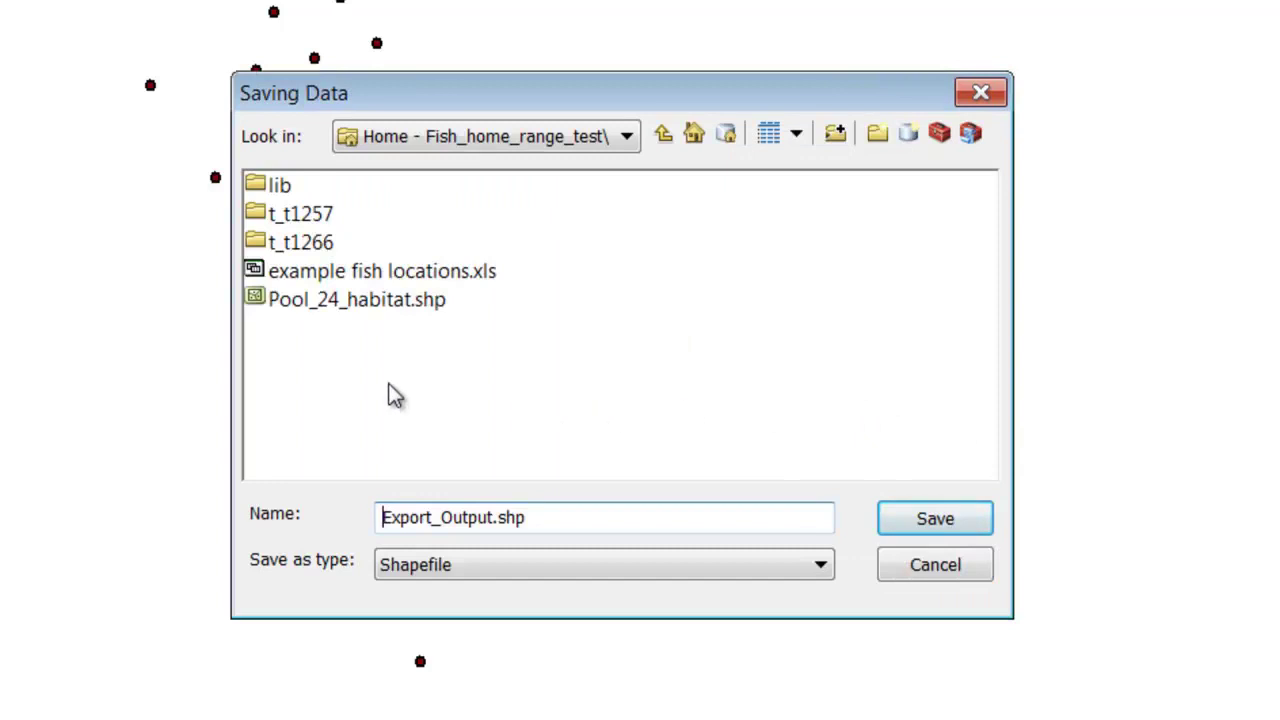
{"action": "left_click_drag", "start_coordinate": [608, 522], "coordinate": [283, 526]}
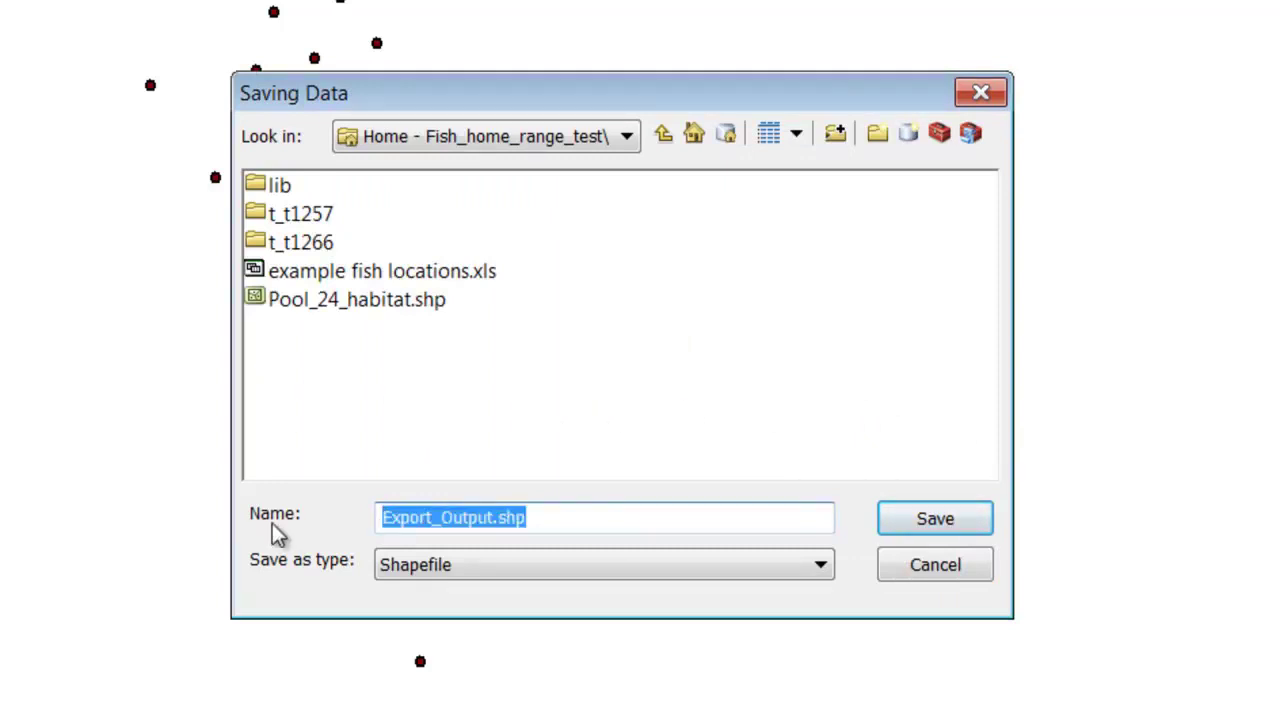
{"action": "type", "text": "Fish_locations_1"}
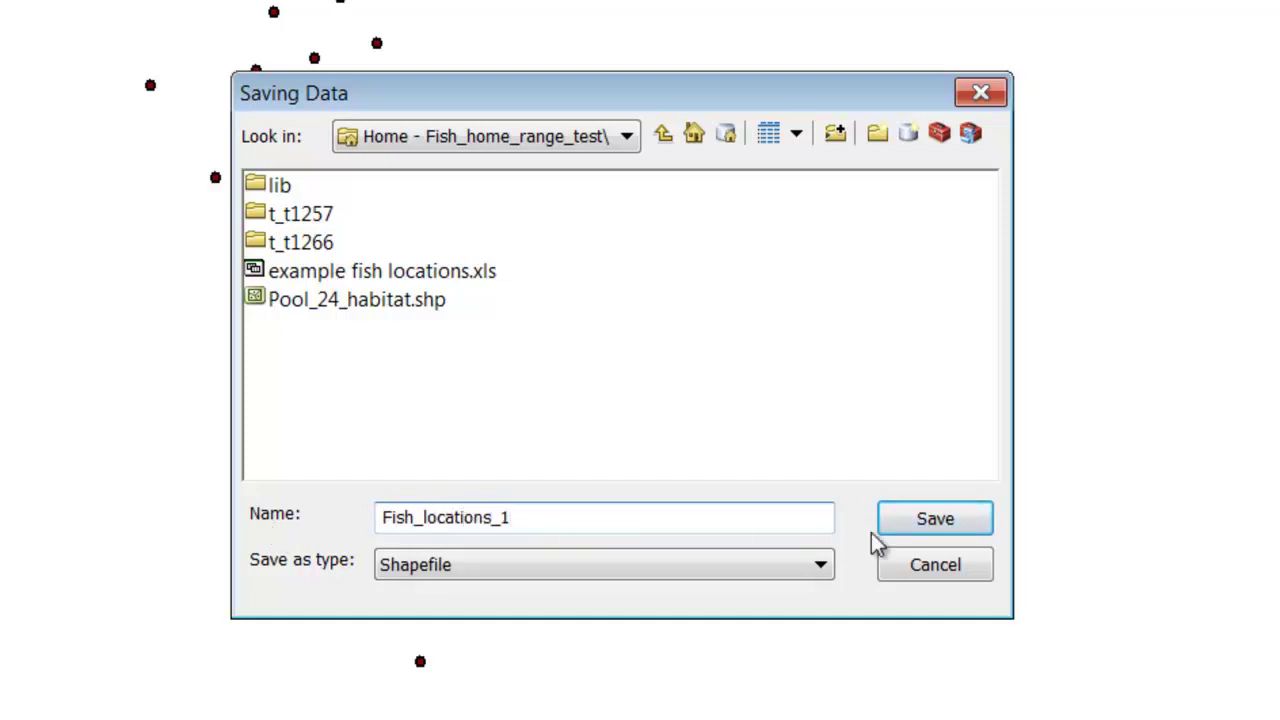
{"action": "left_click", "coordinate": [916, 530]}
{"action": "left_click", "coordinate": [737, 589]}
{"action": "left_click", "coordinate": [737, 476]}
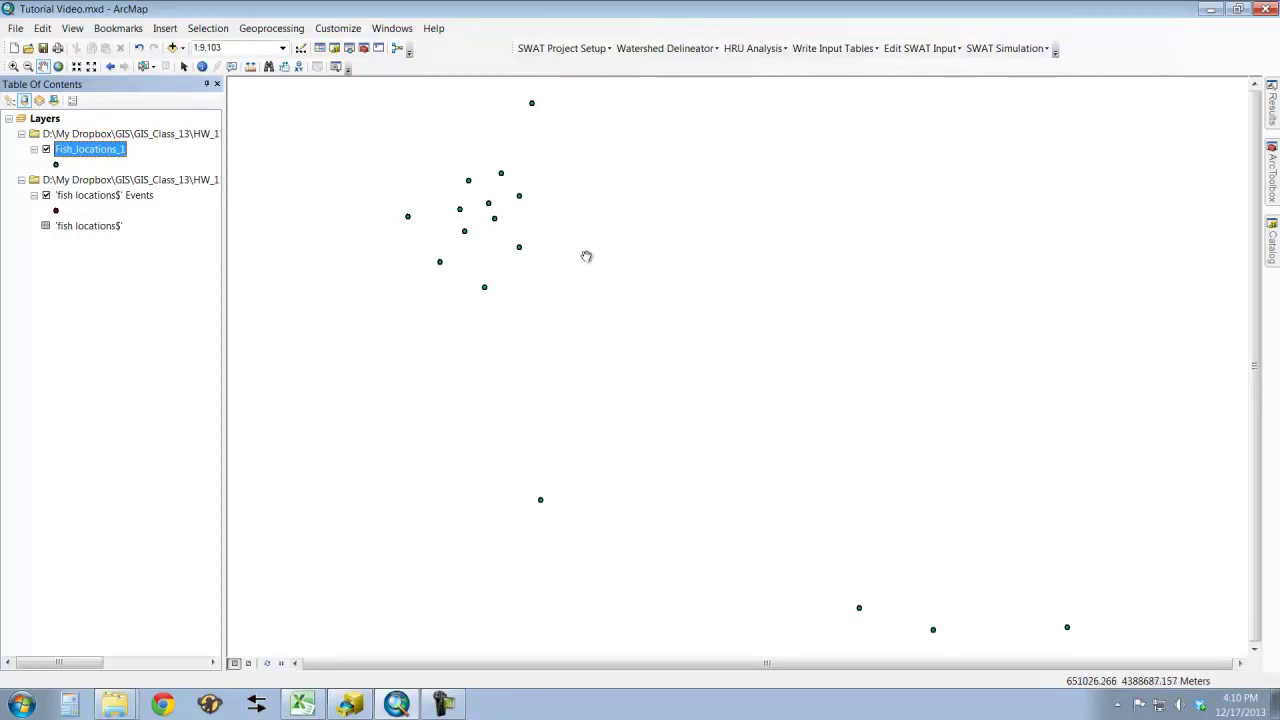
- Remove the 'fish locations$' Events layer and the 'fish locations$' table from the map
{"action": "right_click", "coordinate": [86, 198]}
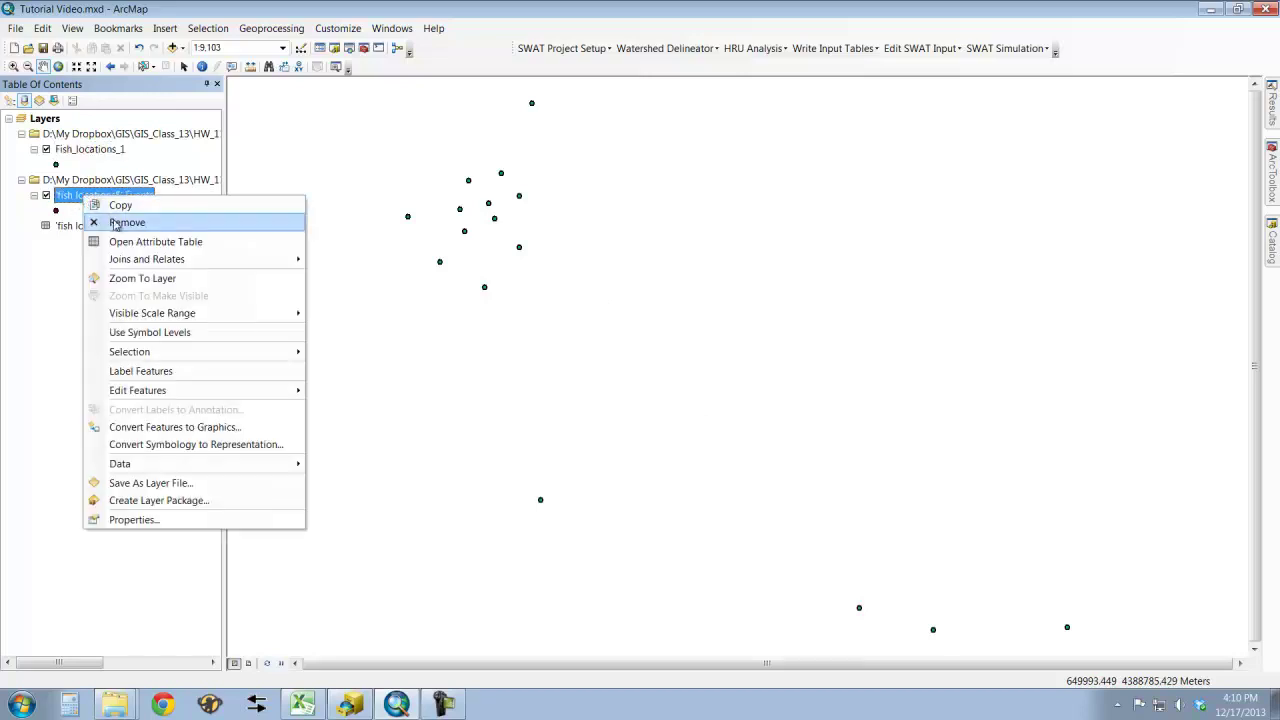
{"action": "left_click", "coordinate": [112, 221]}
{"action": "left_click", "coordinate": [96, 199]}
{"action": "right_click", "coordinate": [94, 198]}
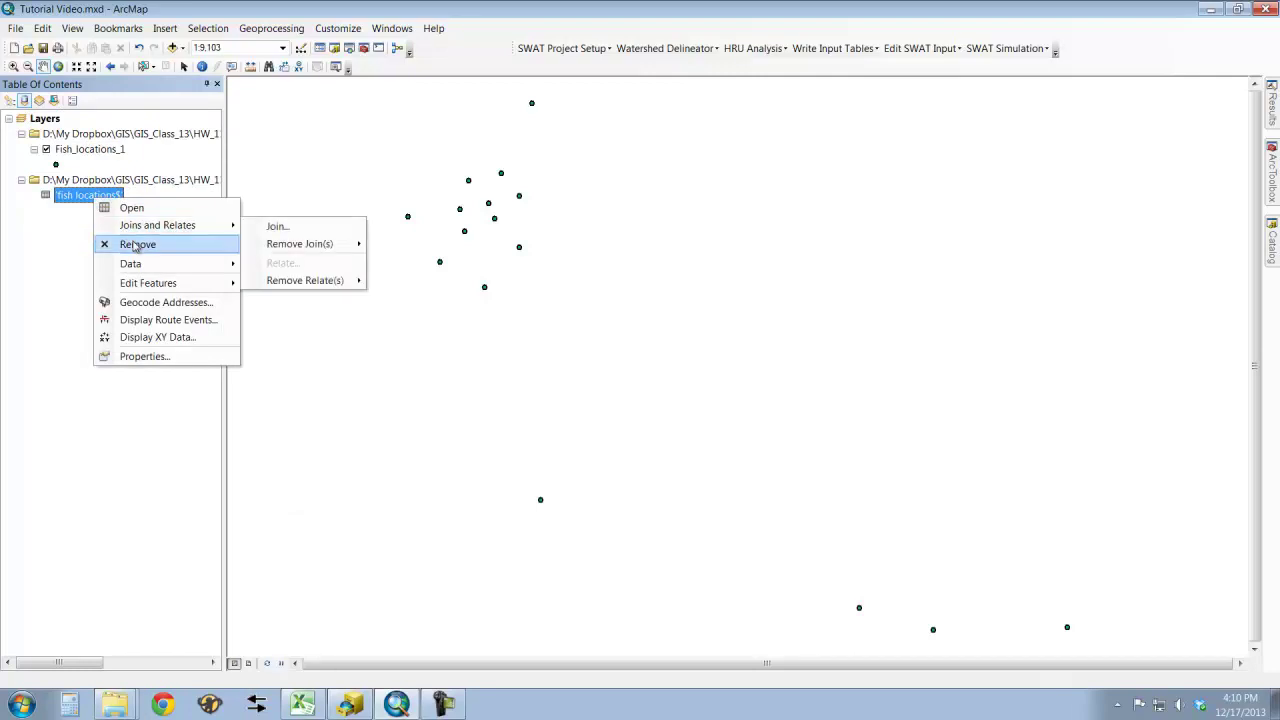
{"action": "left_click", "coordinate": [134, 244]}
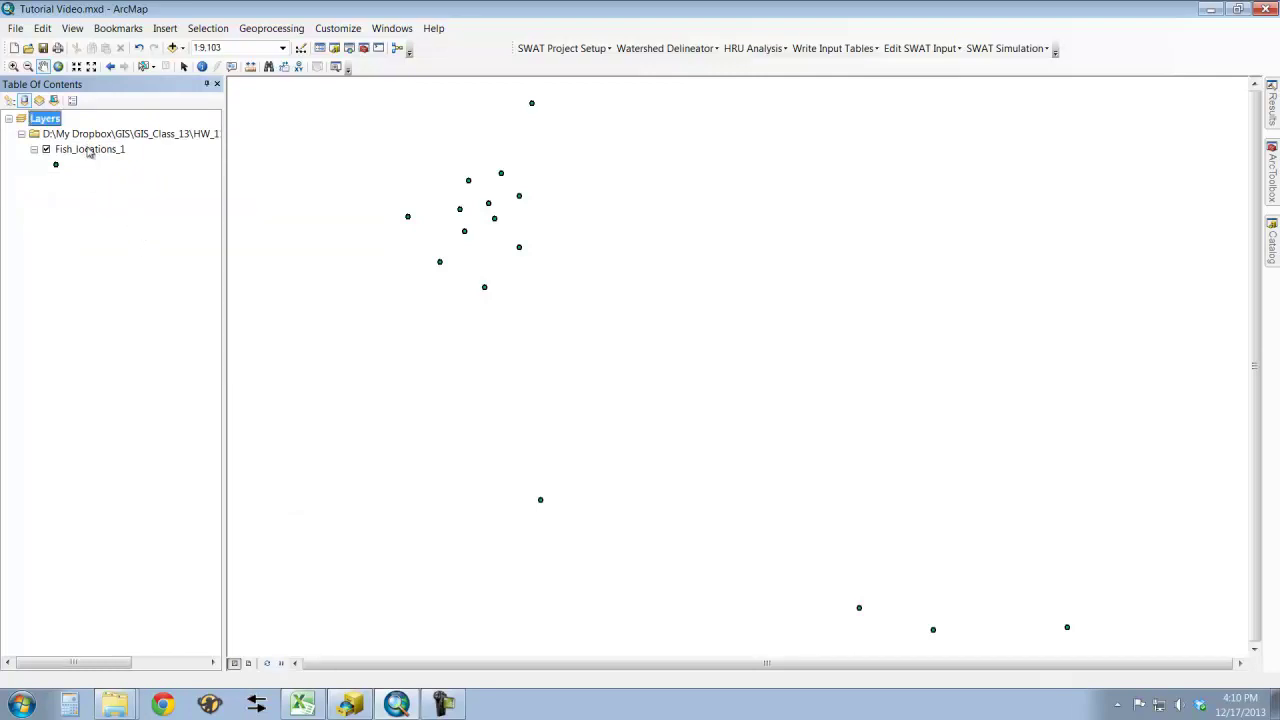
- Open the Fish_locations_1 attribute table to examine its date, time and T_DIFF_HRS fields
{"action": "right_click", "coordinate": [89, 152]}
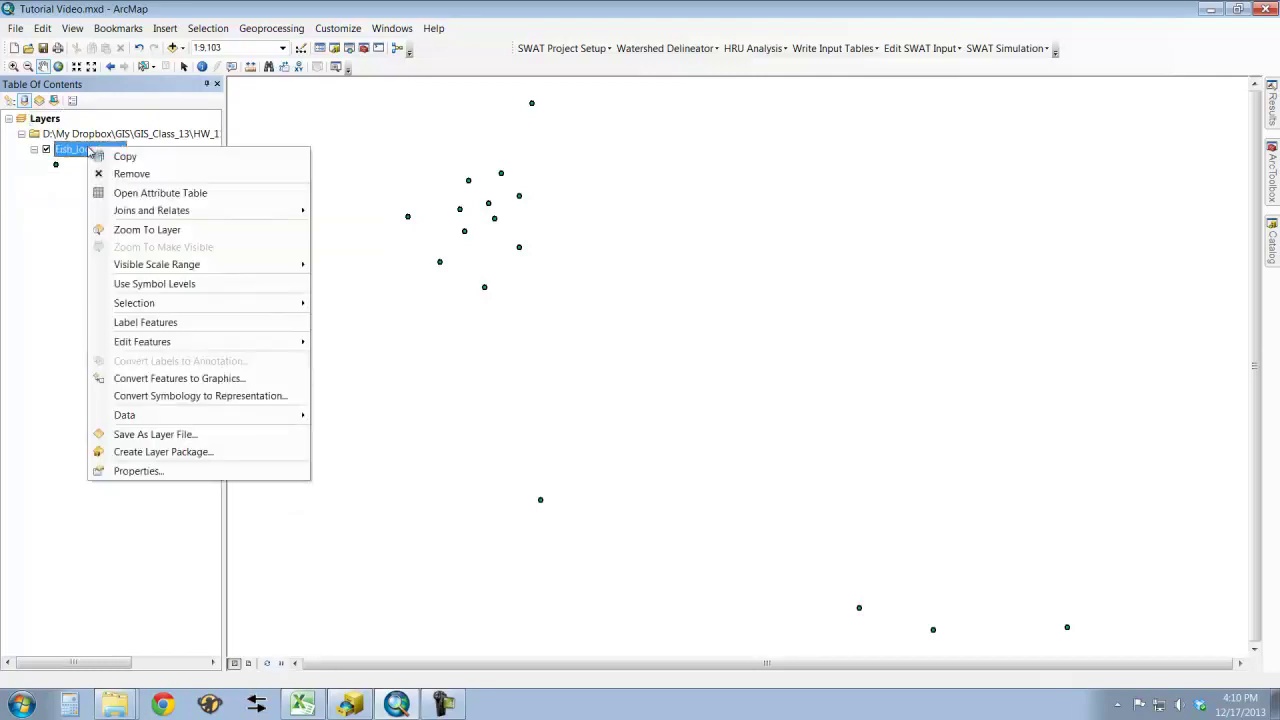
{"action": "left_click", "coordinate": [131, 196]}
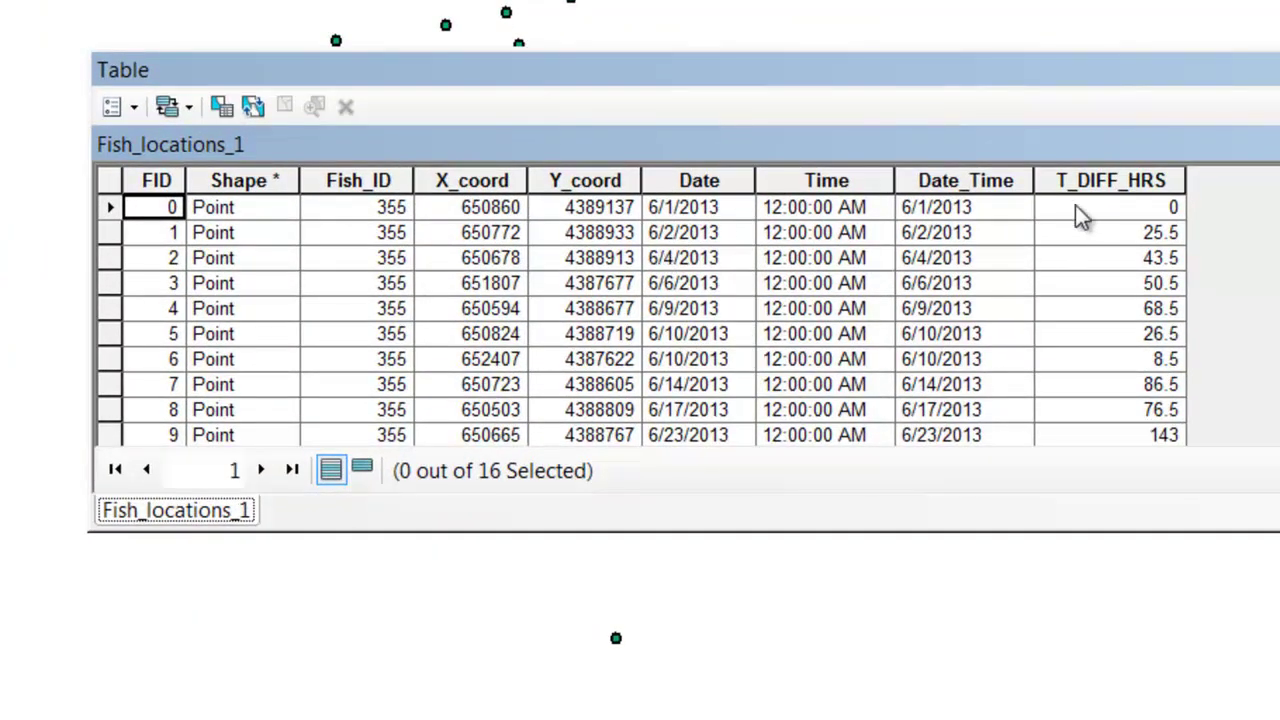
{"action": "left_click", "coordinate": [935, 231]}
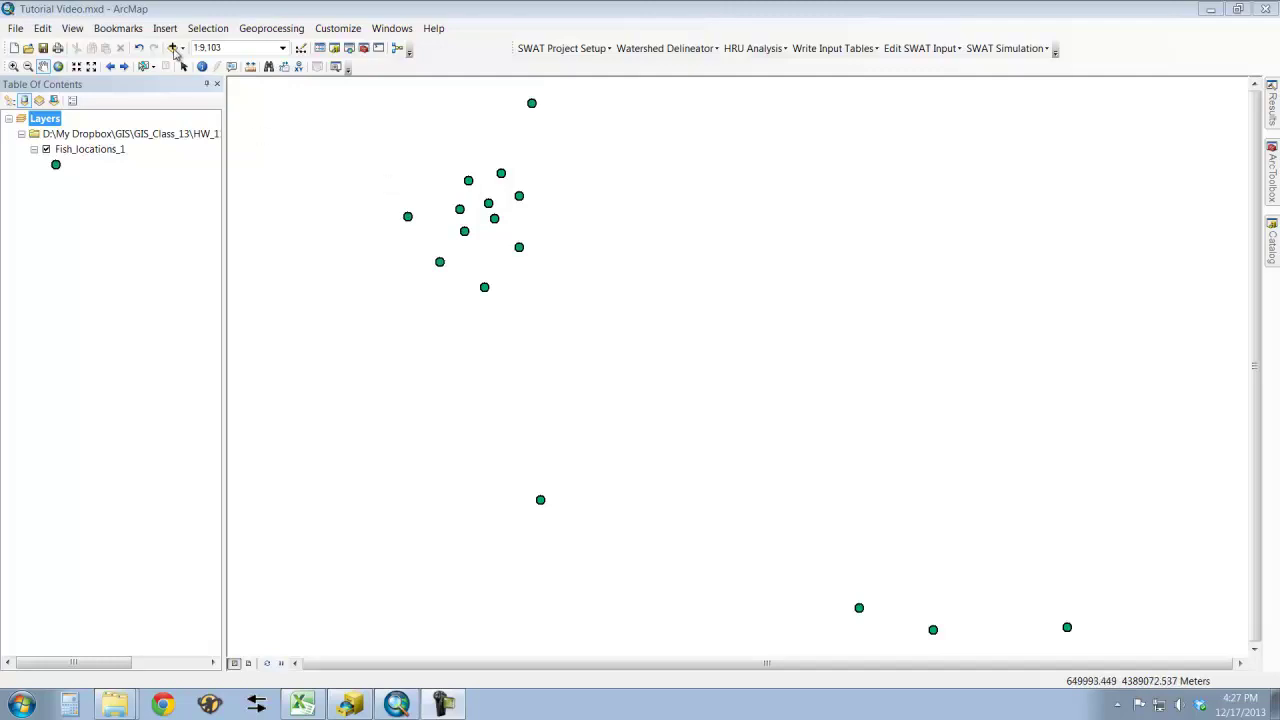
- Add the Pool_24_habitat.shp shapefile from the Fish_home_range_test folder to the map
{"action": "left_click", "coordinate": [173, 48]}
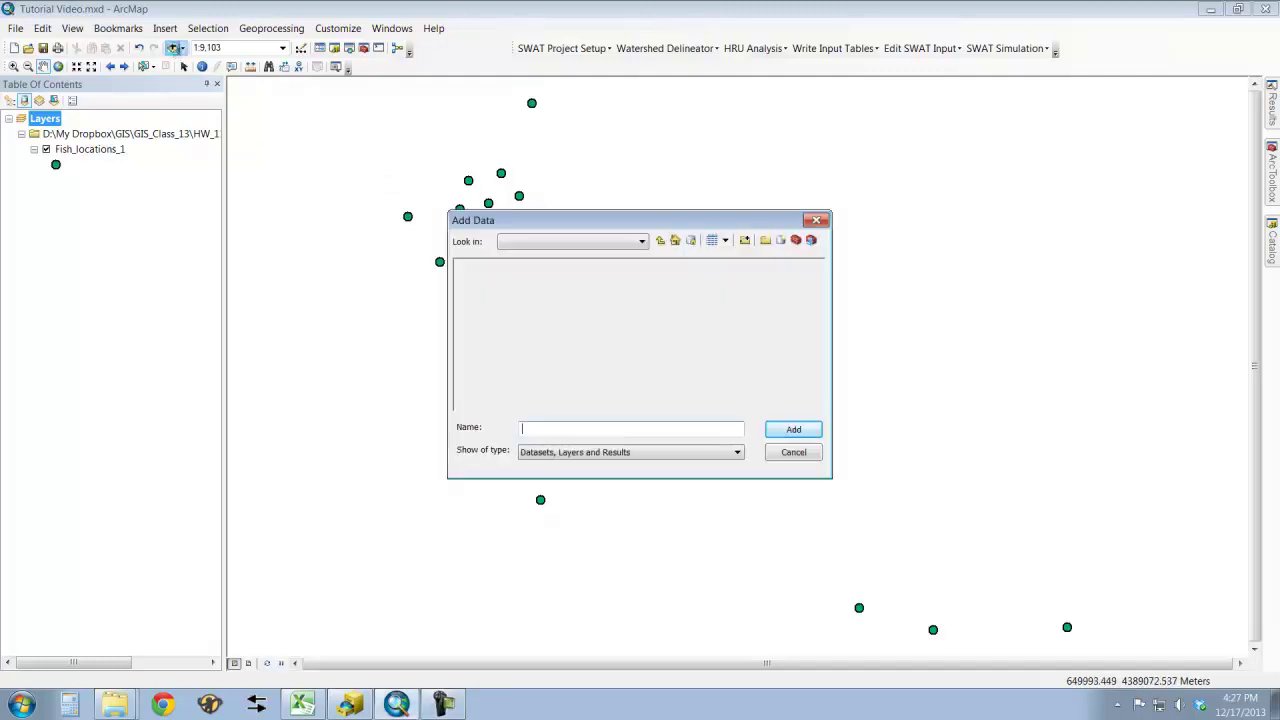
{"action": "left_click", "coordinate": [522, 352]}
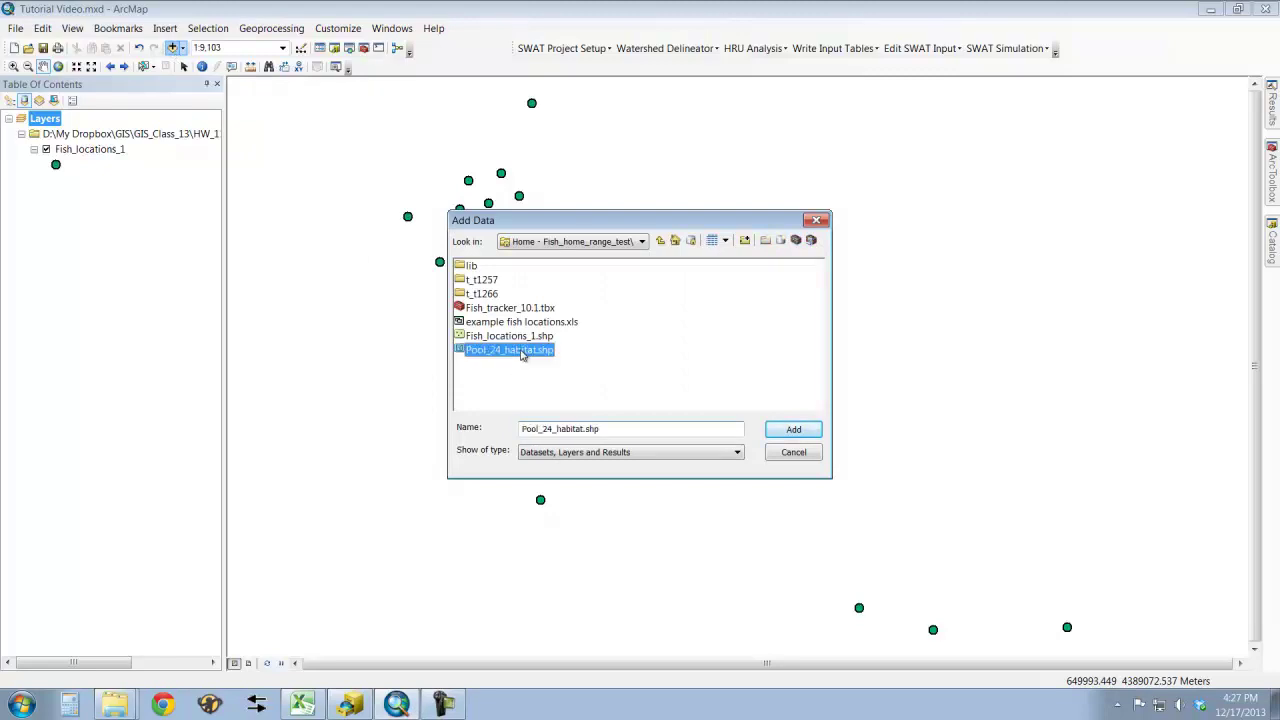
{"action": "left_click", "coordinate": [793, 430]}
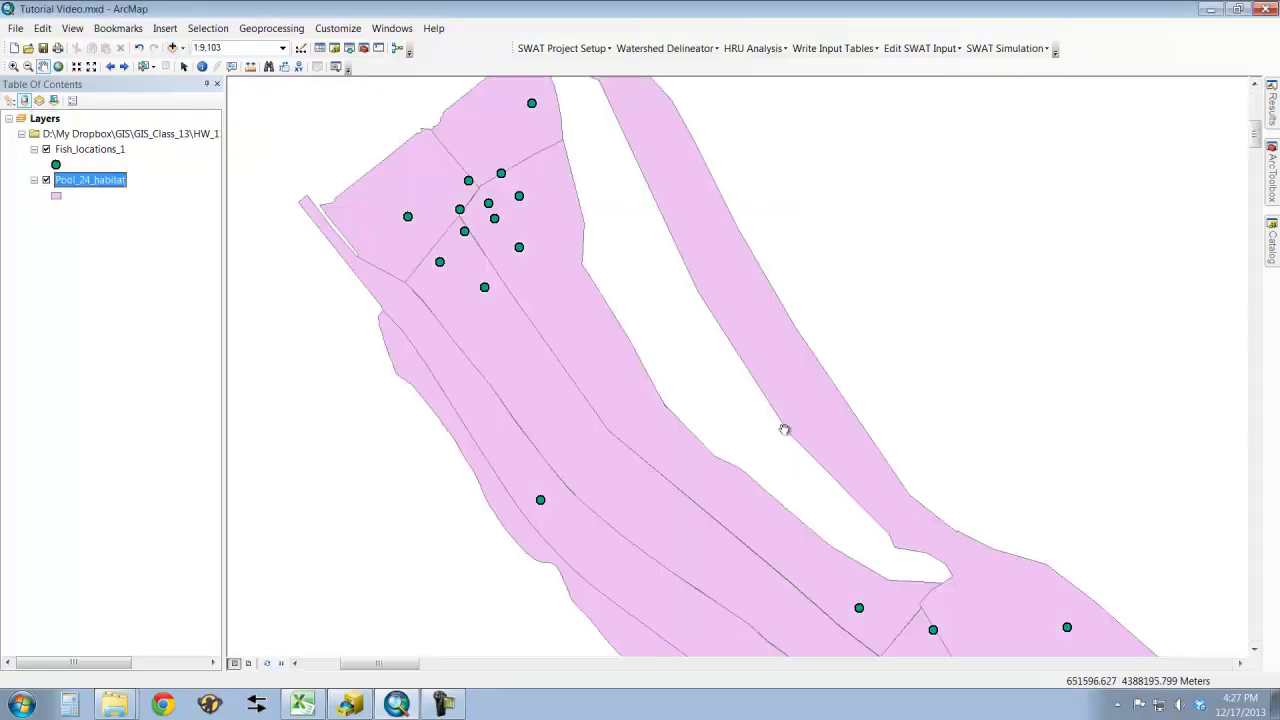
- Symbolize the Pool_24_habitat layer by unique values of TYPE_DESCR, adding all values
{"action": "right_click", "coordinate": [96, 183]}
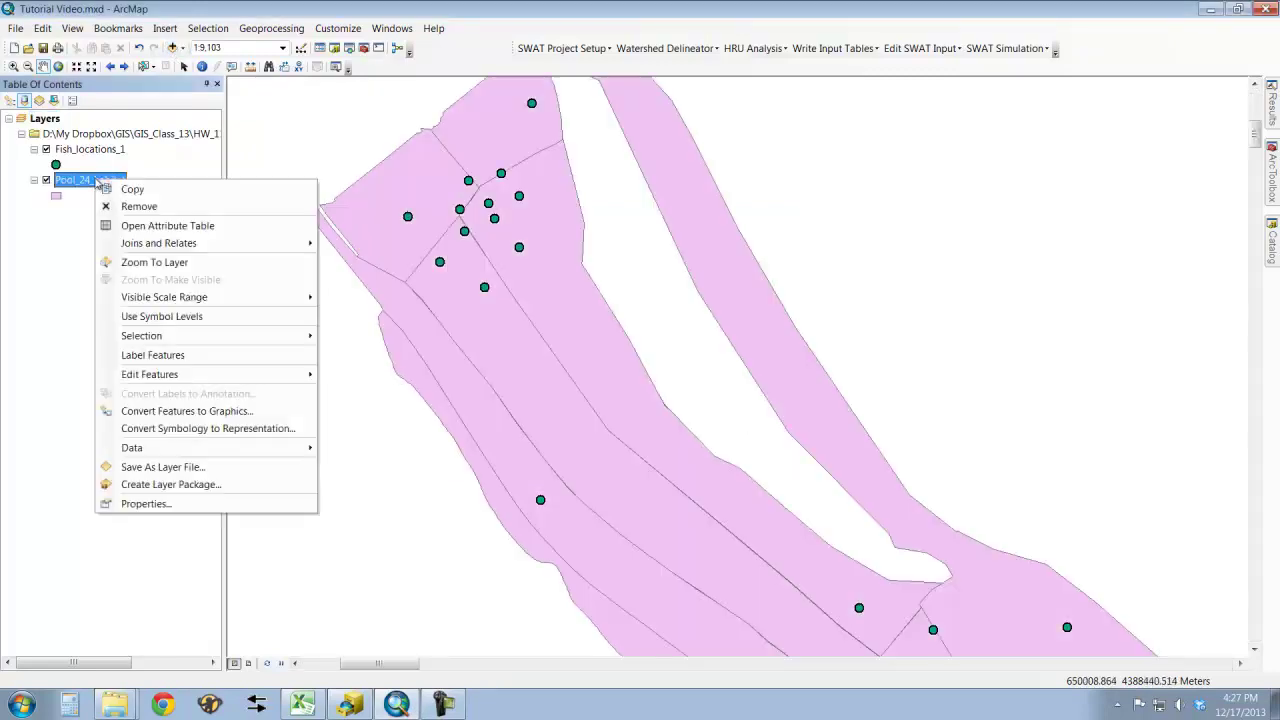
{"action": "left_click", "coordinate": [160, 261]}
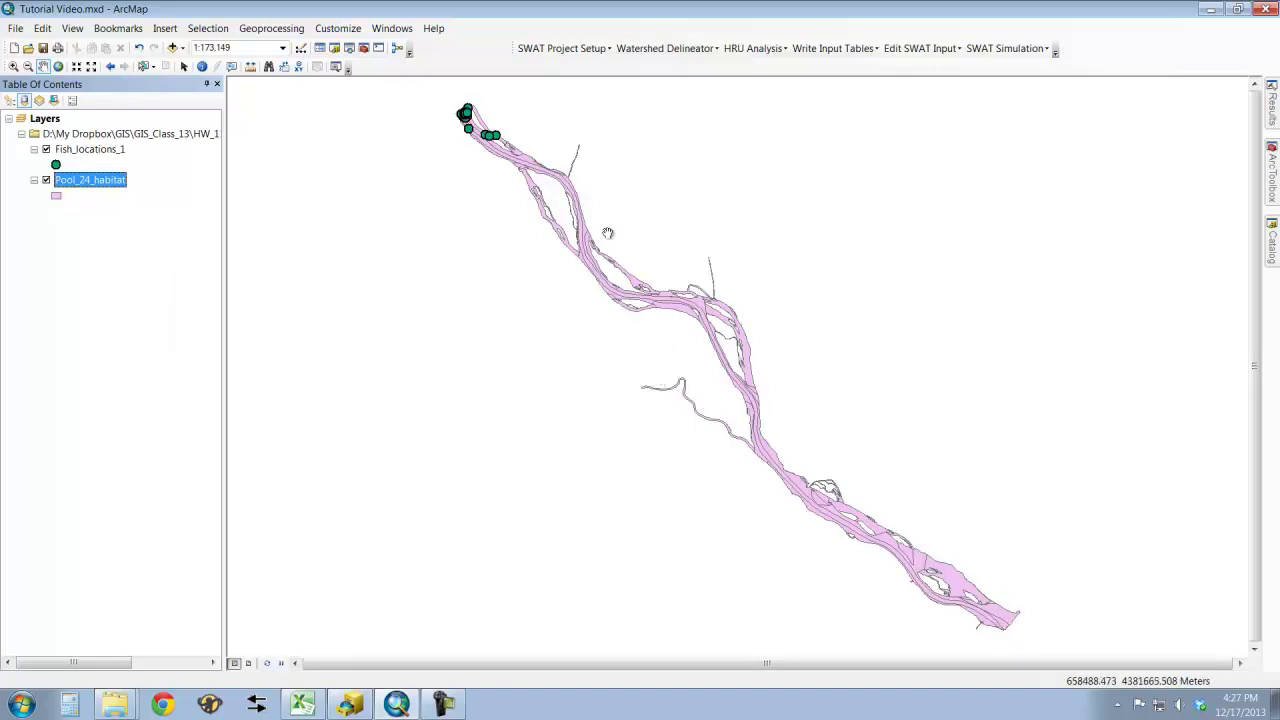
{"action": "right_click", "coordinate": [84, 186]}
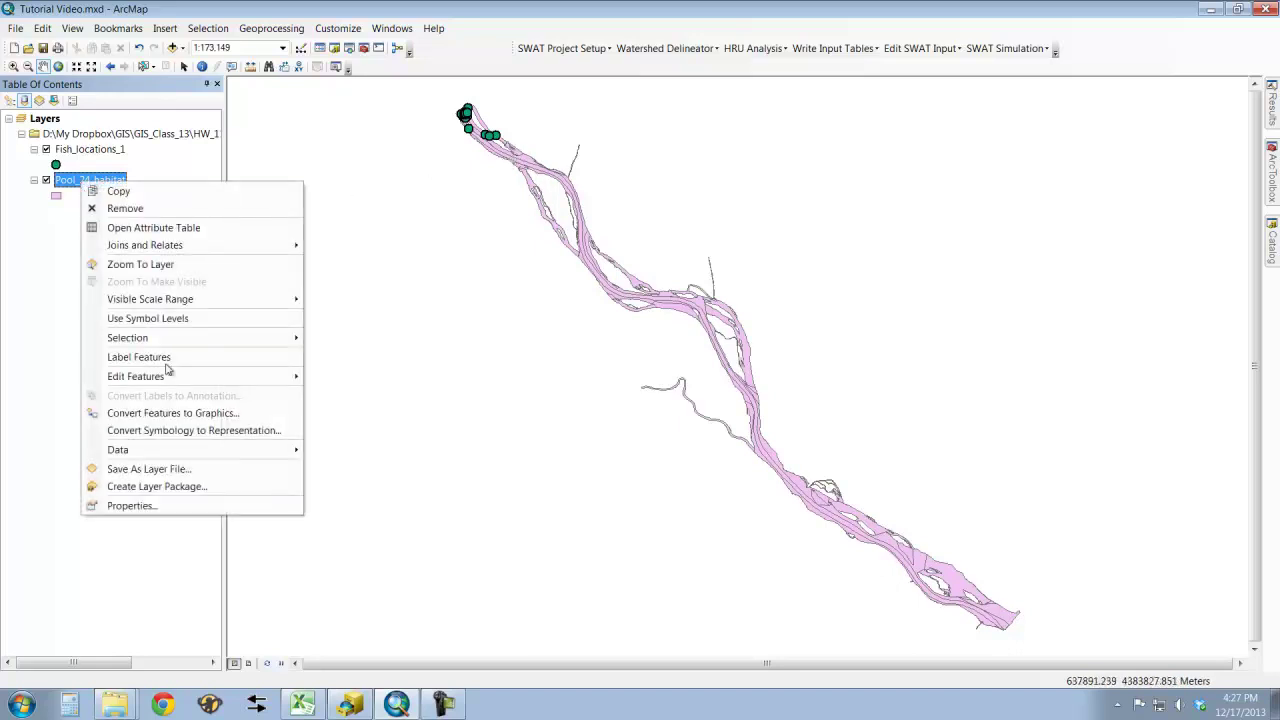
{"action": "left_click", "coordinate": [186, 503]}
{"action": "left_click", "coordinate": [367, 222]}
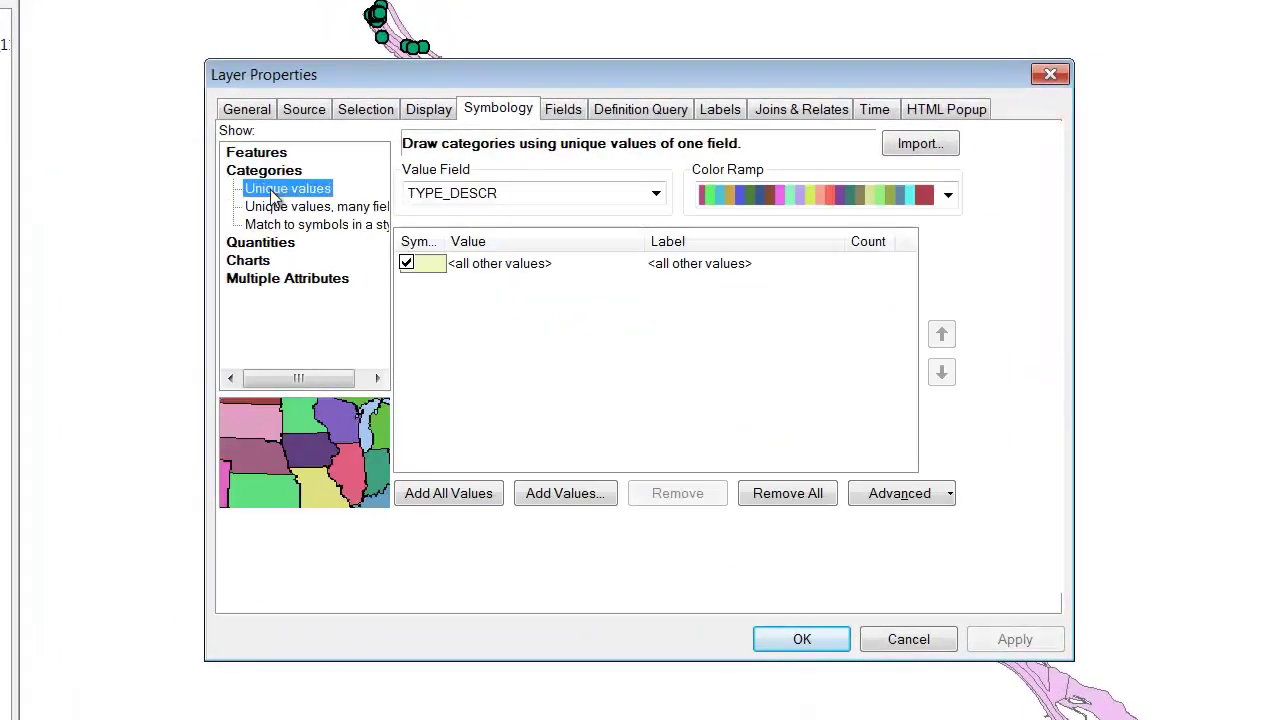
{"action": "left_click", "coordinate": [445, 491]}
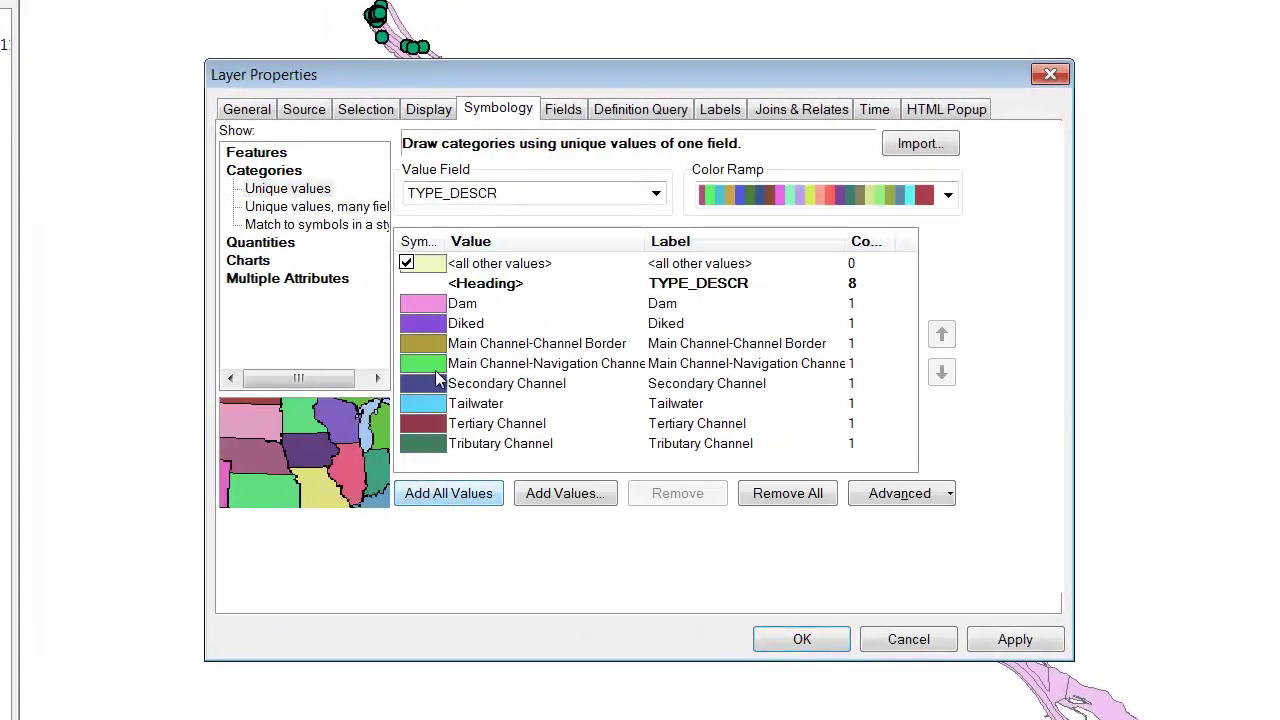
{"action": "left_click", "coordinate": [1000, 638]}
{"action": "left_click", "coordinate": [795, 639]}
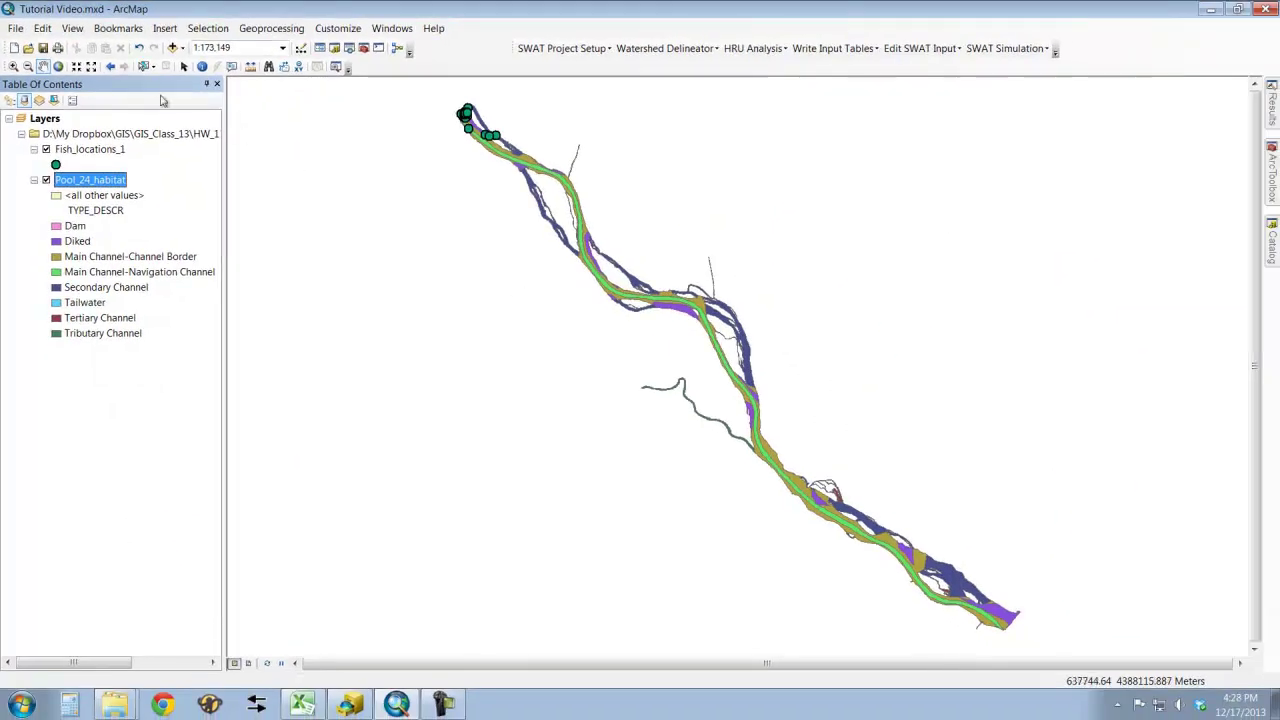
- Set up the Polygon to Raster tool with Pool_24_habitat as input features and TYPE_DESCR as the value field
{"action": "left_click", "coordinate": [110, 66]}
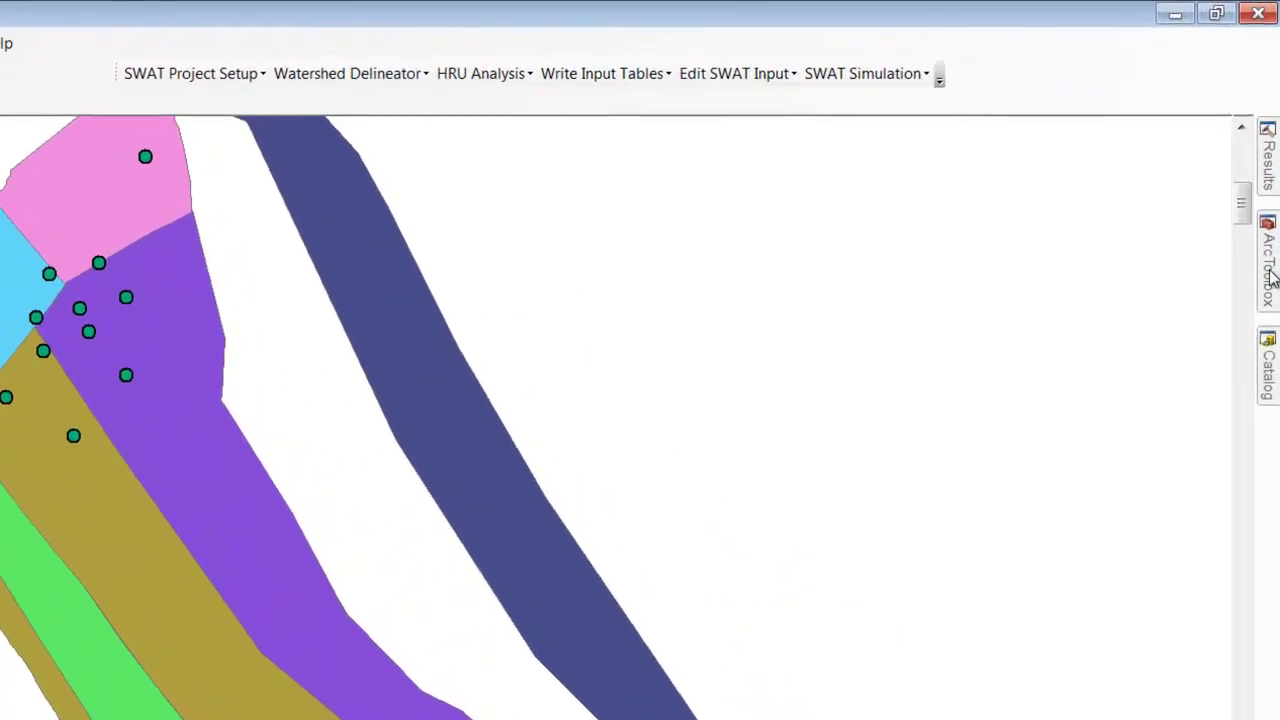
{"action": "mouse_move", "coordinate": [1272, 183]}
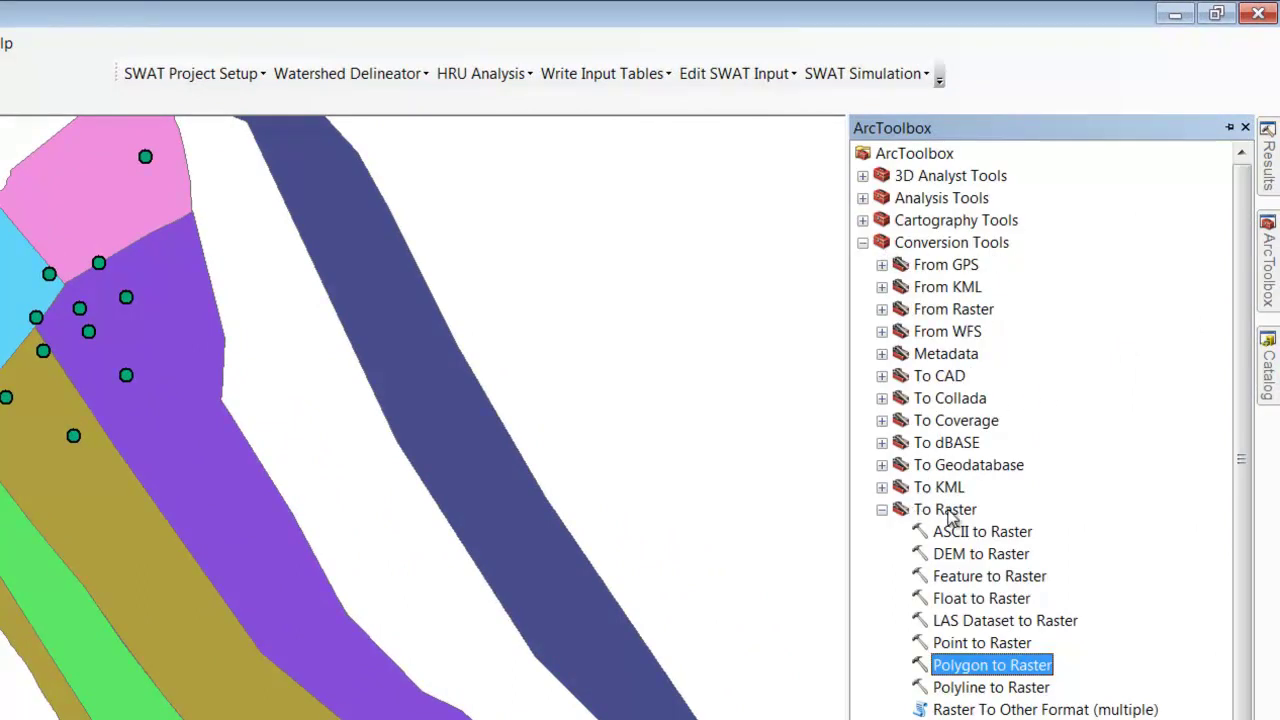
{"action": "double_click", "coordinate": [968, 668]}
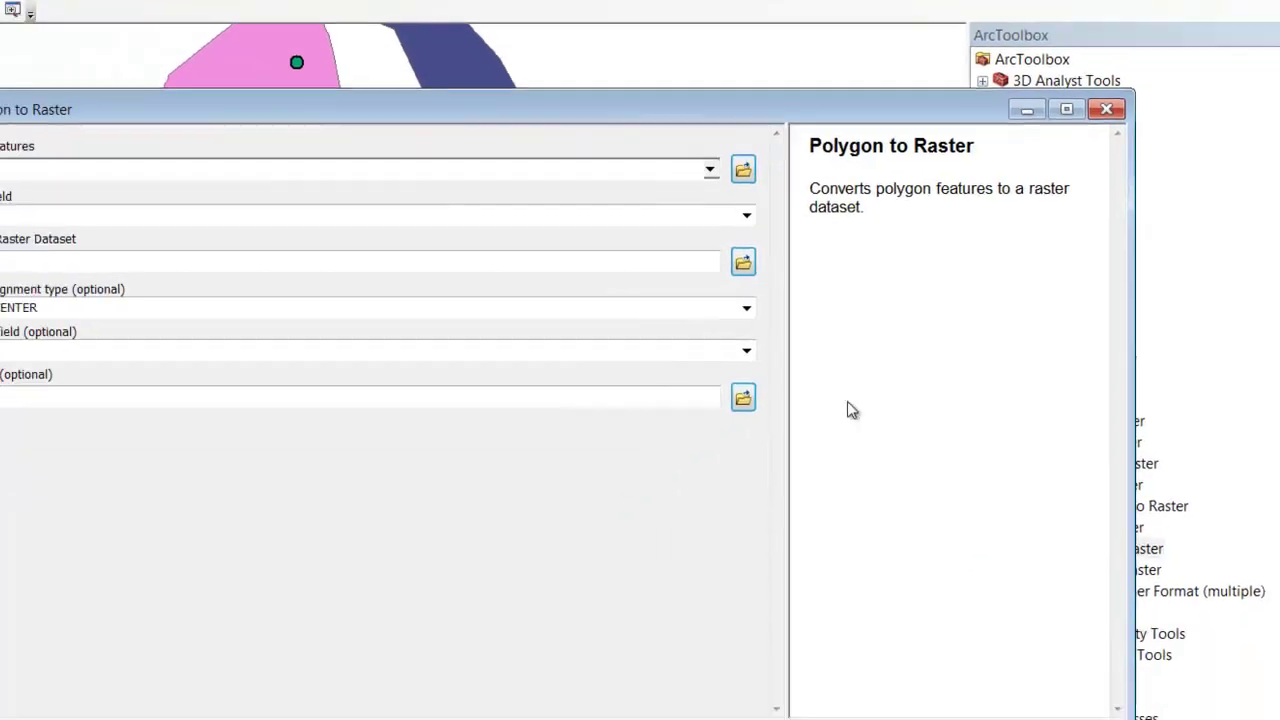
{"action": "left_click", "coordinate": [812, 93]}
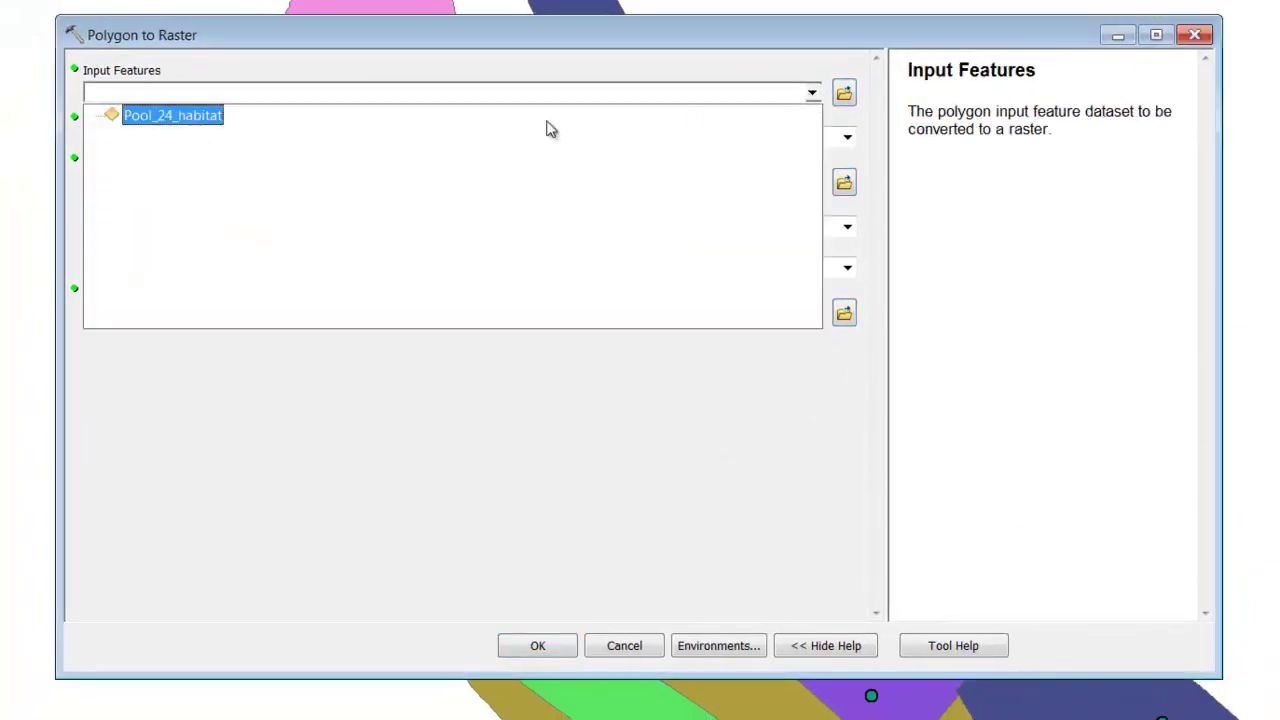
{"action": "left_click", "coordinate": [188, 116]}
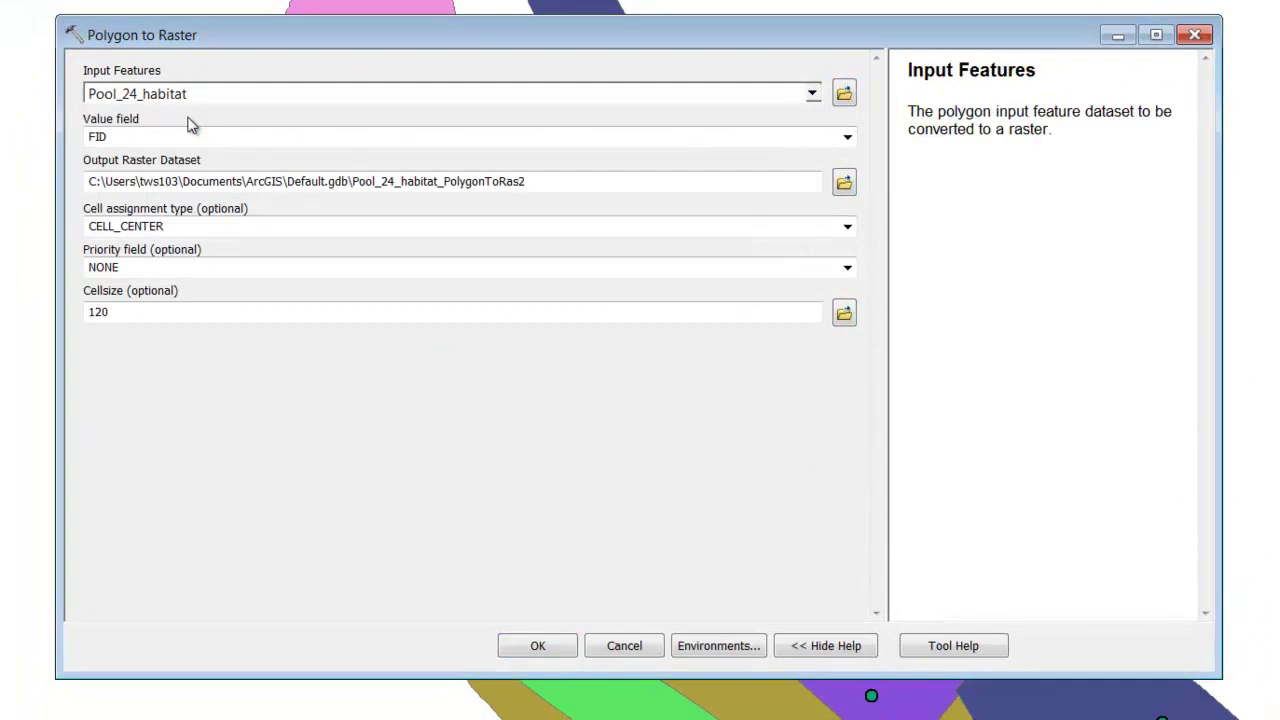
{"action": "left_click", "coordinate": [847, 136]}
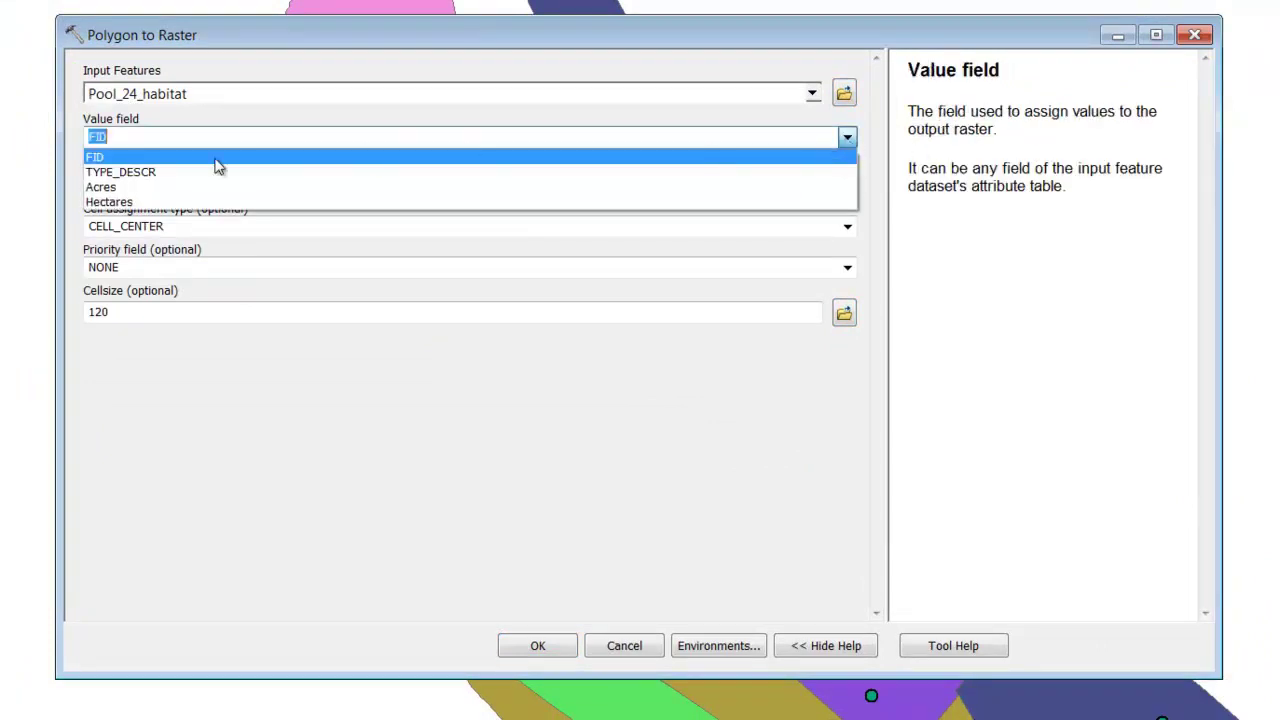
{"action": "left_click", "coordinate": [120, 172]}
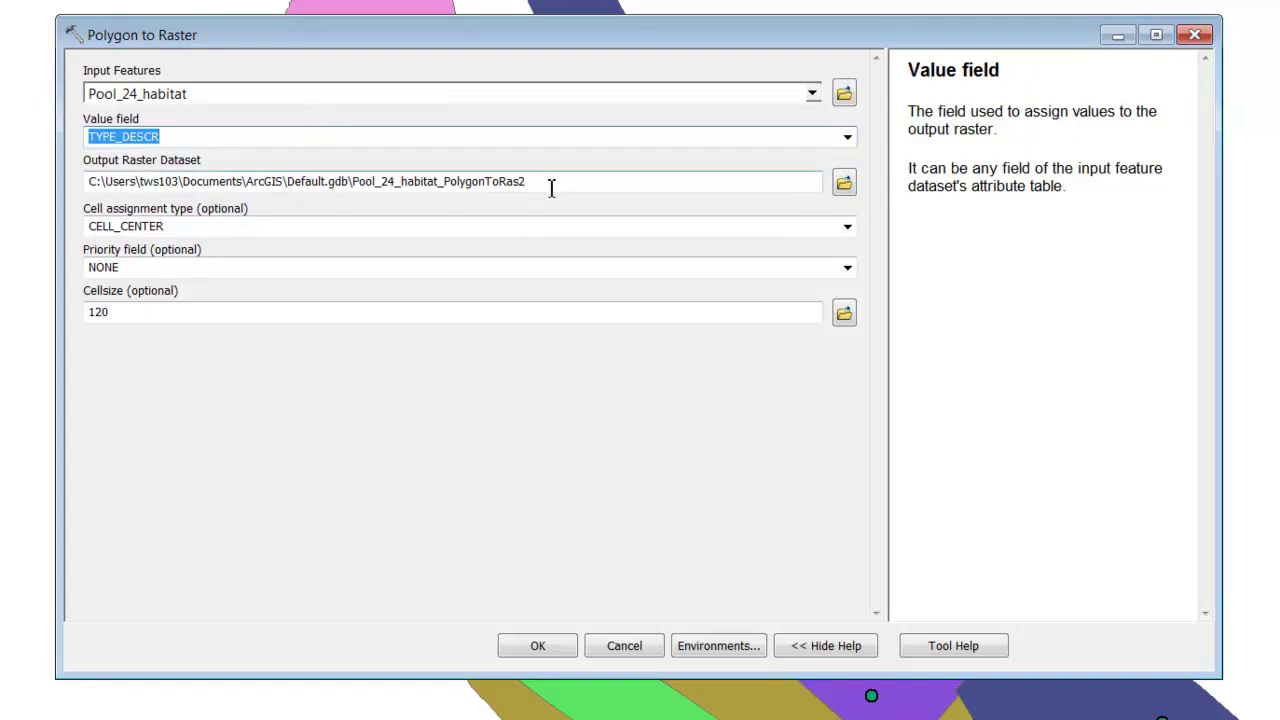
- Name the output raster p24_rast in the home folder, set the cell size to 25, and run the conversion
{"action": "left_click", "coordinate": [843, 185]}
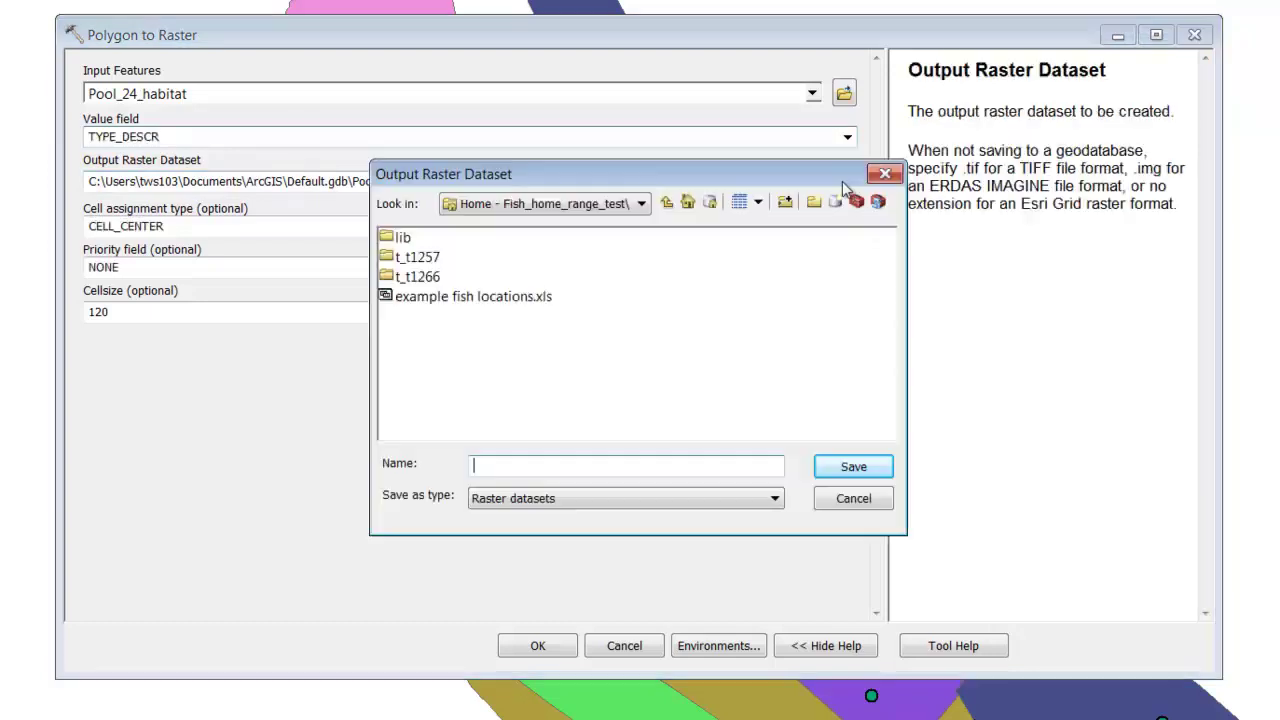
{"action": "type", "text": "p24_rast"}
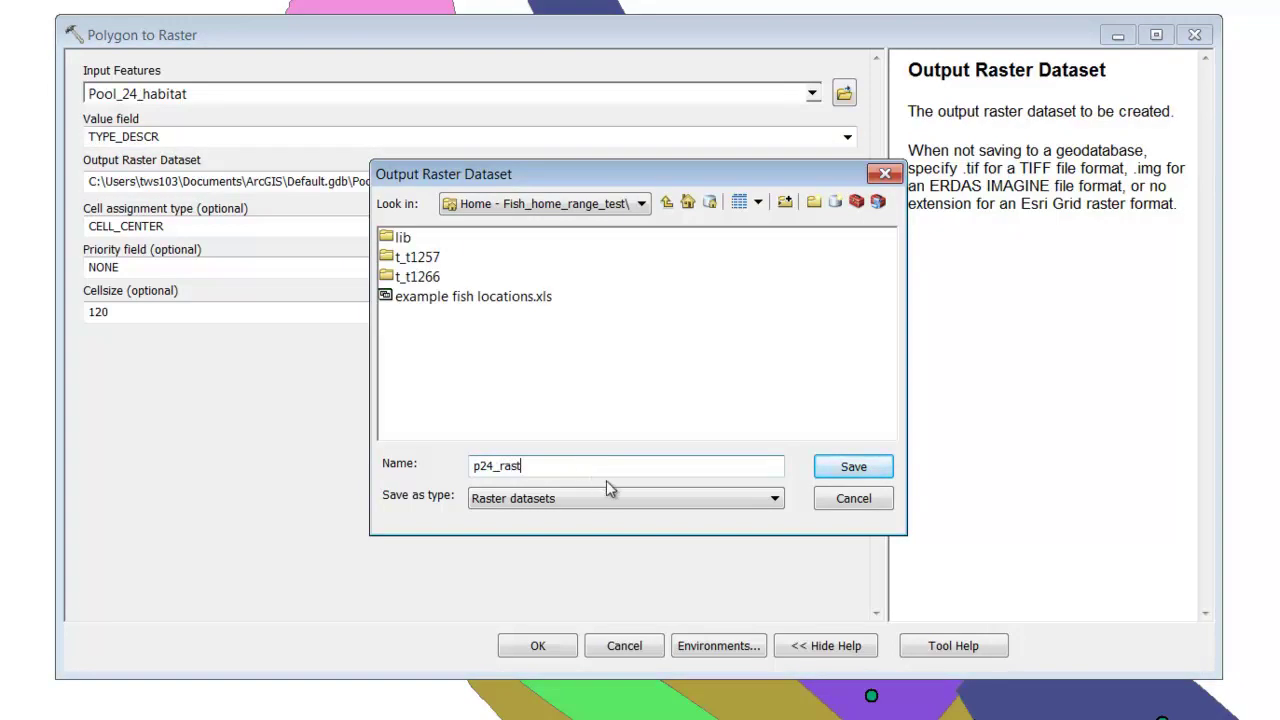
{"action": "left_click", "coordinate": [828, 474]}
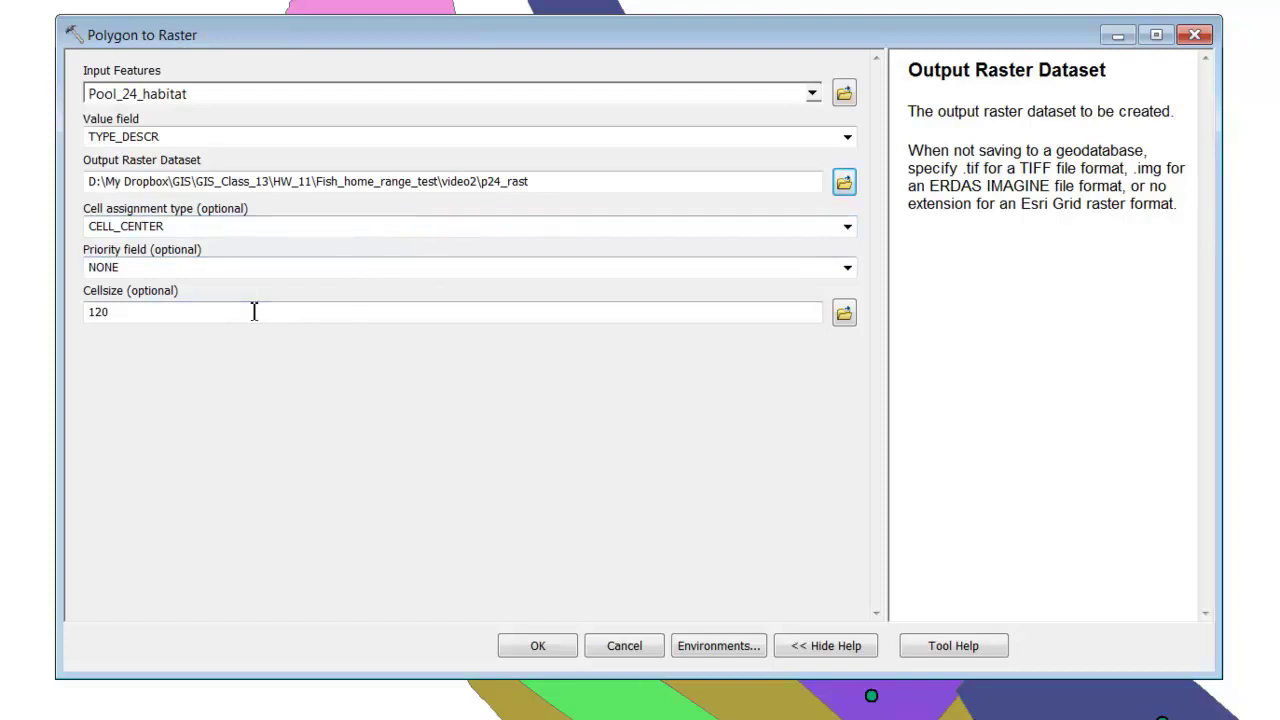
{"action": "left_click_drag", "start_coordinate": [254, 311], "coordinate": [57, 314]}
{"action": "type", "text": "25"}
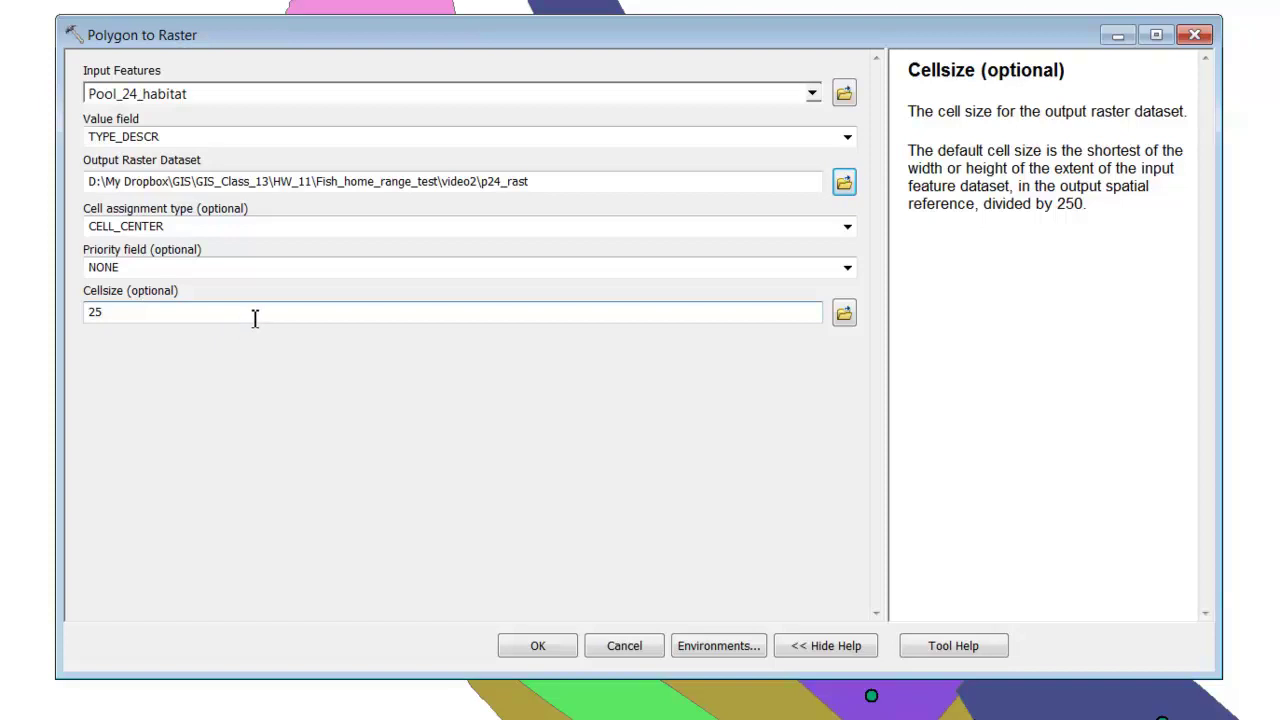
{"action": "left_click", "coordinate": [535, 644]}
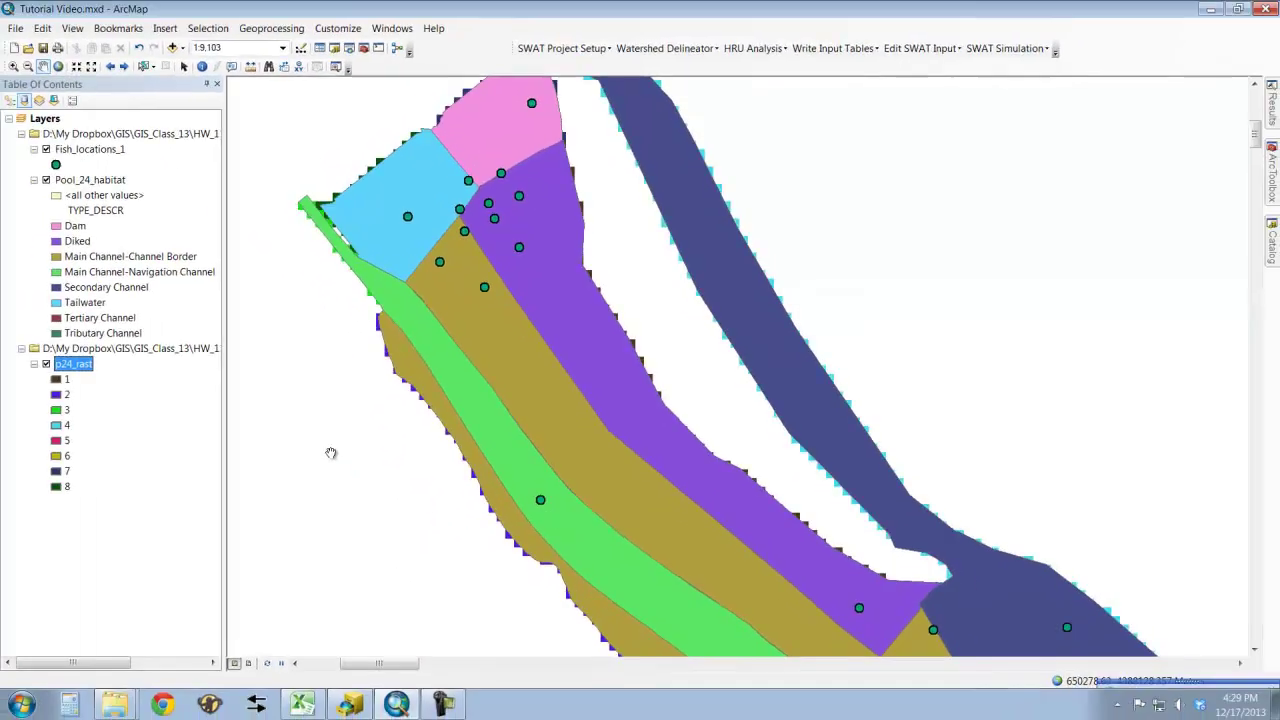
- Hide the Pool_24_habitat layer and view the full extent of p24_rast, returning to the previous close-up extent
{"action": "left_click", "coordinate": [46, 180]}
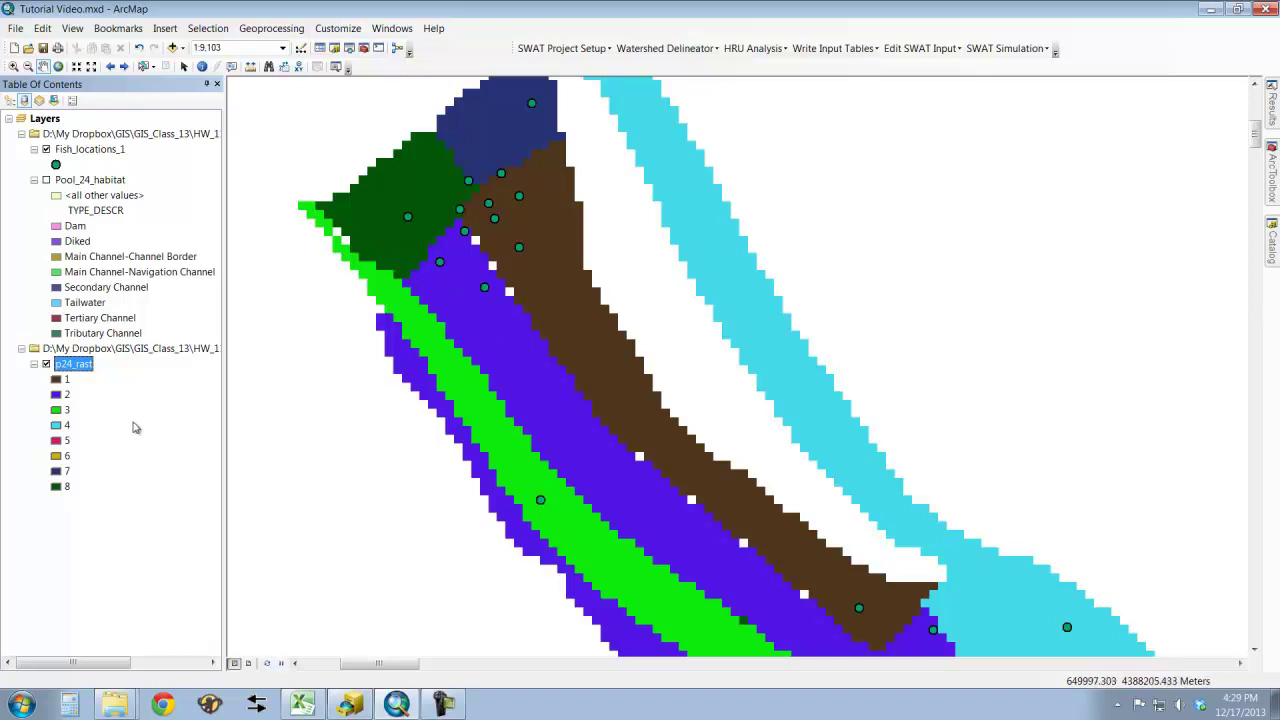
{"action": "right_click", "coordinate": [72, 365]}
{"action": "left_click", "coordinate": [120, 445]}
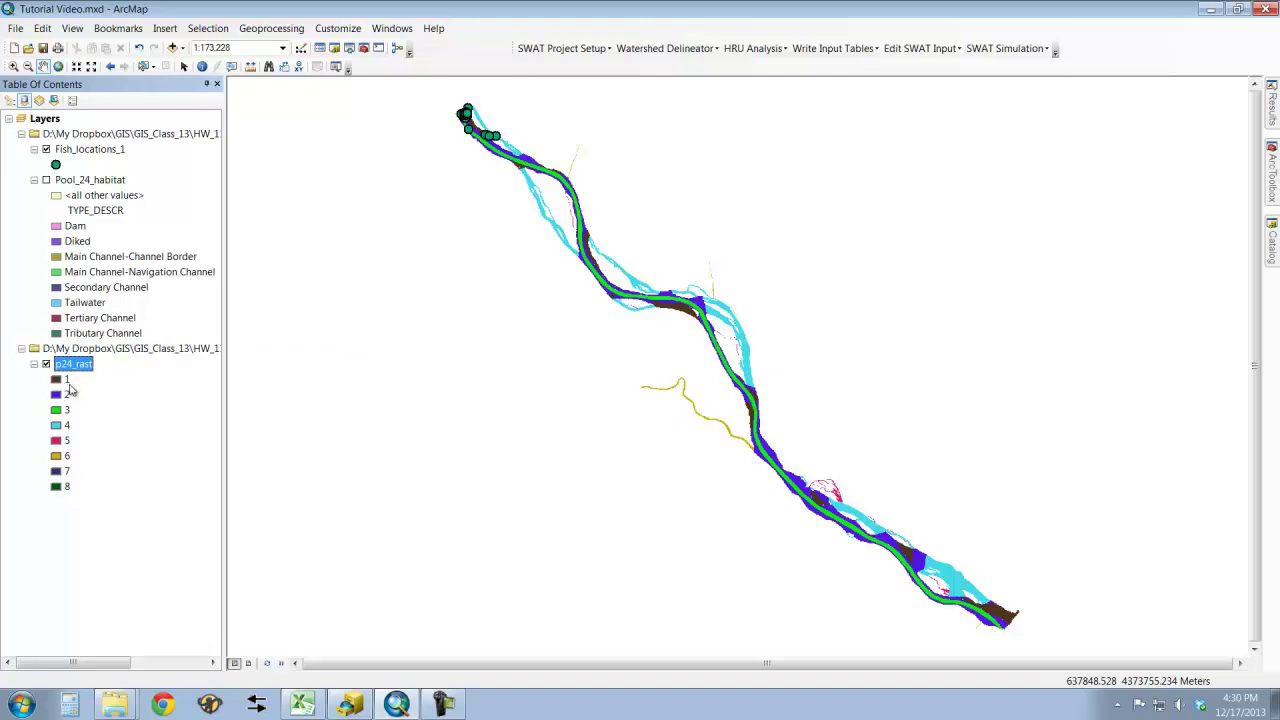
{"action": "left_click", "coordinate": [112, 68]}
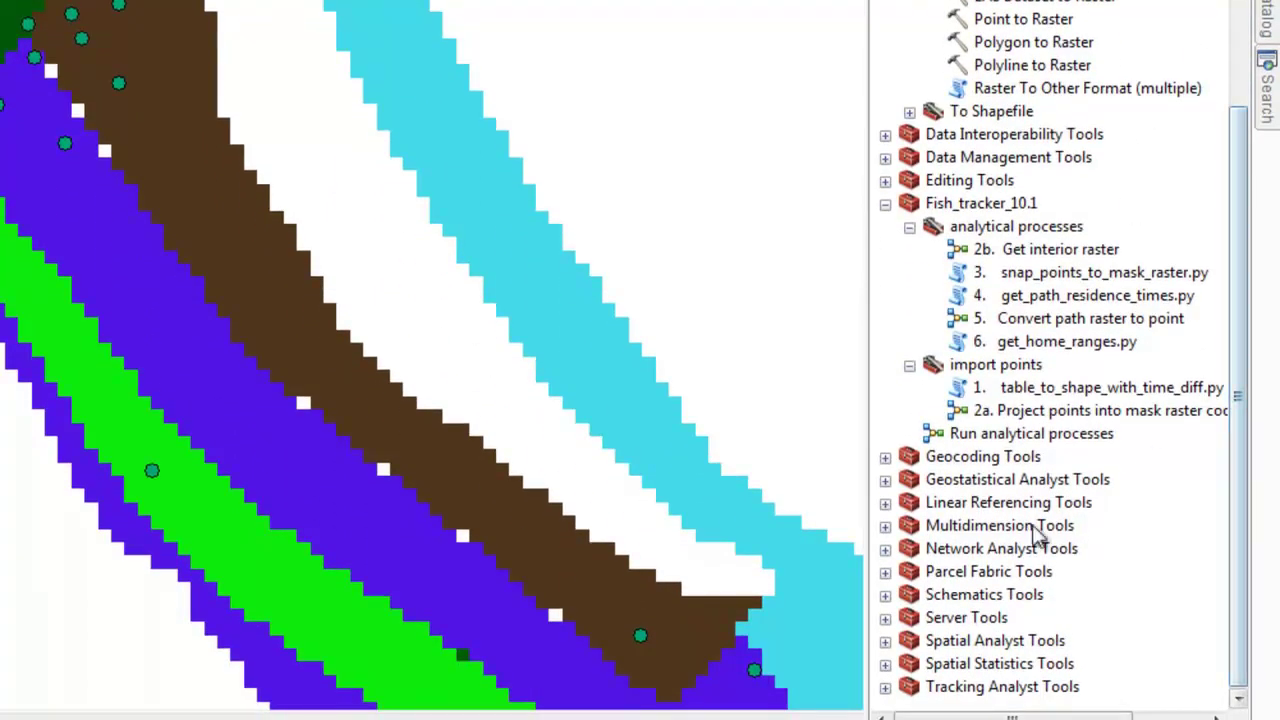
- Start the Spatial Analyst Reclassify tool with p24_rast as the input raster
{"action": "left_click", "coordinate": [886, 641]}
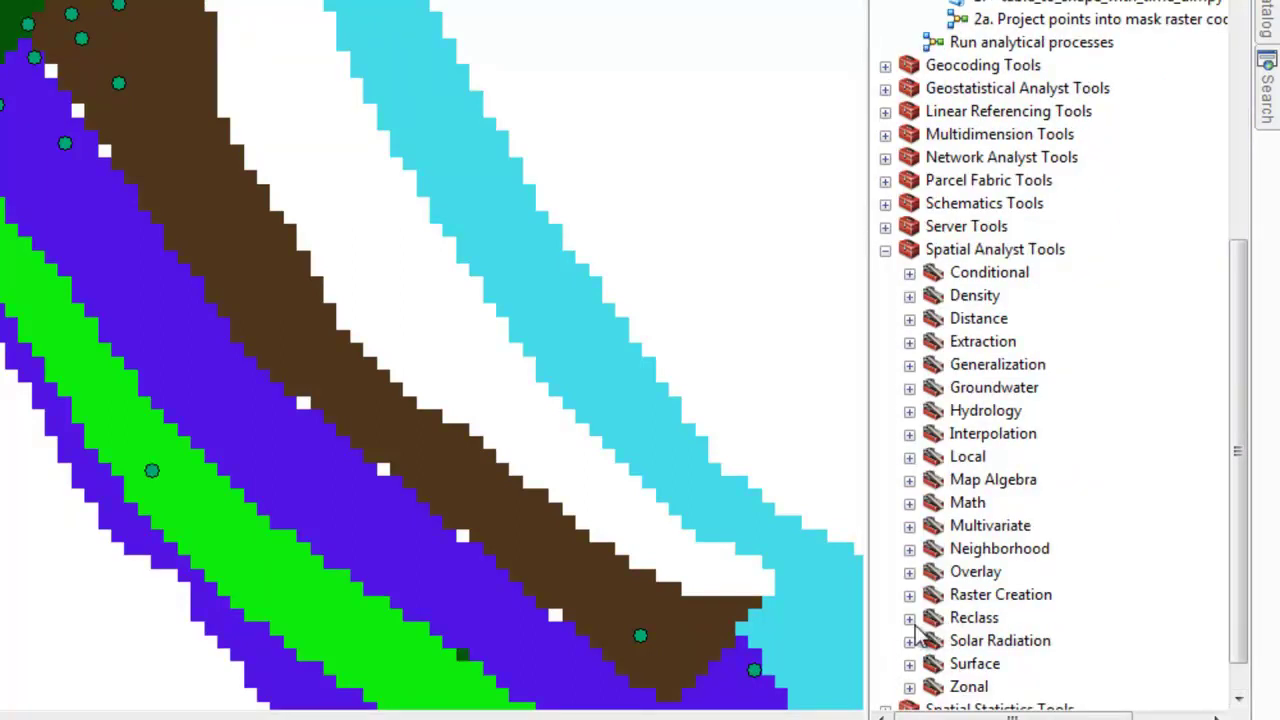
{"action": "left_click", "coordinate": [909, 618]}
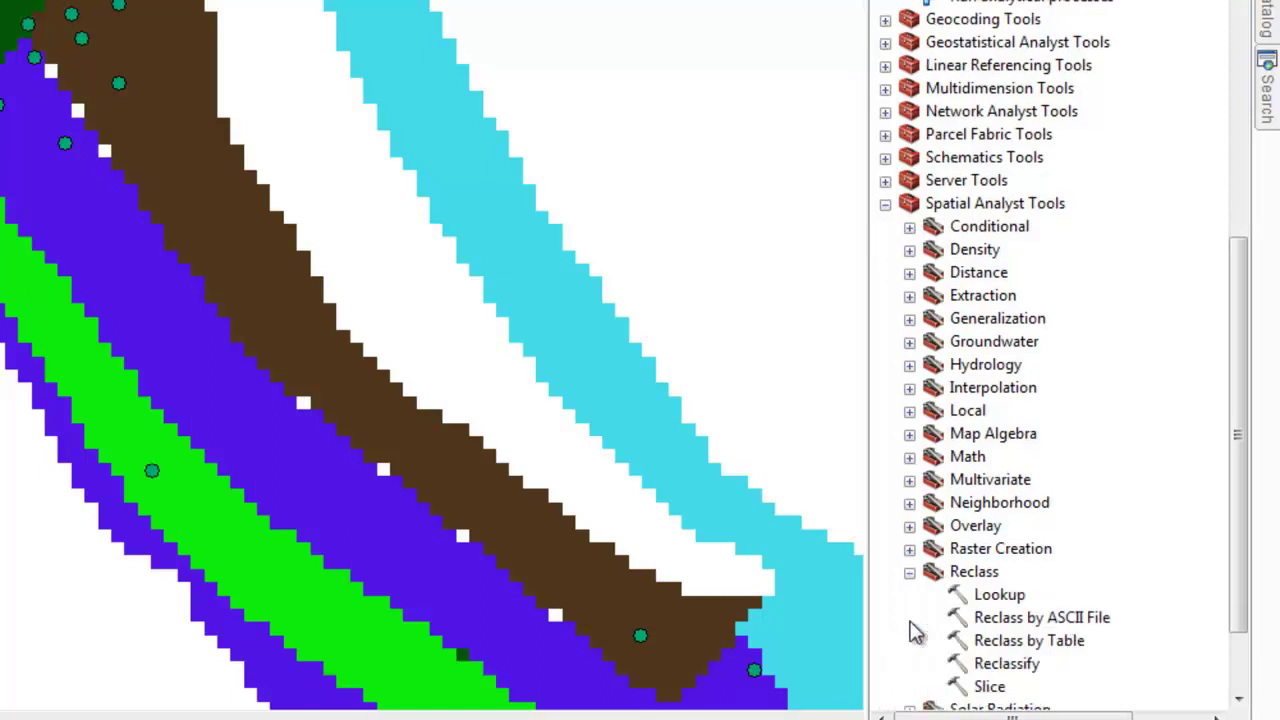
{"action": "double_click", "coordinate": [1005, 665]}
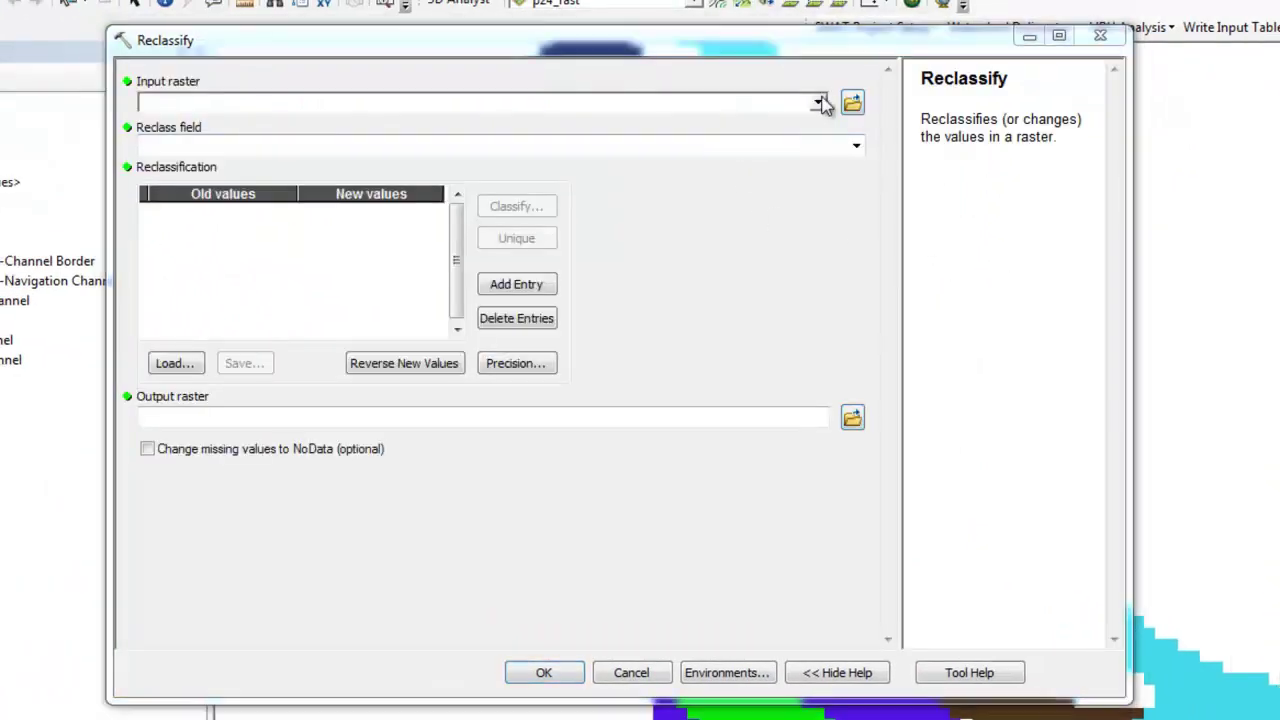
{"action": "left_click", "coordinate": [818, 102]}
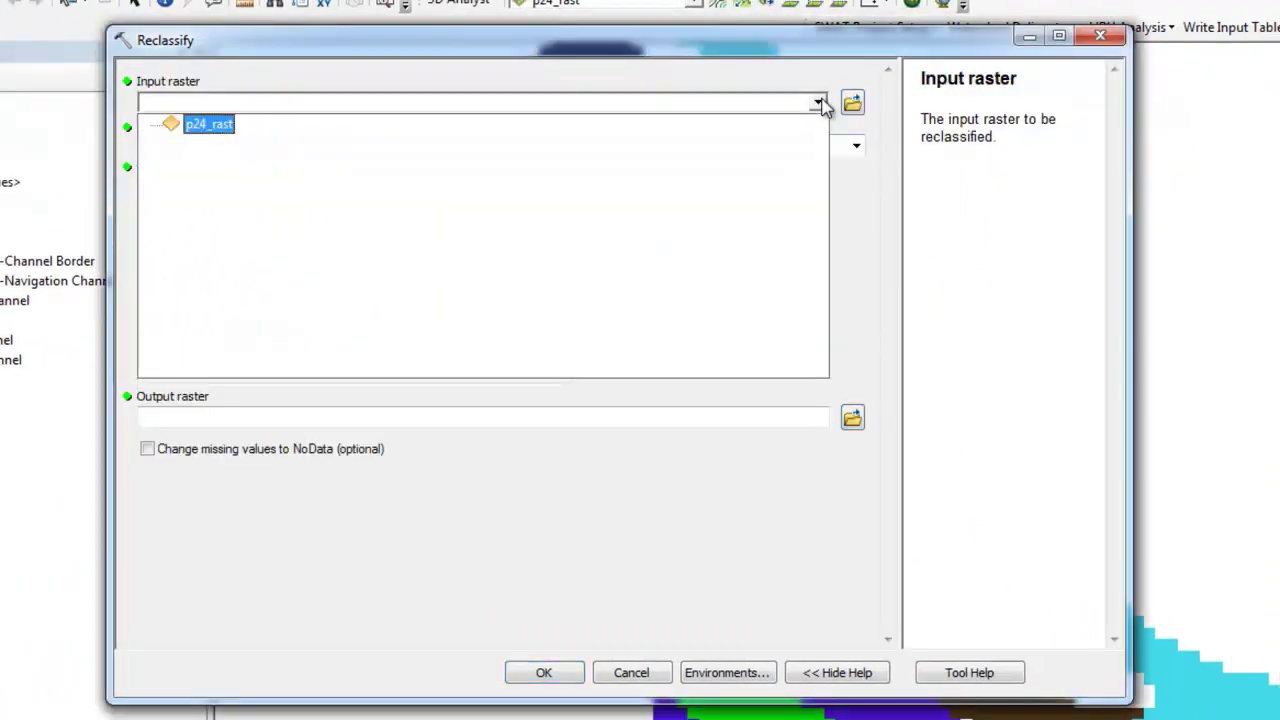
{"action": "left_click", "coordinate": [213, 133]}
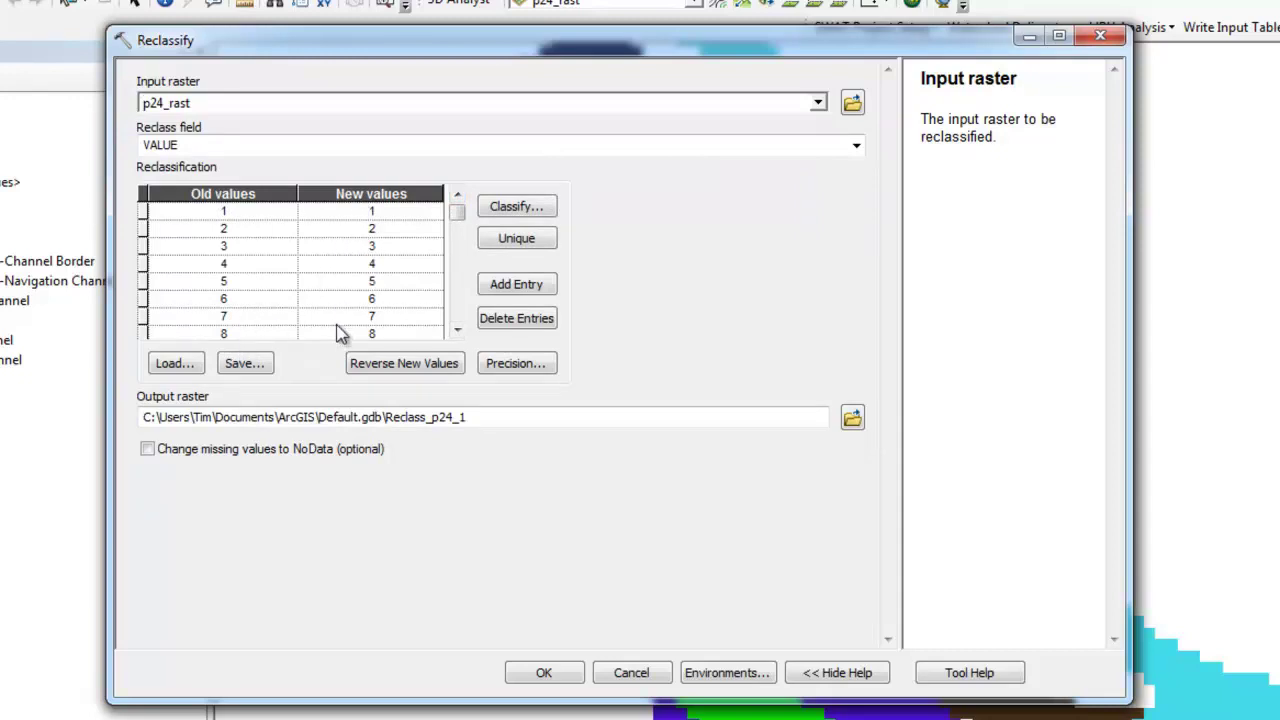
- Assign the new value 1 to old values 2 through 7 in the reclassification table
{"action": "left_click", "coordinate": [319, 232]}
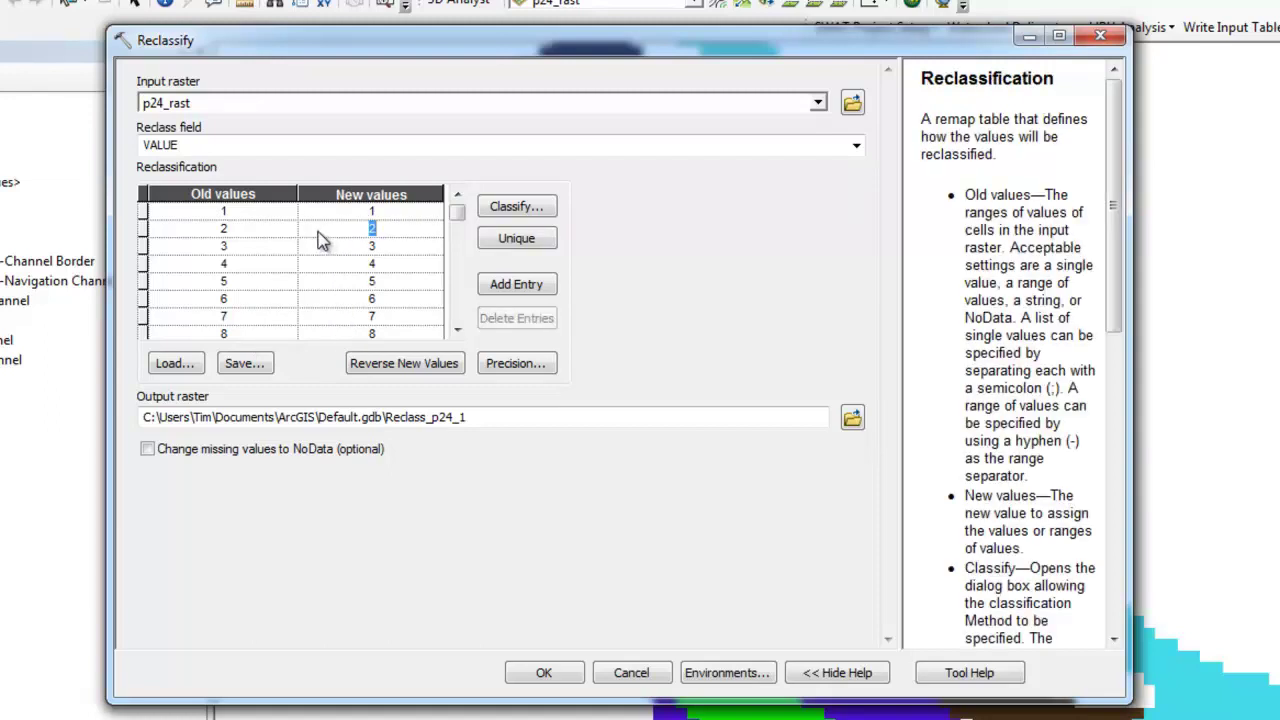
{"action": "type", "text": "1"}
{"action": "key", "text": "Down"}
{"action": "type", "text": "1"}
{"action": "key", "text": "Down"}
{"action": "type", "text": "1"}
{"action": "key", "text": "Down"}
{"action": "type", "text": "1"}
{"action": "key", "text": "Down"}
{"action": "type", "text": "1"}
{"action": "key", "text": "Down"}
{"action": "type", "text": "1"}
{"action": "key", "text": "Down"}
{"action": "key", "text": "Down"}
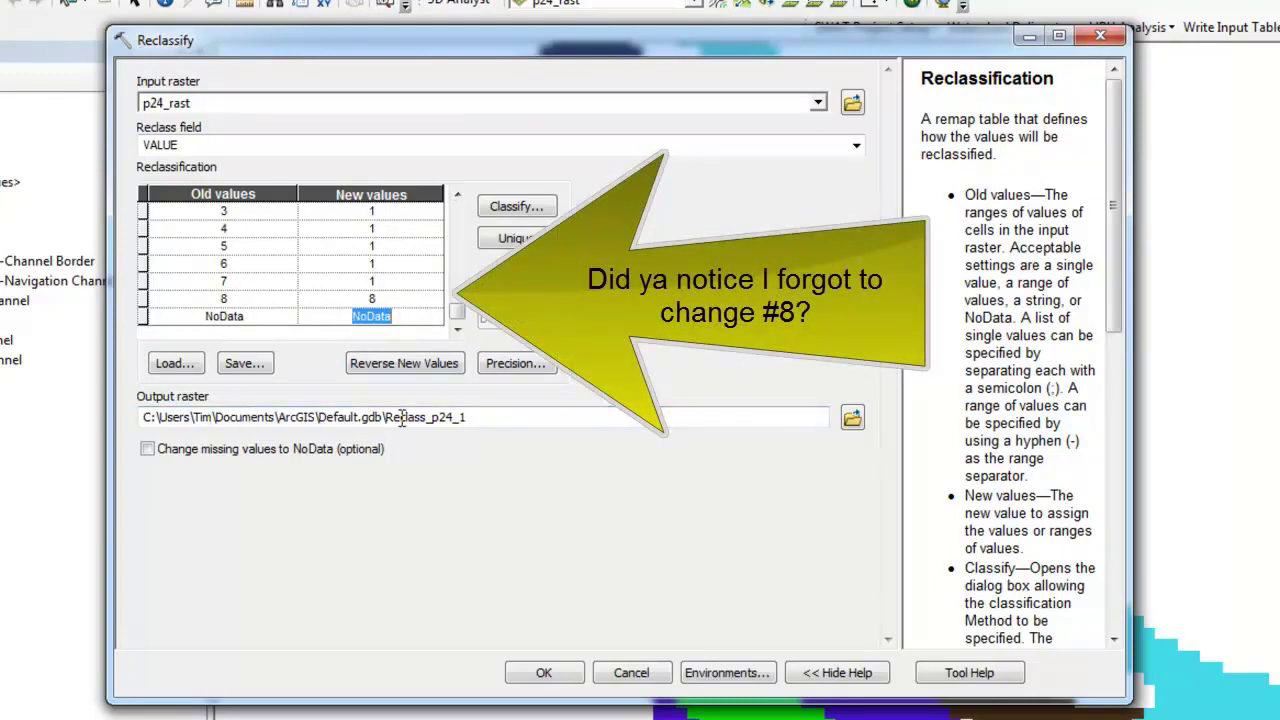
- Run the reclassification with output cost_rast_1 in the Fish_home_range_test\video2 folder, and hide the new layer
{"action": "left_click", "coordinate": [853, 419]}
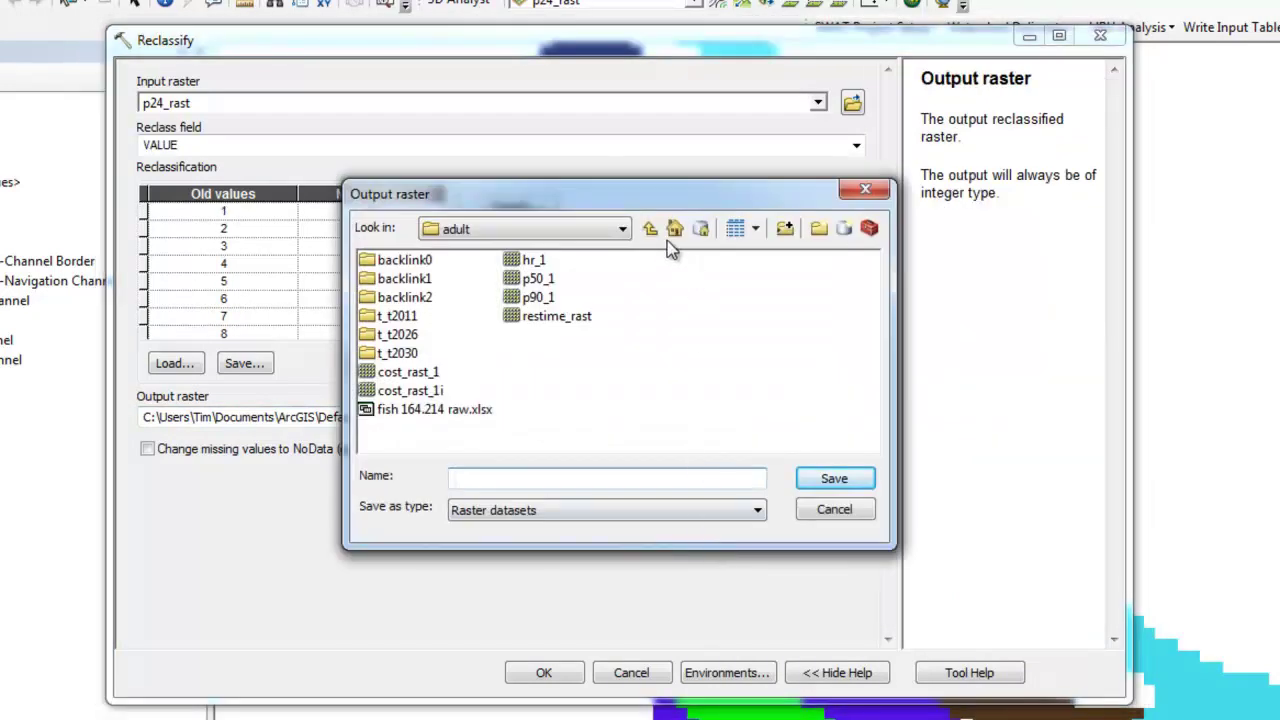
{"action": "left_click", "coordinate": [650, 229]}
{"action": "left_click", "coordinate": [650, 229]}
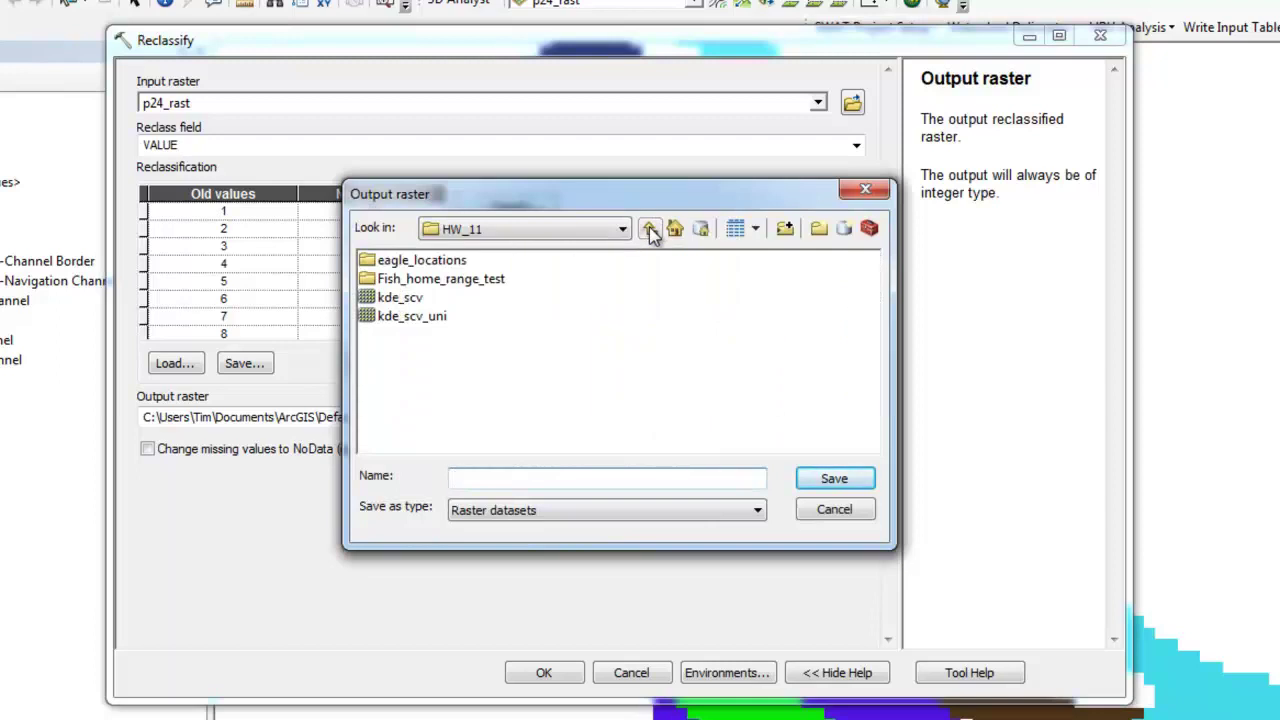
{"action": "double_click", "coordinate": [474, 282]}
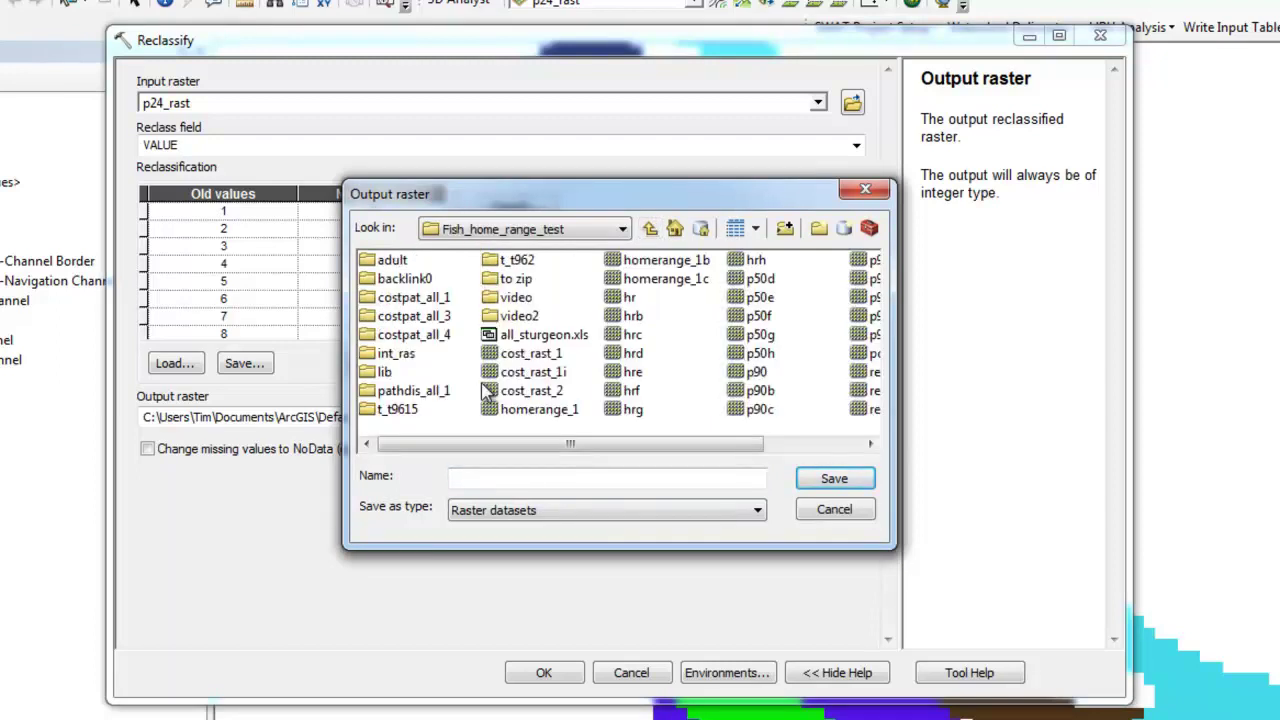
{"action": "double_click", "coordinate": [510, 318]}
{"action": "left_click", "coordinate": [497, 477]}
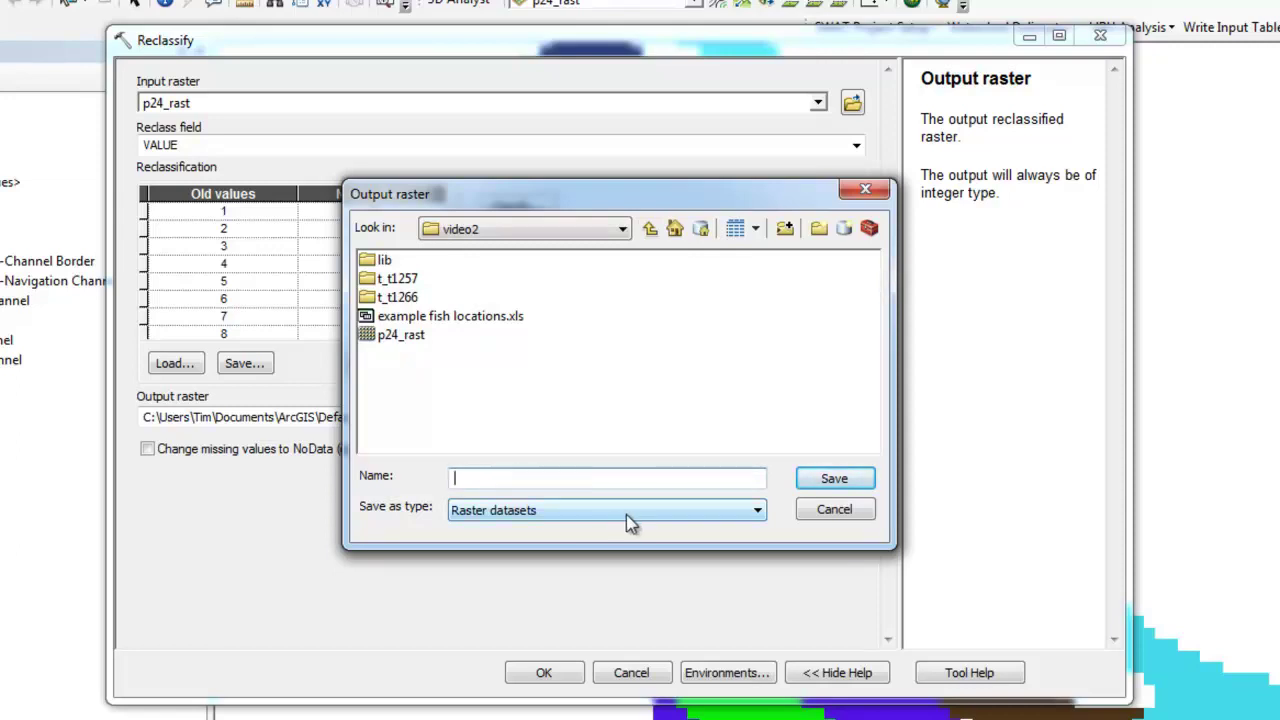
{"action": "type", "text": "cost_rast_1"}
{"action": "left_click", "coordinate": [828, 480]}
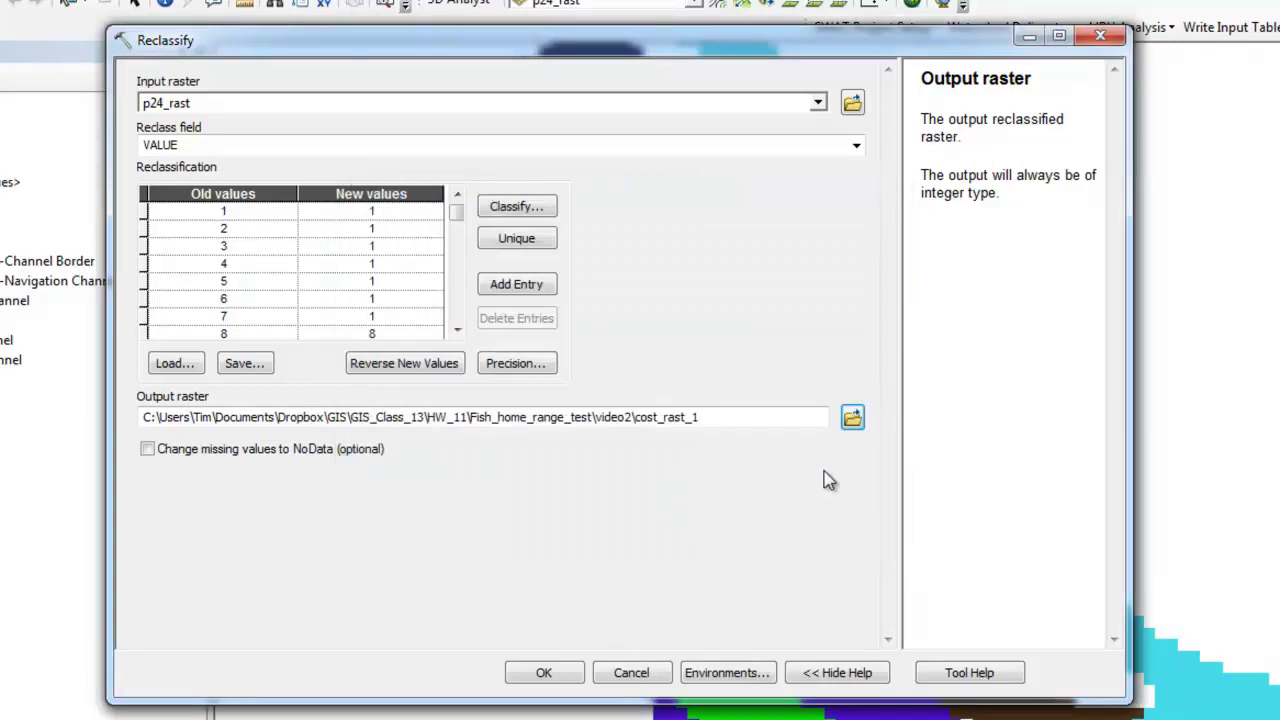
{"action": "left_click", "coordinate": [544, 672]}
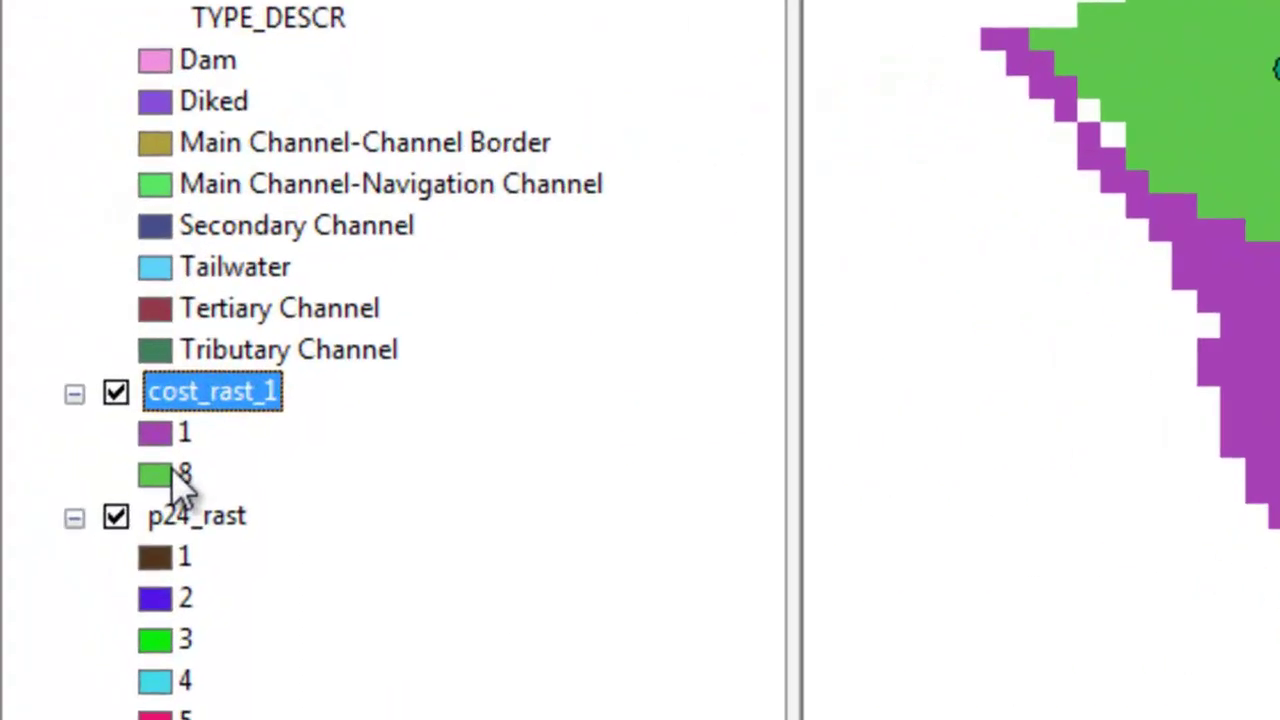
{"action": "left_click", "coordinate": [116, 392]}
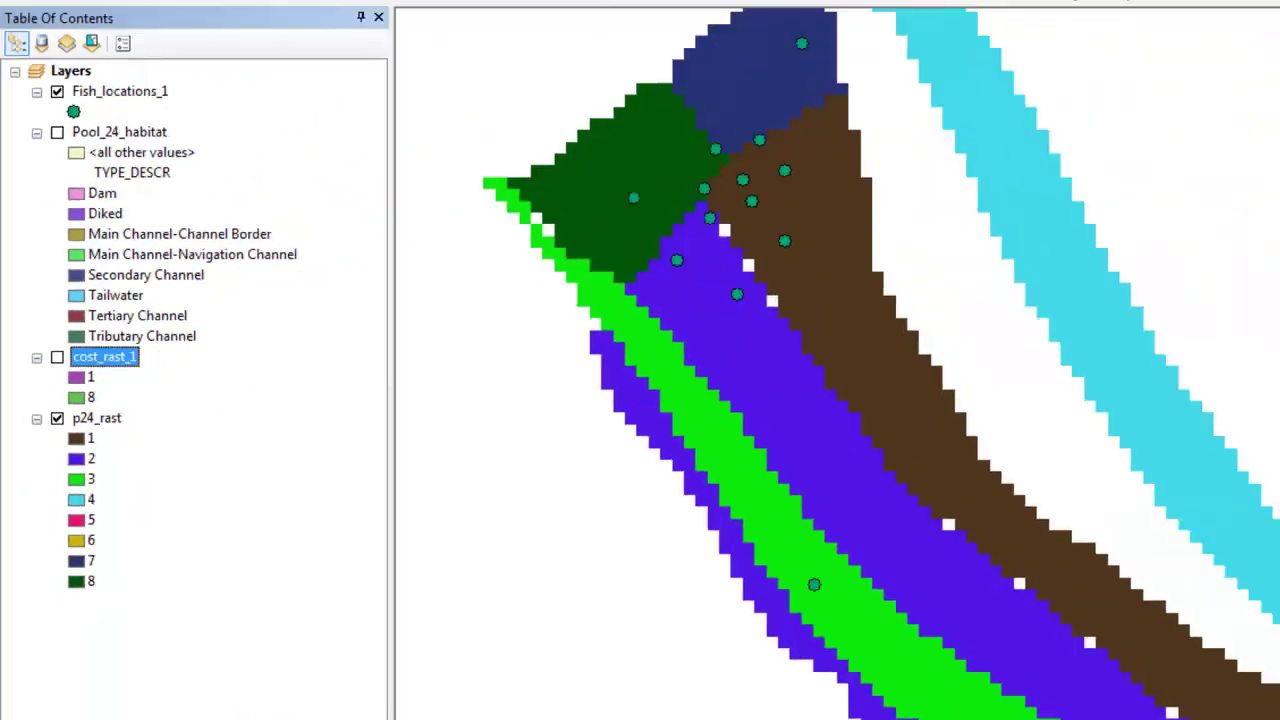
- Start the Reclassify tool again with cost_rast_1 as the input raster and assign new value 1 to old value 8
{"action": "left_click", "coordinate": [1273, 150]}
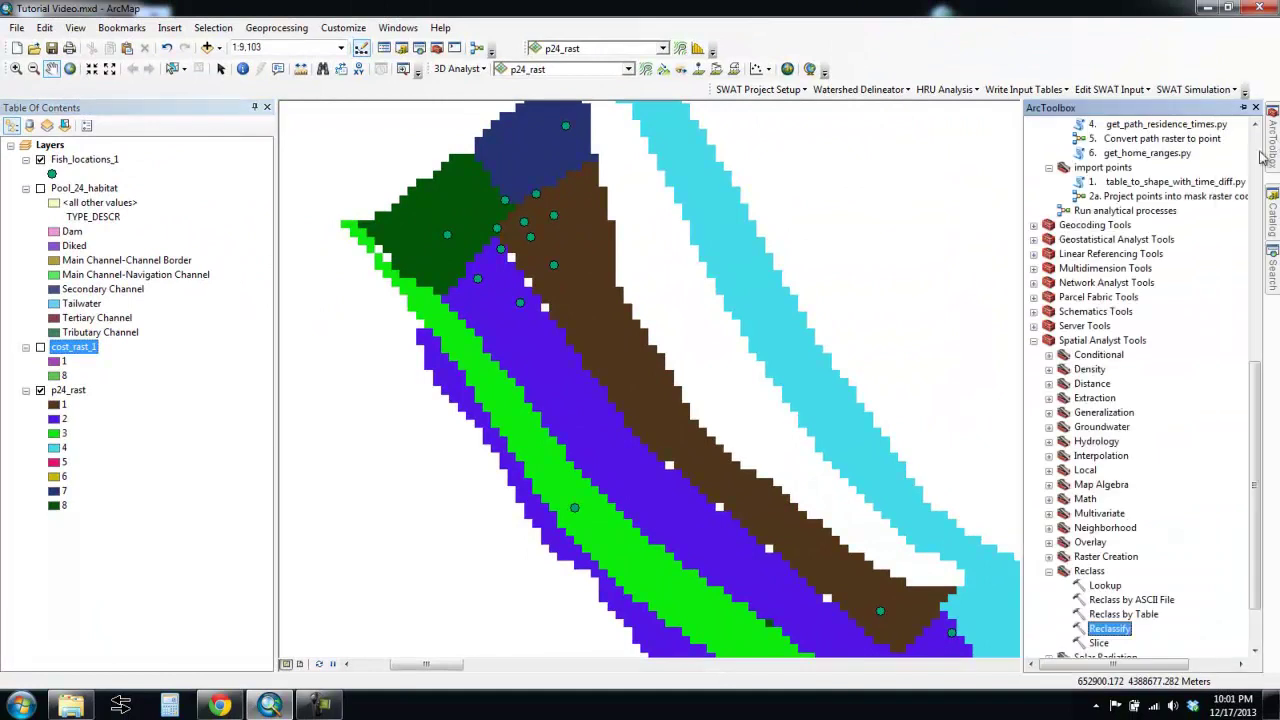
{"action": "scroll", "coordinate": [1110, 505], "scroll_direction": "down", "scroll_amount": 2}
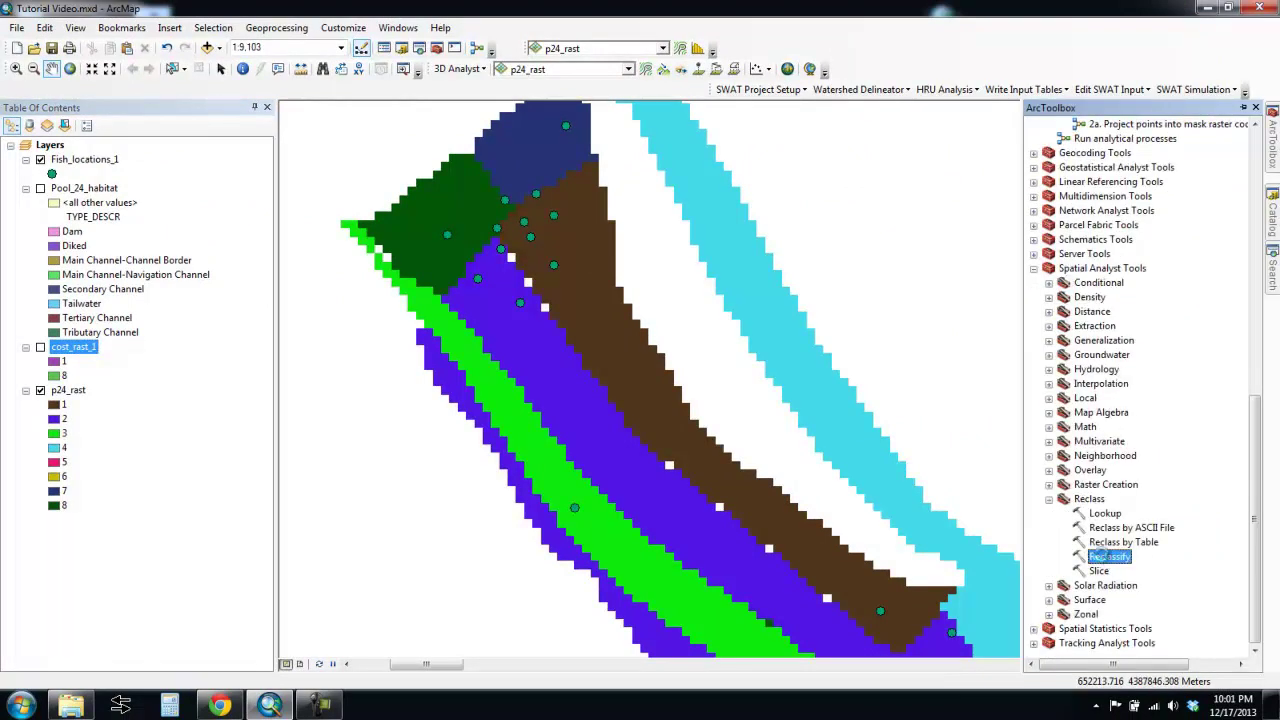
{"action": "double_click", "coordinate": [1106, 560]}
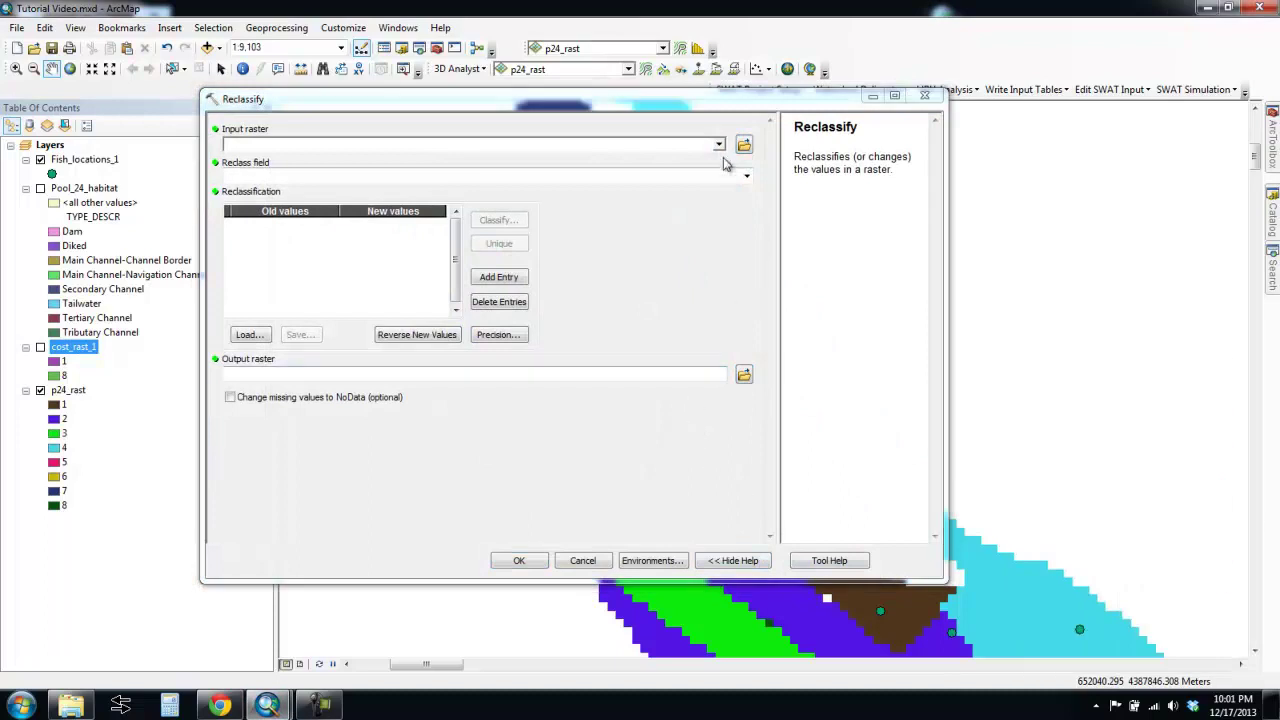
{"action": "left_click", "coordinate": [718, 146]}
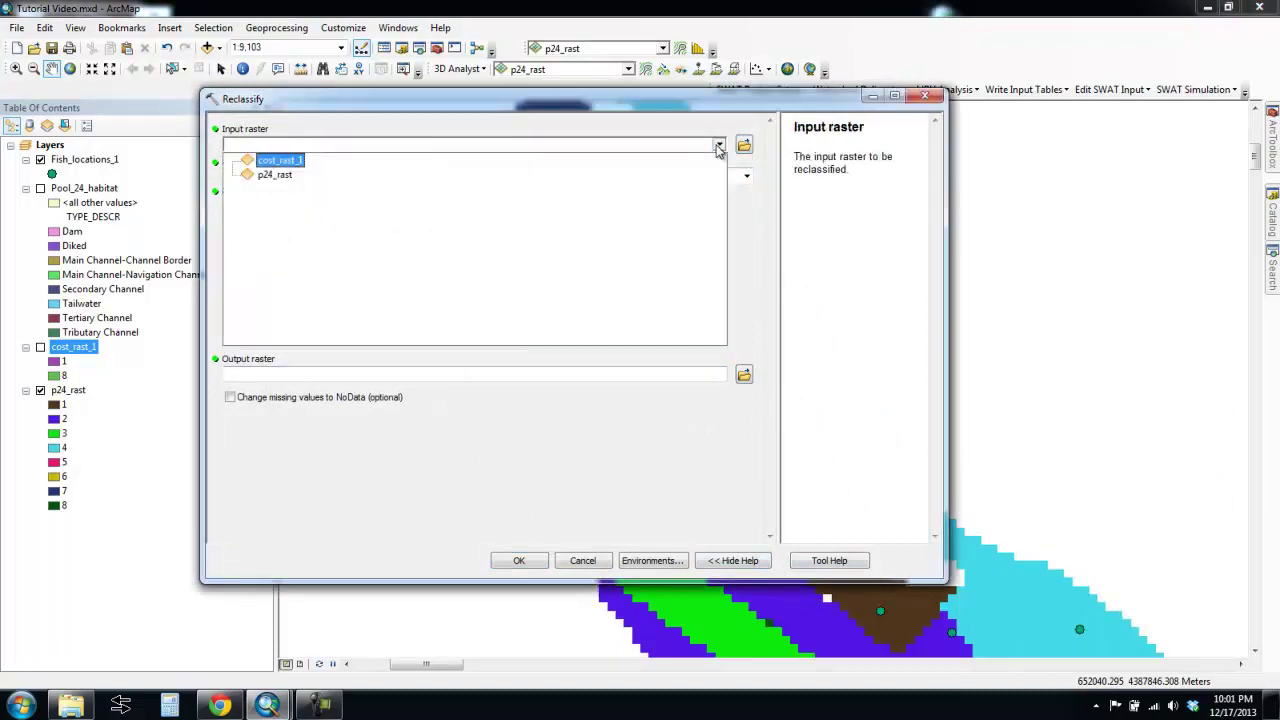
{"action": "left_click", "coordinate": [270, 162]}
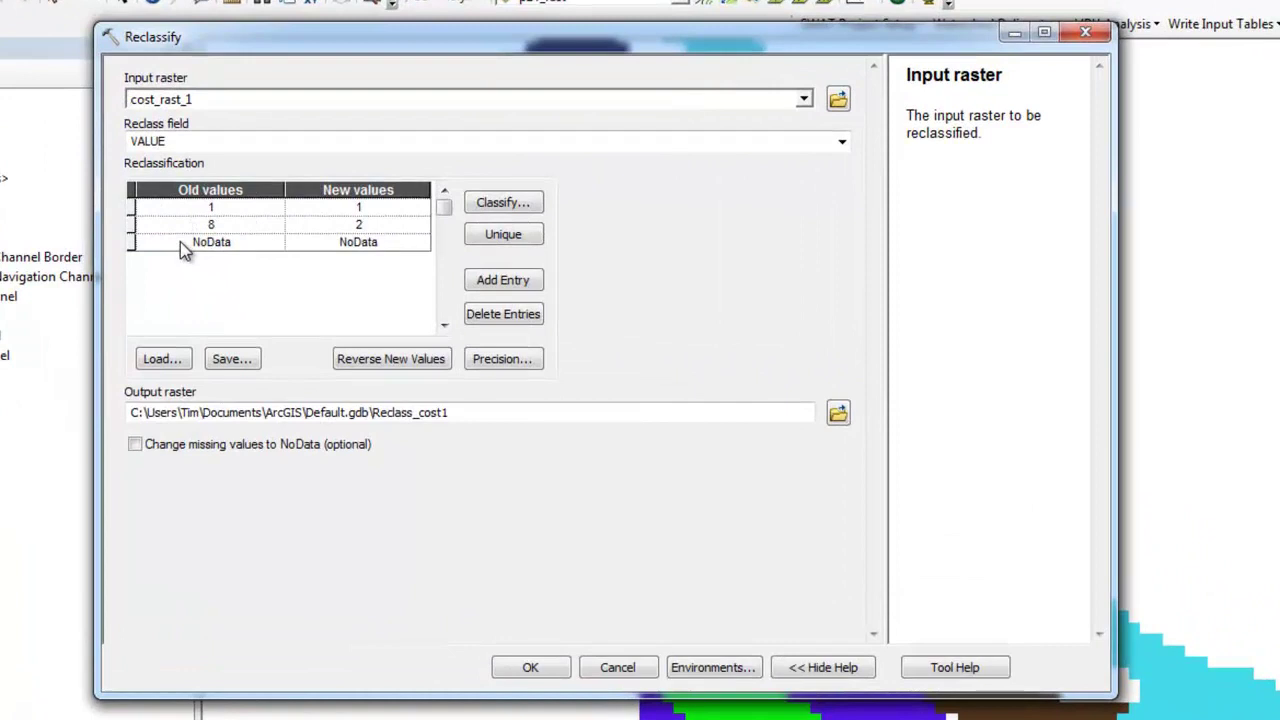
{"action": "left_click", "coordinate": [322, 229]}
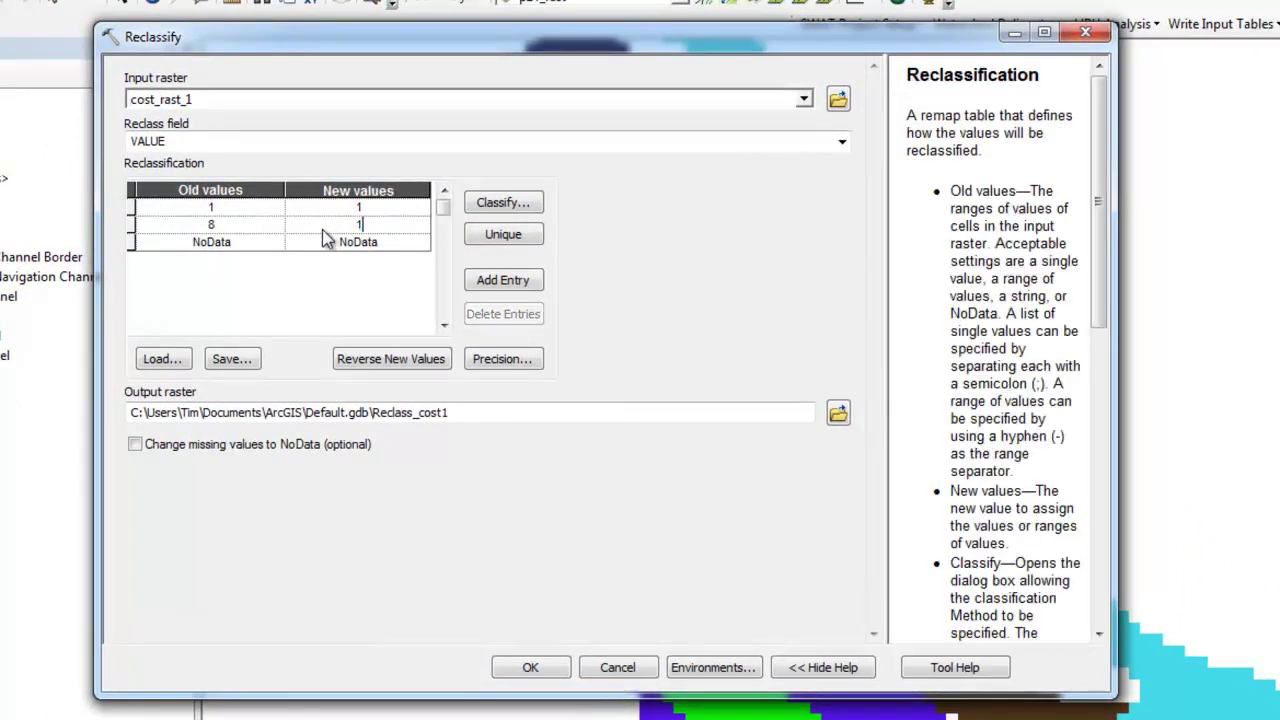
{"action": "type", "text": "1"}
- Run the reclassification with output cost_rast_1b in the Fish_home_range_test\video2 folder
{"action": "left_click", "coordinate": [838, 413]}
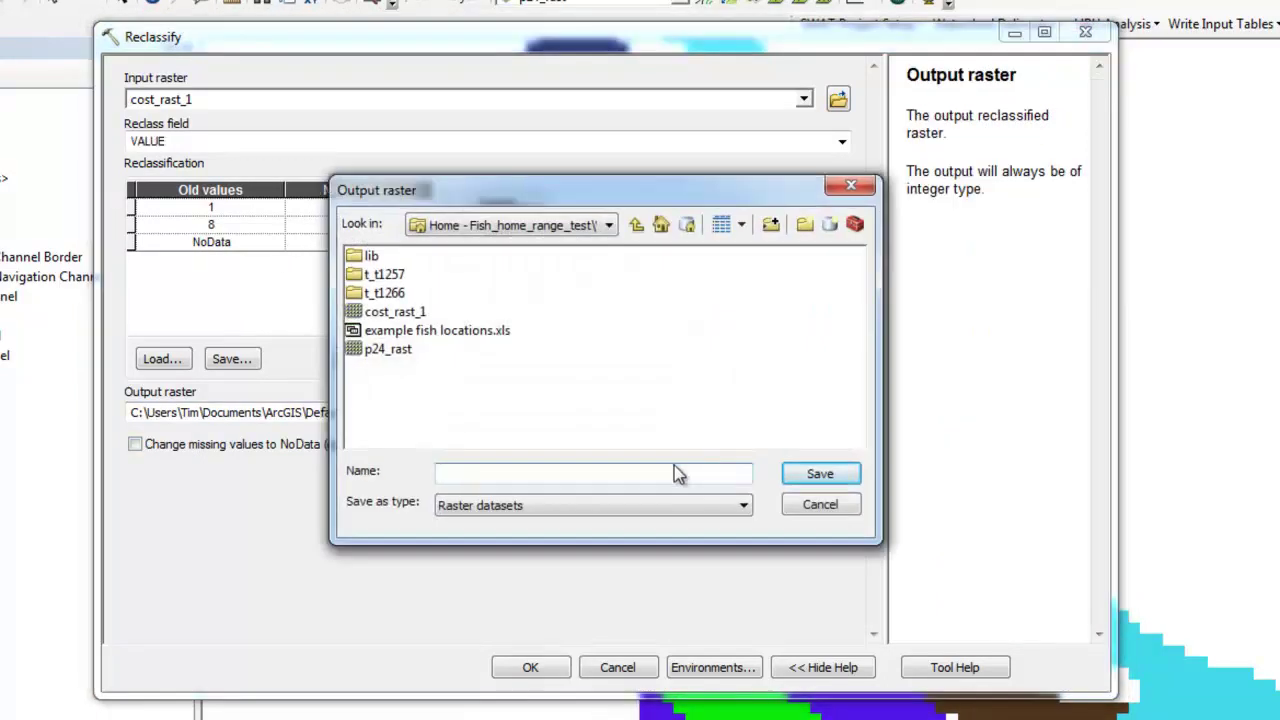
{"action": "left_click", "coordinate": [396, 312]}
{"action": "left_click", "coordinate": [556, 475]}
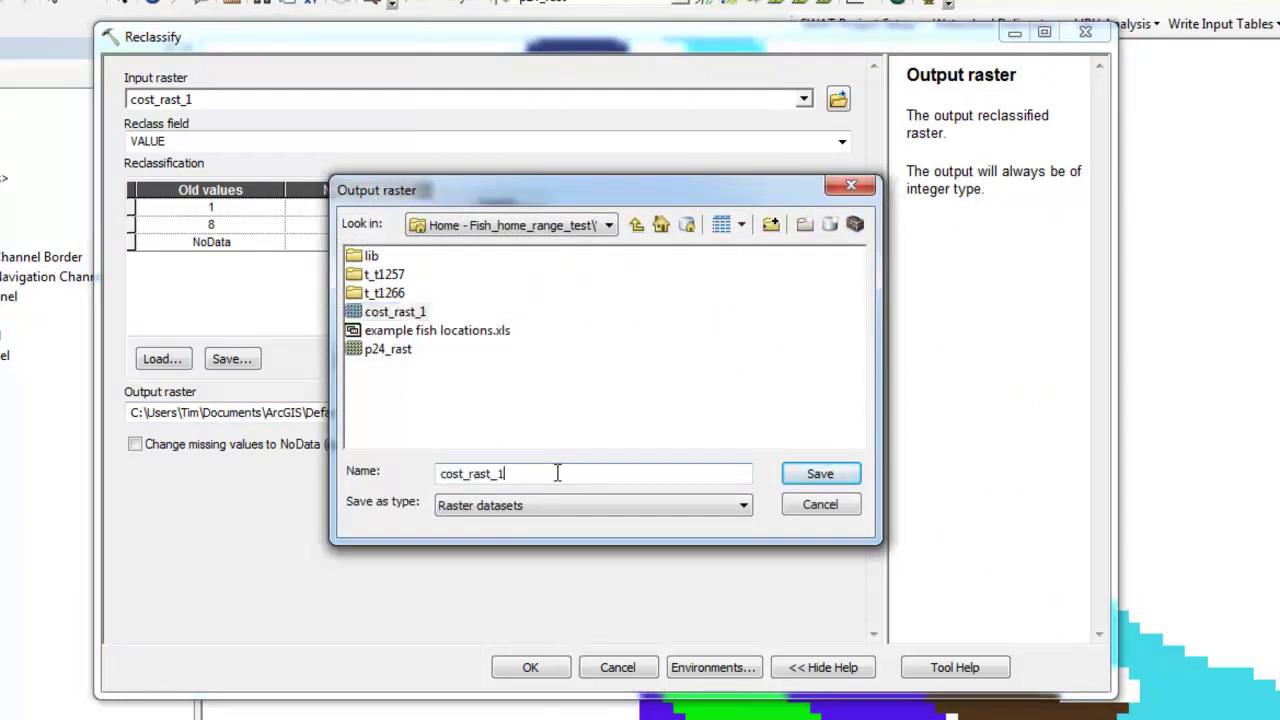
{"action": "left_click", "coordinate": [821, 475]}
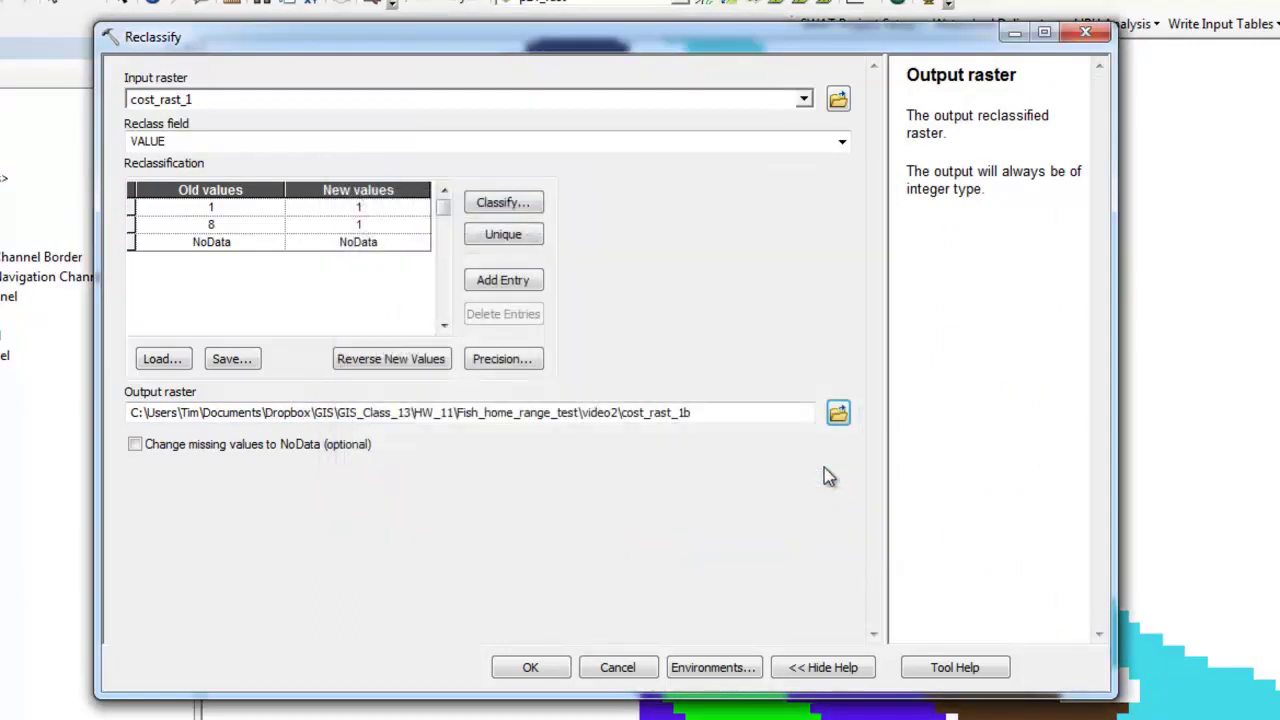
{"action": "left_click", "coordinate": [528, 667]}
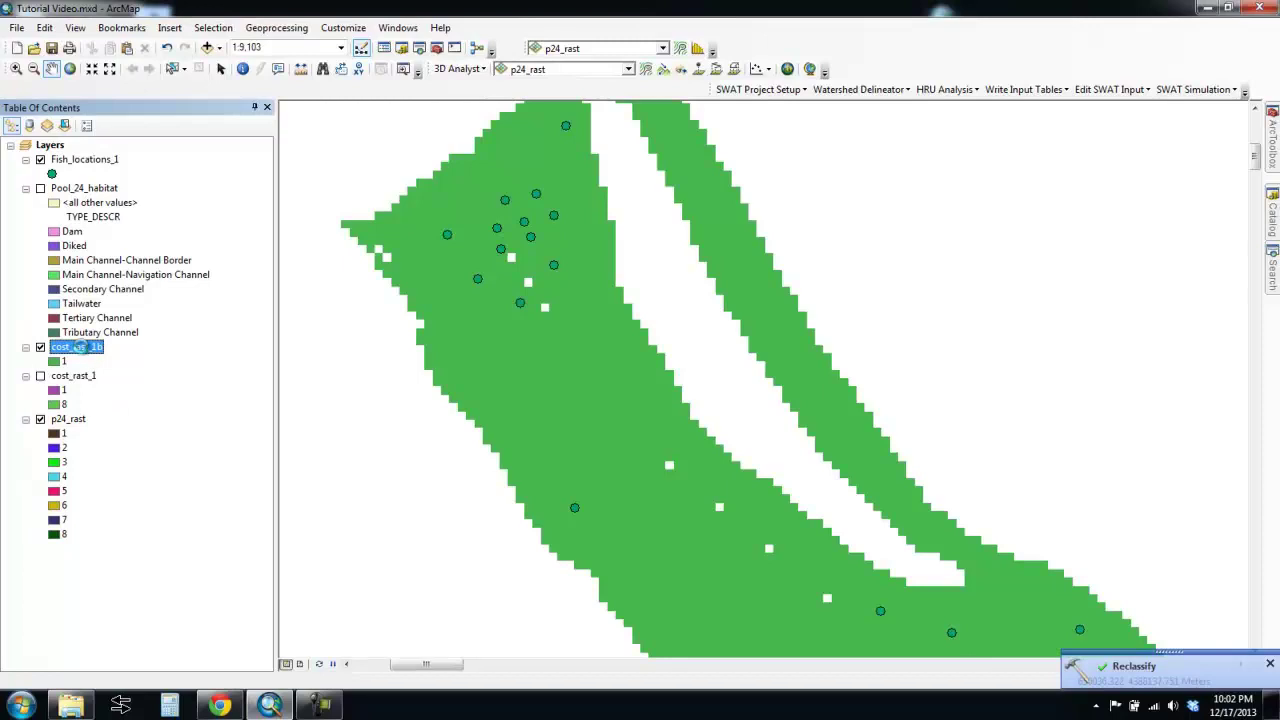
- View the full extent of the cost_rast_1b layer, then go back to the previous close-up extent
{"action": "right_click", "coordinate": [83, 346]}
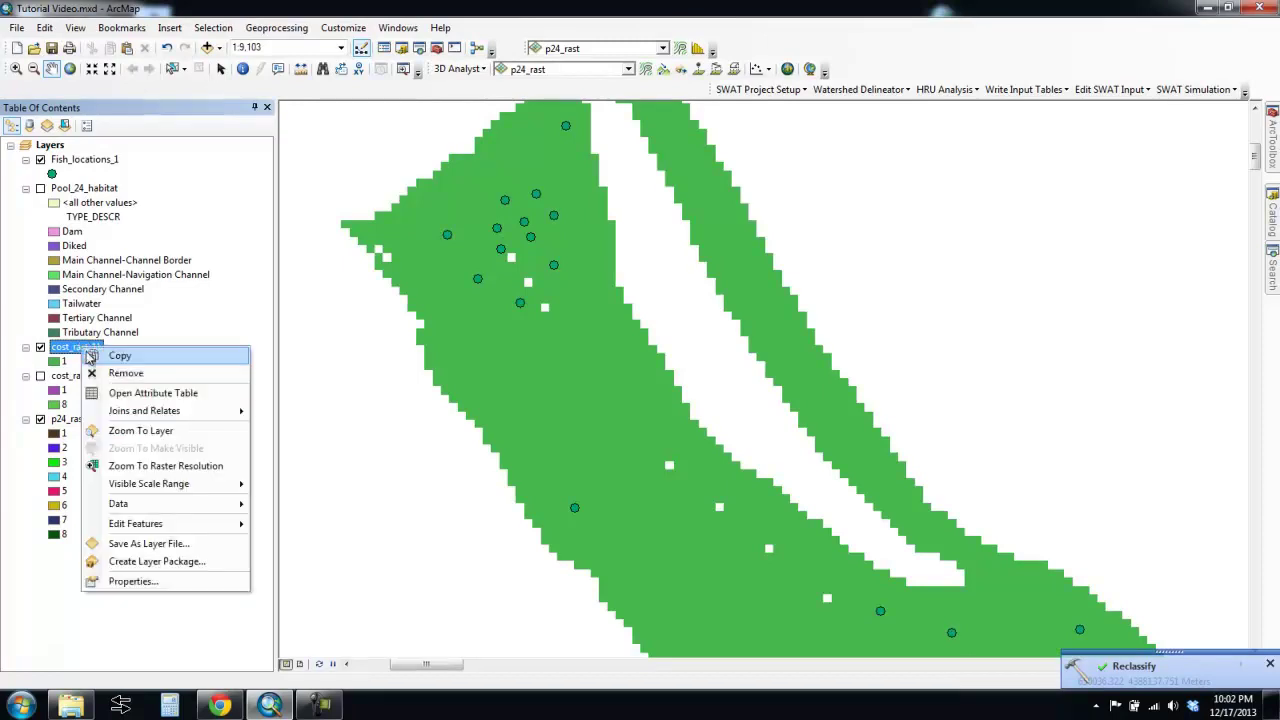
{"action": "left_click", "coordinate": [150, 431]}
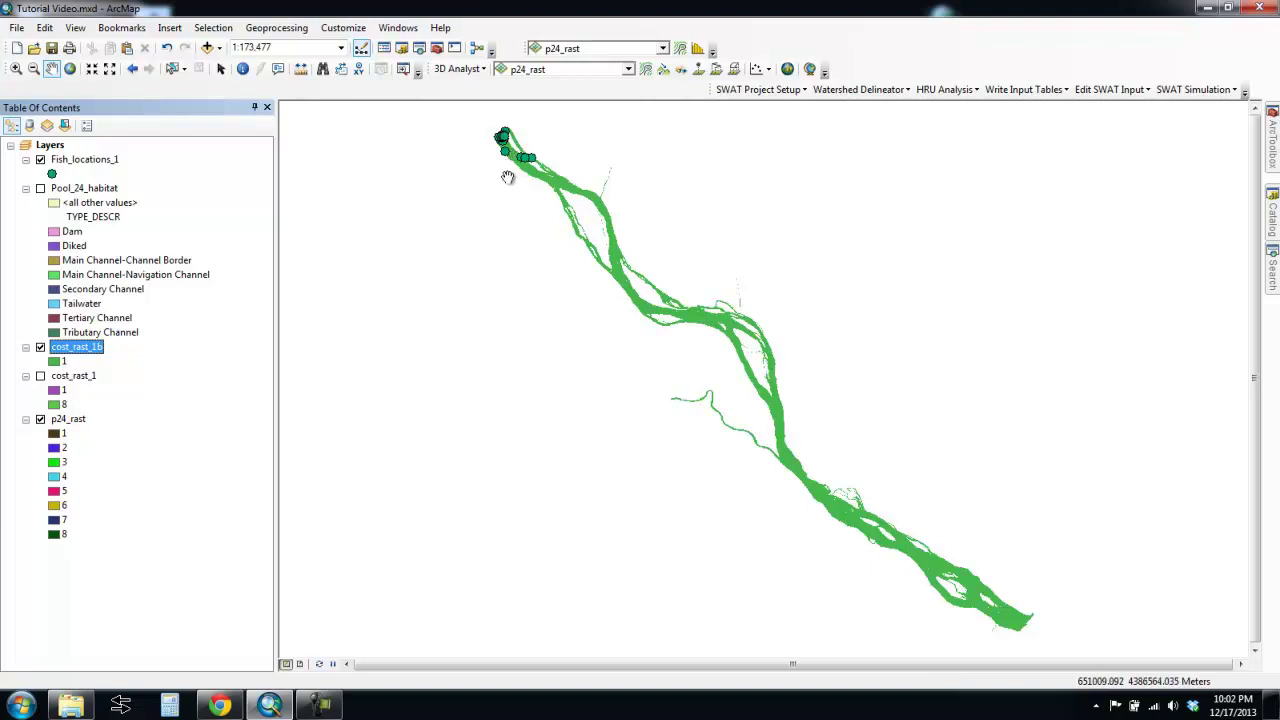
{"action": "left_click", "coordinate": [133, 69]}
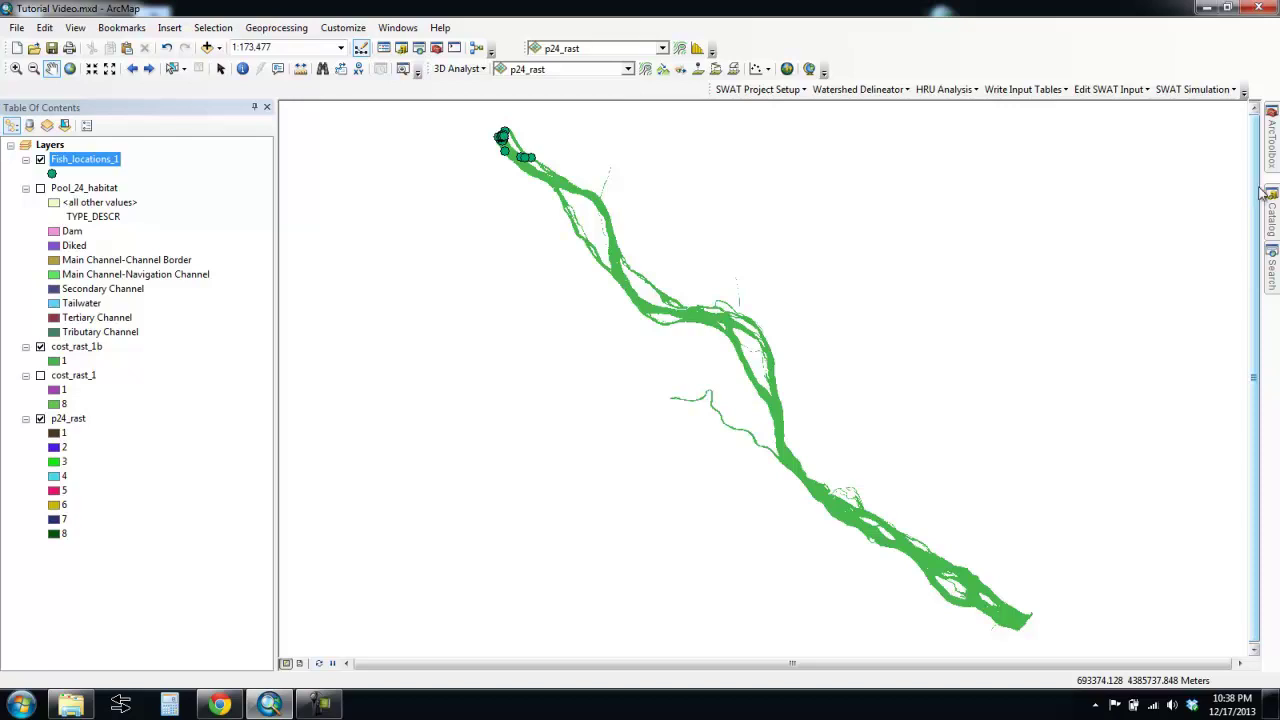
- Add the Fish_tracker_10.1.tbx toolbox from the Fish_home_range_test folder to ArcToolbox
{"action": "mouse_move", "coordinate": [1263, 163]}
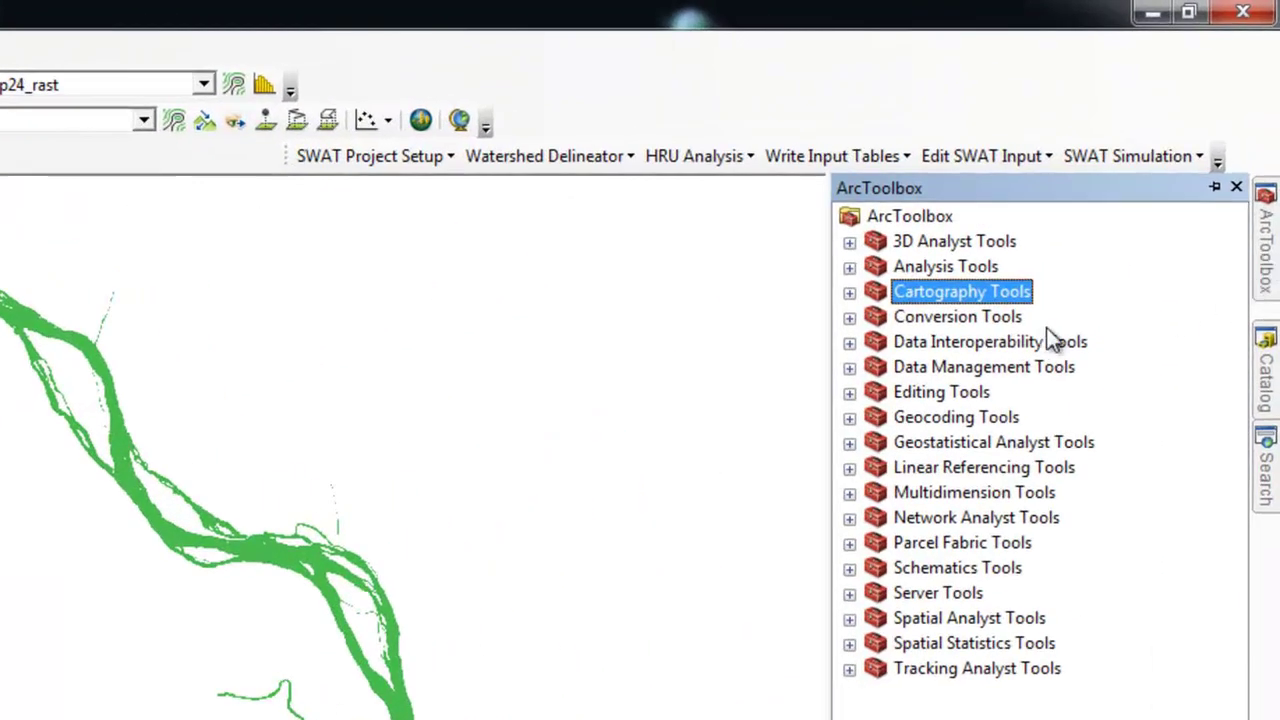
{"action": "right_click", "coordinate": [897, 220]}
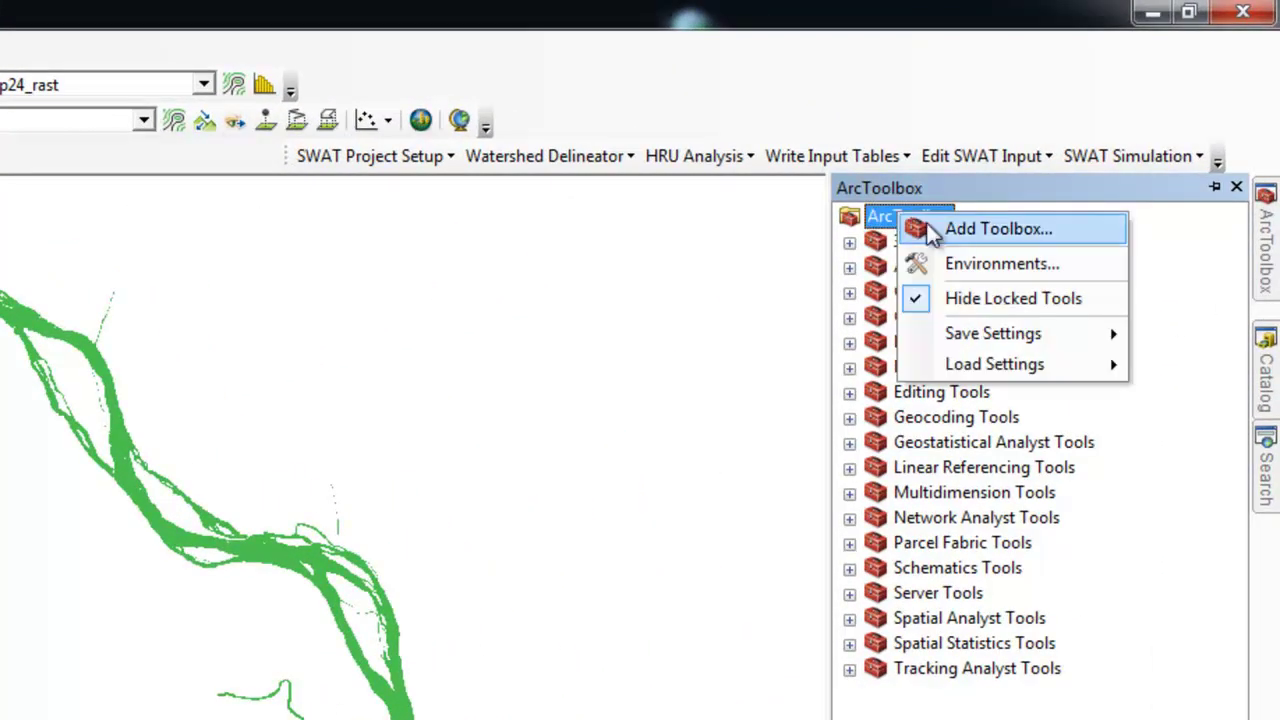
{"action": "left_click", "coordinate": [915, 228]}
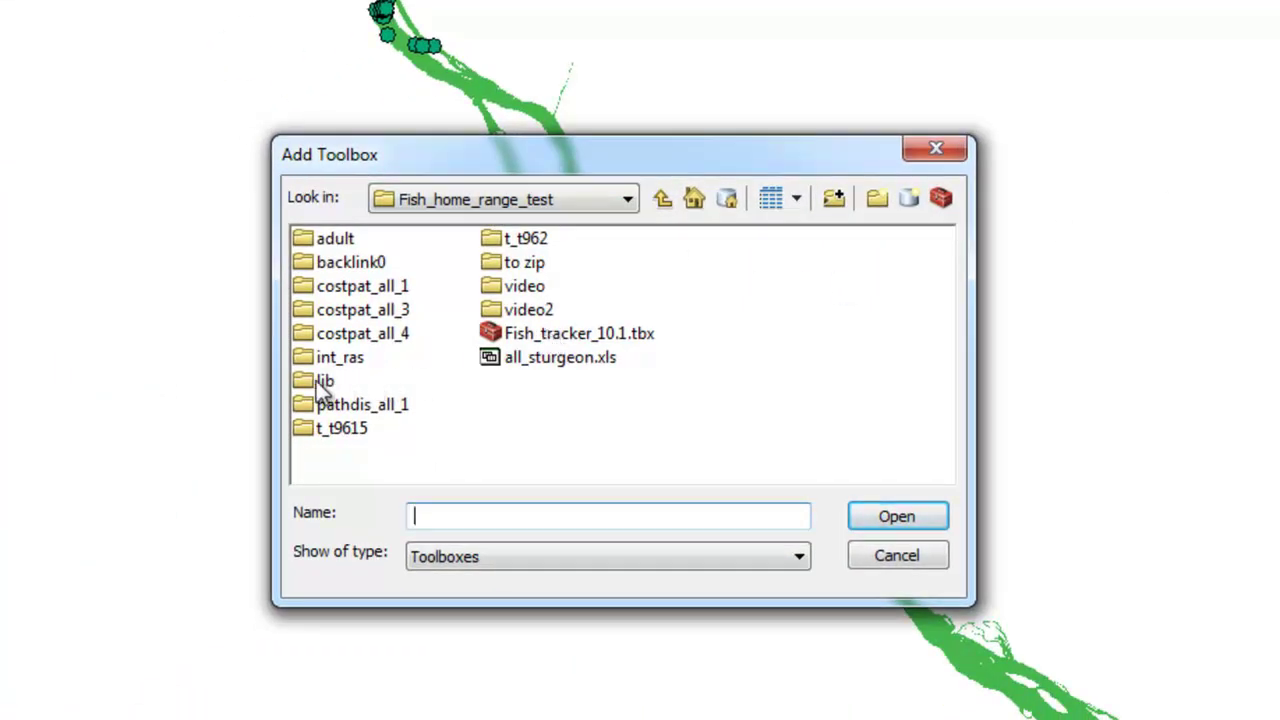
{"action": "left_click", "coordinate": [528, 336]}
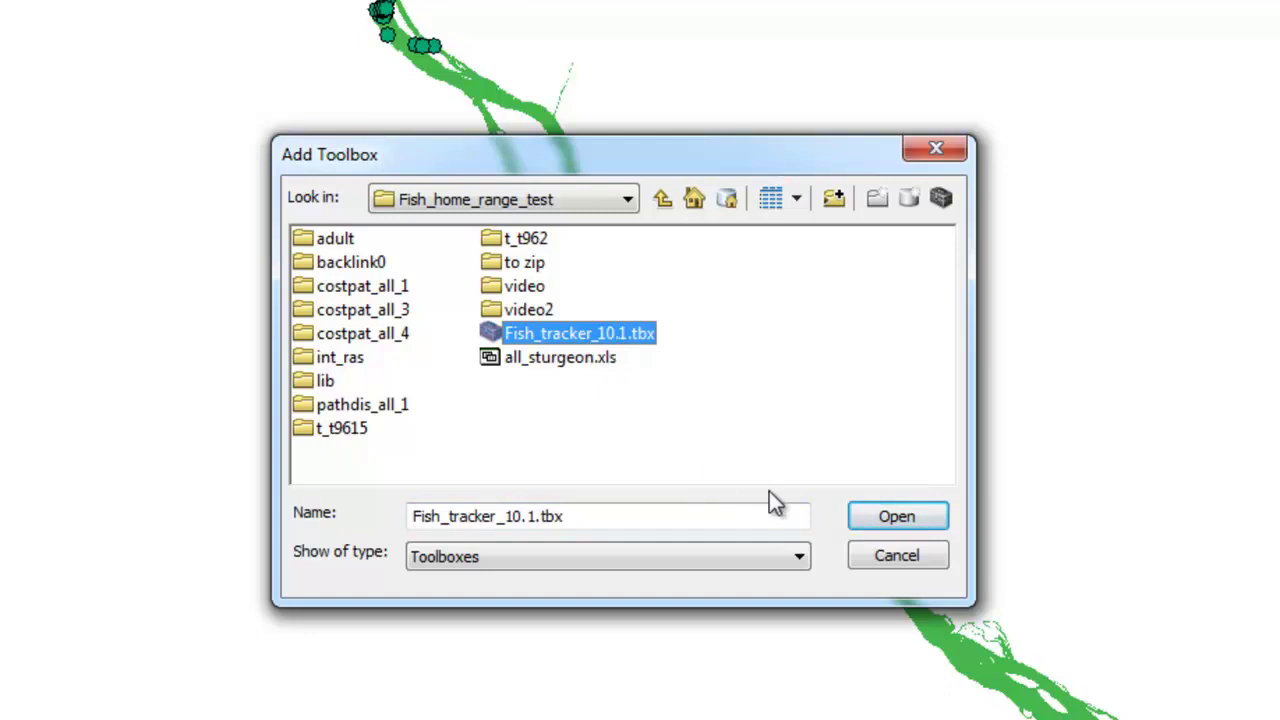
{"action": "left_click", "coordinate": [897, 516]}
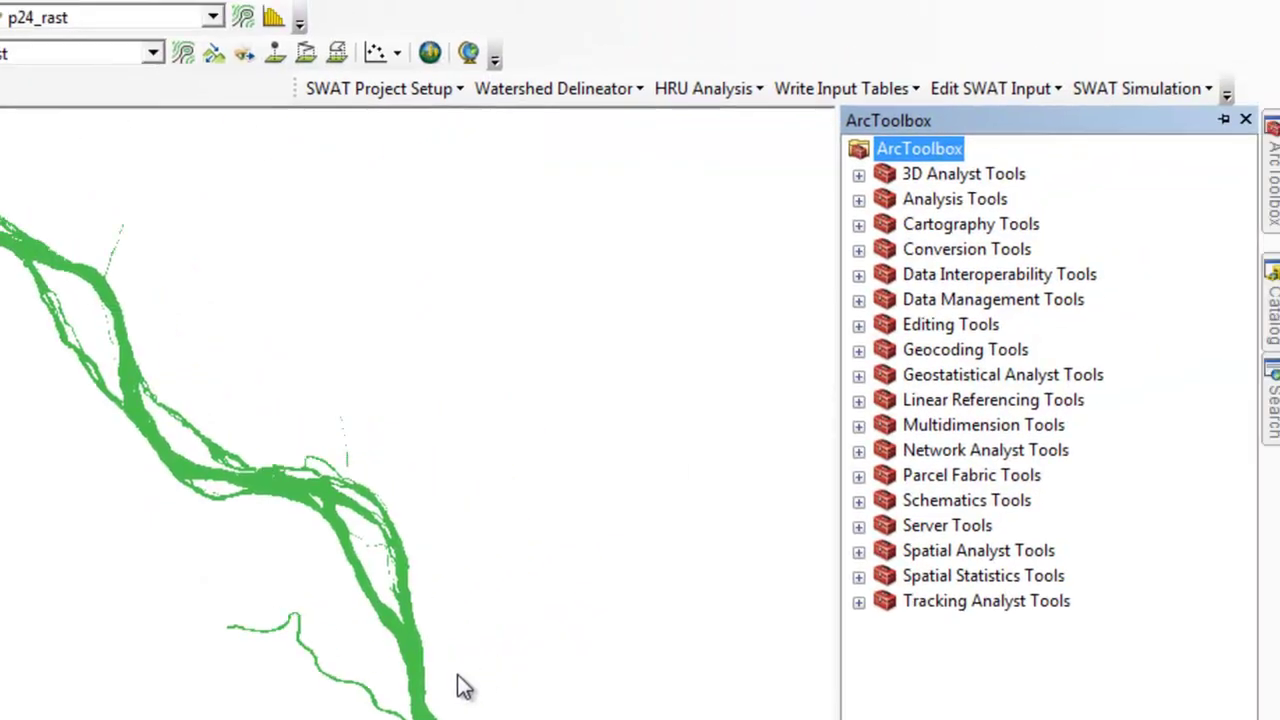
{"action": "left_click", "coordinate": [689, 455]}
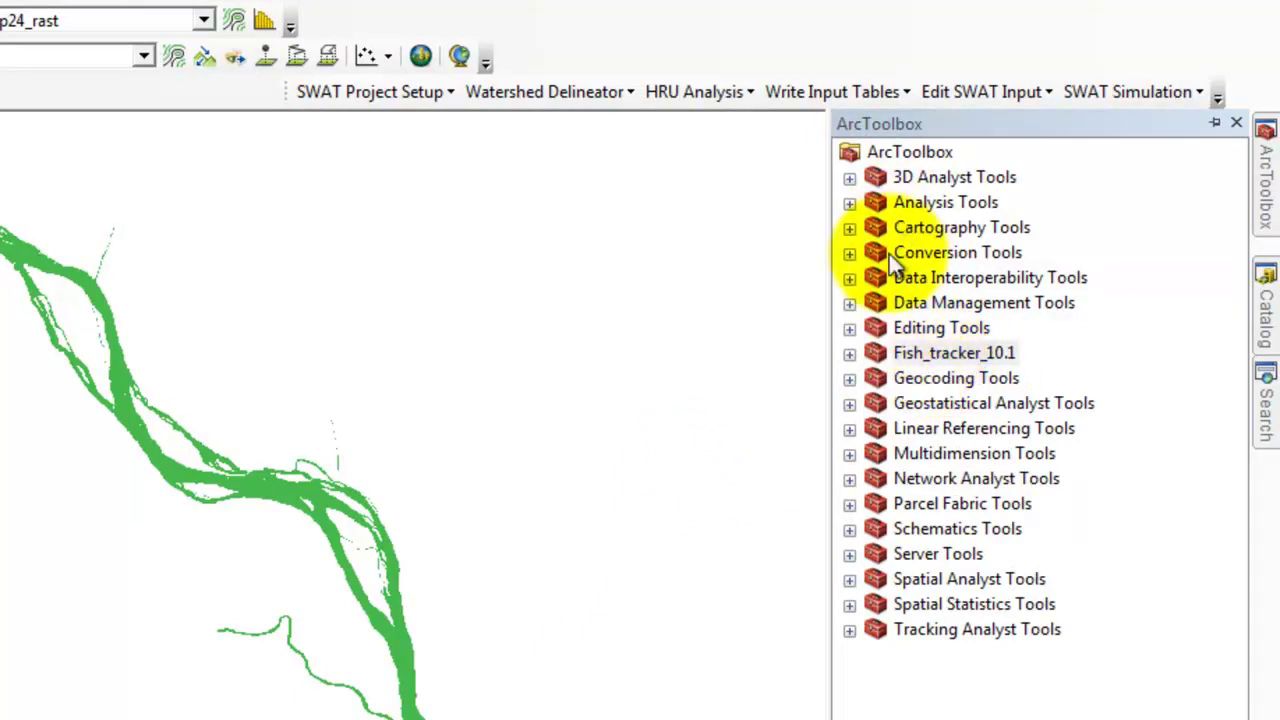
- Expand the Fish_tracker_10.1 toolbox with its analytical processes and import points toolsets to list their tools
{"action": "left_click", "coordinate": [849, 354]}
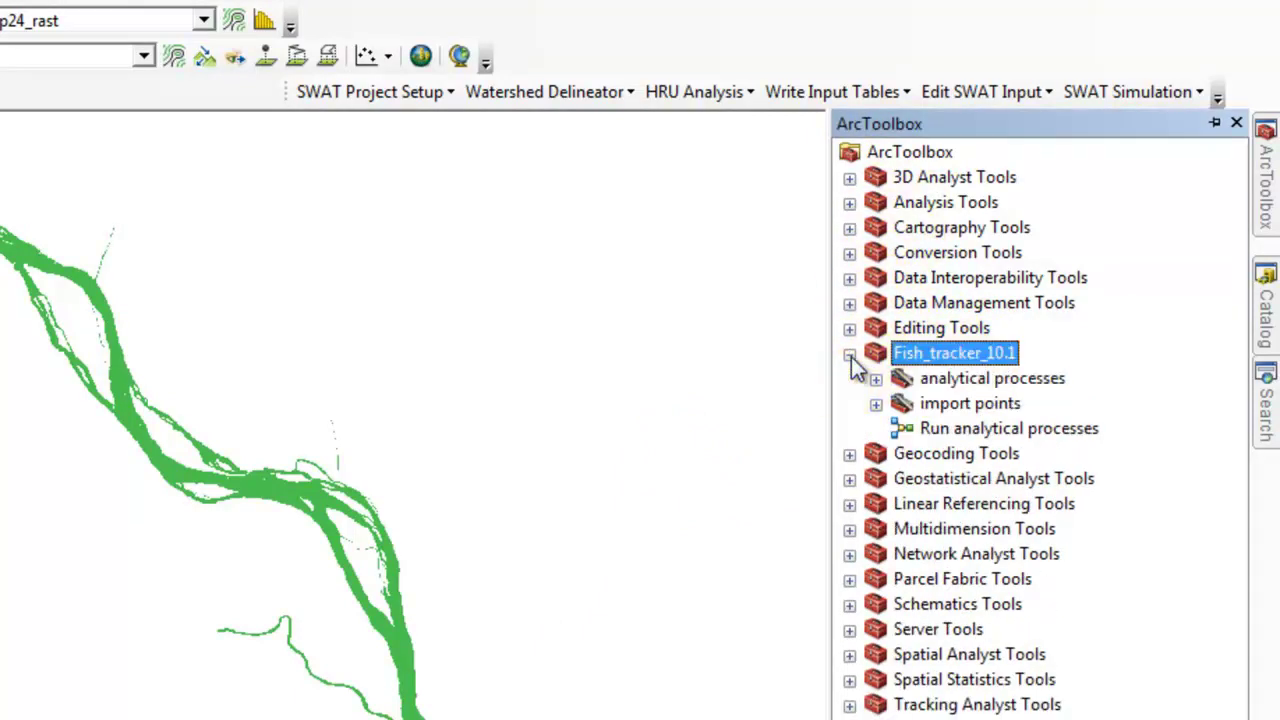
{"action": "left_click", "coordinate": [876, 379]}
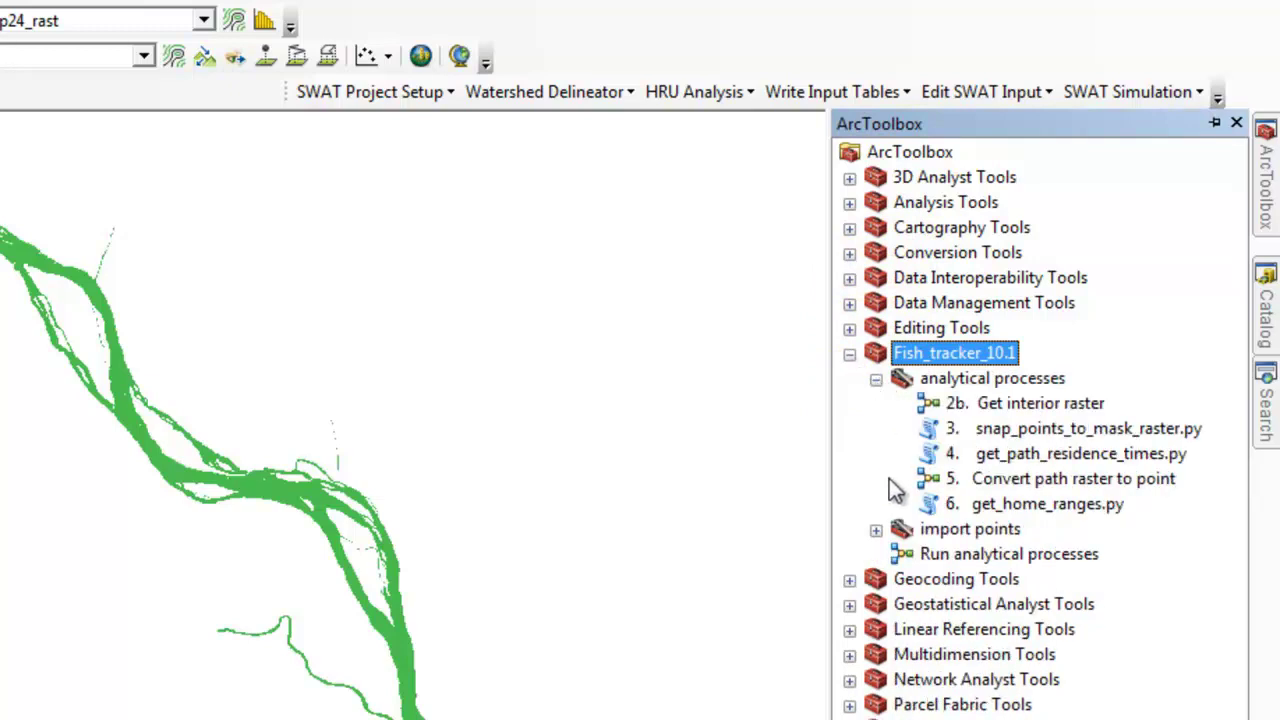
{"action": "left_click", "coordinate": [876, 530]}
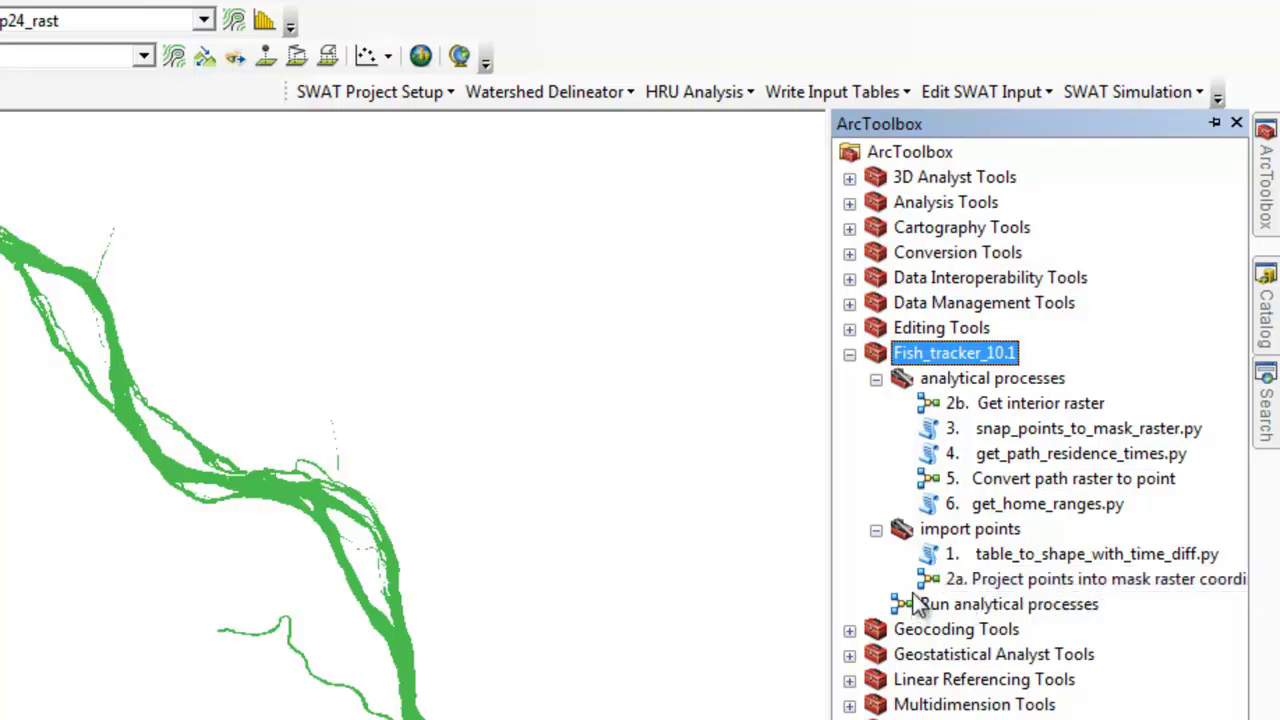
- Start the Get interior raster tool, and return the map to the close-up extent around the fish locations
{"action": "double_click", "coordinate": [988, 407]}
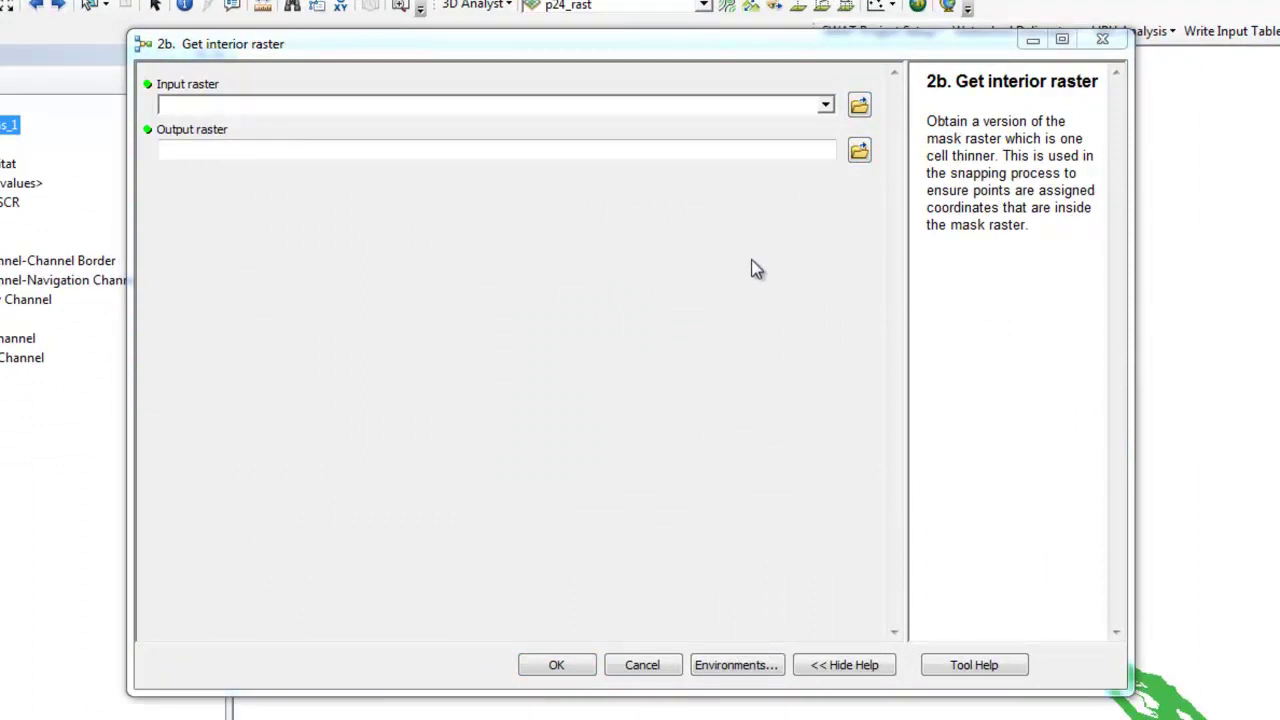
{"action": "left_click", "coordinate": [1032, 40]}
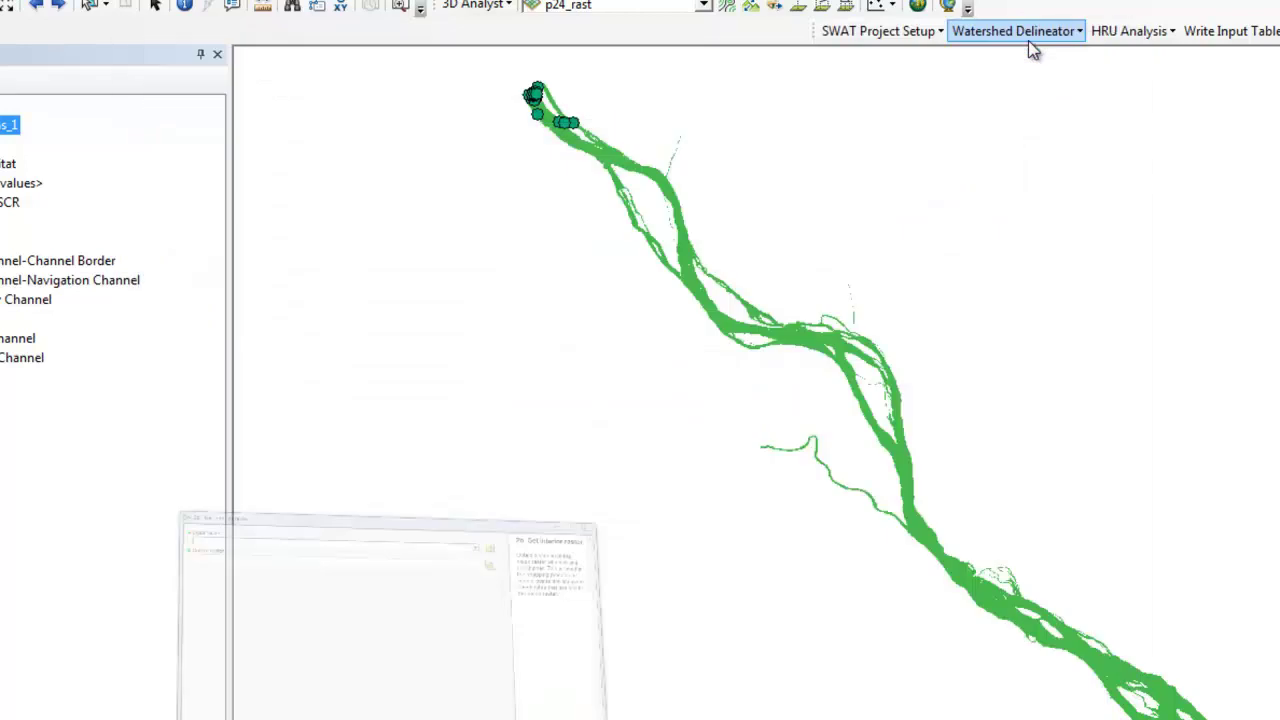
{"action": "left_click", "coordinate": [36, 8]}
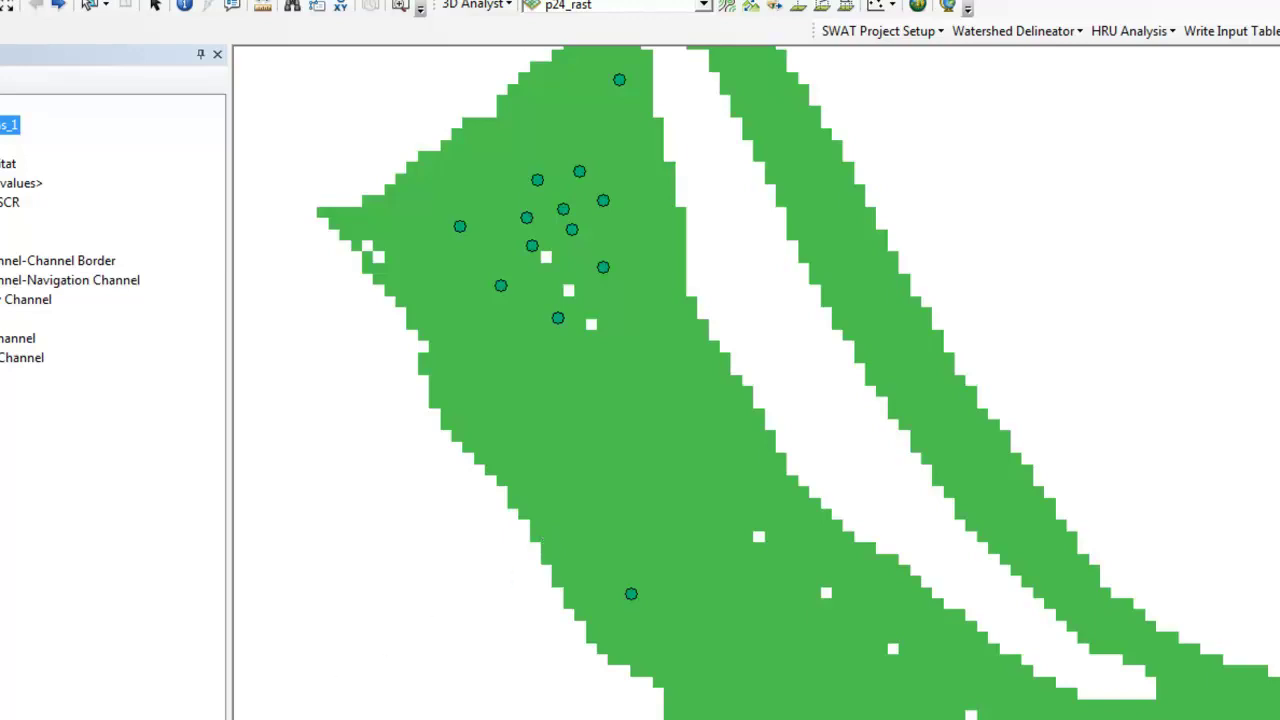
{"action": "left_click", "coordinate": [320, 700]}
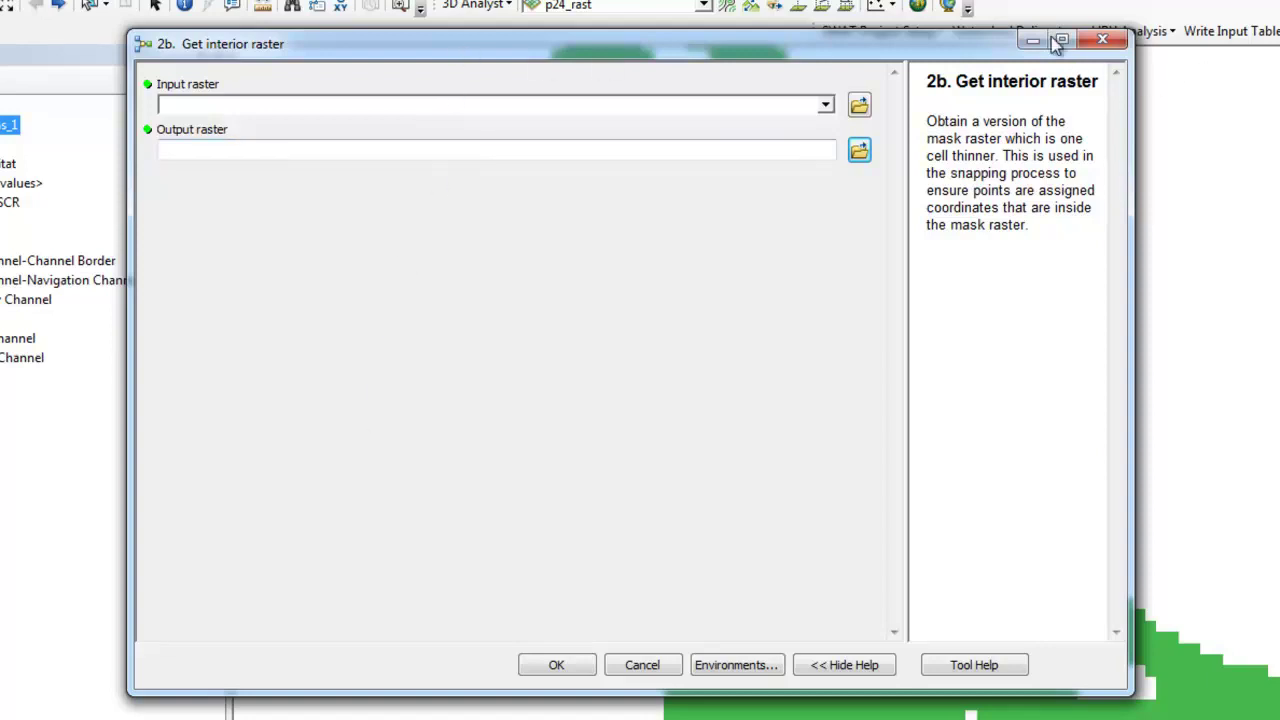
{"action": "left_click", "coordinate": [1100, 40]}
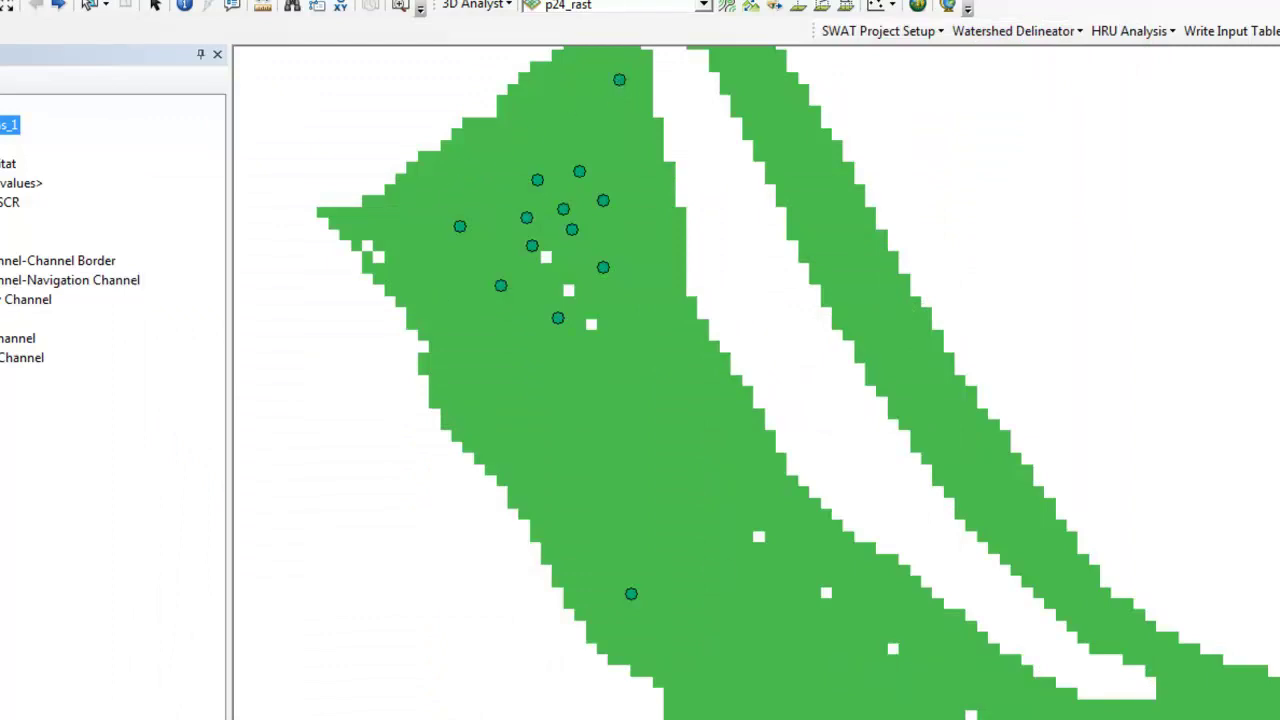
{"action": "left_click", "coordinate": [340, 690]}
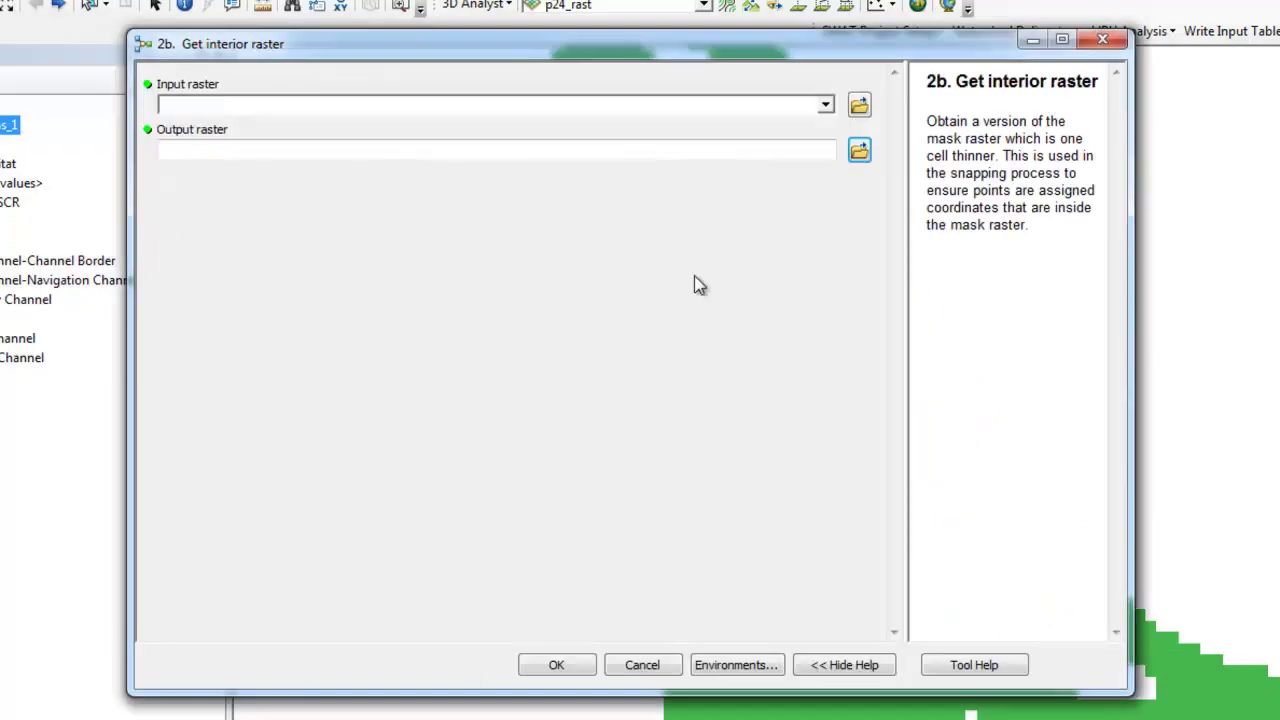
- Run Get interior raster on cost_rast_1b with output cost_rast_1bi in the Fish_home_range_test\video2 folder, and toggle the new layer to compare the rasters
{"action": "left_click", "coordinate": [826, 105]}
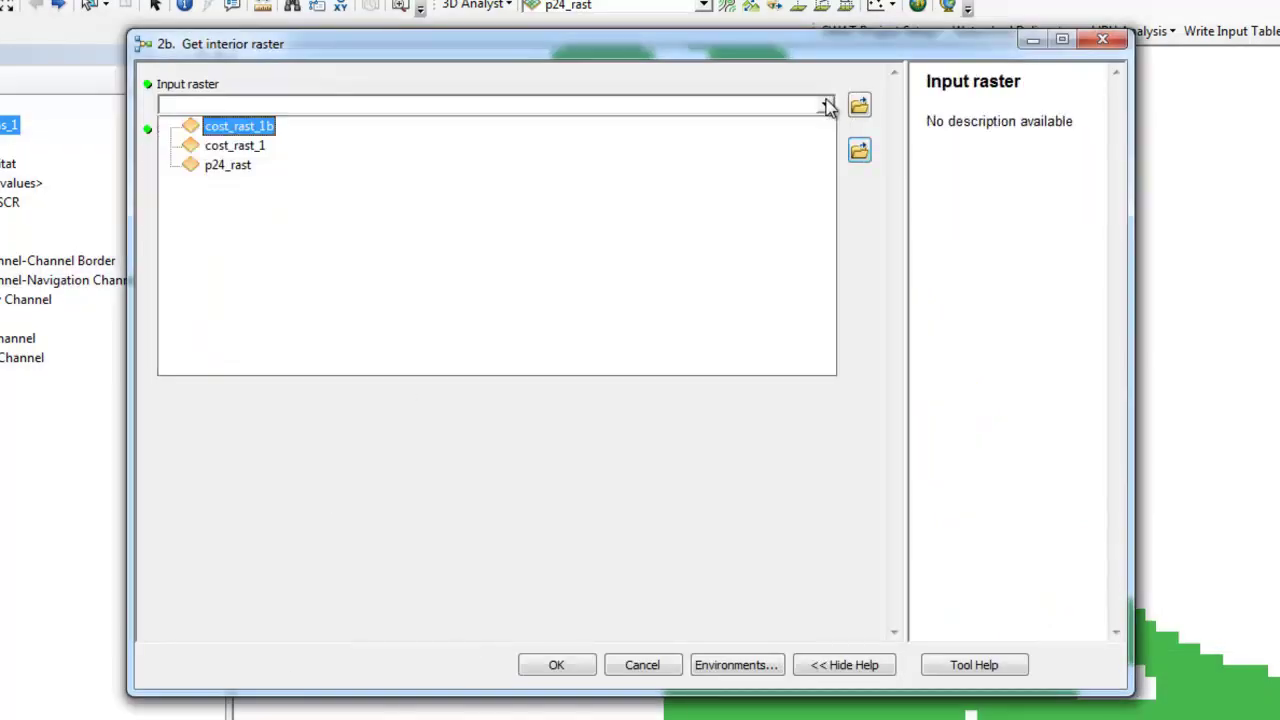
{"action": "left_click", "coordinate": [254, 128]}
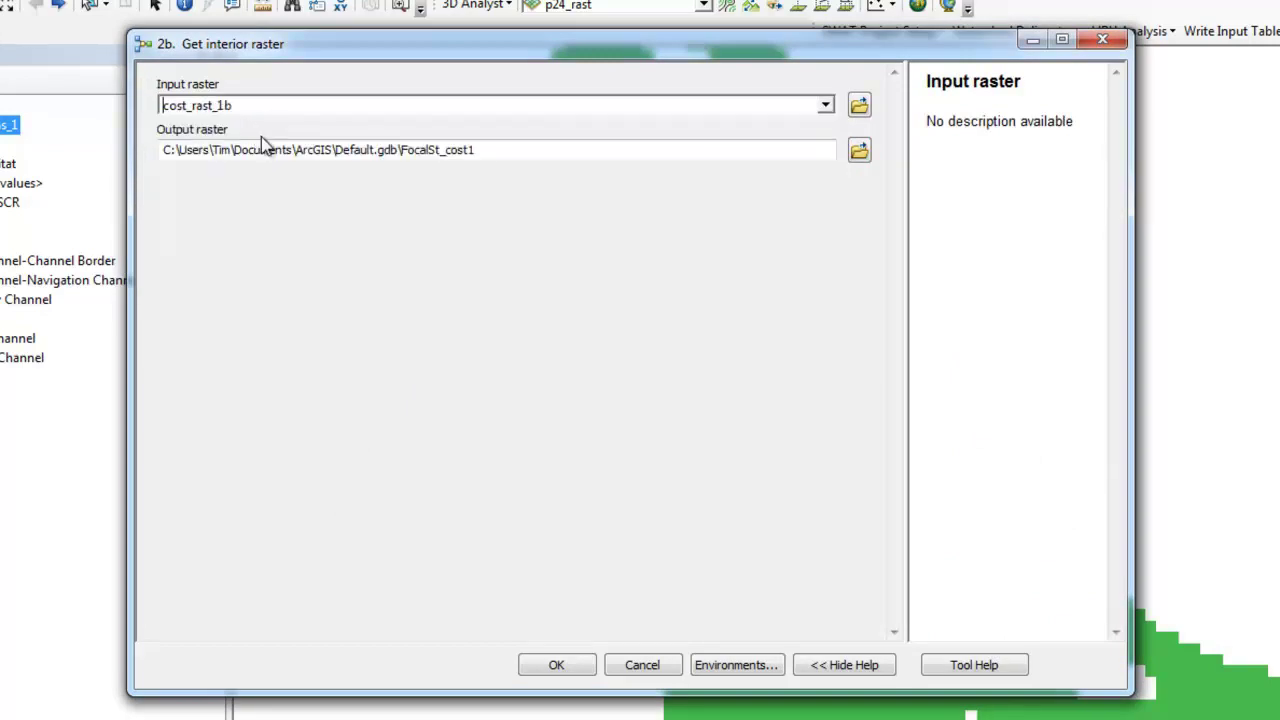
{"action": "left_click", "coordinate": [859, 150]}
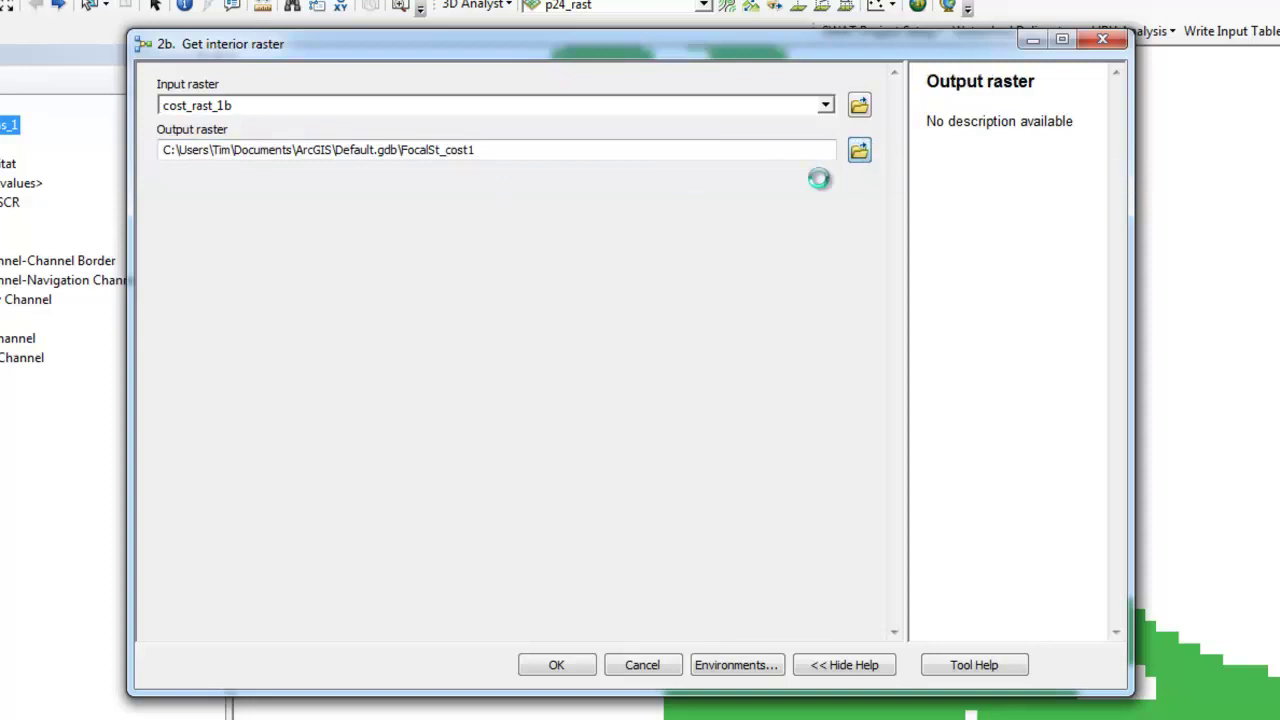
{"action": "left_click", "coordinate": [432, 338]}
{"action": "left_click", "coordinate": [553, 476]}
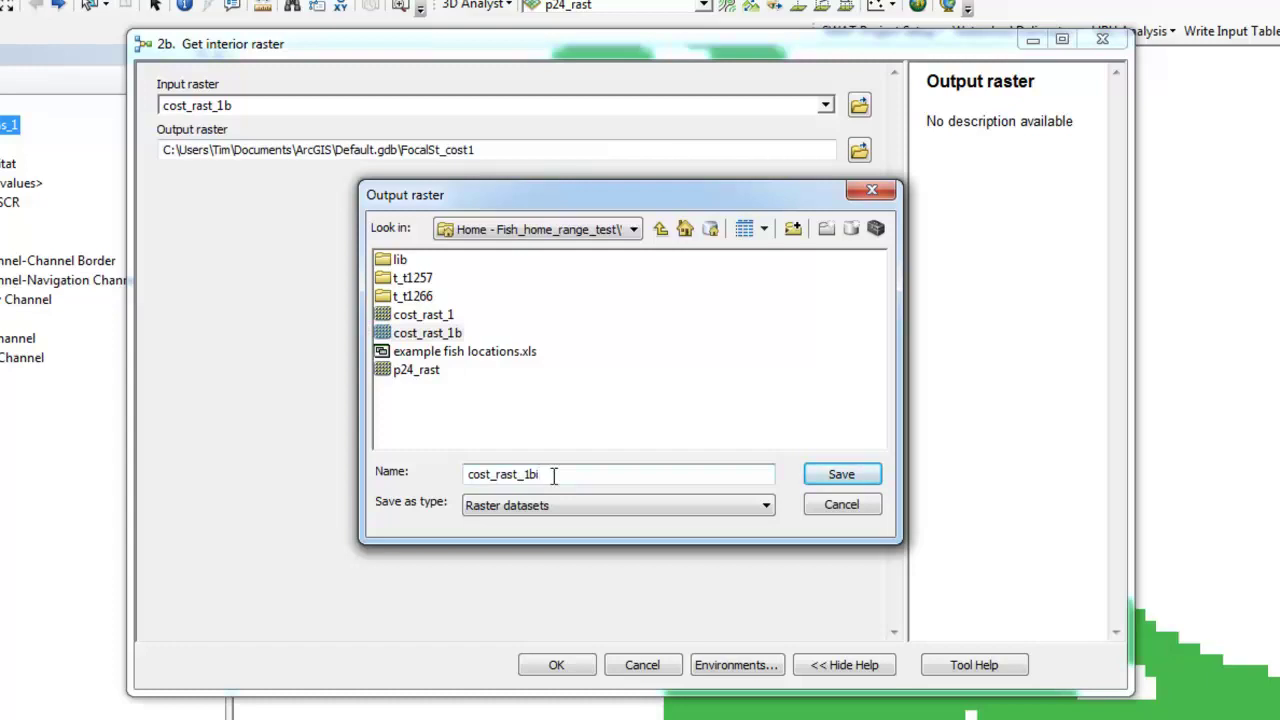
{"action": "left_click", "coordinate": [841, 474]}
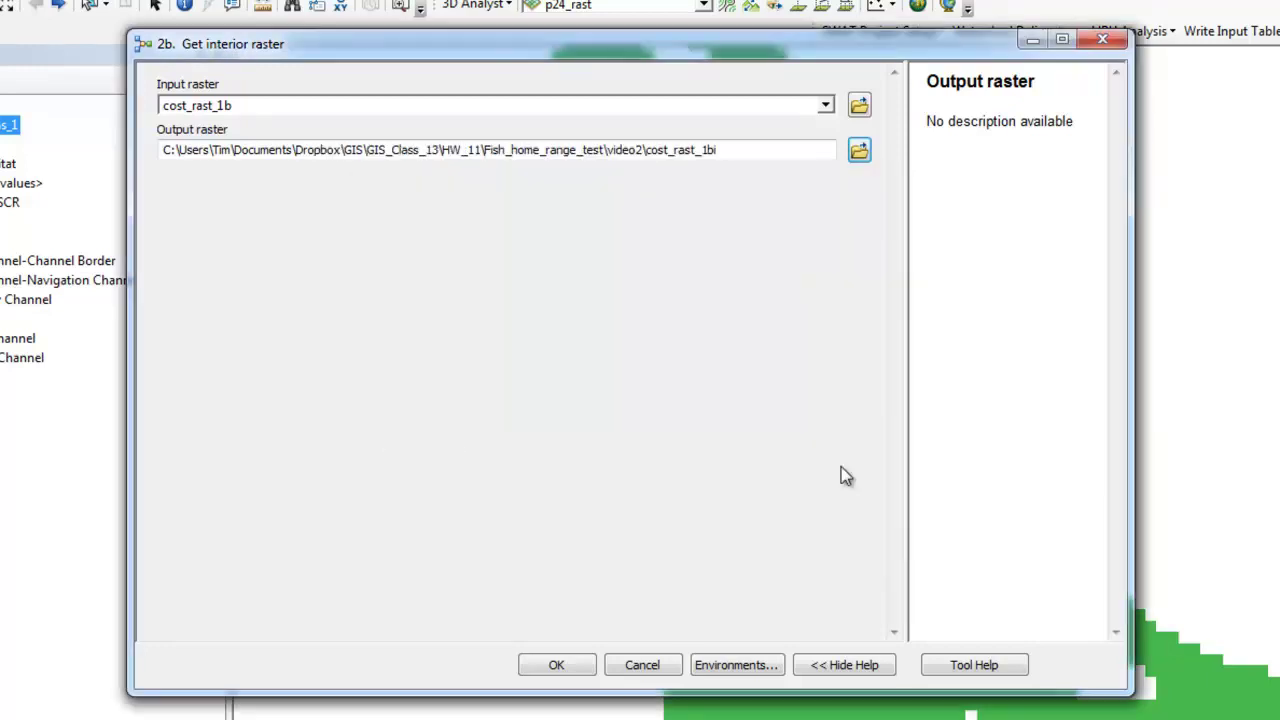
{"action": "left_click", "coordinate": [576, 667]}
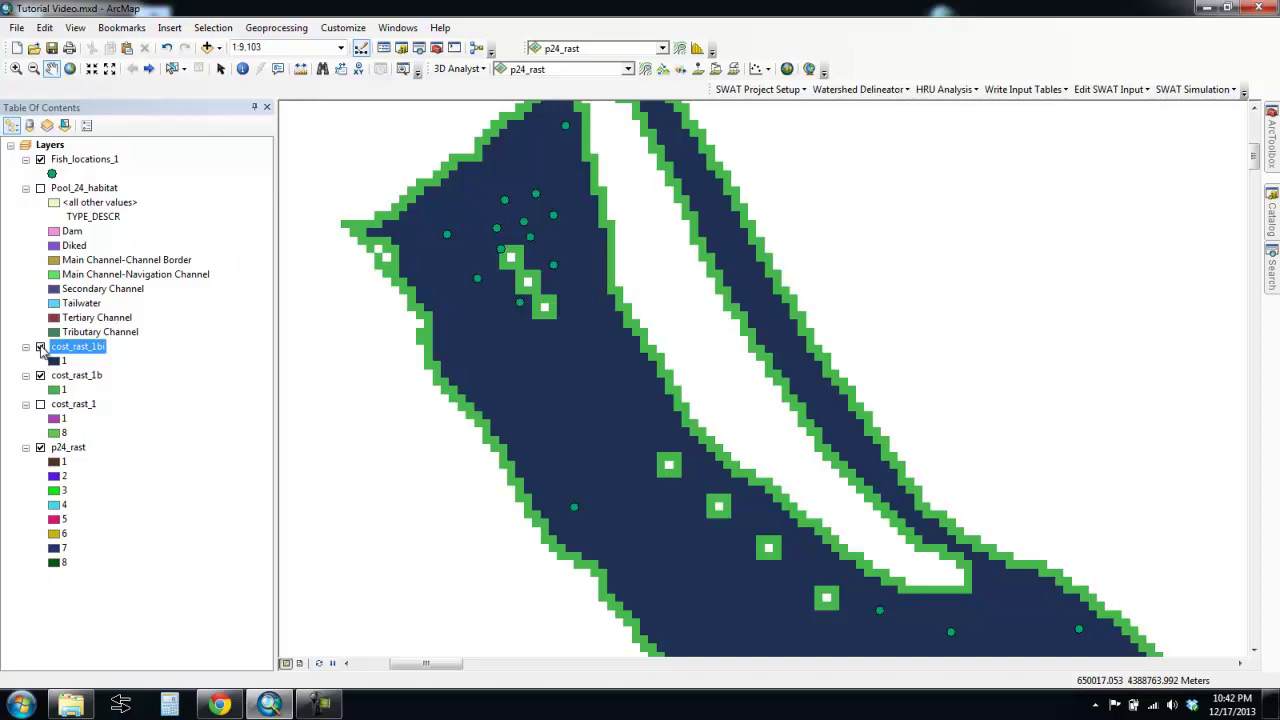
{"action": "left_click", "coordinate": [41, 347]}
{"action": "left_click", "coordinate": [41, 347]}
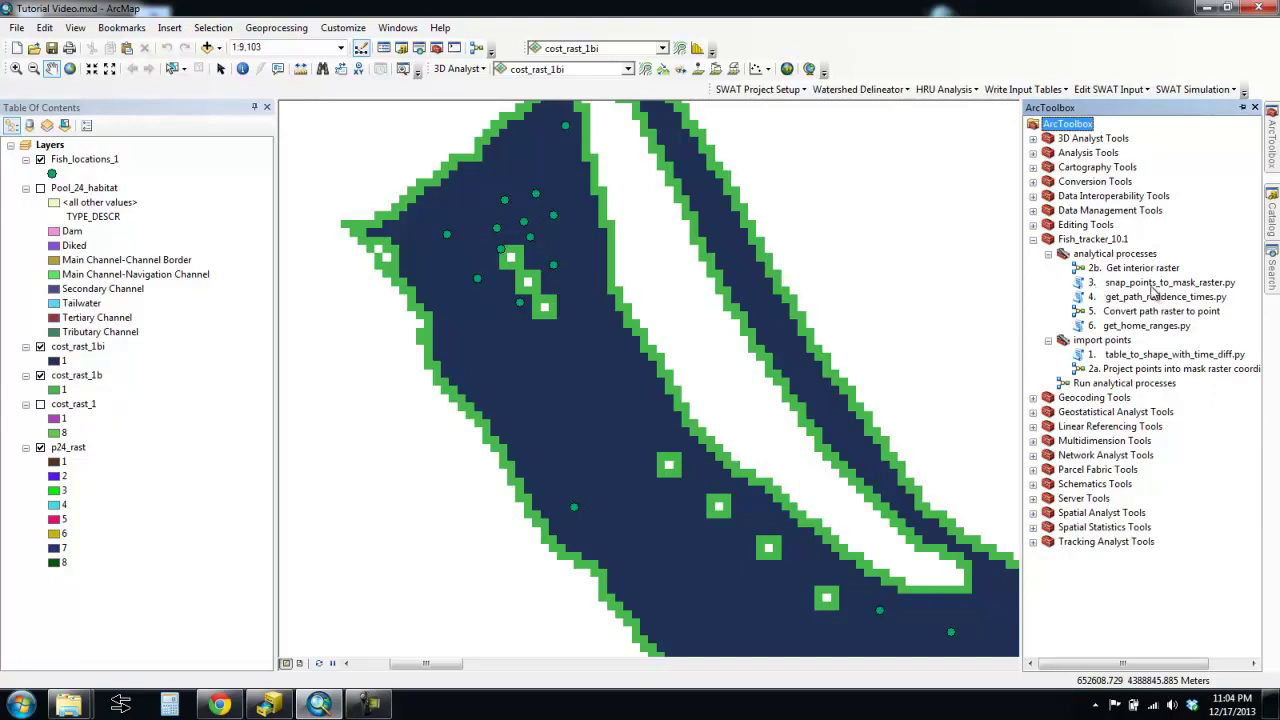
- Start the snap_points_to_mask_raster.py tool with Fish_locations_1 as the input file and cost_rast_1bi as the mask raster
{"action": "double_click", "coordinate": [1148, 285]}
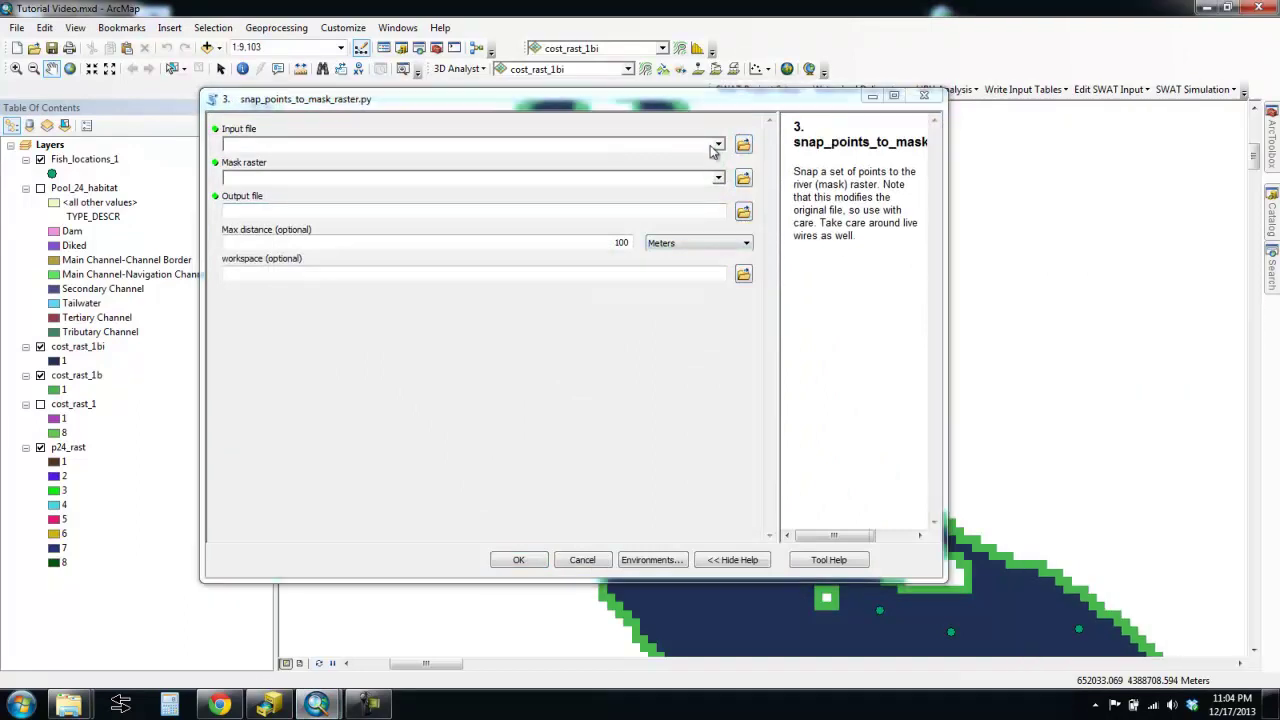
{"action": "left_click", "coordinate": [717, 145]}
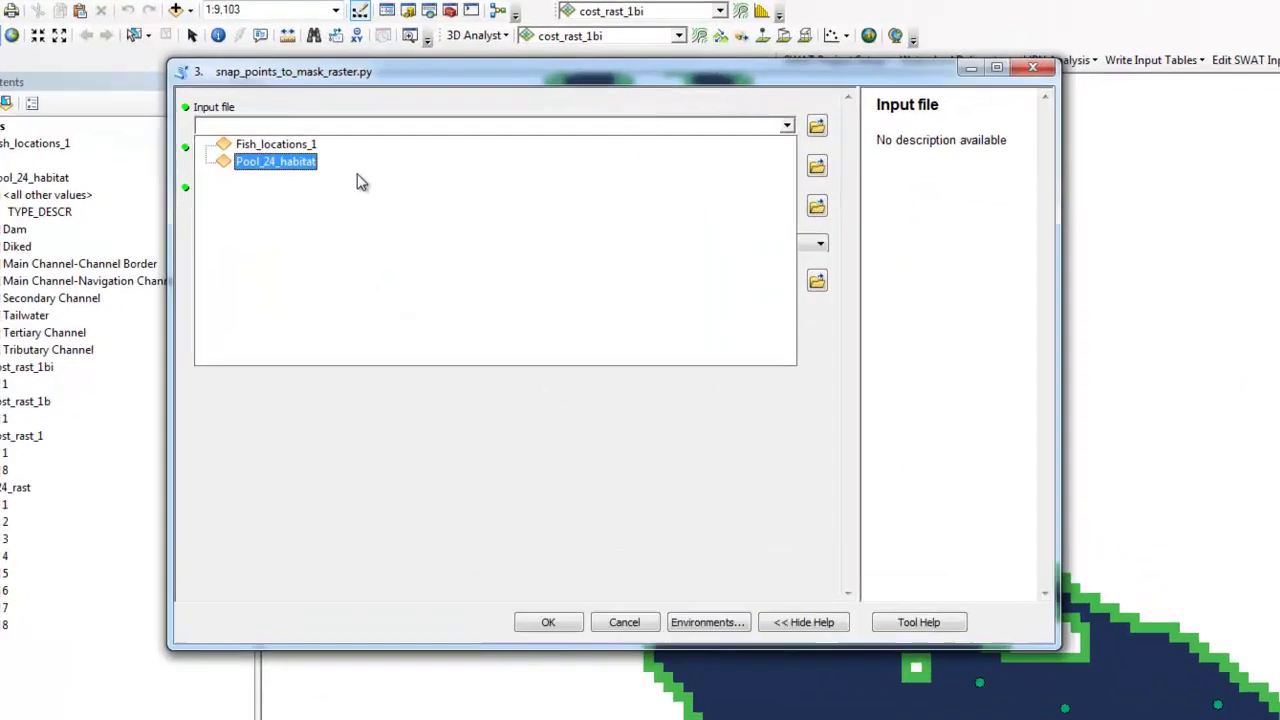
{"action": "left_click", "coordinate": [296, 136]}
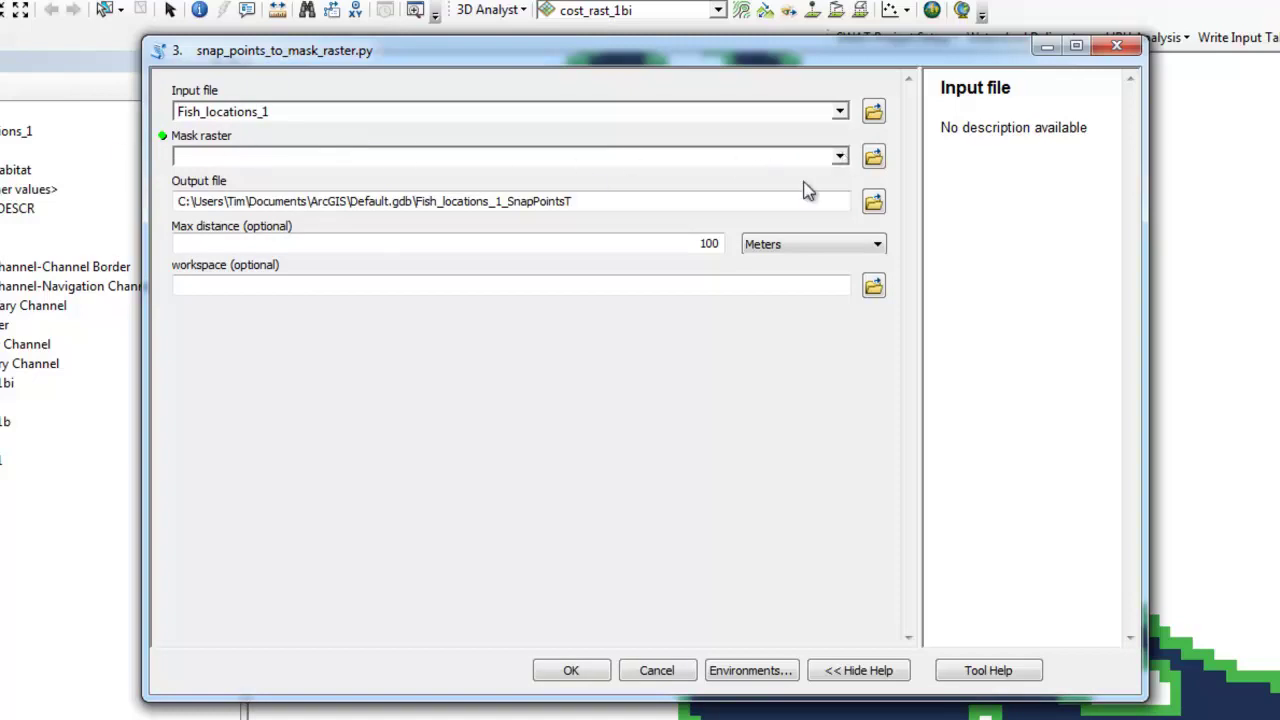
{"action": "left_click", "coordinate": [840, 157]}
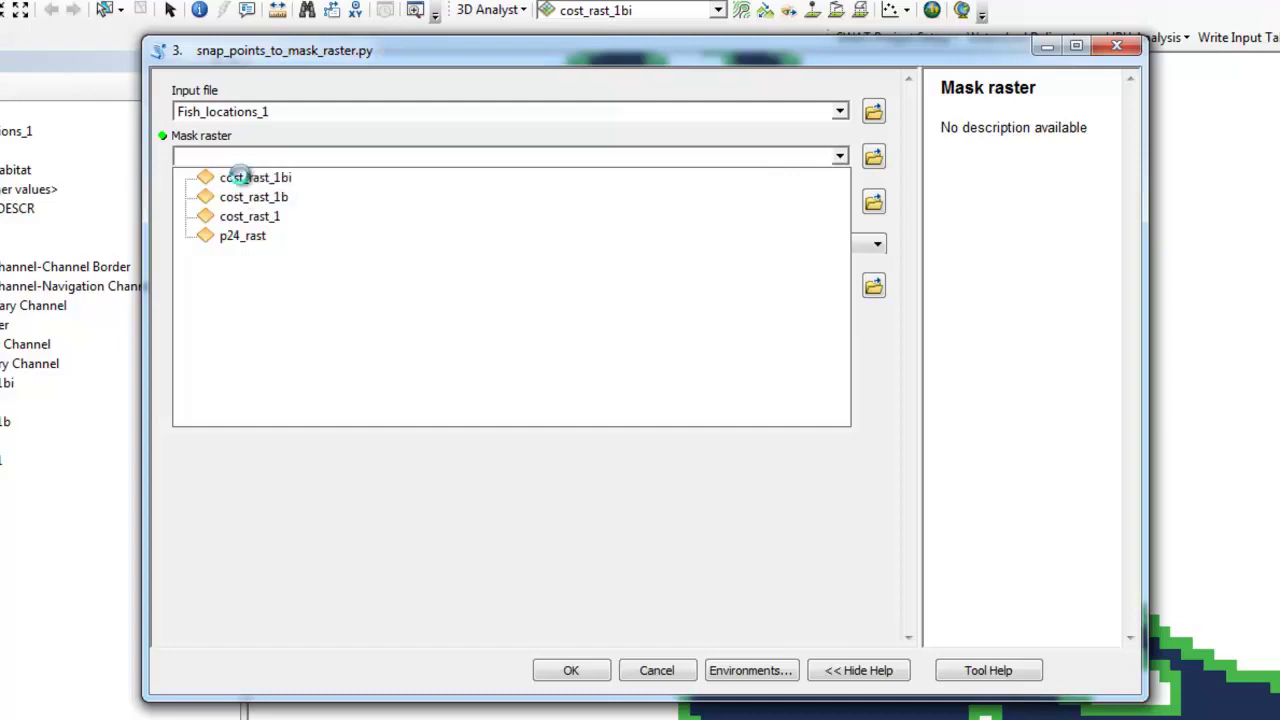
{"action": "left_click", "coordinate": [243, 180]}
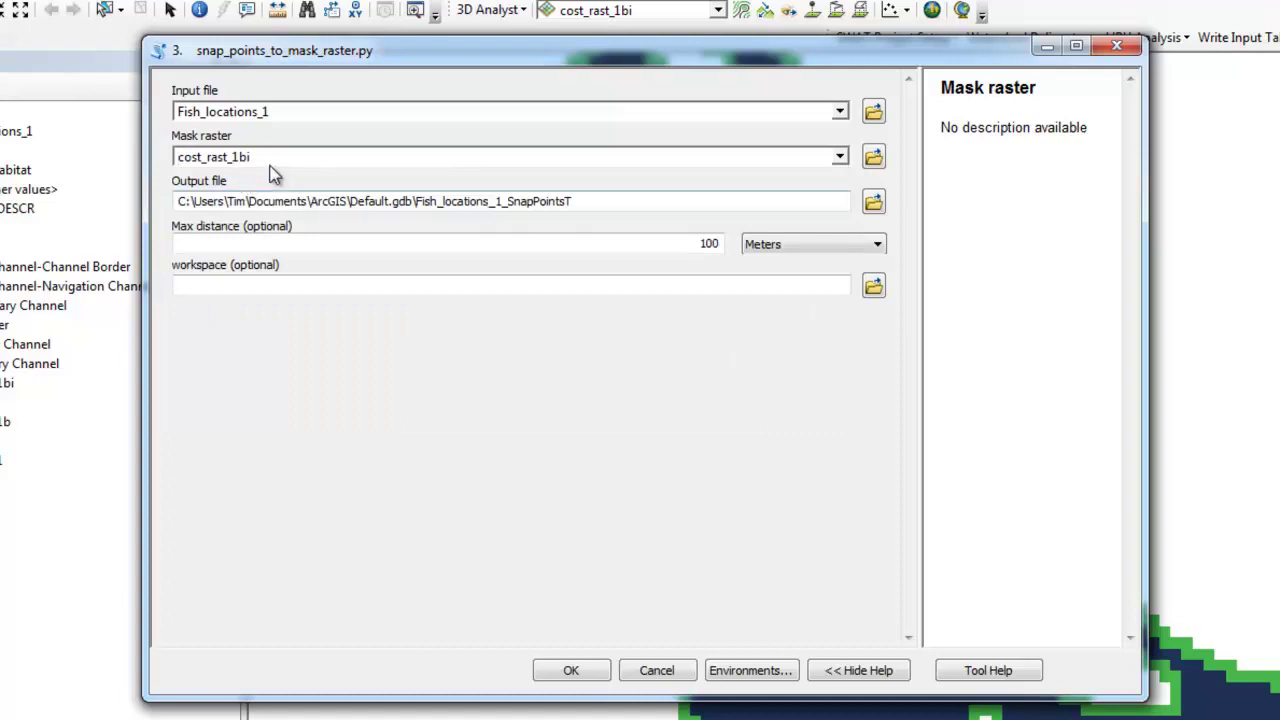
- Set the snapping tool's output file to Fish_locations_1_snap in the Fish_home_range_test\video2 folder
{"action": "left_click", "coordinate": [875, 202]}
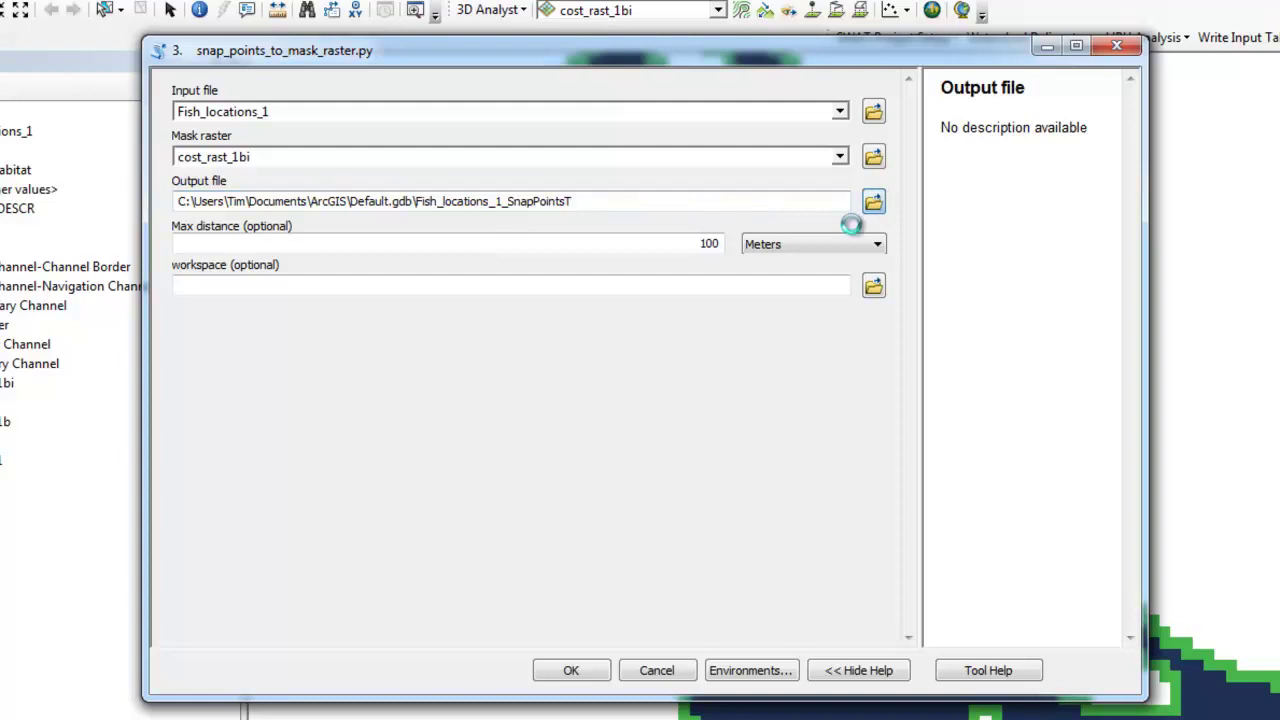
{"action": "left_click", "coordinate": [498, 341]}
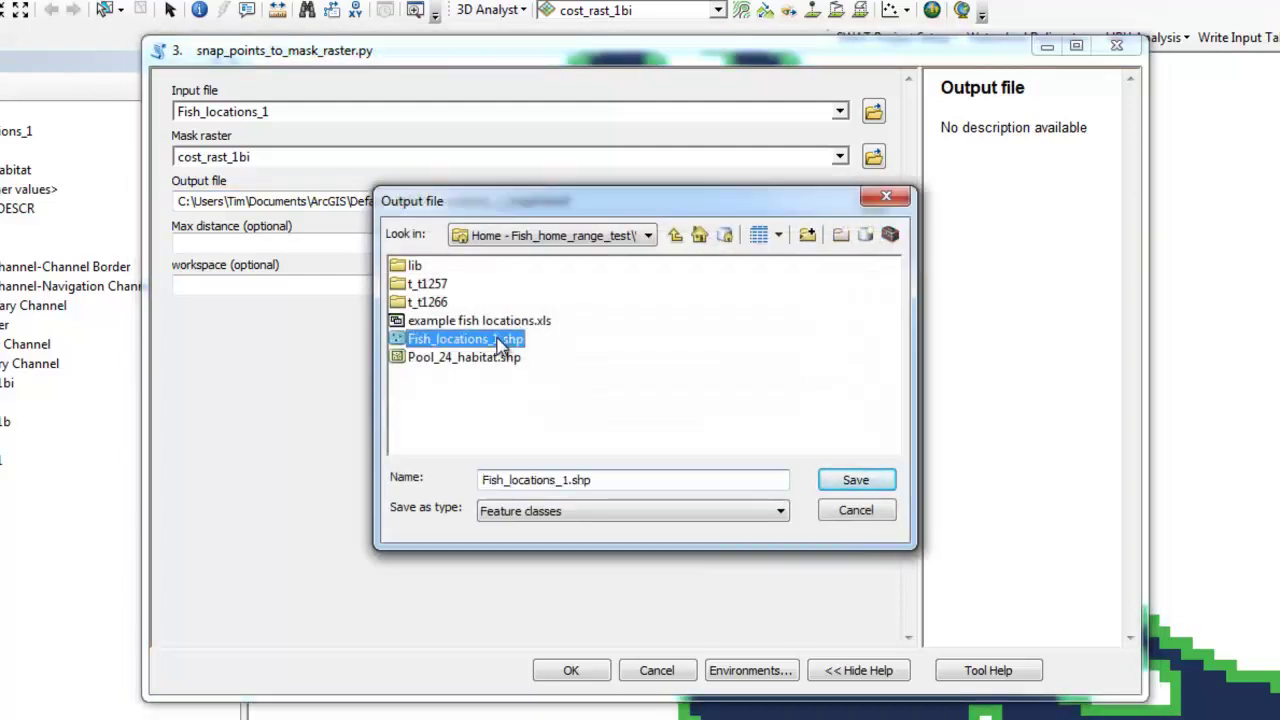
{"action": "left_click", "coordinate": [566, 481]}
{"action": "left_click_drag", "start_coordinate": [566, 481], "coordinate": [740, 495]}
{"action": "type", "text": "_sna"}
{"action": "left_click", "coordinate": [836, 482]}
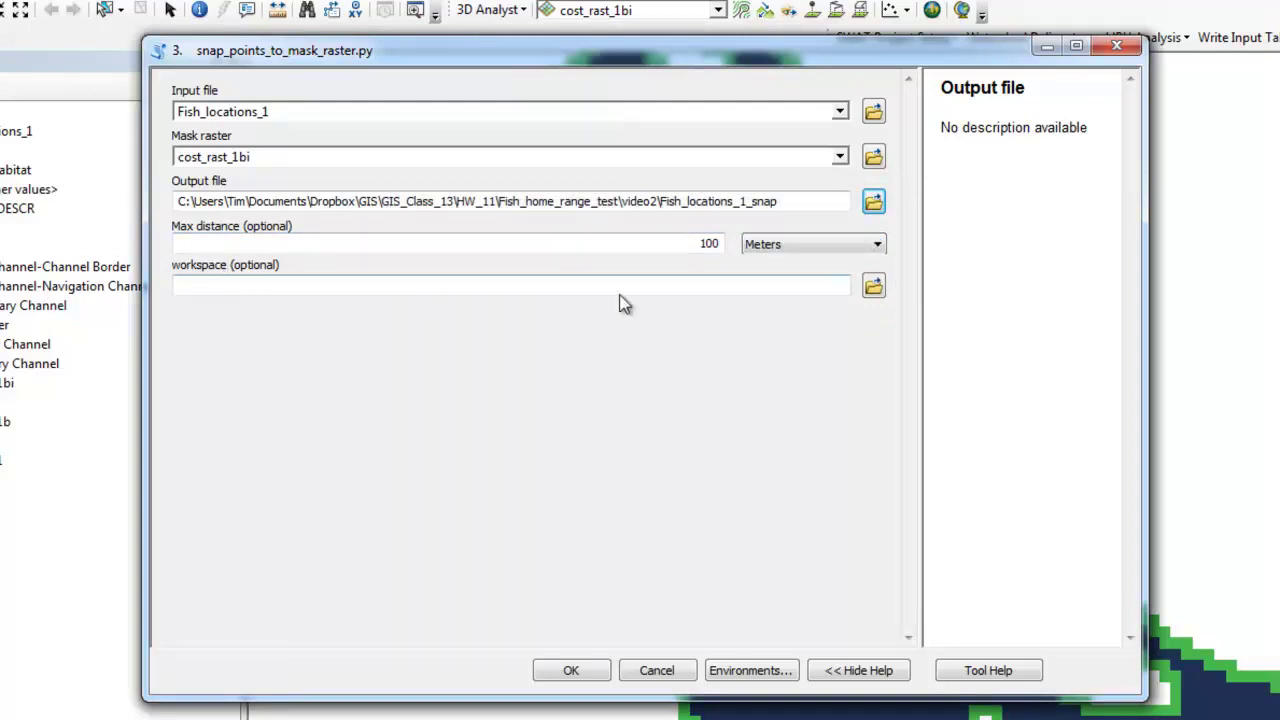
- Set the workspace to the Fish_home_range_test\video2 home folder and run the point snapping tool
{"action": "left_click", "coordinate": [872, 285]}
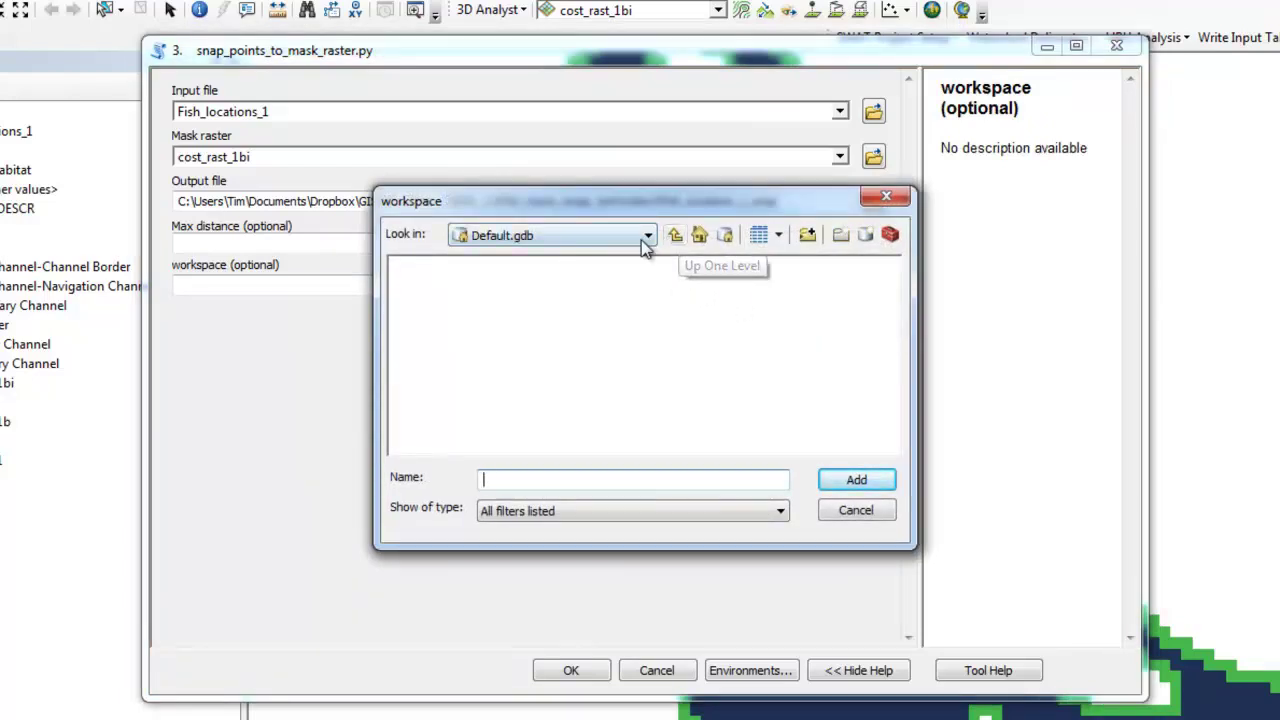
{"action": "left_click", "coordinate": [648, 237]}
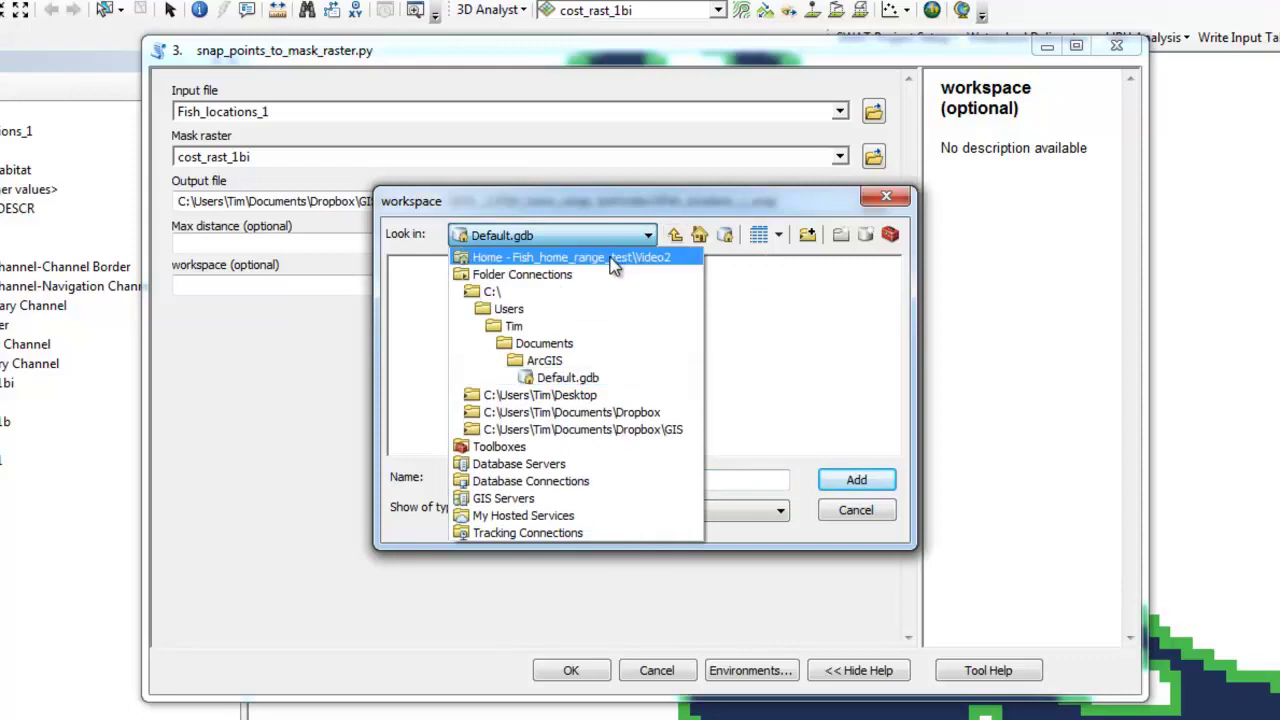
{"action": "left_click", "coordinate": [607, 262]}
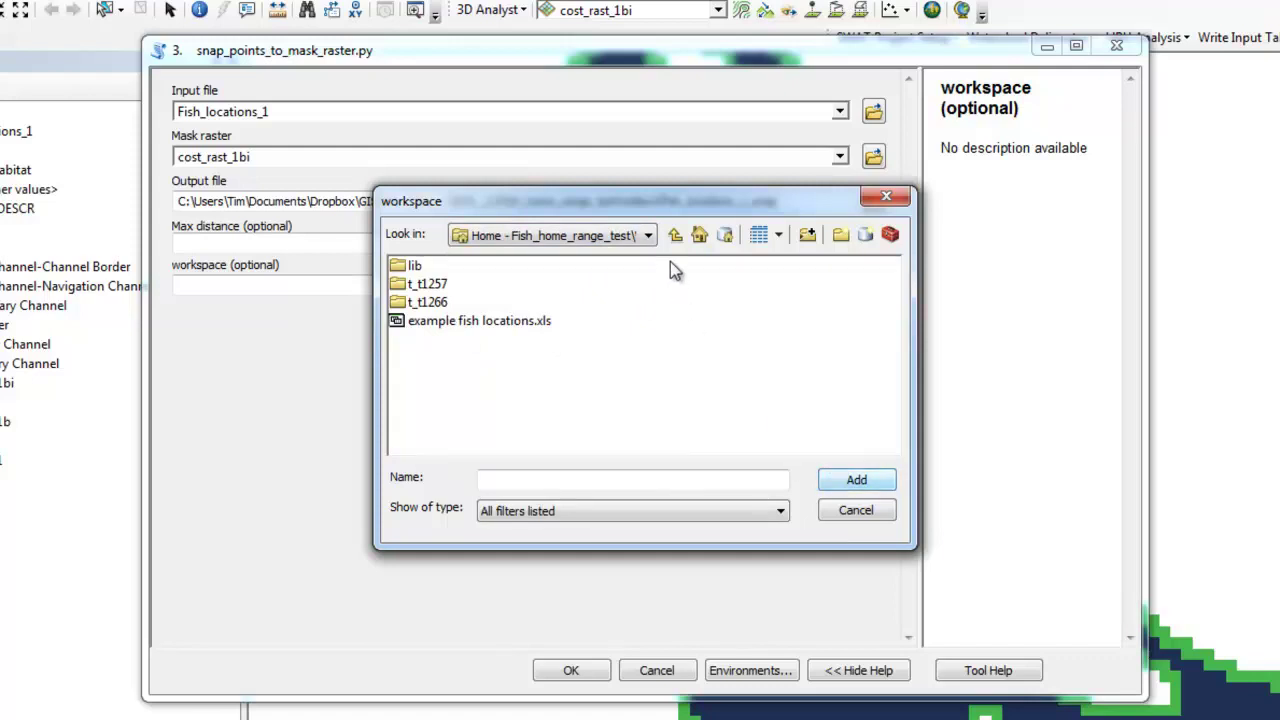
{"action": "left_click", "coordinate": [675, 234]}
{"action": "left_click", "coordinate": [584, 267]}
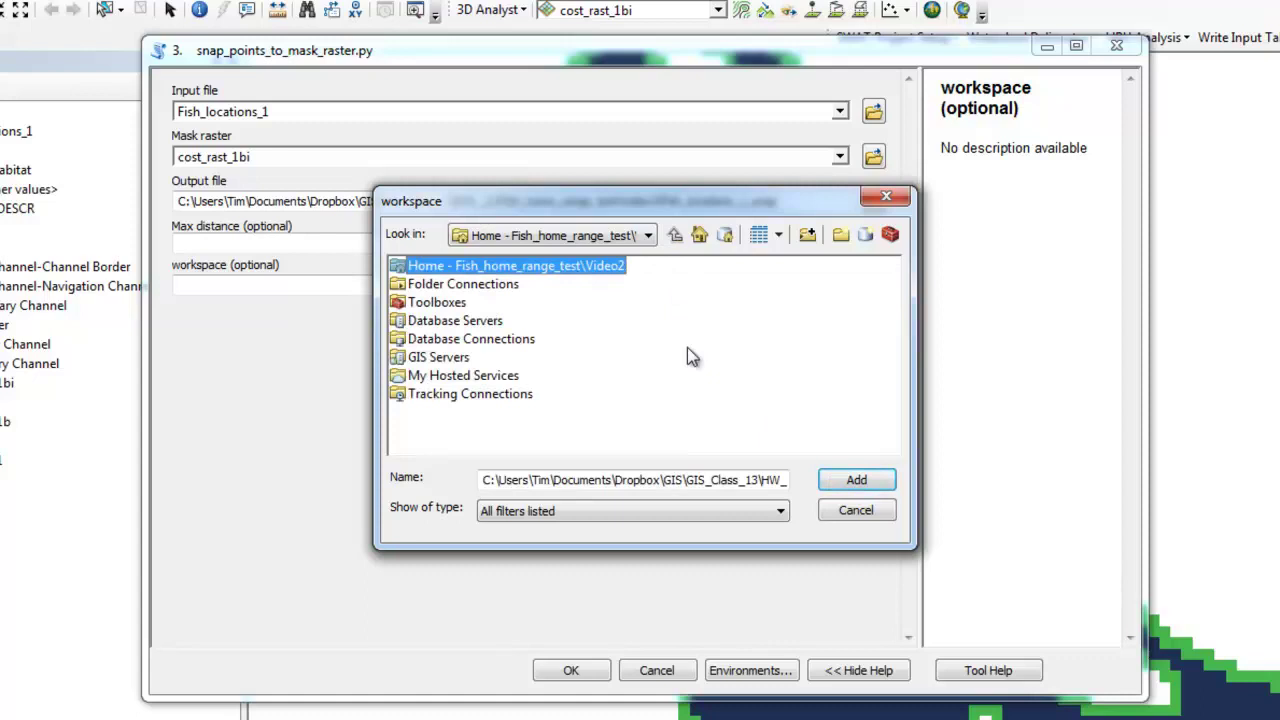
{"action": "left_click", "coordinate": [856, 479]}
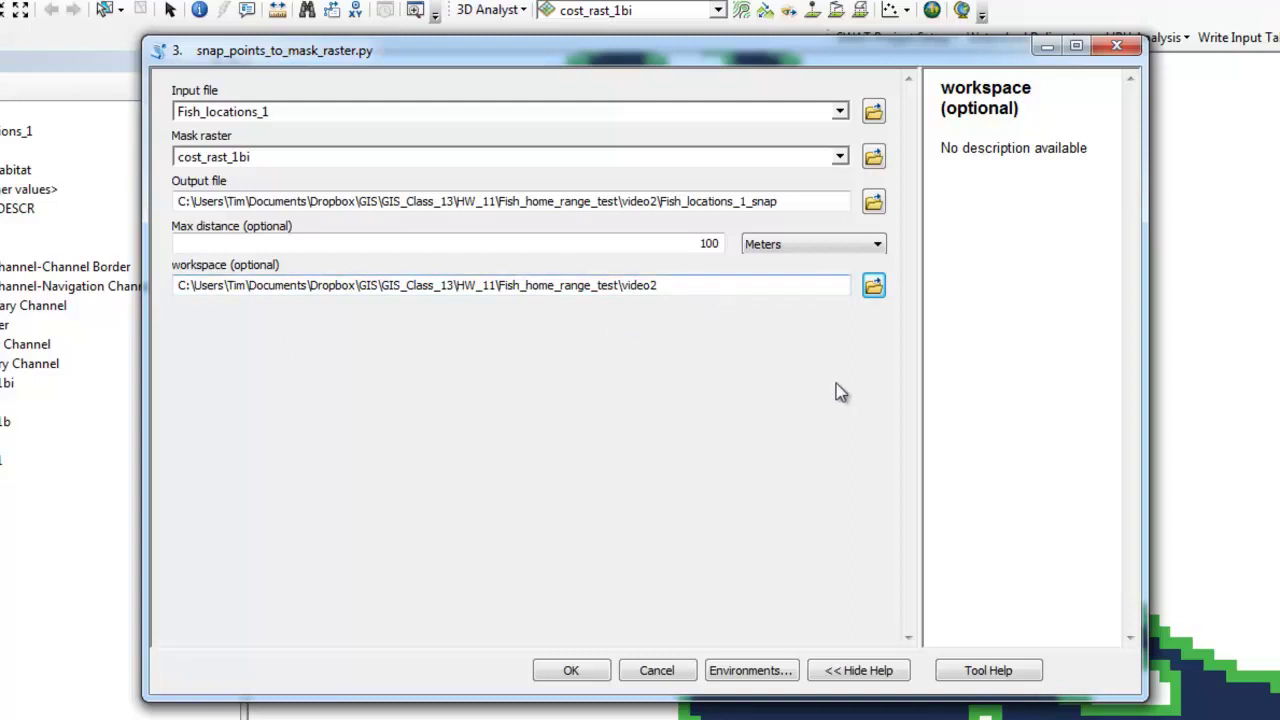
{"action": "left_click", "coordinate": [571, 670]}
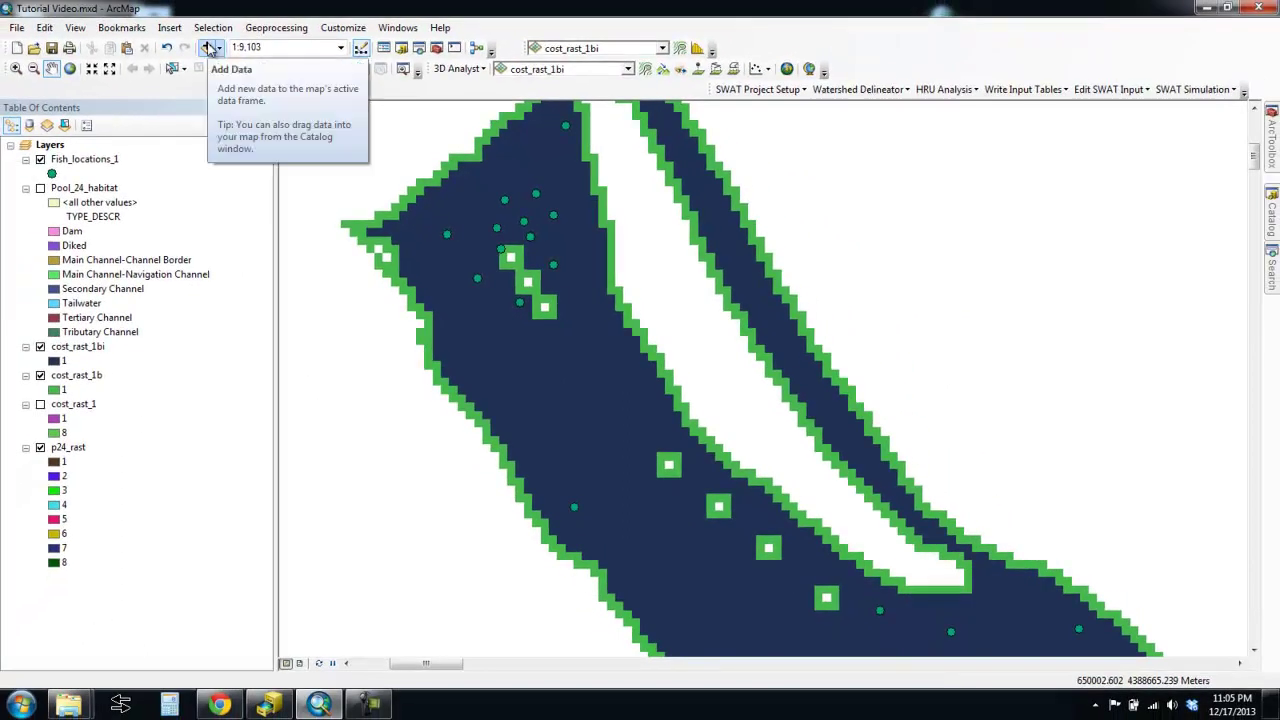
- Add the Fish_locations_1_snap.shp shapefile from the home folder to the map
{"action": "left_click", "coordinate": [210, 50]}
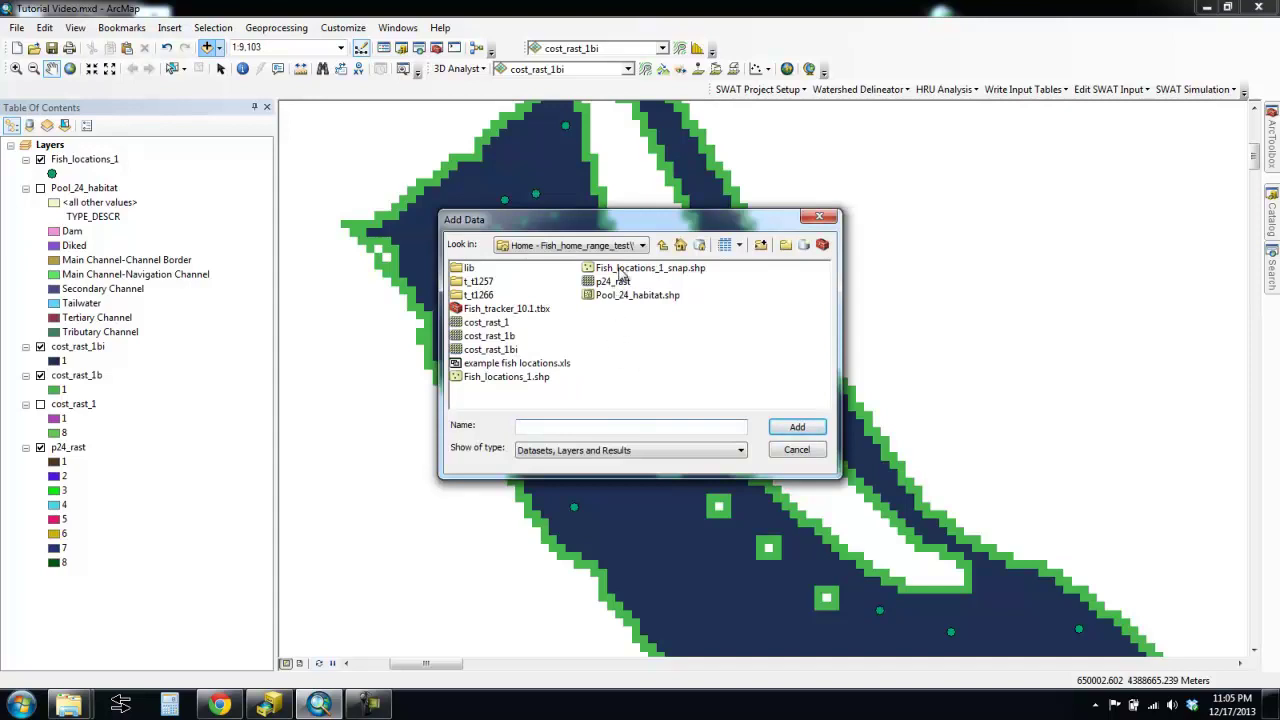
{"action": "left_click", "coordinate": [619, 273]}
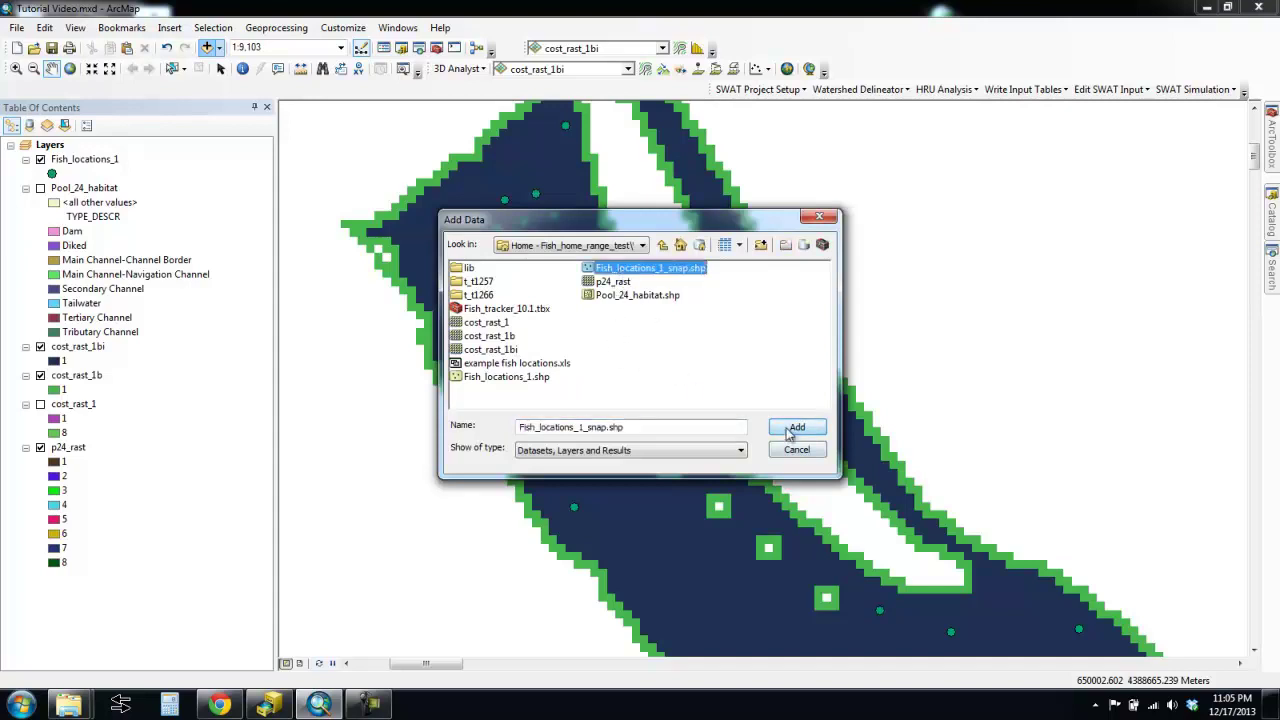
{"action": "left_click", "coordinate": [790, 427]}
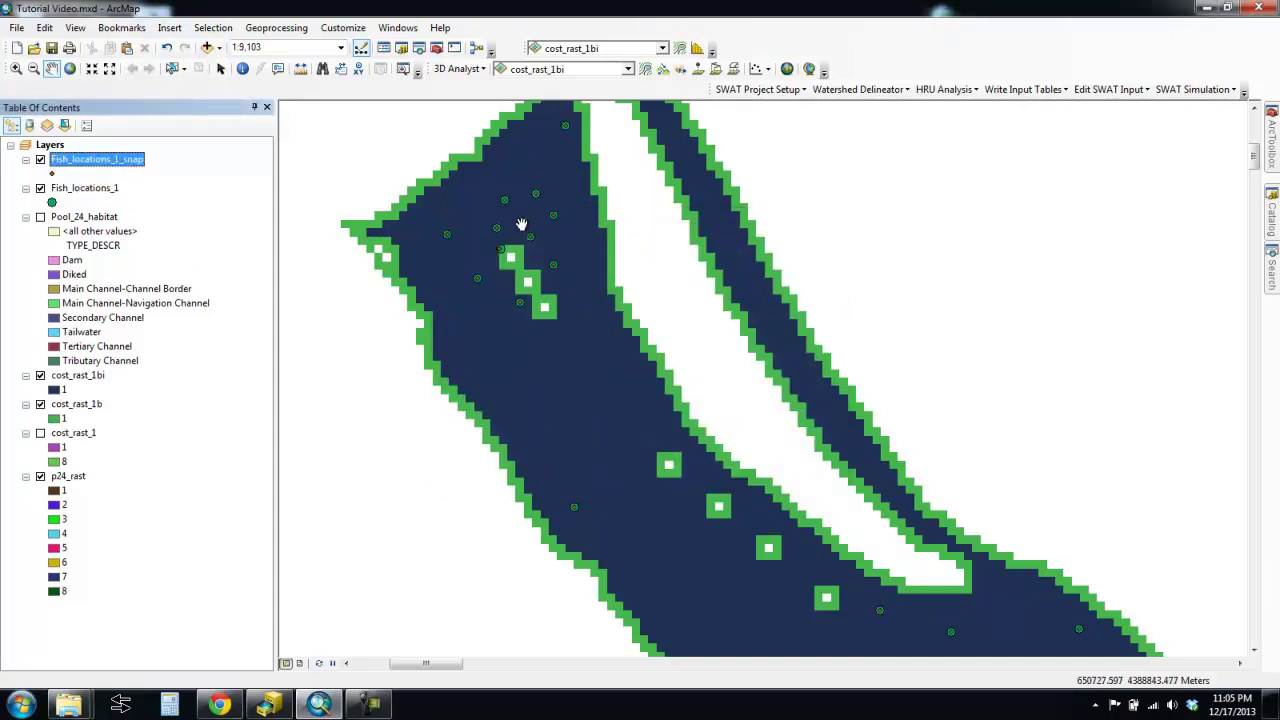
- Compare the snapped and original fish points up close around the northernmost small island, and return to the previous extent
{"action": "left_click", "coordinate": [16, 68]}
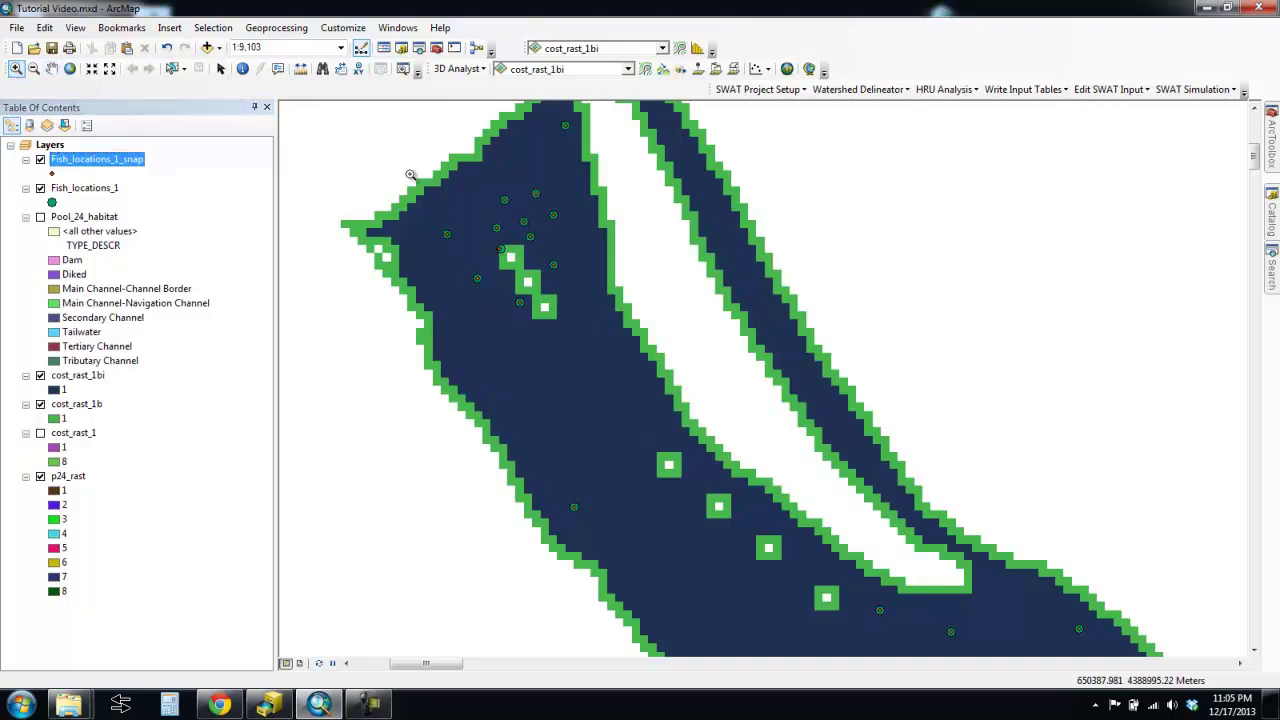
{"action": "left_click_drag", "start_coordinate": [507, 271], "coordinate": [582, 292]}
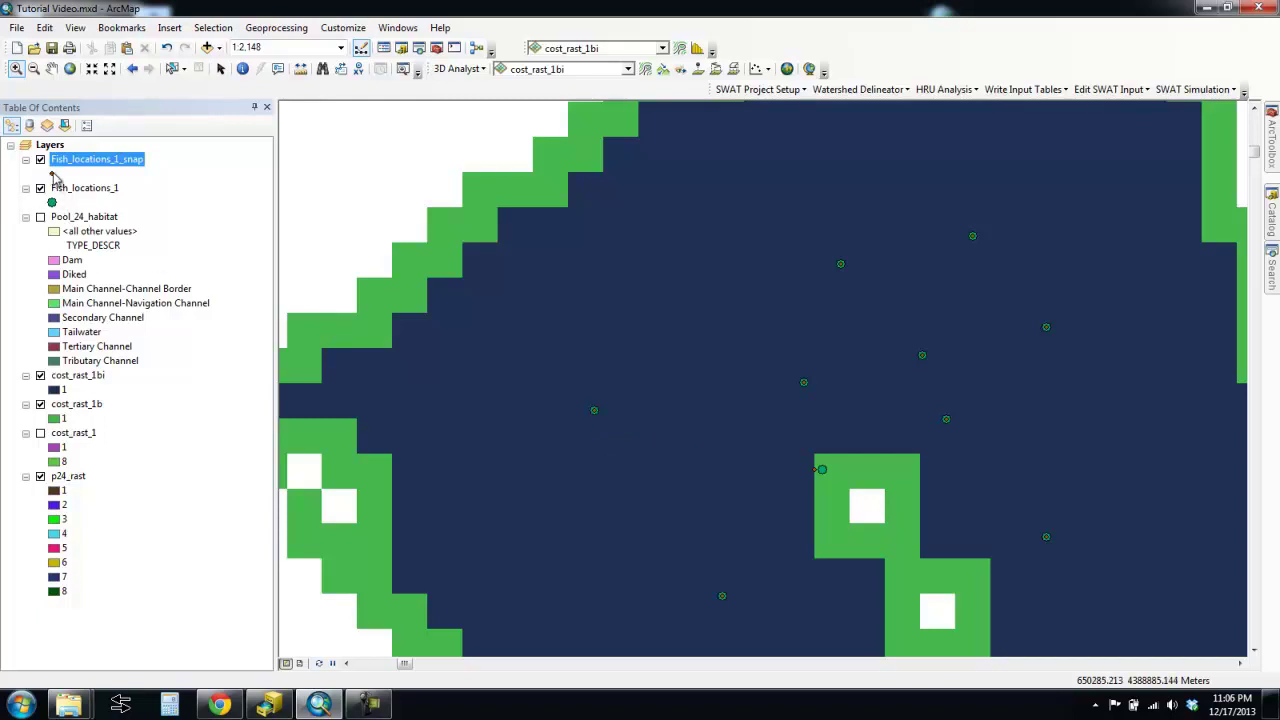
{"action": "left_click_drag", "start_coordinate": [514, 312], "coordinate": [875, 535]}
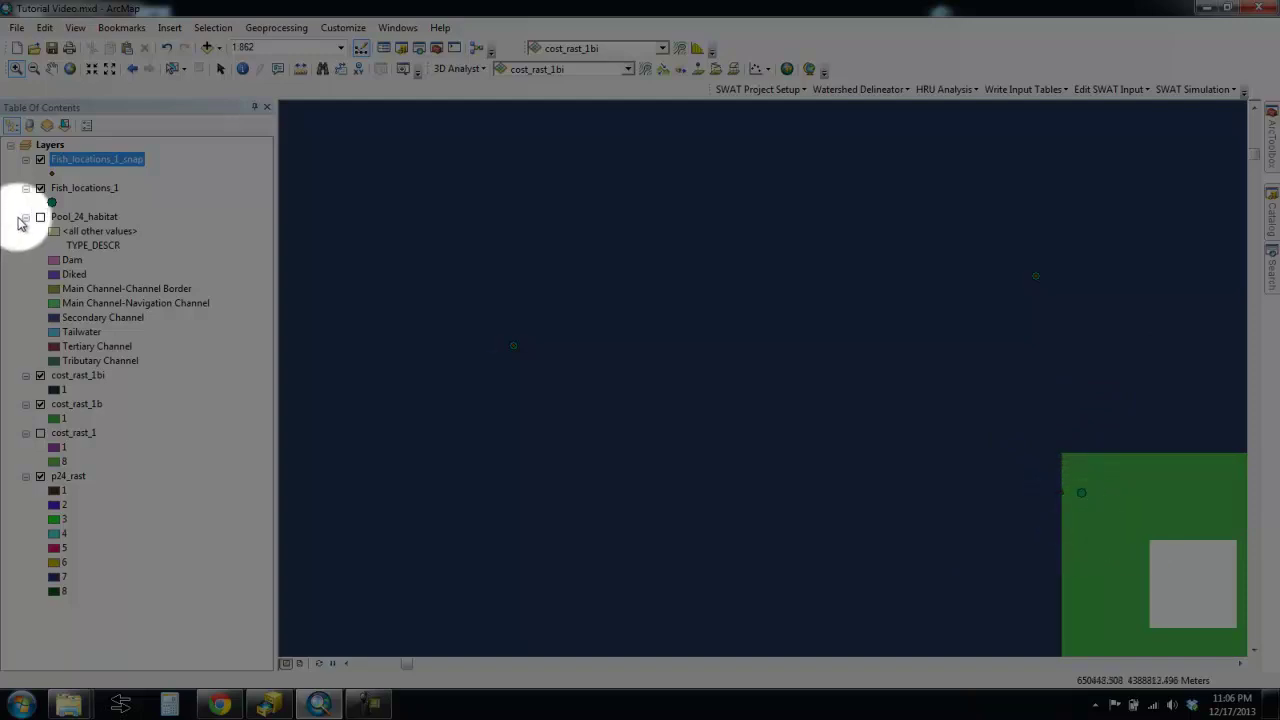
{"action": "left_click", "coordinate": [131, 69]}
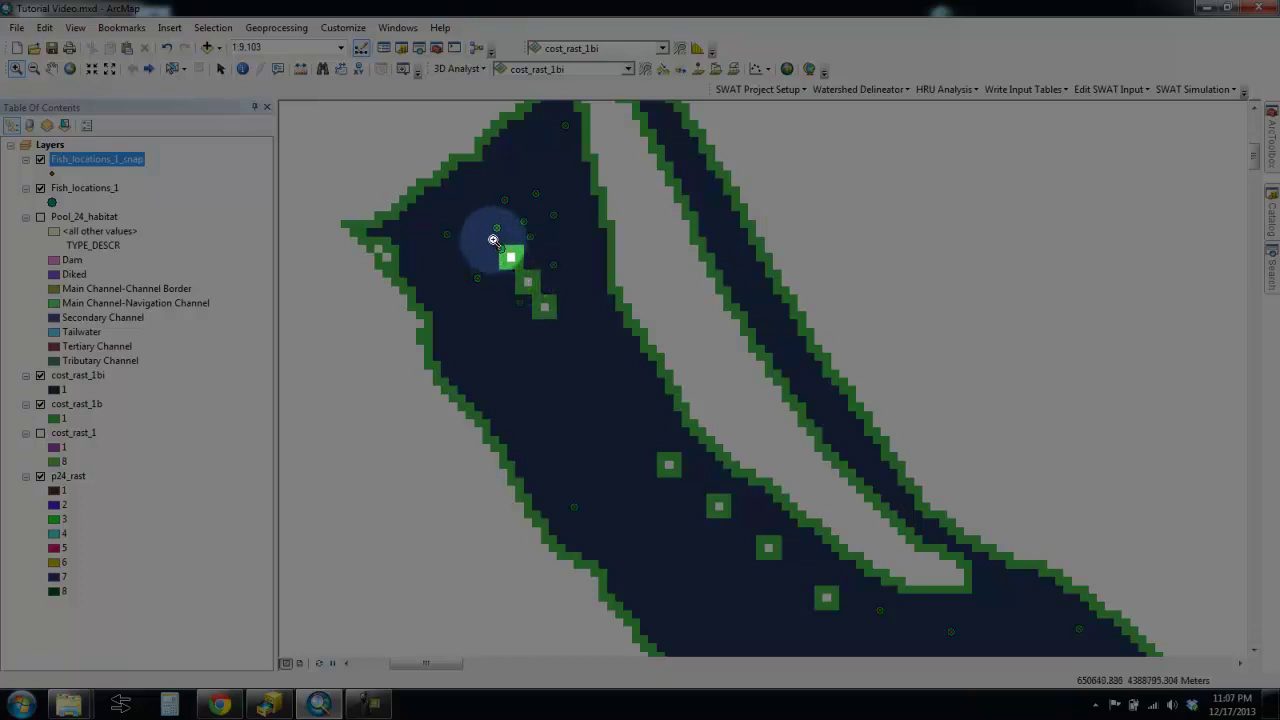
{"action": "left_click_drag", "start_coordinate": [494, 242], "coordinate": [514, 263]}
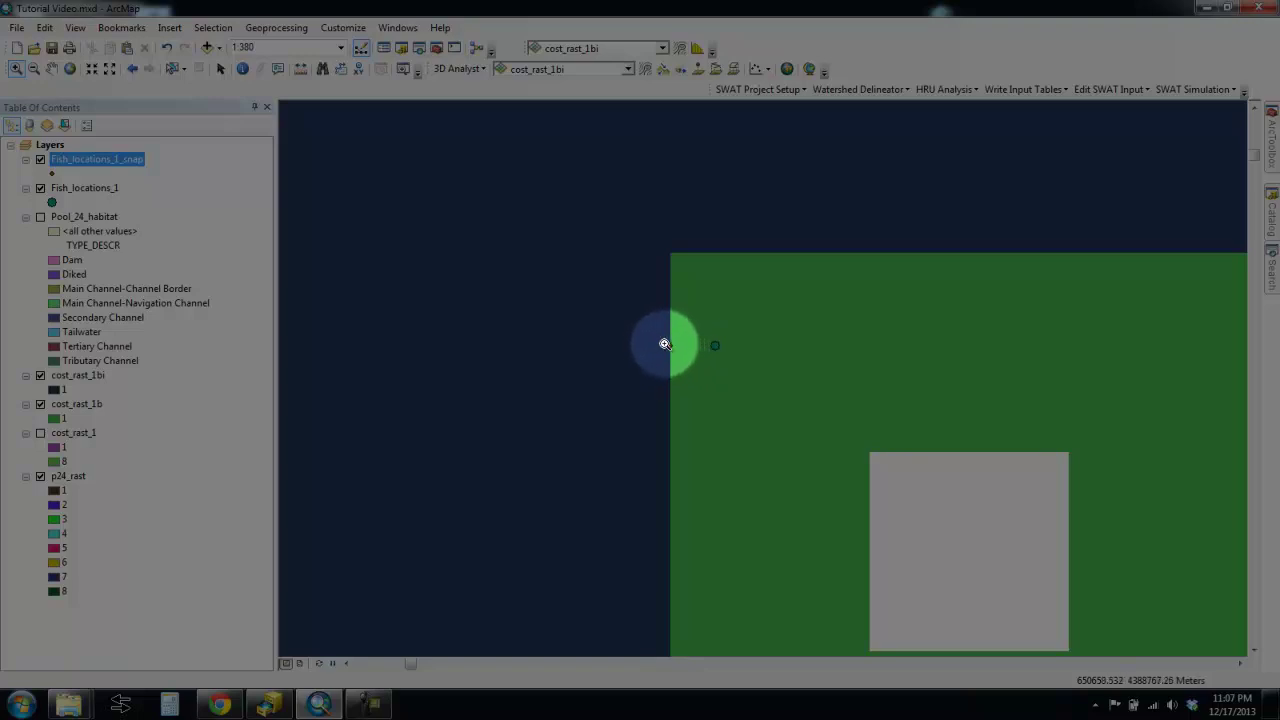
{"action": "left_click", "coordinate": [130, 69]}
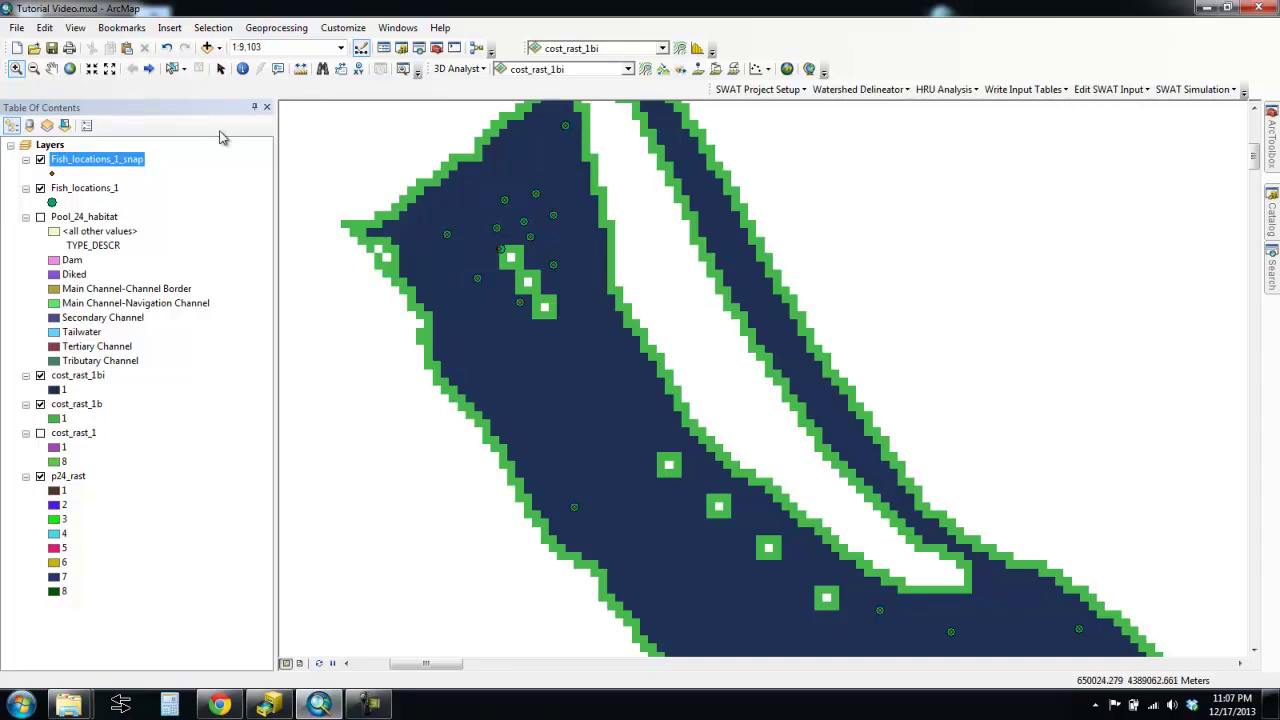
- Save the map document, and hide the Fish_locations_1 and cost_rast_1bi layers
{"action": "left_click", "coordinate": [53, 50]}
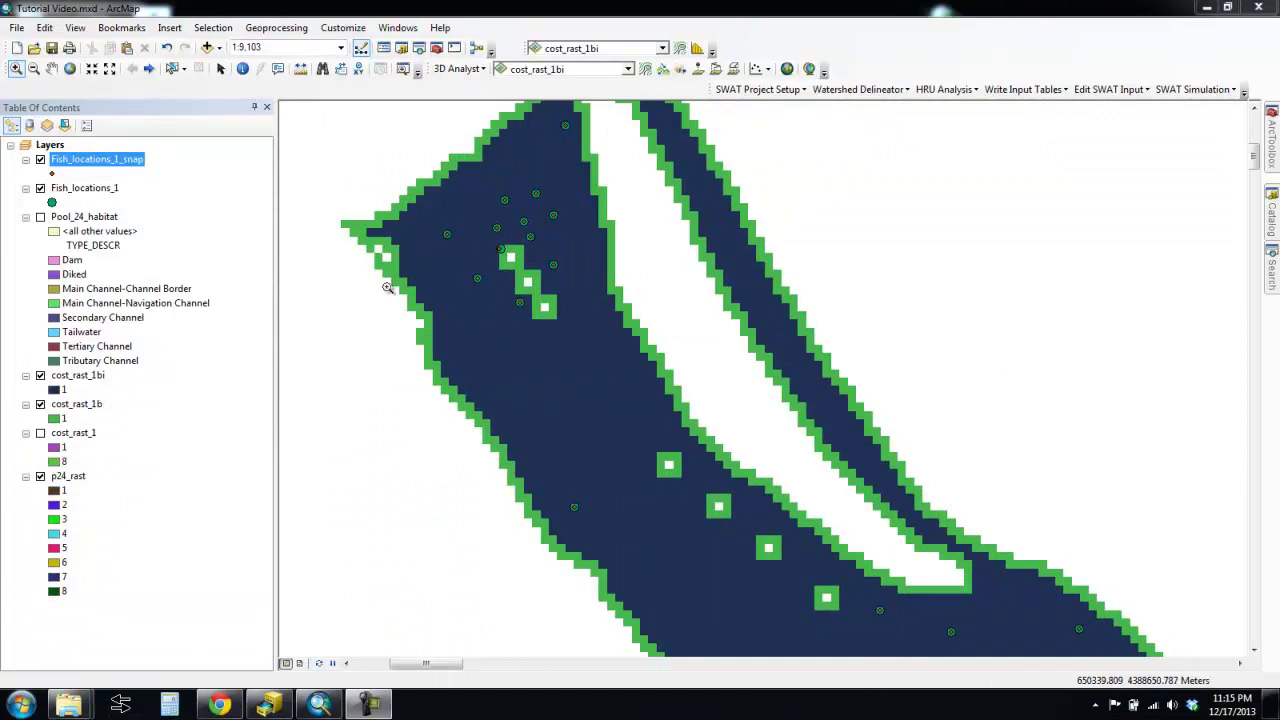
{"action": "left_click", "coordinate": [41, 189]}
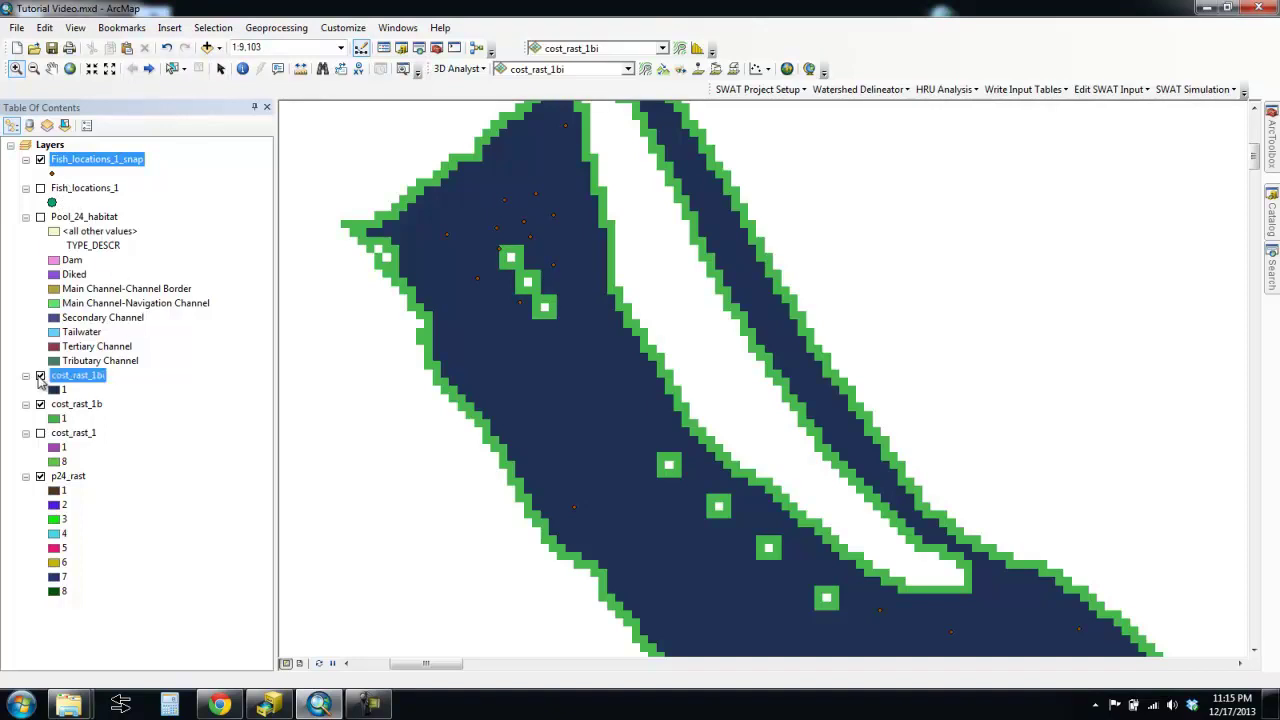
{"action": "left_click", "coordinate": [40, 376]}
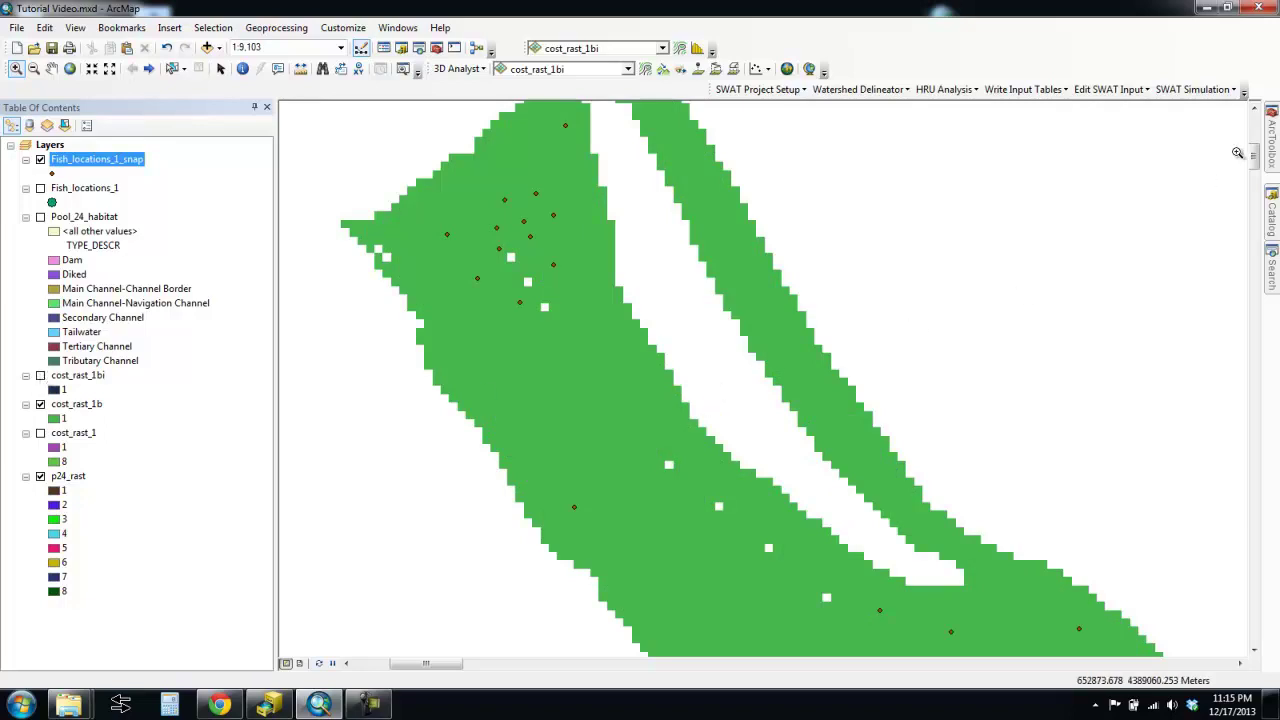
- Start the get_path_residence_times.py tool with Fish_locations_1_snap as the input feature class and cost_rast_1b as the cost raster
{"action": "mouse_move", "coordinate": [1272, 145]}
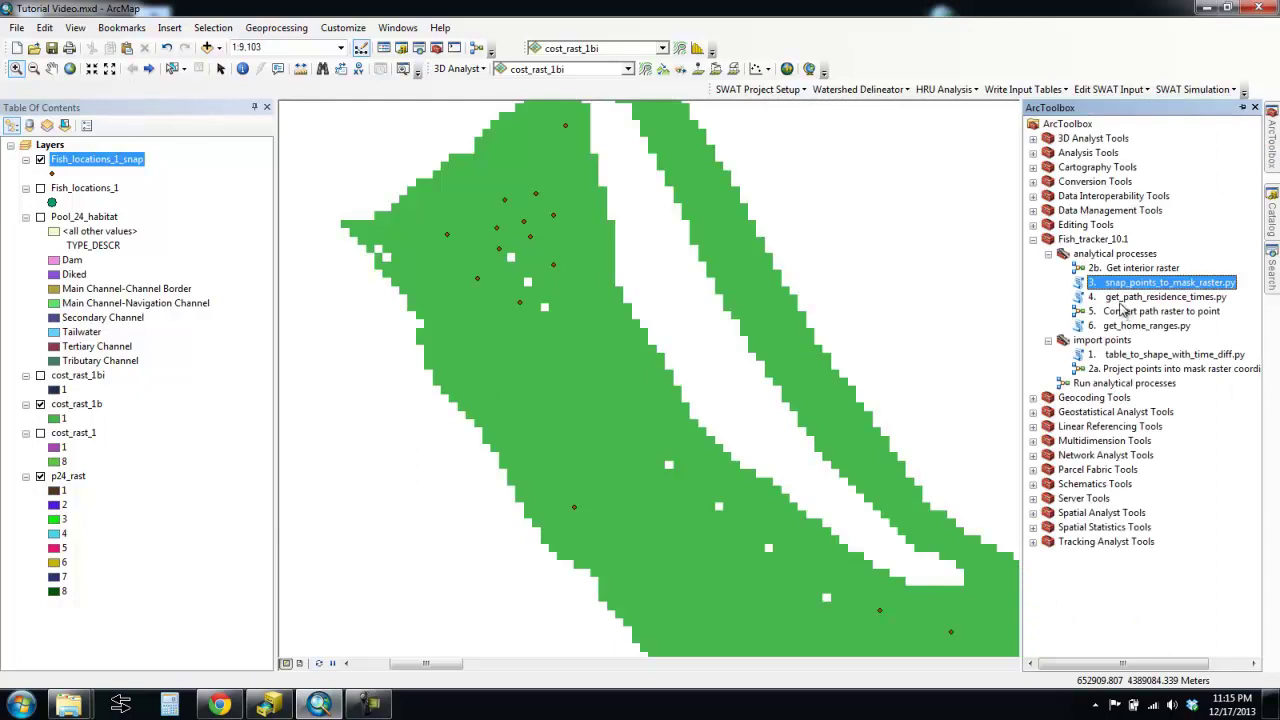
{"action": "left_click", "coordinate": [1121, 302]}
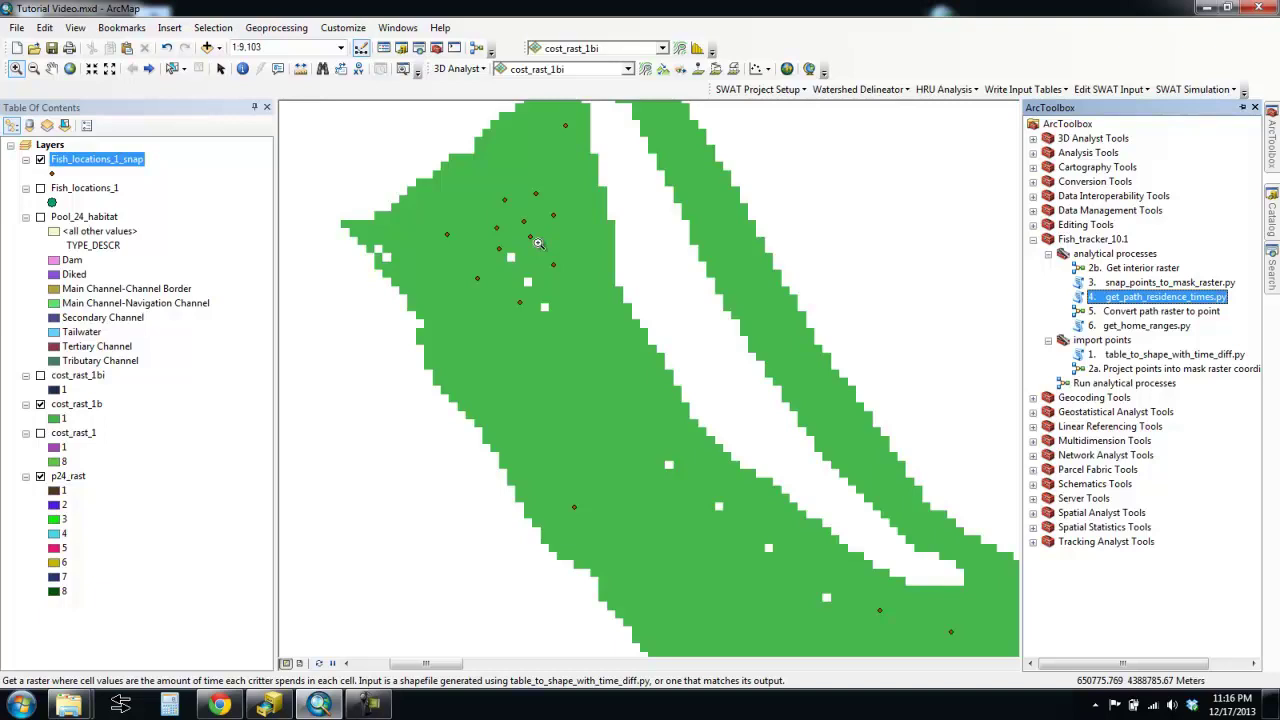
{"action": "double_click", "coordinate": [1178, 298]}
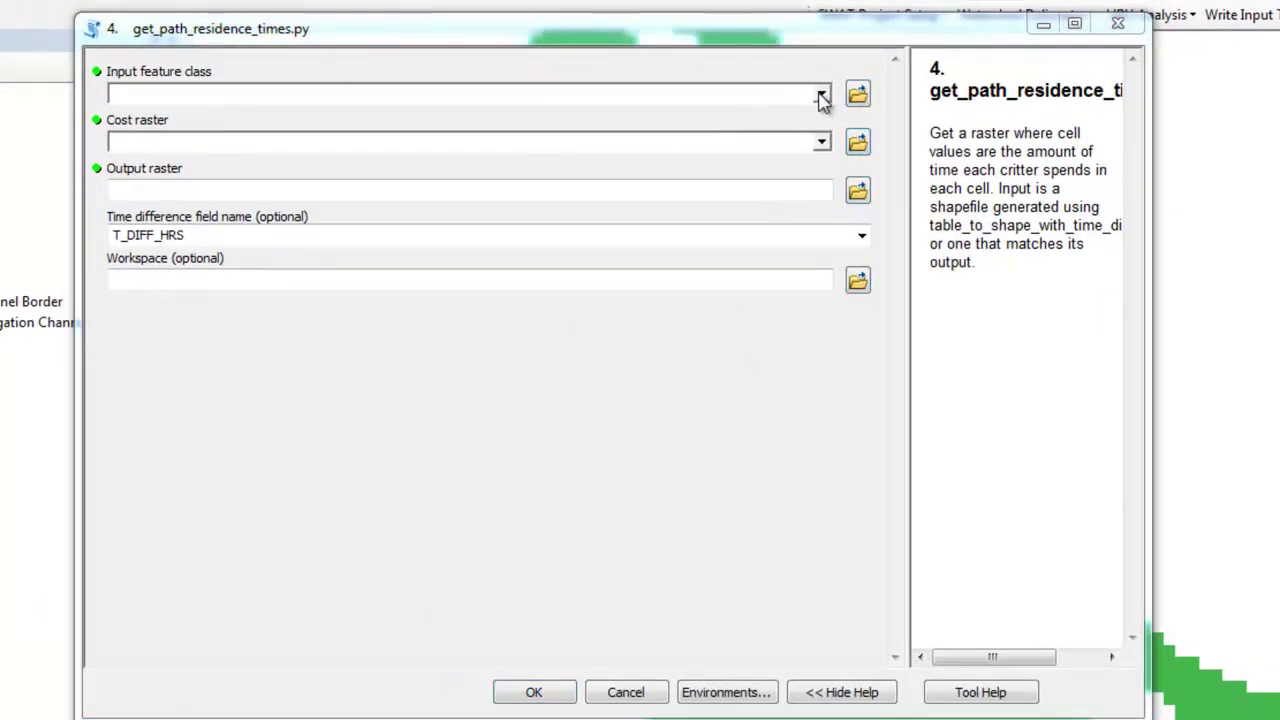
{"action": "left_click", "coordinate": [820, 97]}
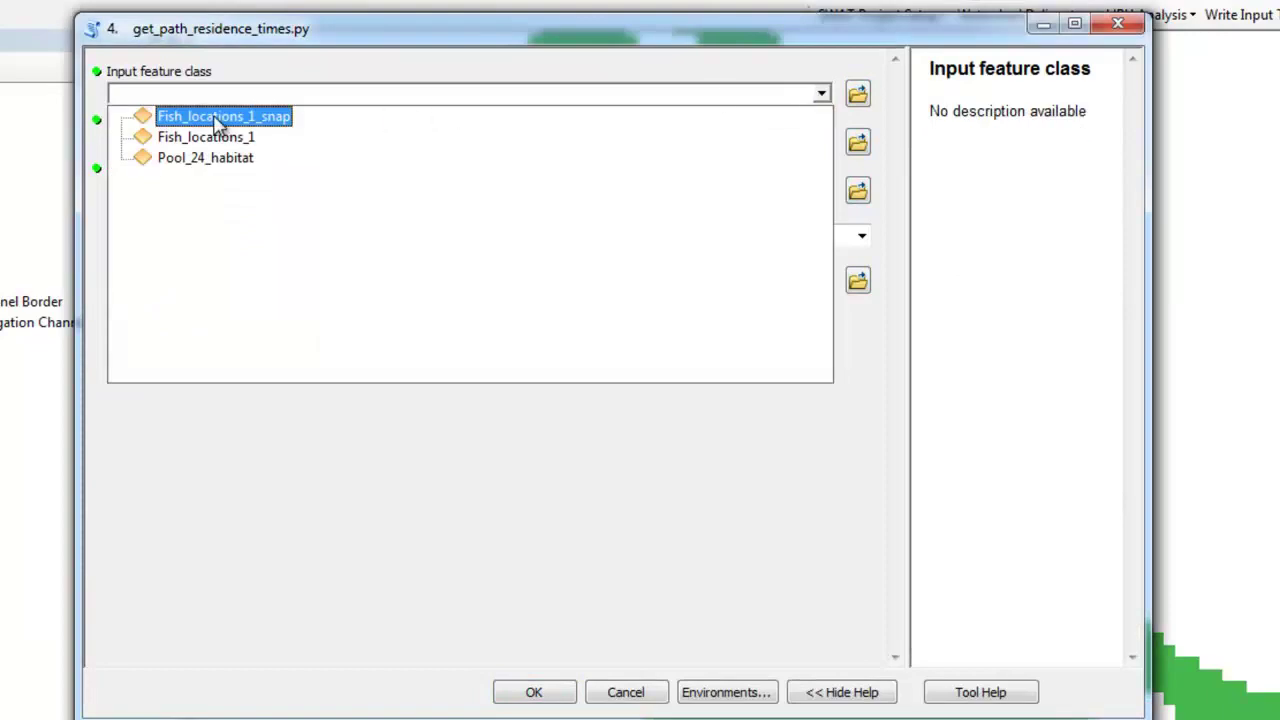
{"action": "left_click", "coordinate": [244, 119]}
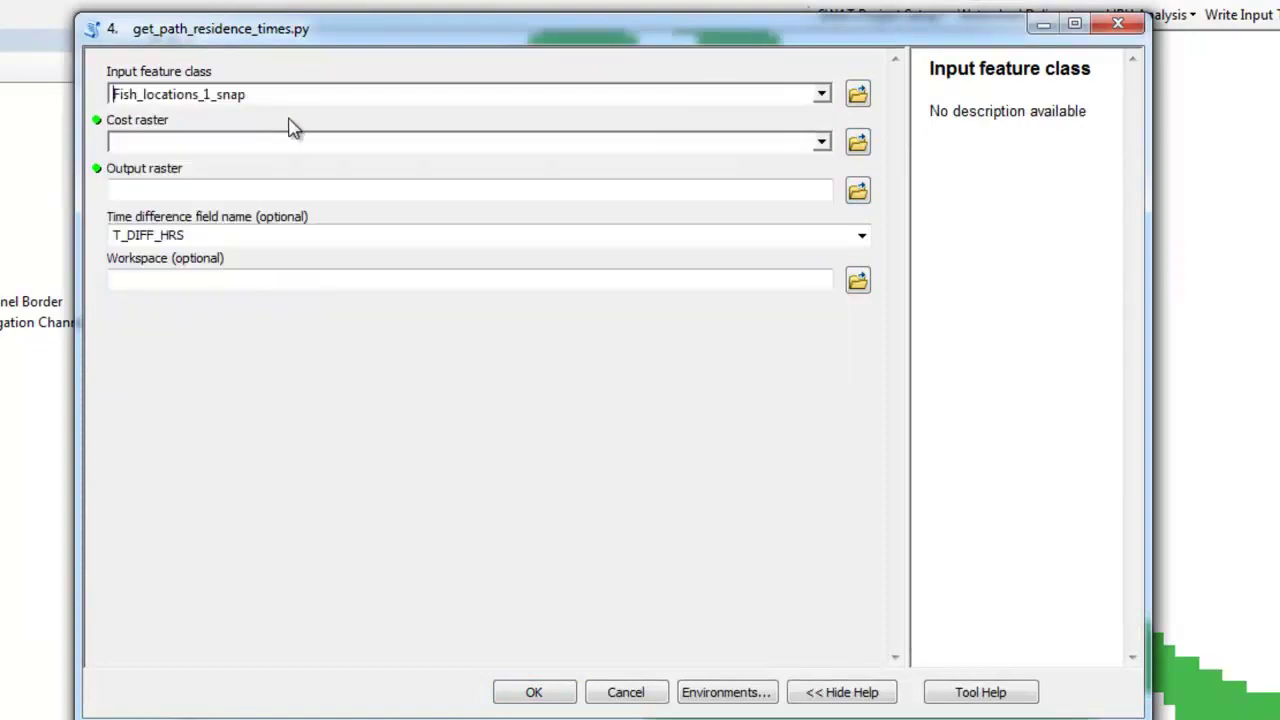
{"action": "left_click", "coordinate": [820, 147]}
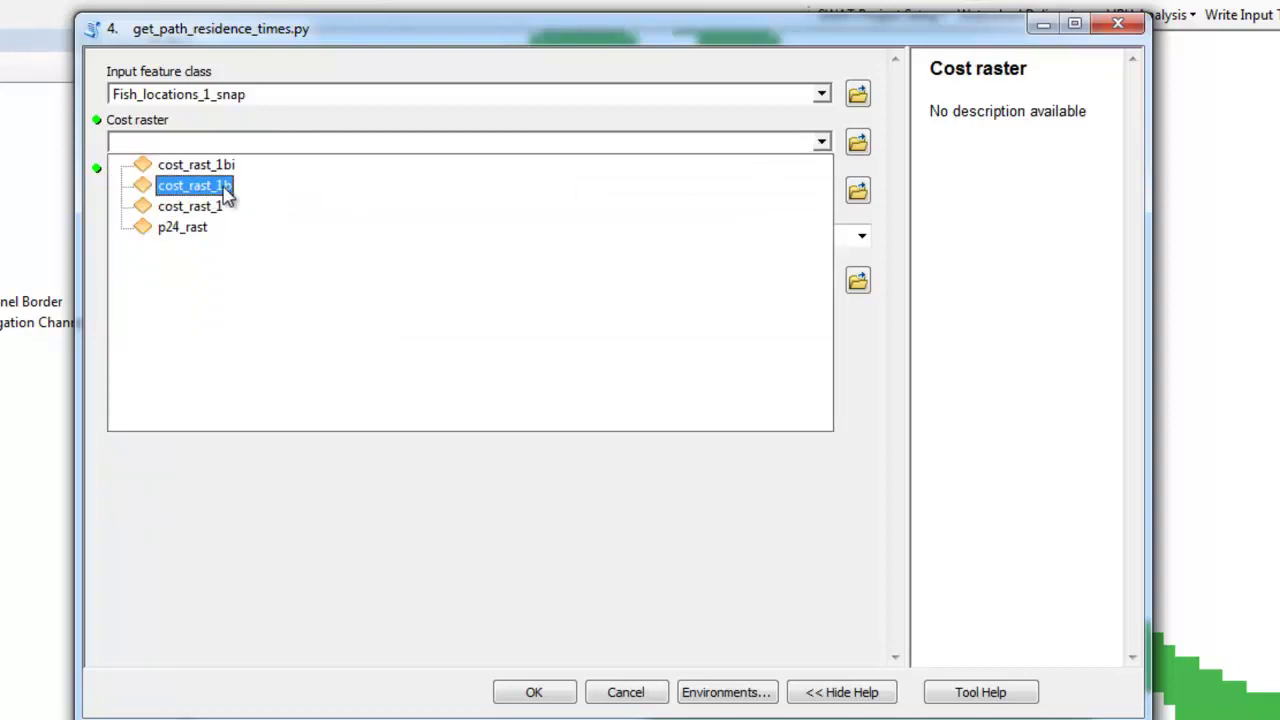
{"action": "left_click", "coordinate": [194, 185]}
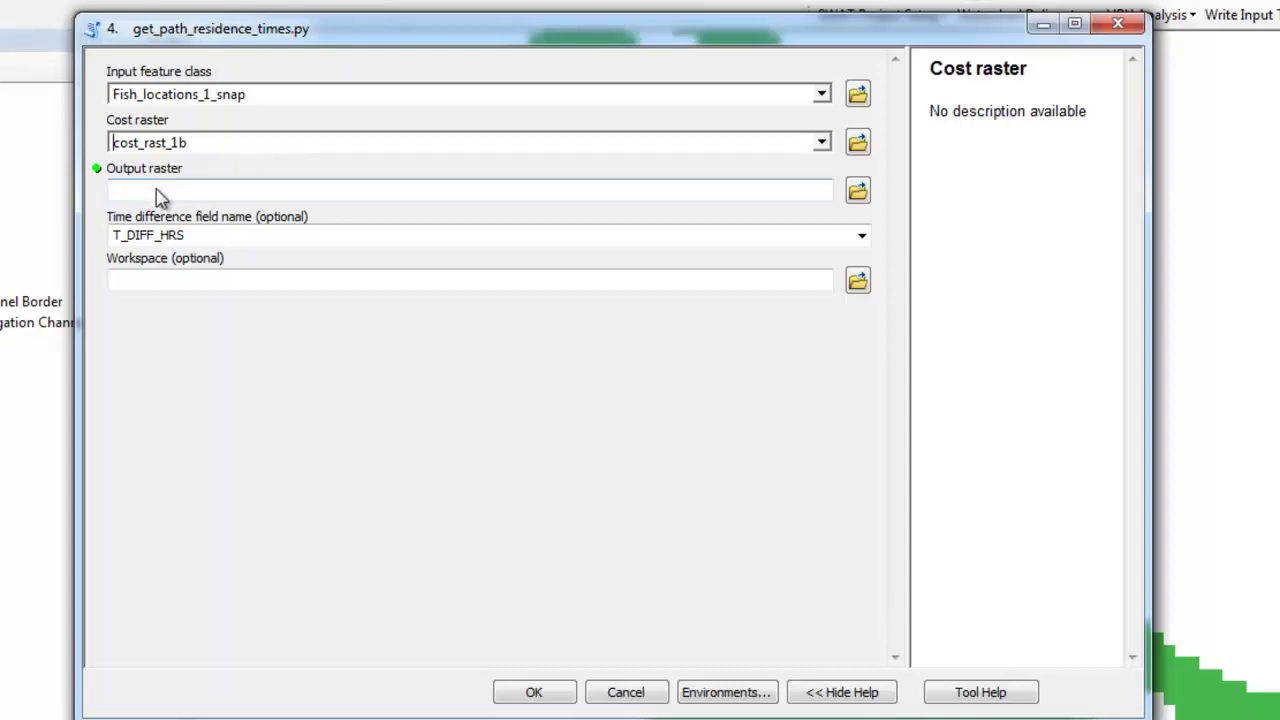
- Run the path residence times tool with output raster res_time_1 and the Fish_home_range_test\Video2 home folder as workspace, and save the map document
{"action": "left_click", "coordinate": [858, 192]}
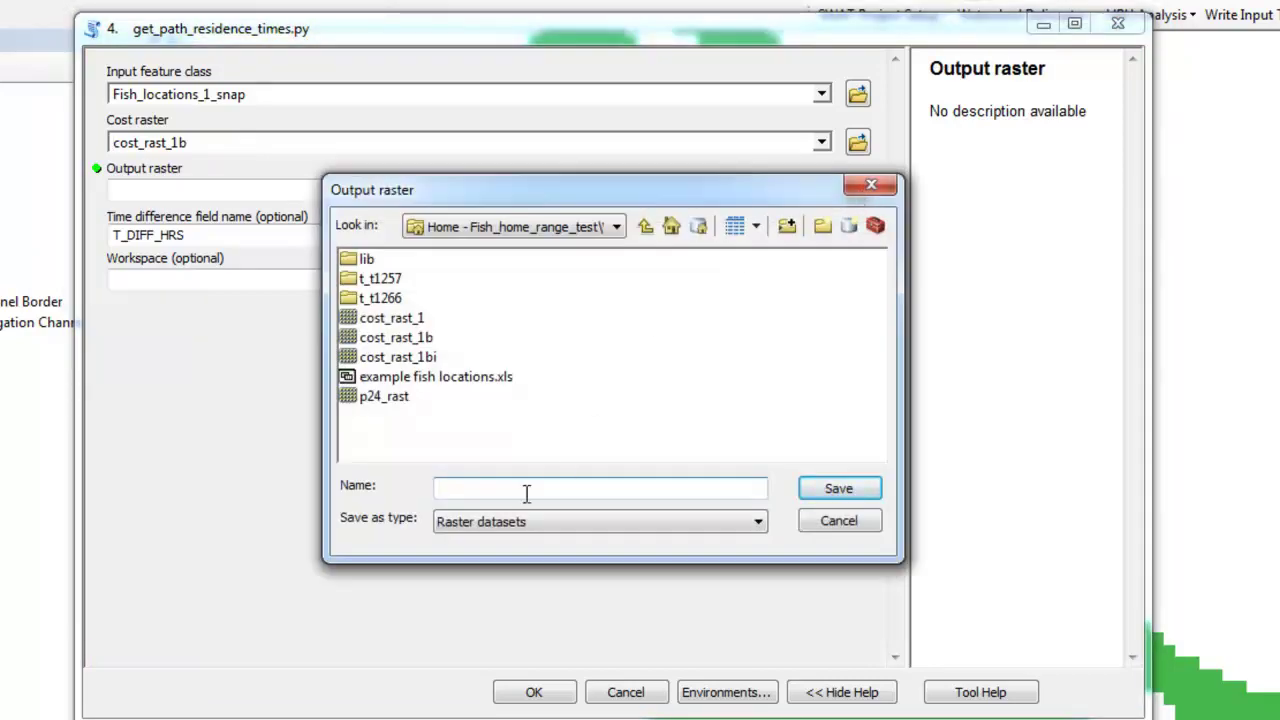
{"action": "type", "text": "res_time_1"}
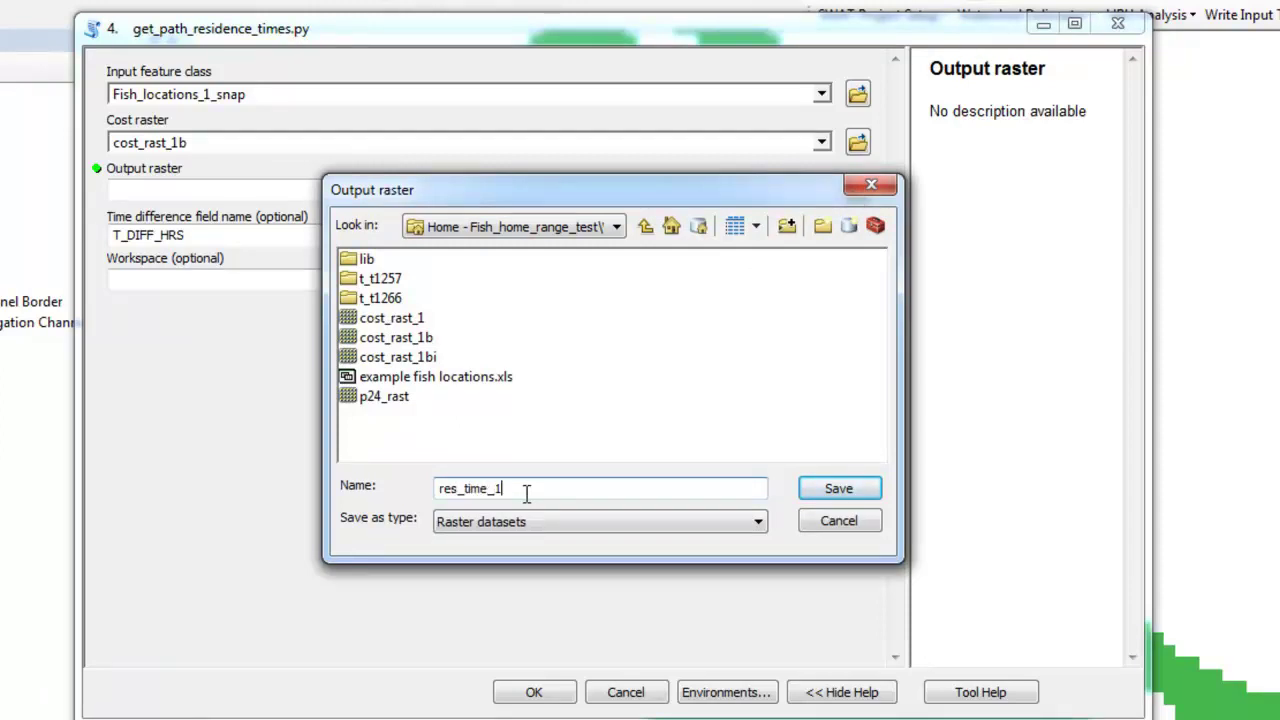
{"action": "left_click", "coordinate": [829, 492]}
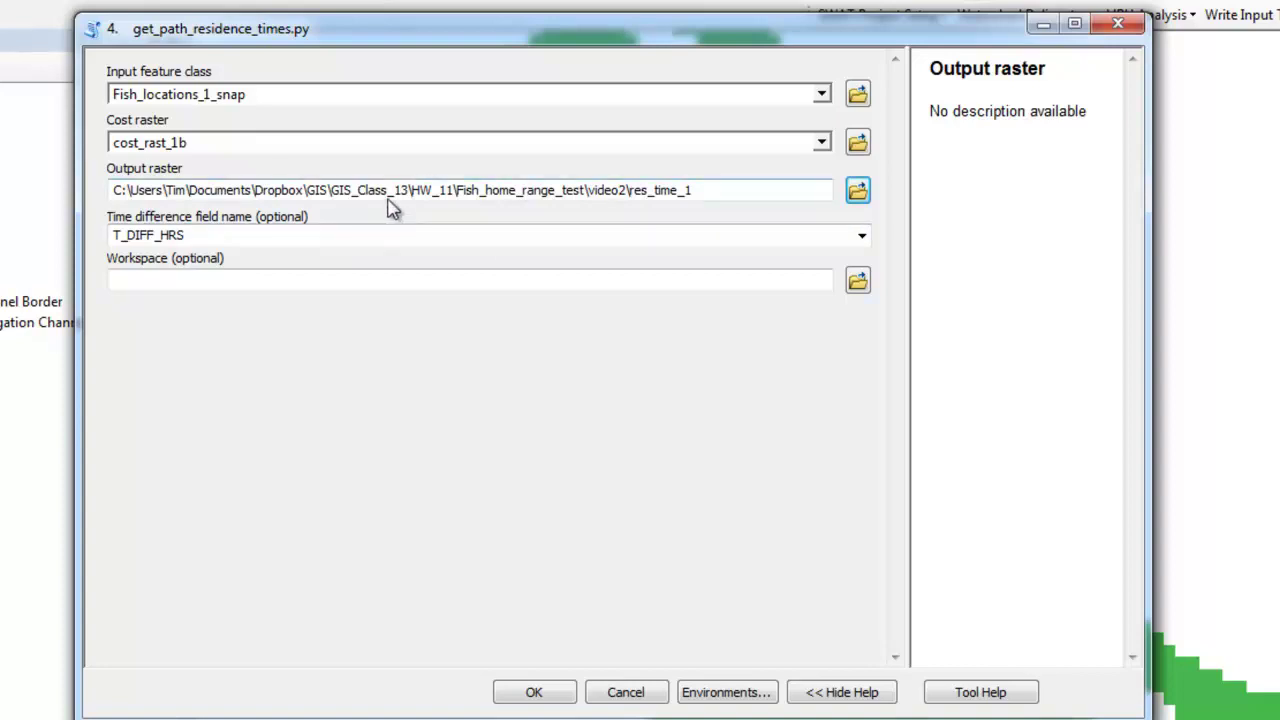
{"action": "left_click", "coordinate": [852, 280]}
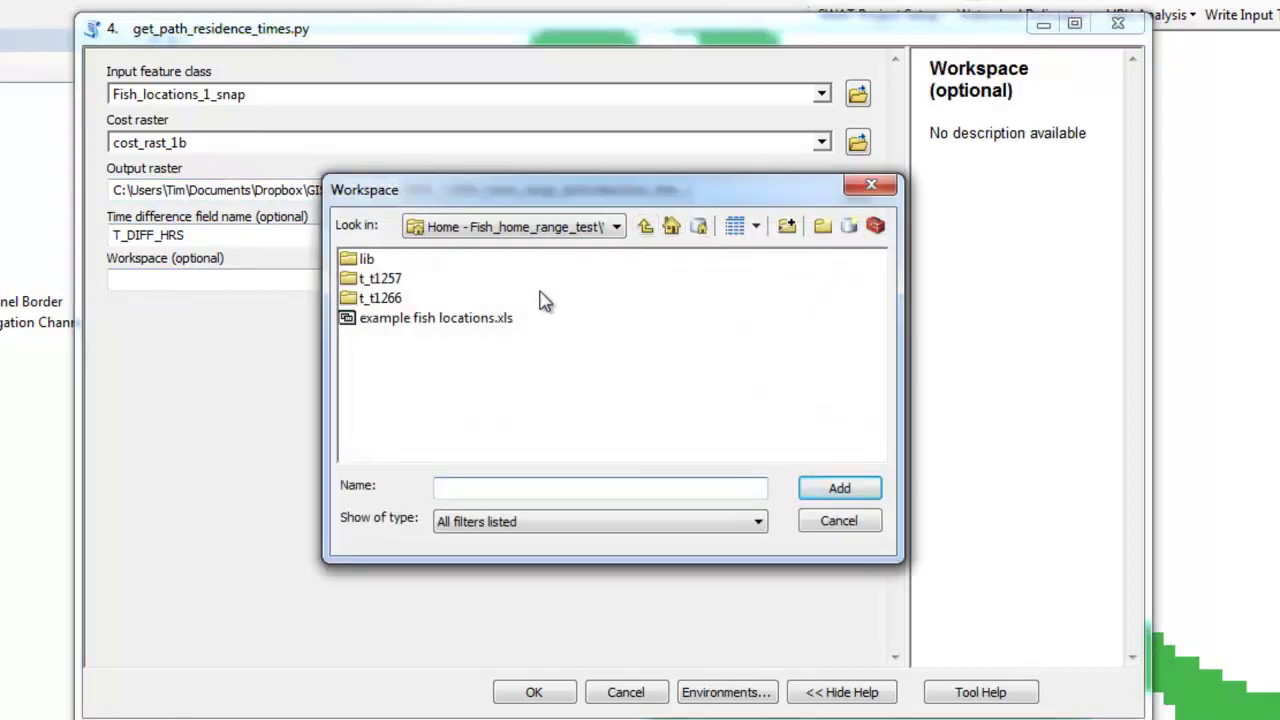
{"action": "left_click", "coordinate": [645, 226]}
{"action": "left_click", "coordinate": [543, 262]}
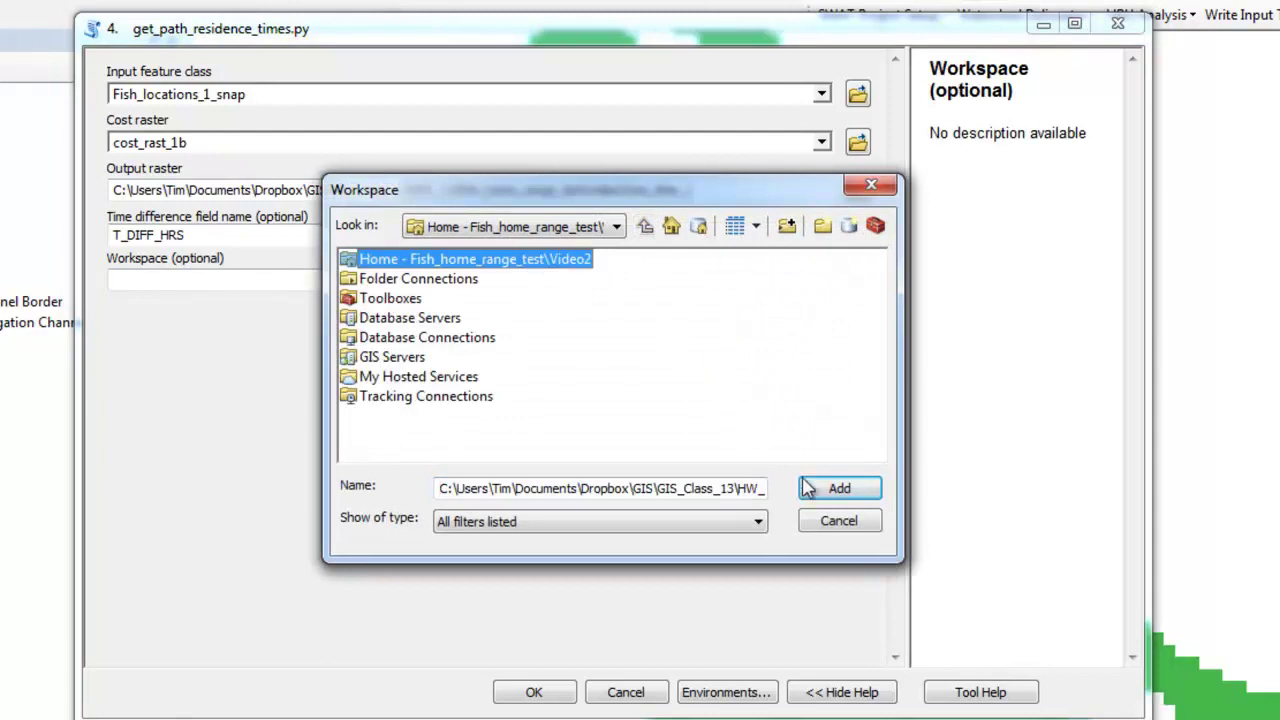
{"action": "left_click", "coordinate": [838, 489]}
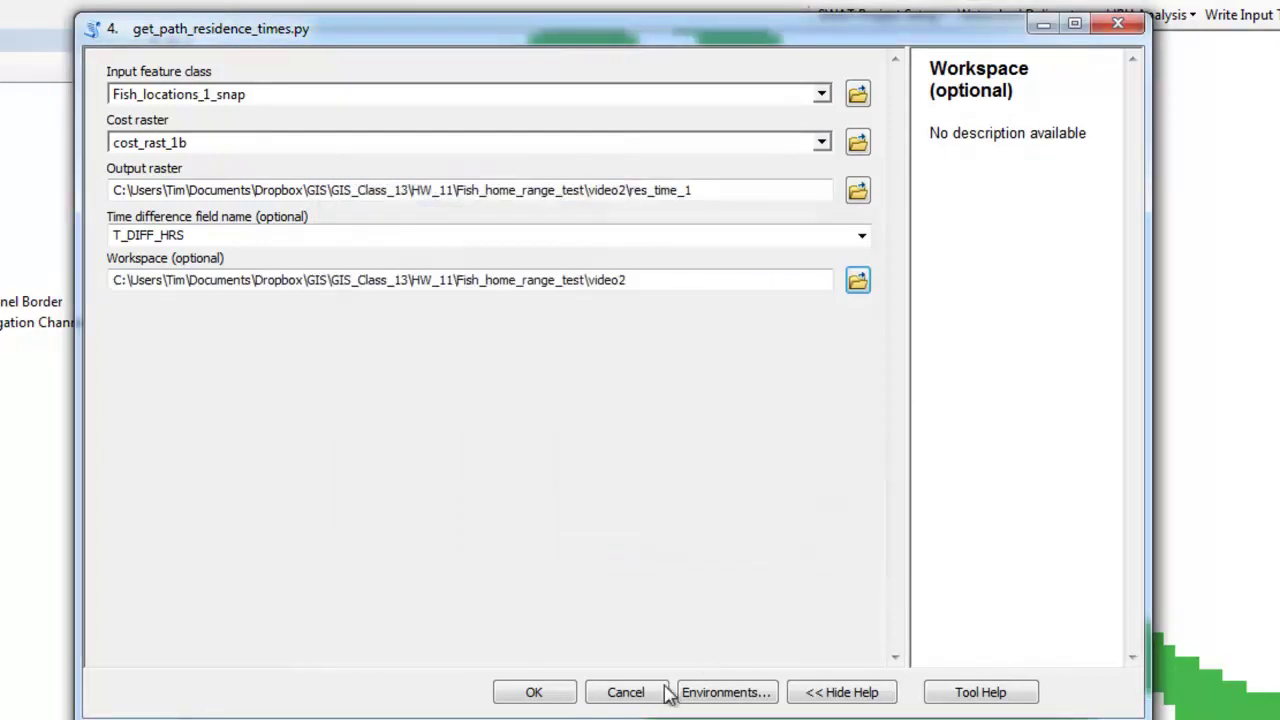
{"action": "left_click", "coordinate": [533, 692]}
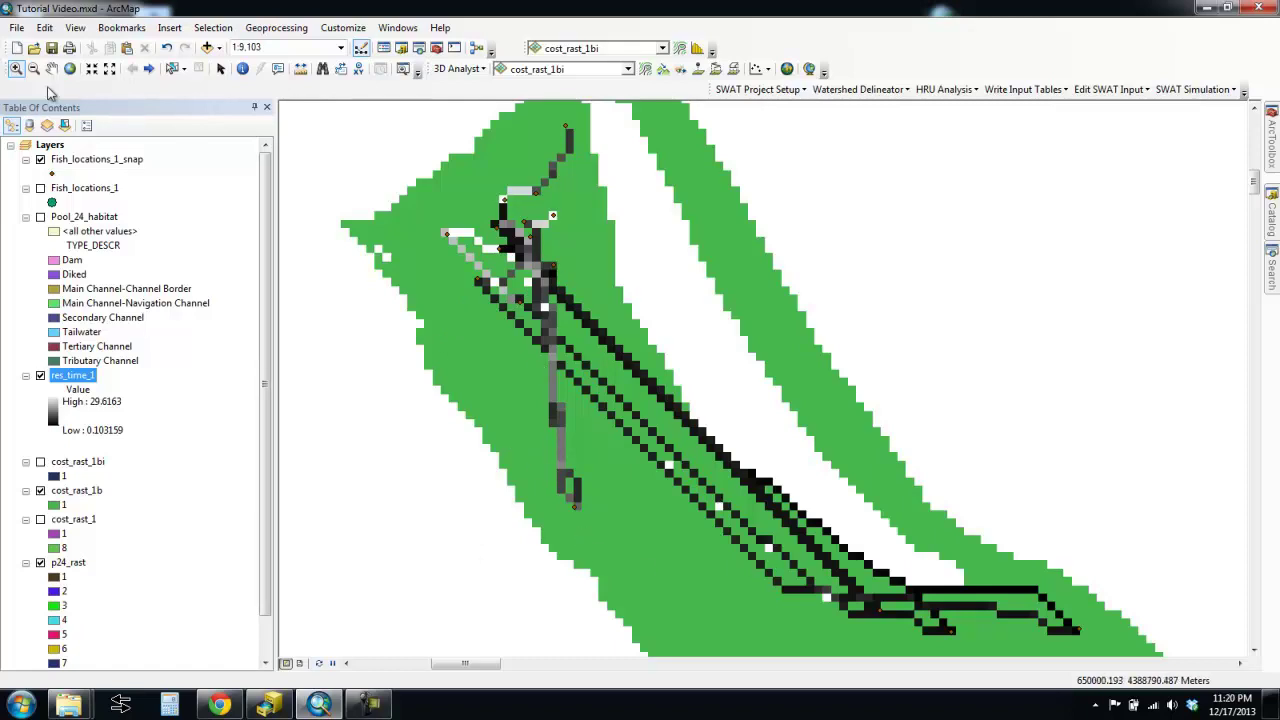
{"action": "left_click", "coordinate": [54, 49]}
- Hide the res_time_1 layer, and select the records with FID 0 and 1 in the Fish_locations_1_snap attribute table
{"action": "left_click", "coordinate": [40, 376]}
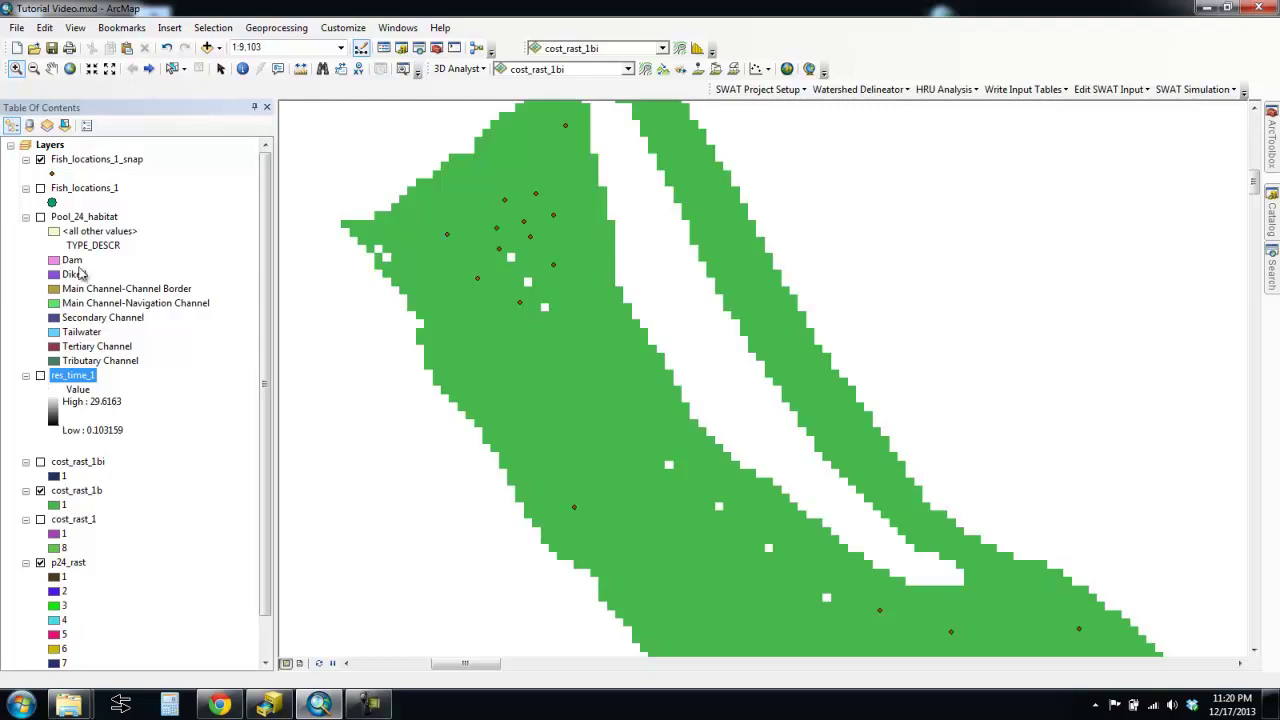
{"action": "right_click", "coordinate": [101, 165]}
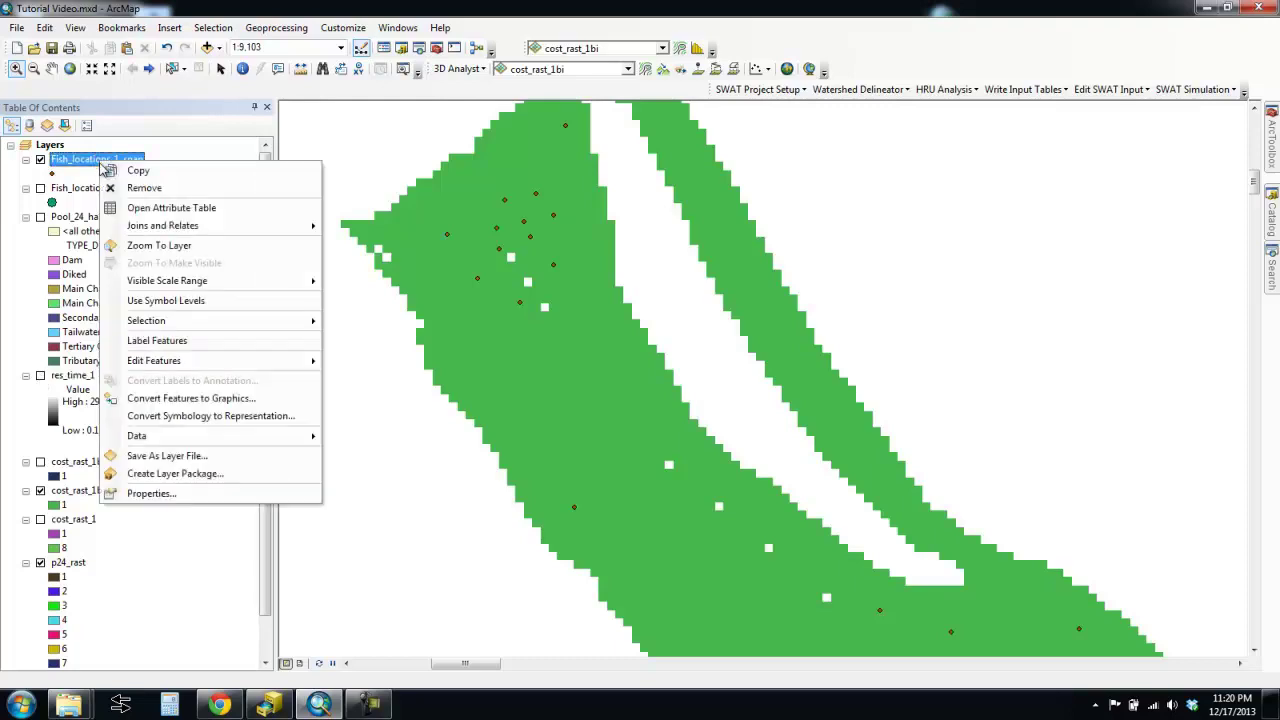
{"action": "left_click", "coordinate": [168, 208]}
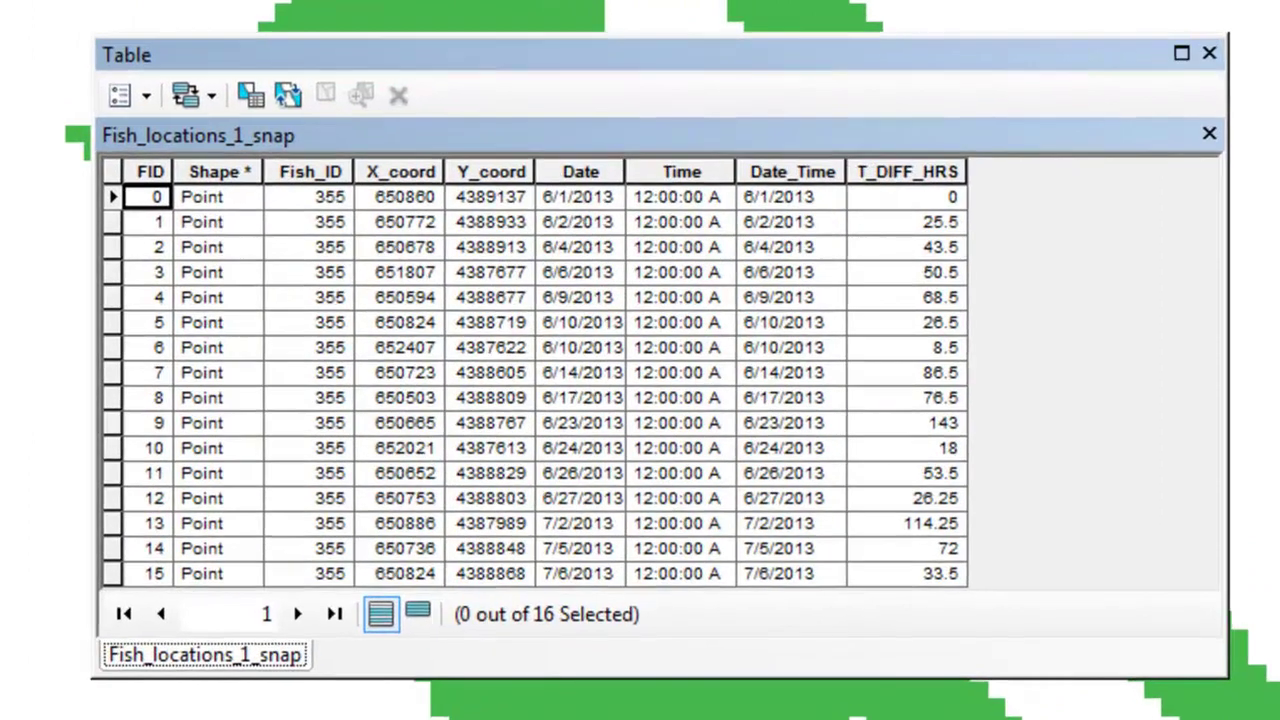
{"action": "left_click", "coordinate": [113, 198]}
{"action": "left_click_drag", "start_coordinate": [116, 222], "coordinate": [114, 226]}
{"action": "left_click_drag", "start_coordinate": [252, 60], "coordinate": [249, 280]}
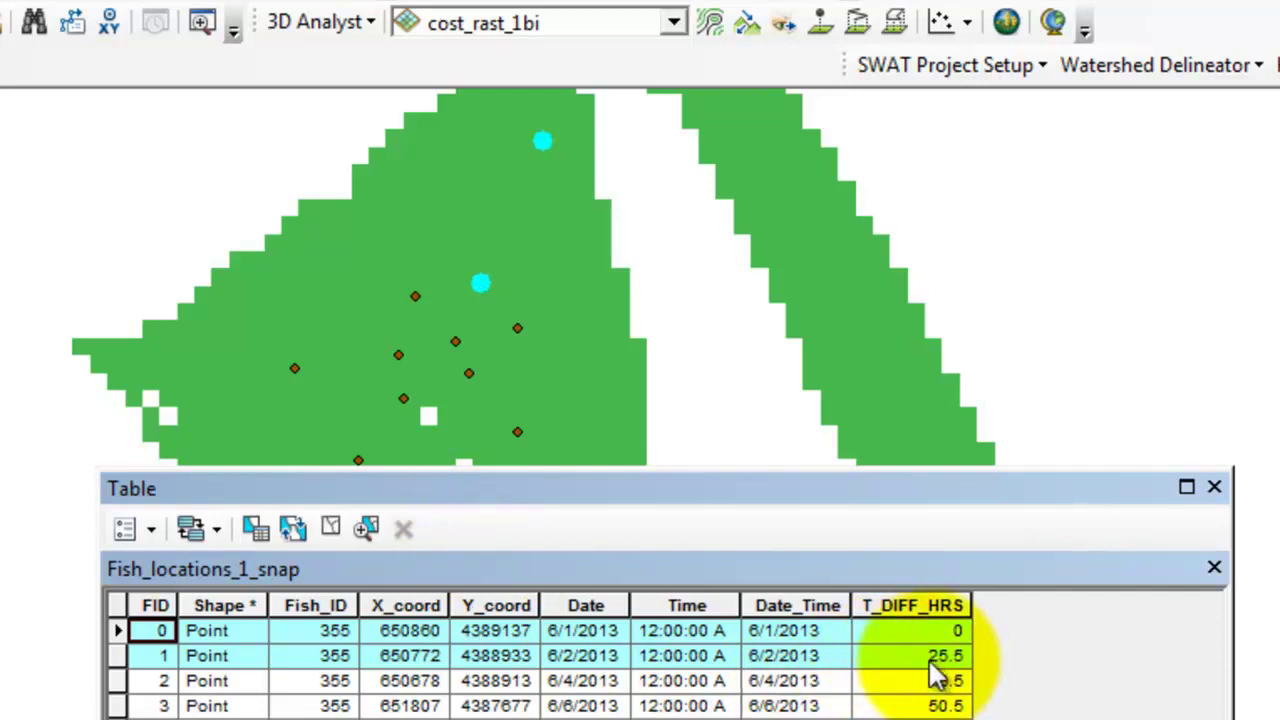
{"action": "left_click", "coordinate": [1214, 487]}
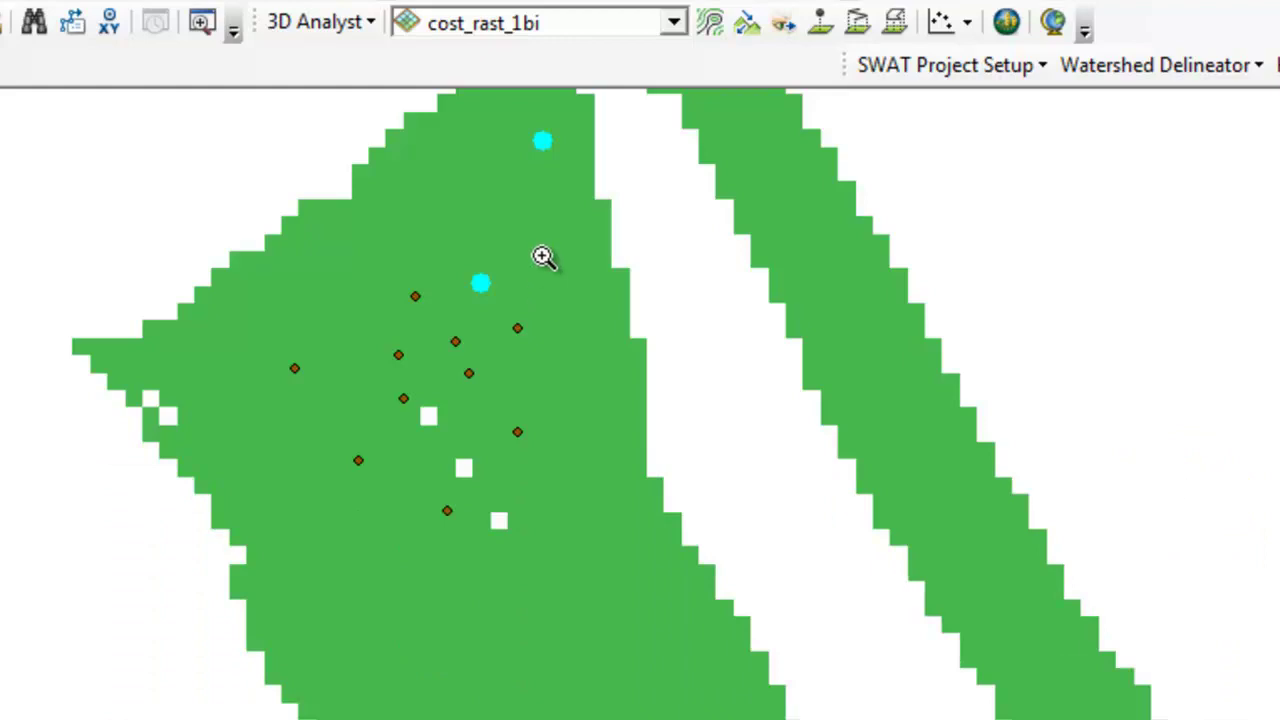
- Identify the res_time_1 pixel values along the path between the two selected fish points up close, and return to the previous extent
{"action": "left_click_drag", "start_coordinate": [410, 118], "coordinate": [590, 334]}
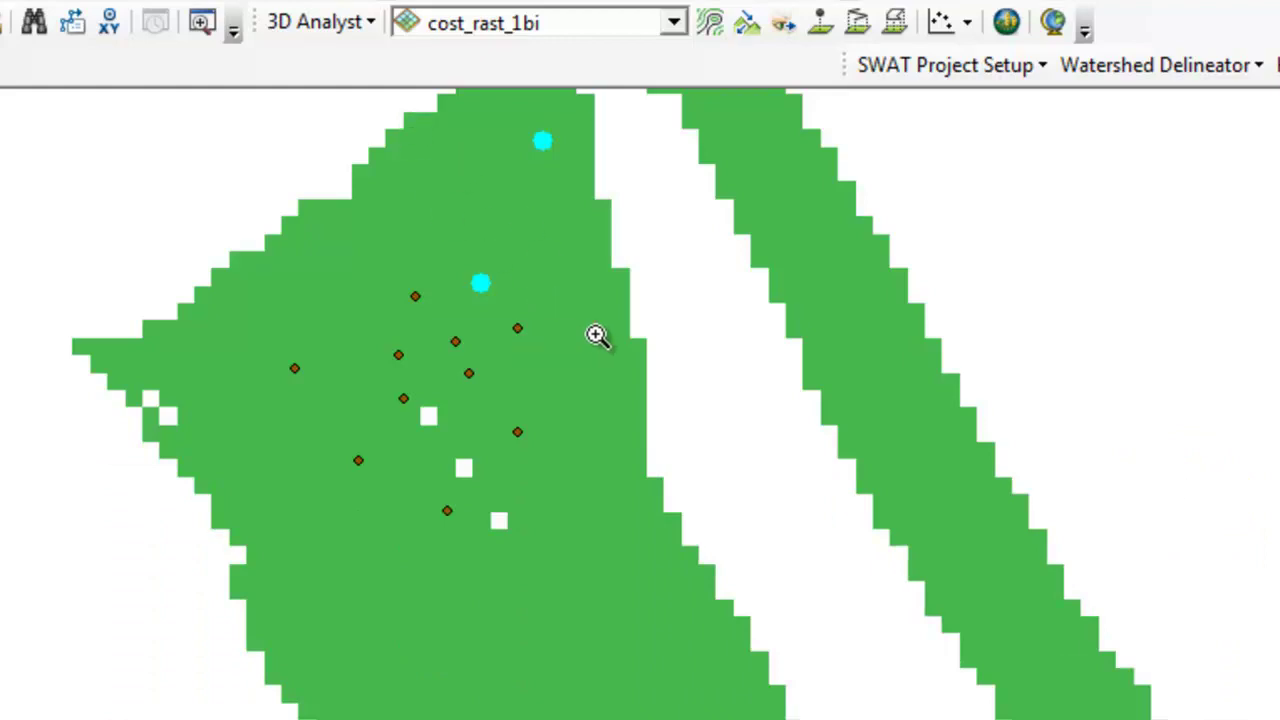
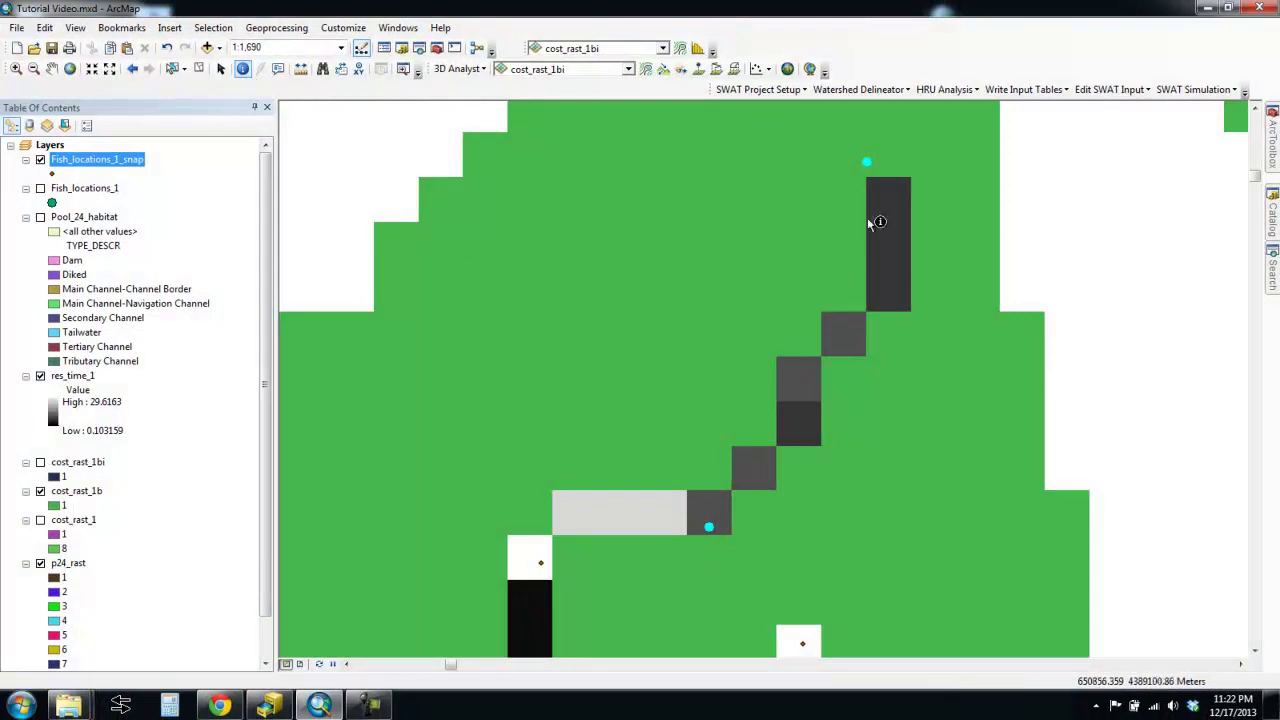
{"action": "left_click", "coordinate": [885, 193]}
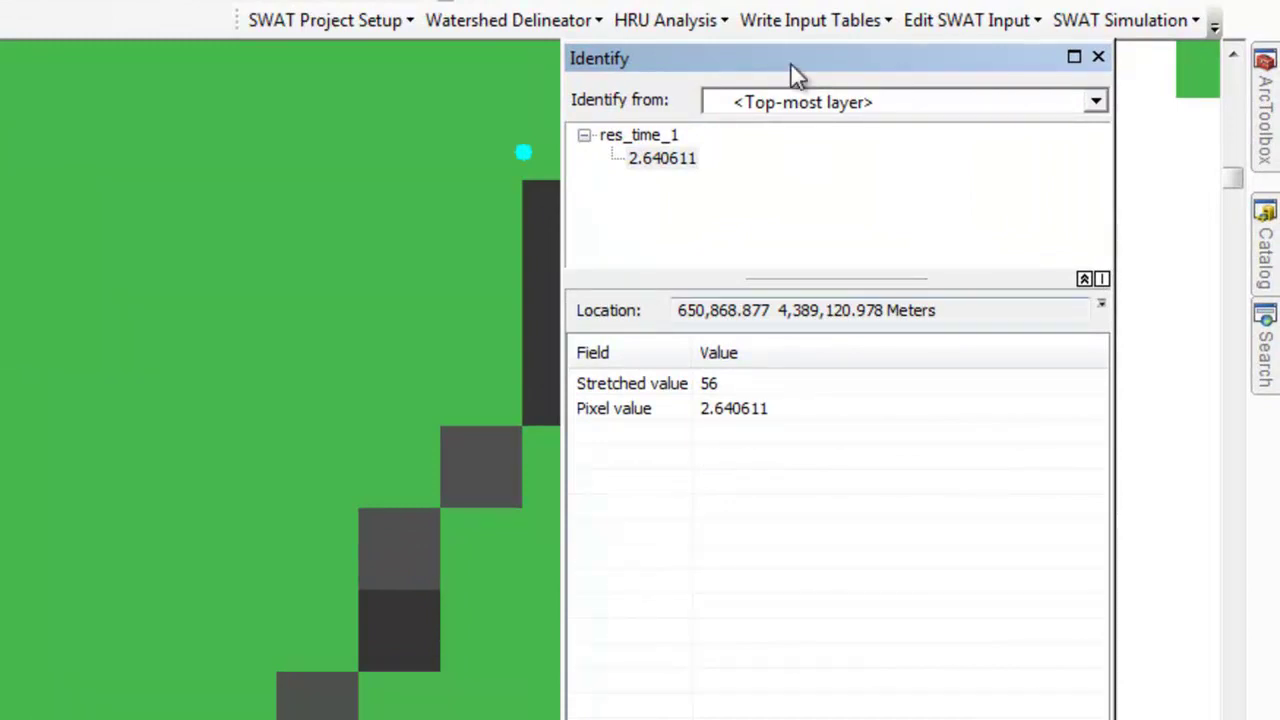
{"action": "left_click_drag", "start_coordinate": [798, 63], "coordinate": [845, 57]}
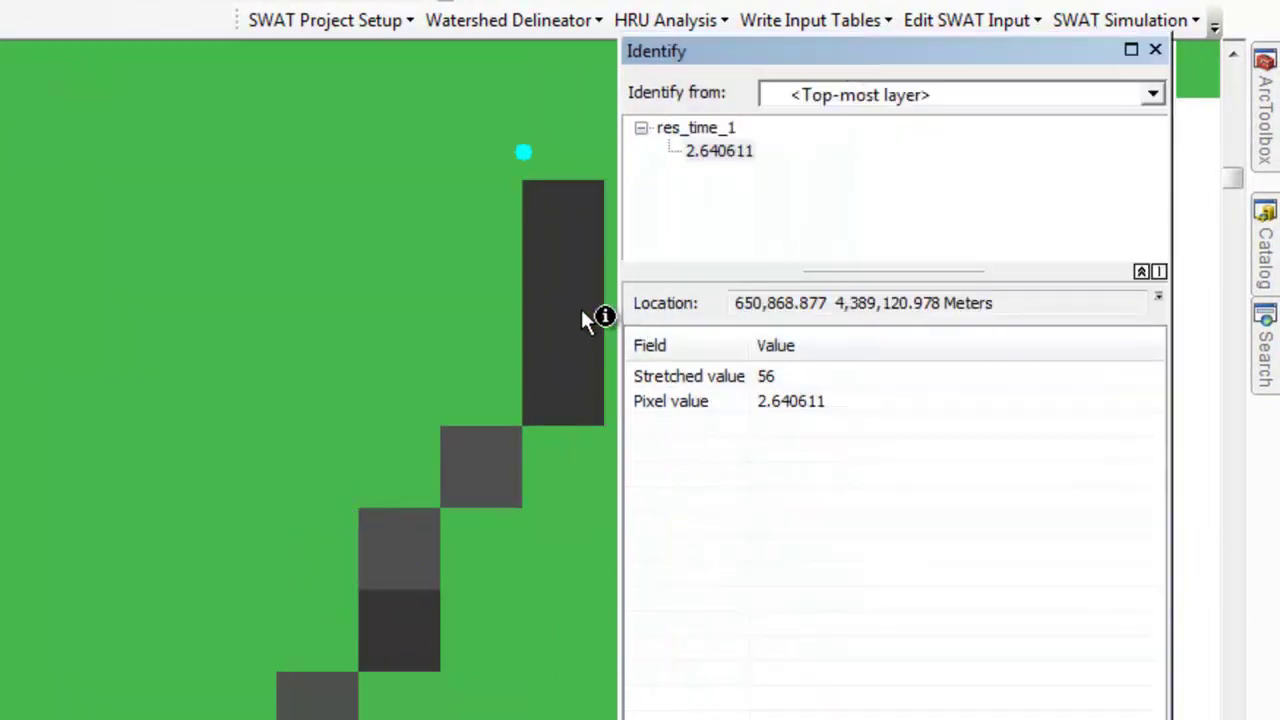
{"action": "left_click", "coordinate": [558, 287]}
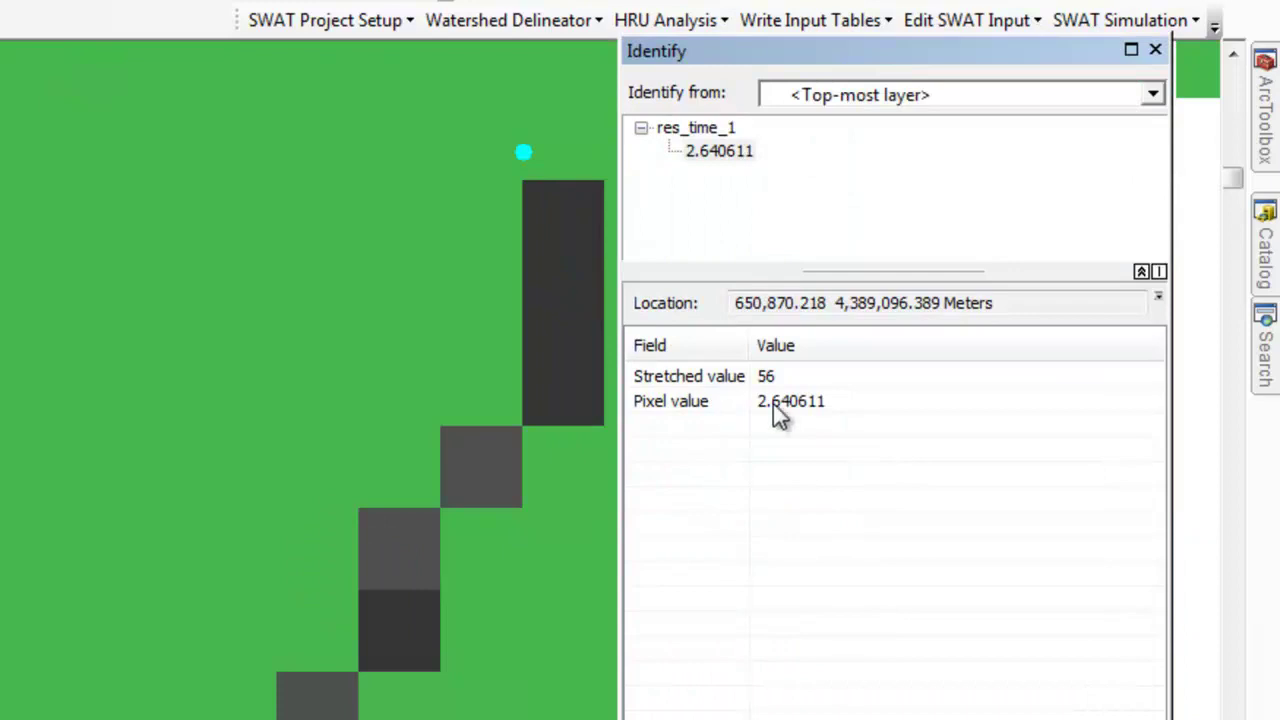
{"action": "left_click", "coordinate": [551, 401]}
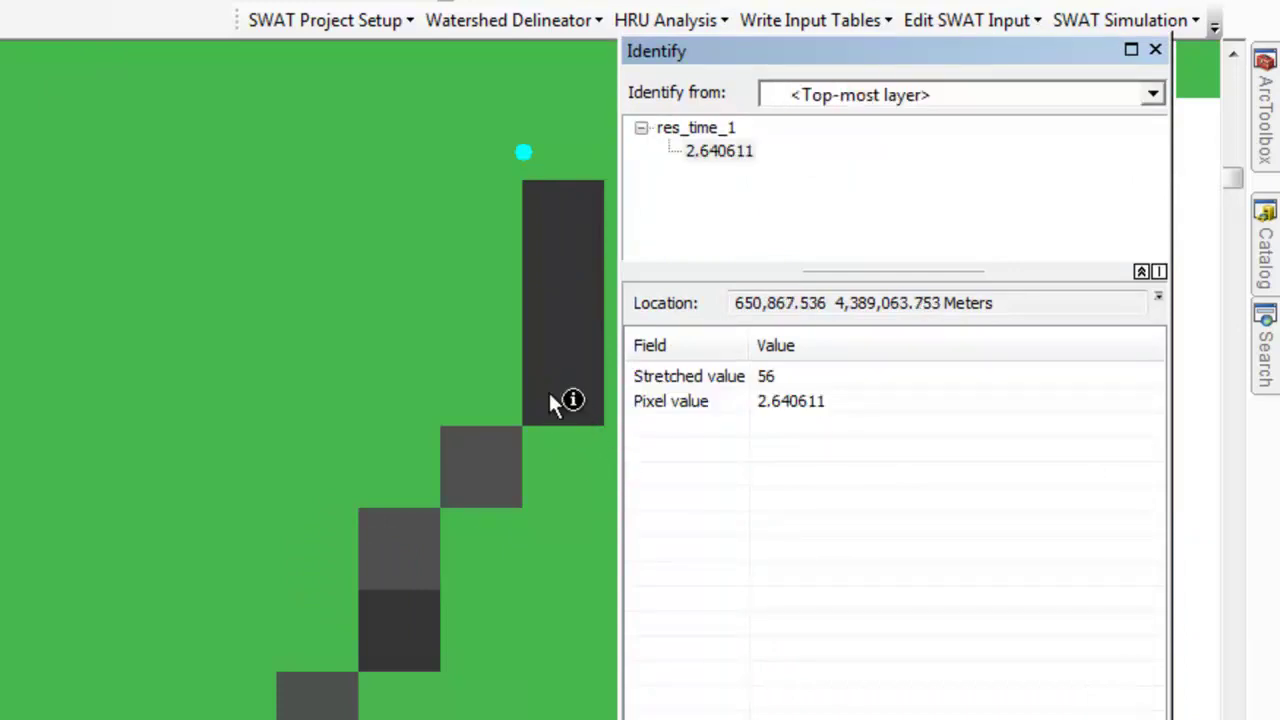
{"action": "left_click", "coordinate": [472, 472]}
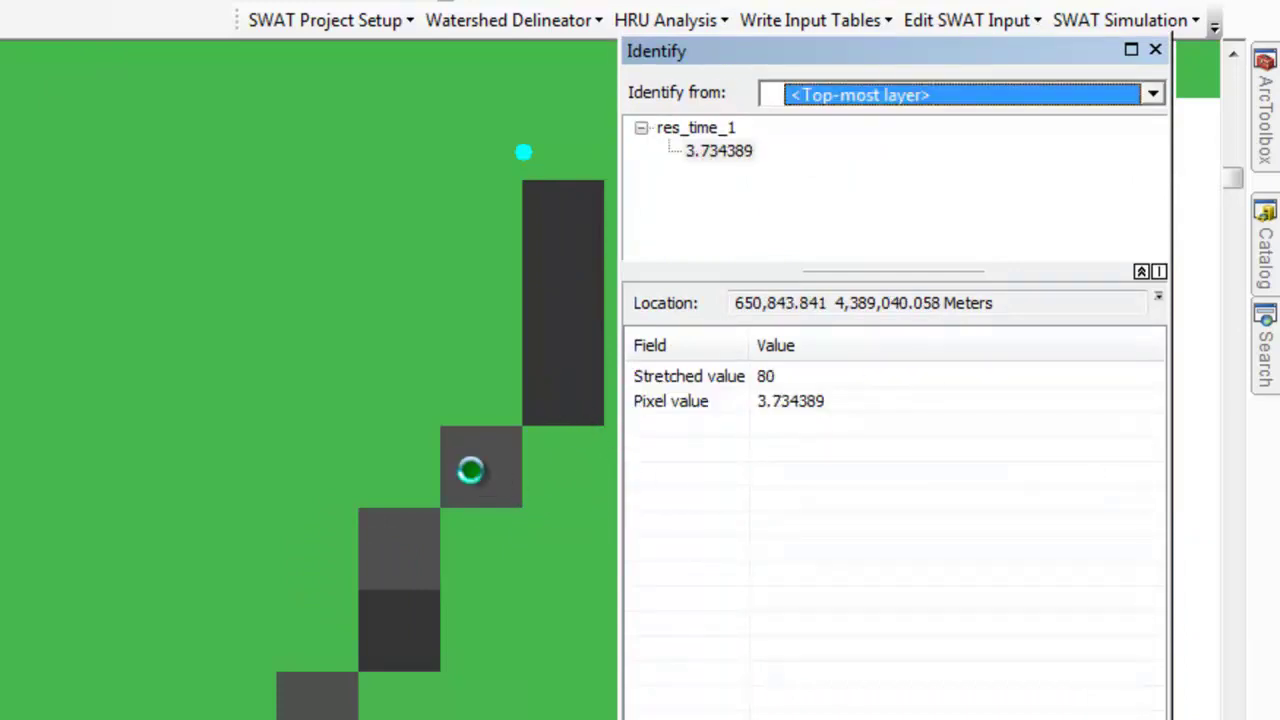
{"action": "left_click", "coordinate": [403, 540]}
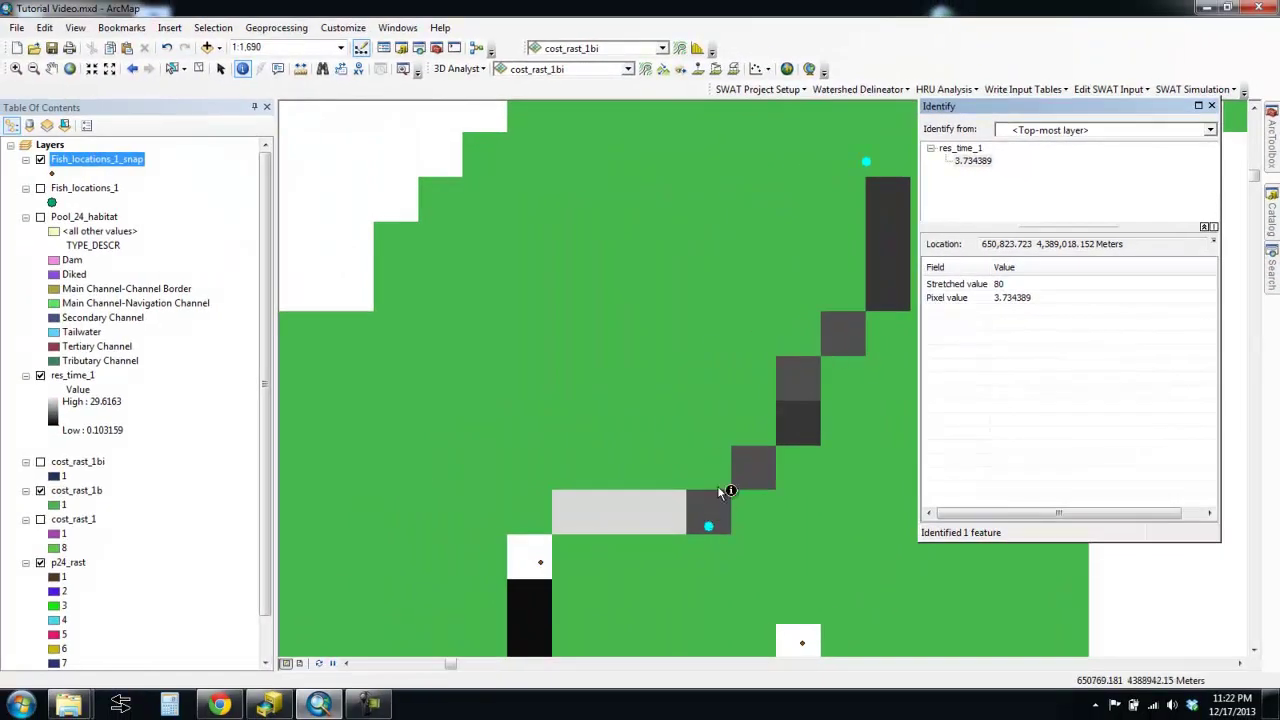
{"action": "left_click", "coordinate": [1212, 107]}
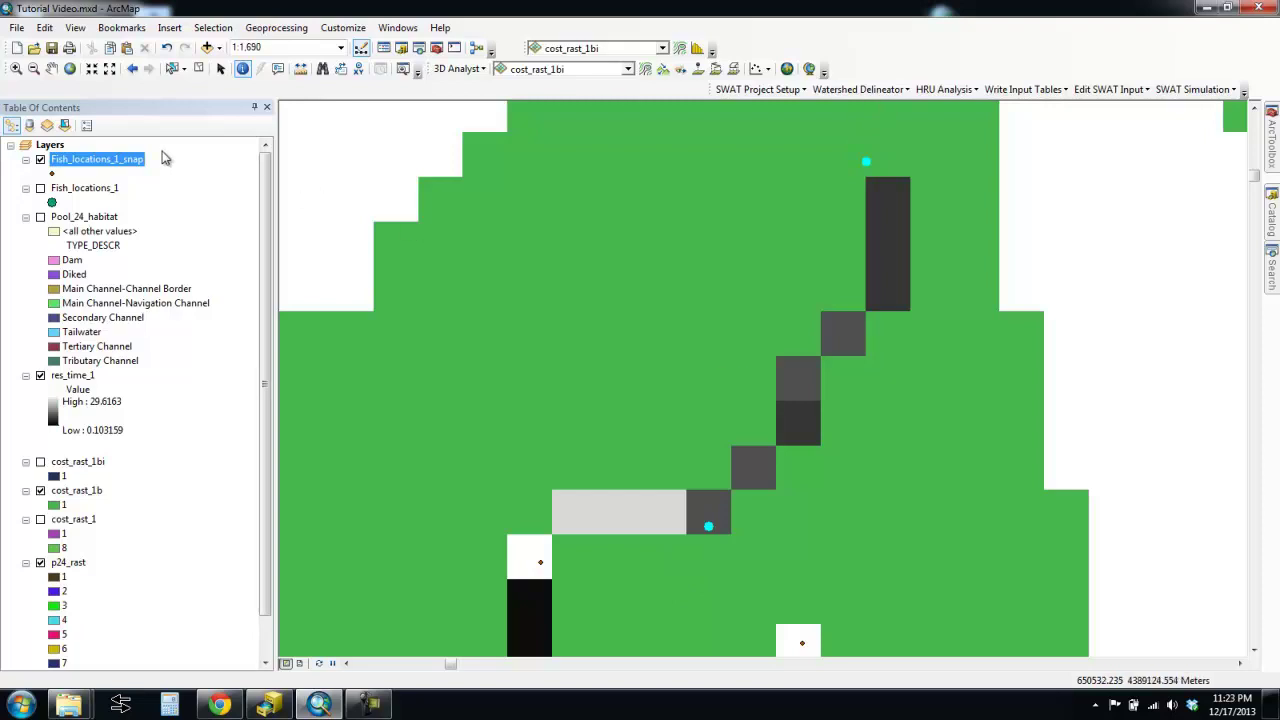
{"action": "left_click", "coordinate": [131, 69]}
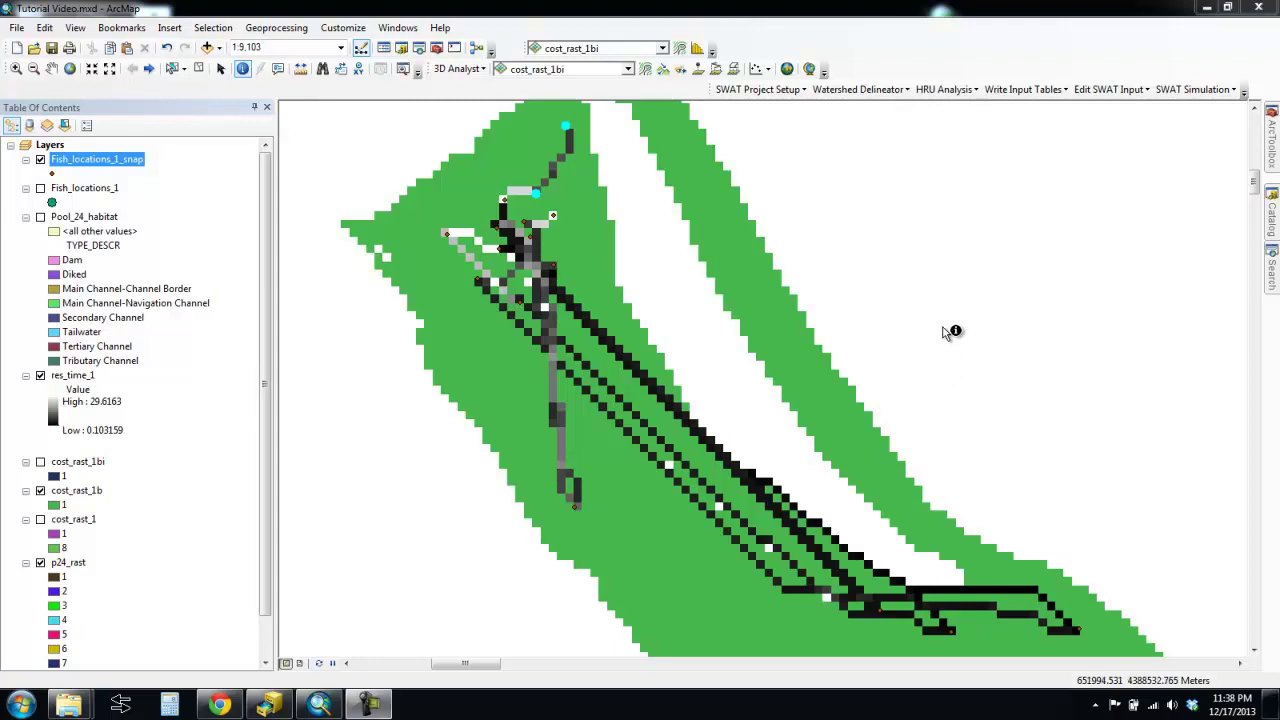
- Convert the res_time_1 path raster to point features saved as res_time_points_1.shp in the home folder, and examine the points up close
{"action": "mouse_move", "coordinate": [1273, 139]}
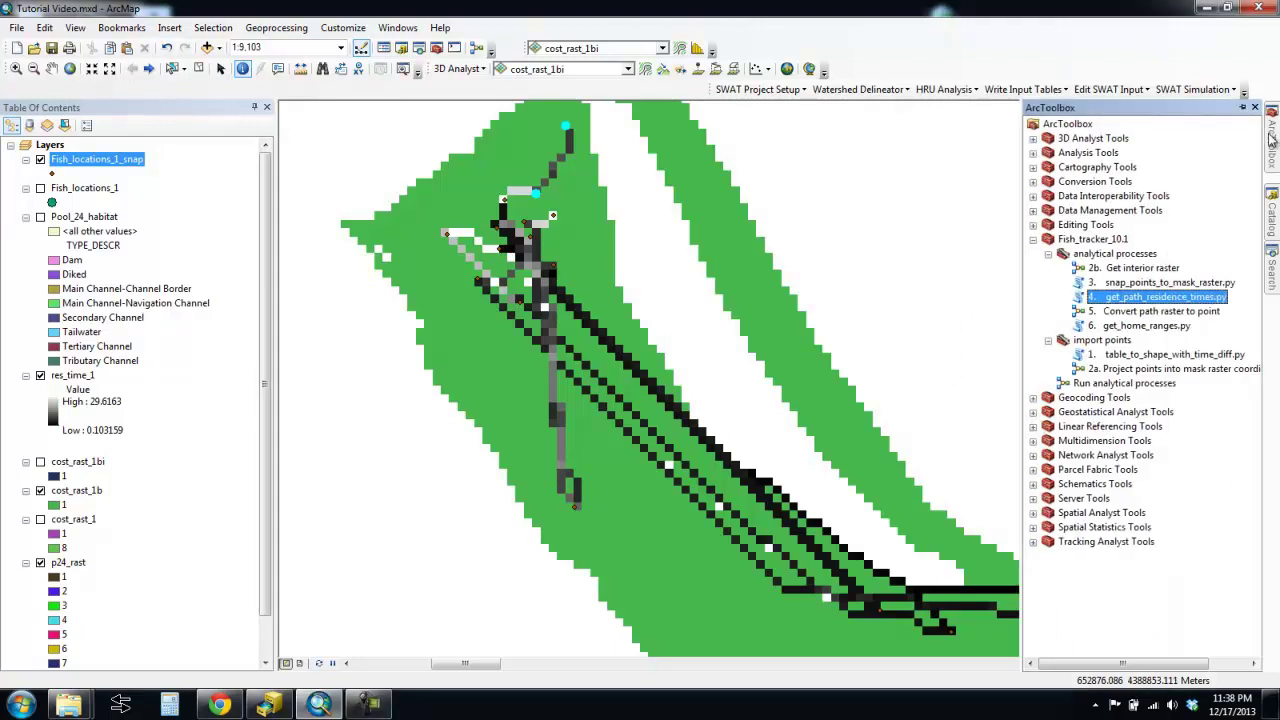
{"action": "double_click", "coordinate": [1118, 314]}
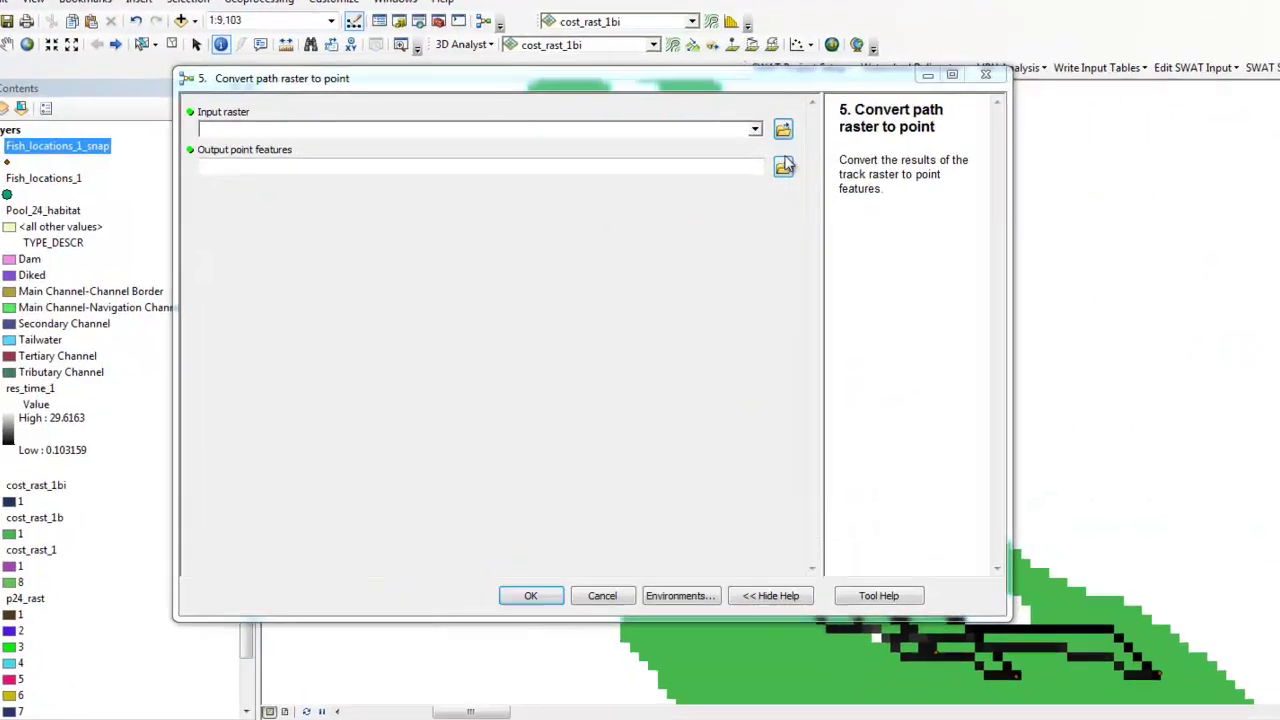
{"action": "left_click", "coordinate": [718, 140]}
{"action": "left_click", "coordinate": [230, 126]}
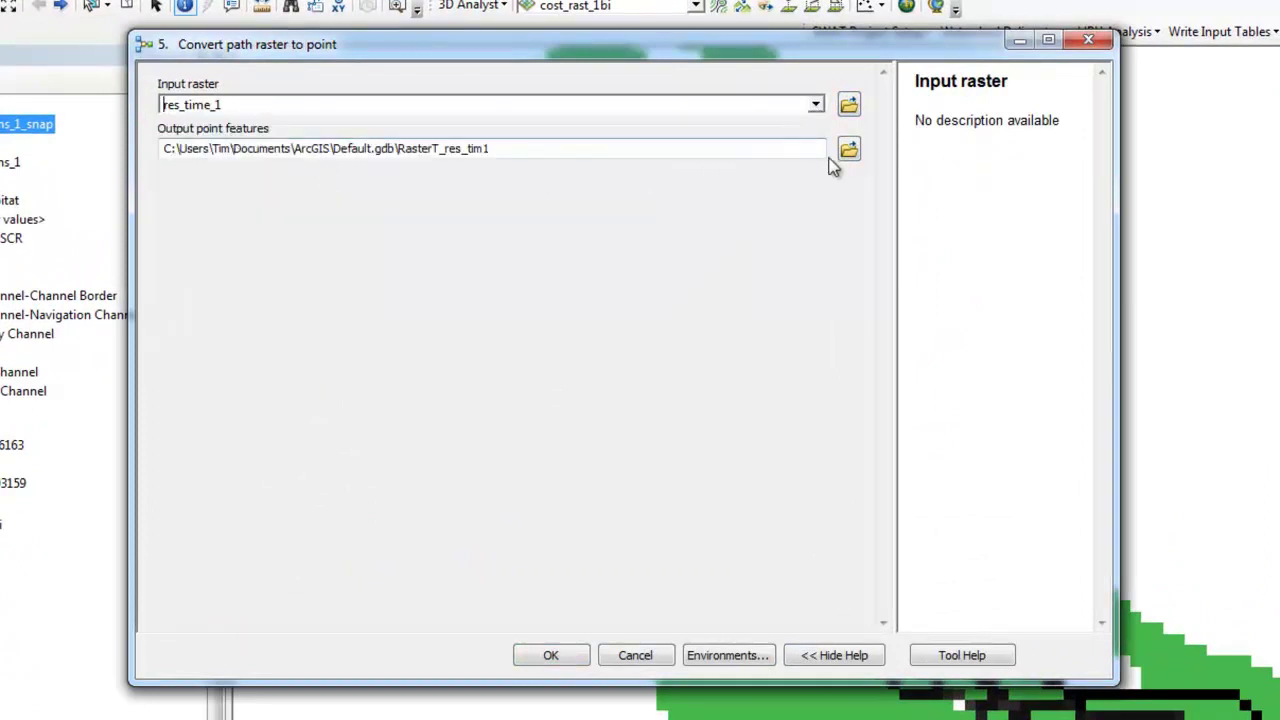
{"action": "left_click", "coordinate": [858, 148]}
{"action": "left_click", "coordinate": [849, 150]}
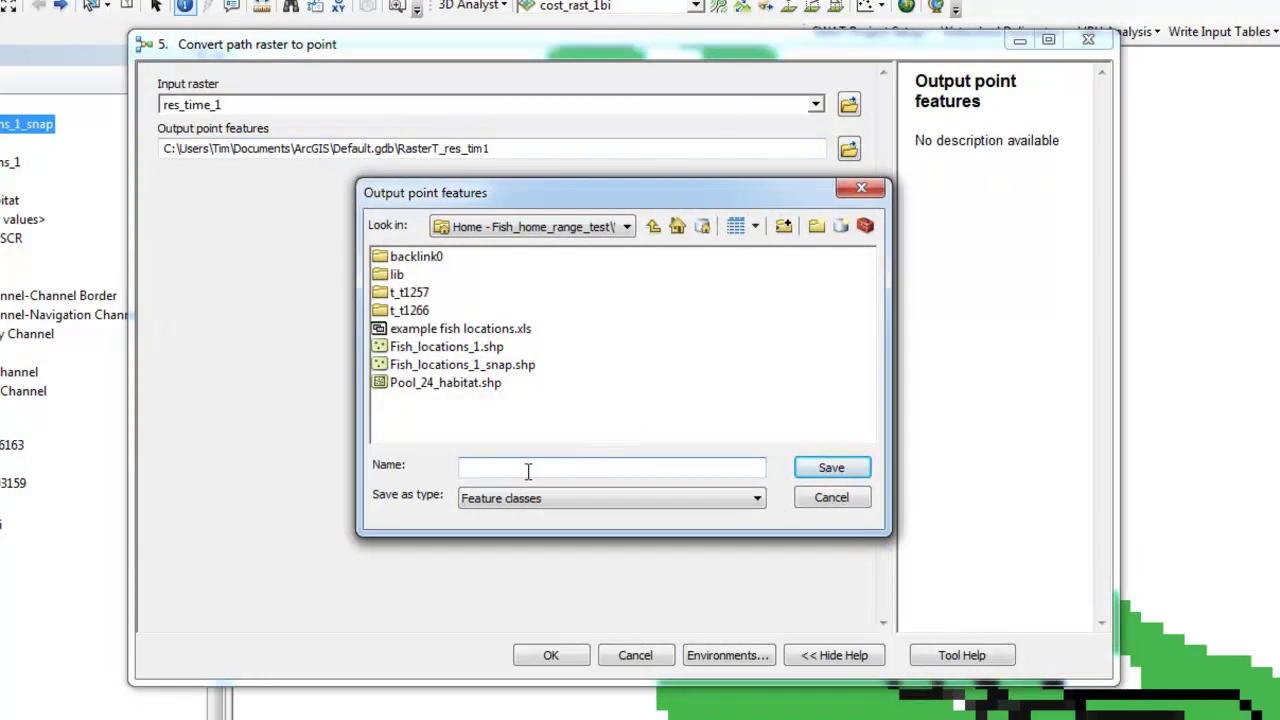
{"action": "type", "text": "res_time_points_1"}
{"action": "left_click", "coordinate": [811, 467]}
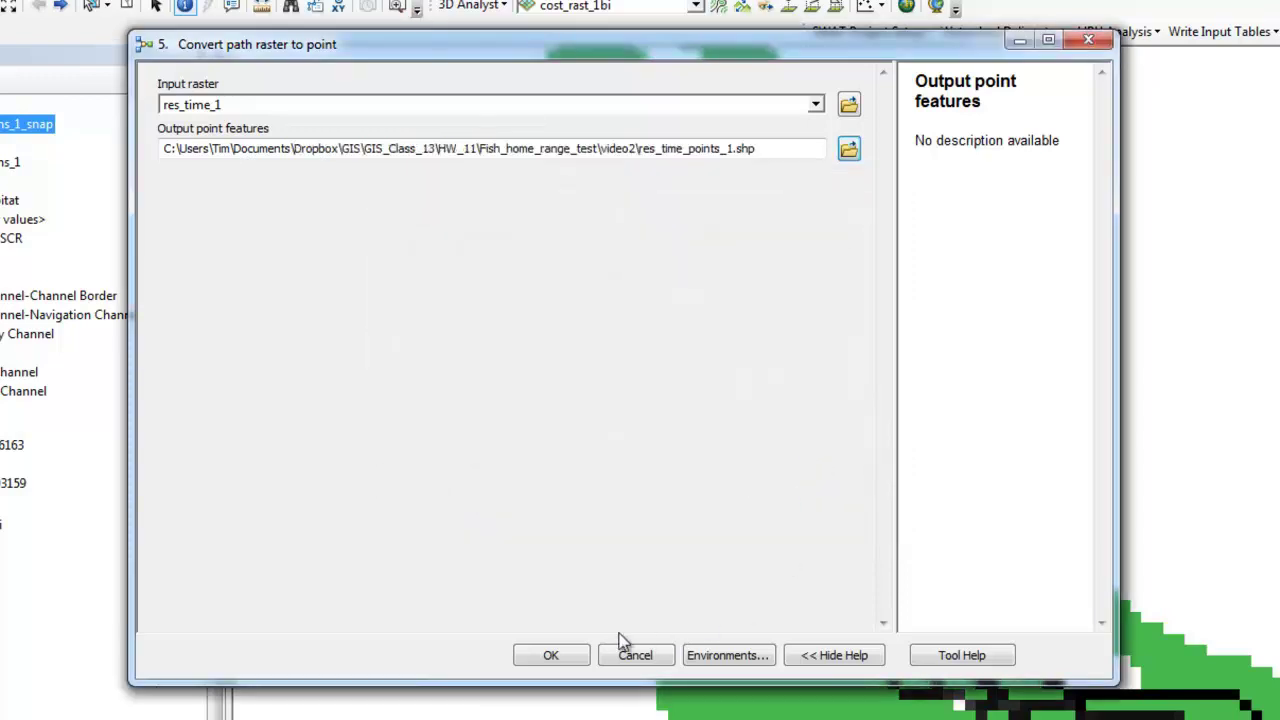
{"action": "left_click", "coordinate": [551, 650]}
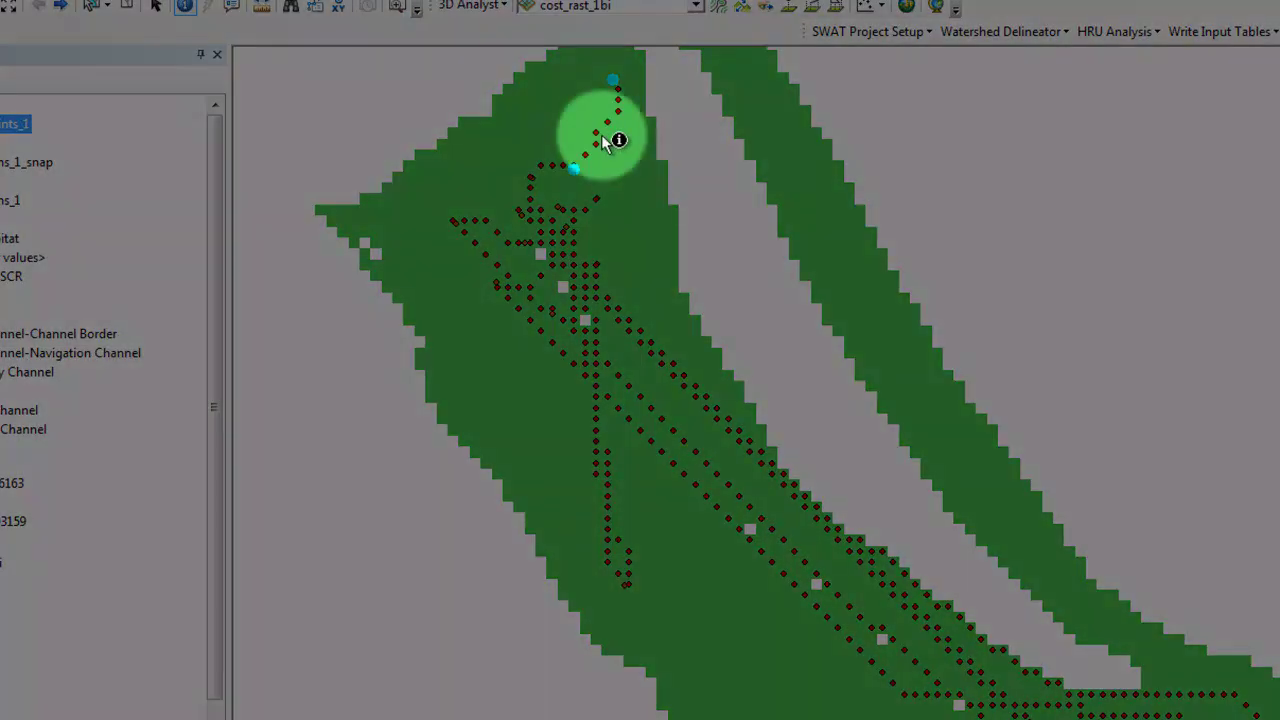
{"action": "left_click", "coordinate": [60, 6]}
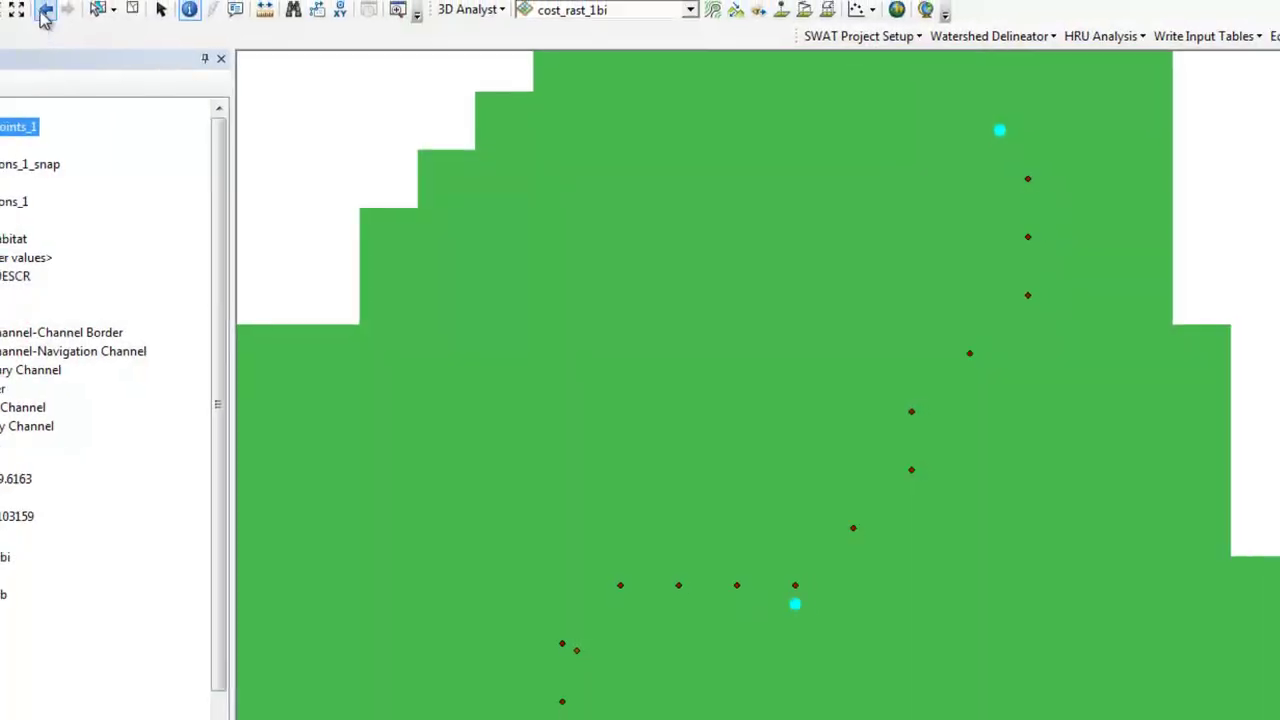
{"action": "left_click", "coordinate": [39, 7]}
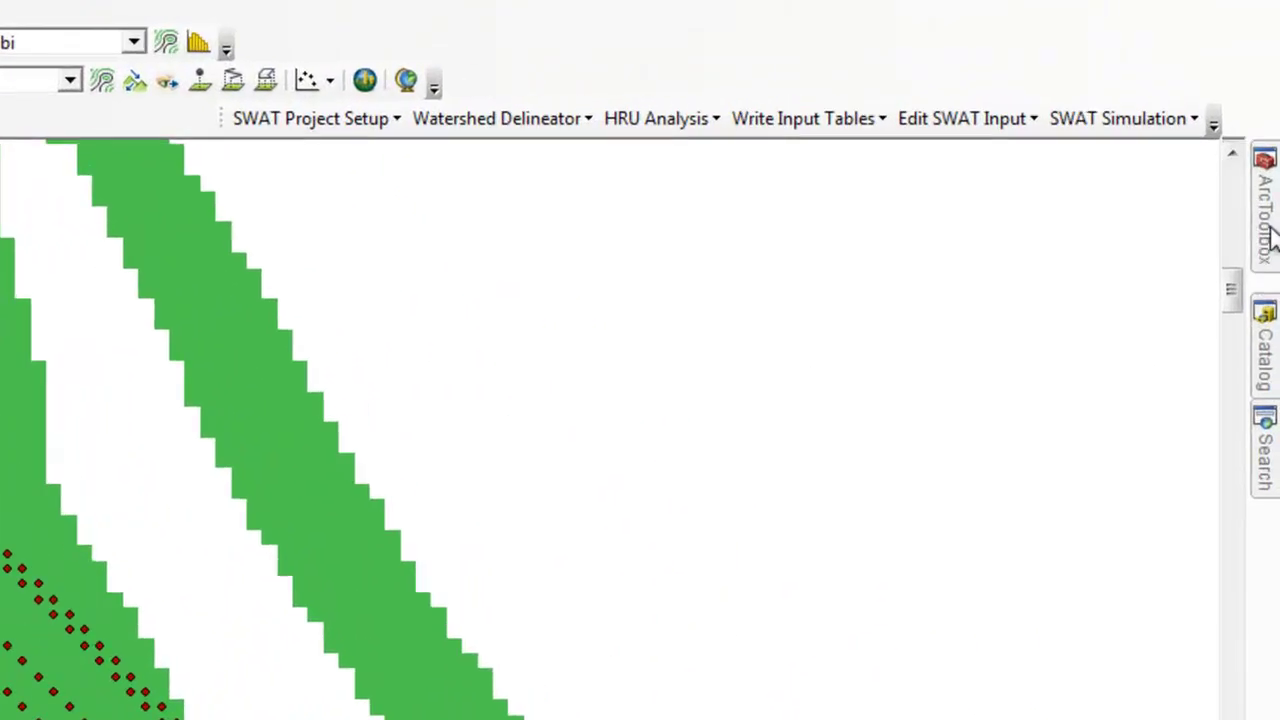
- Open the get_home_ranges.py tool with res_time_points_1 as input, and save the 50th percentile raster as p50_1 in the home folder
{"action": "left_click", "coordinate": [1272, 140]}
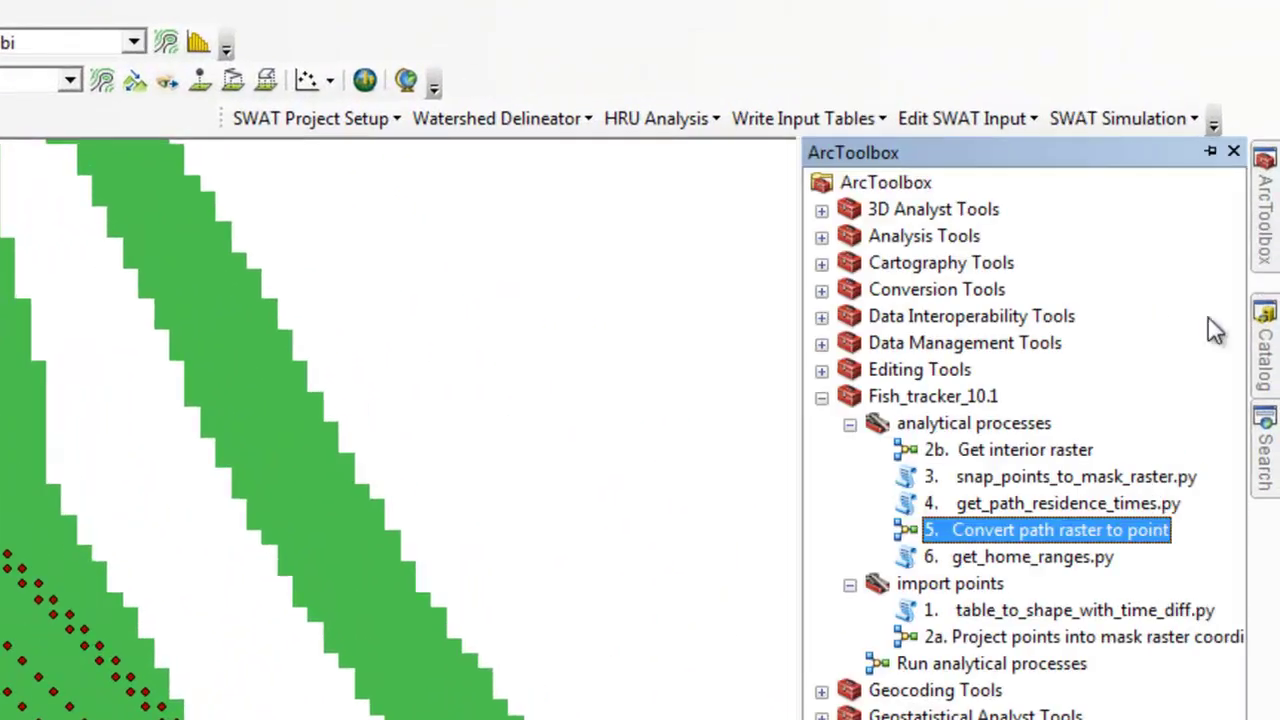
{"action": "double_click", "coordinate": [975, 558]}
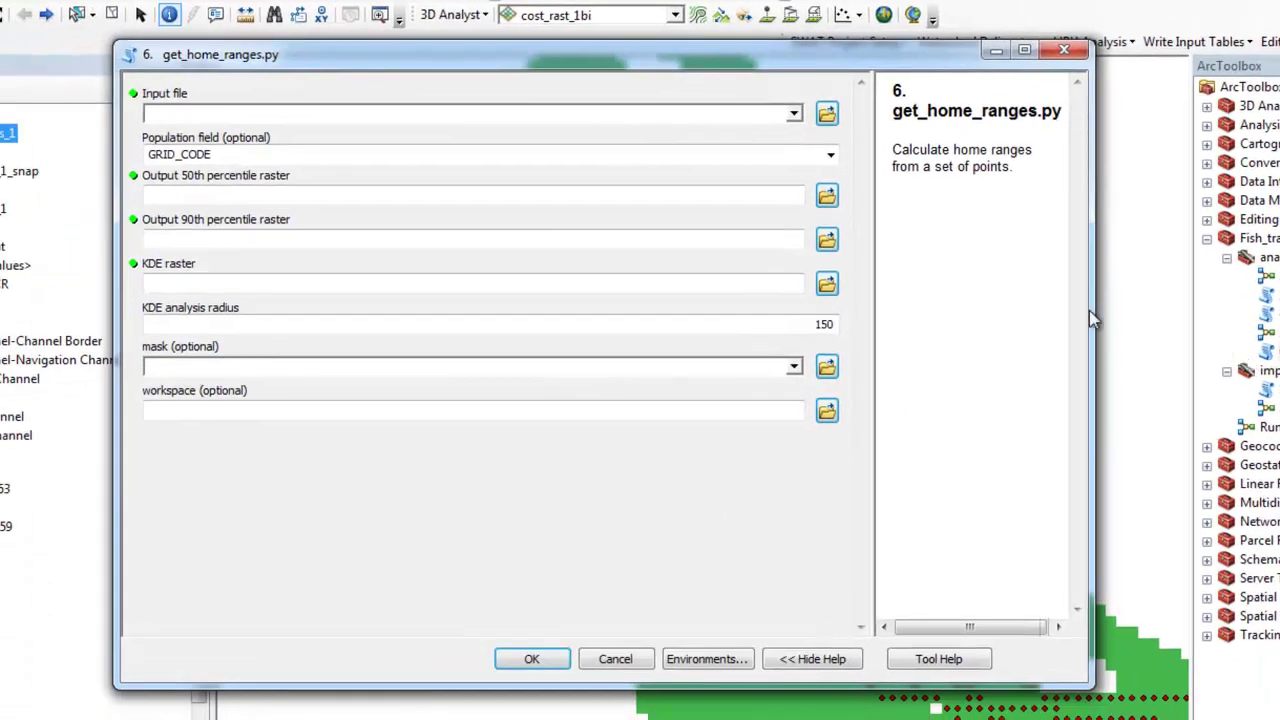
{"action": "left_click", "coordinate": [794, 116]}
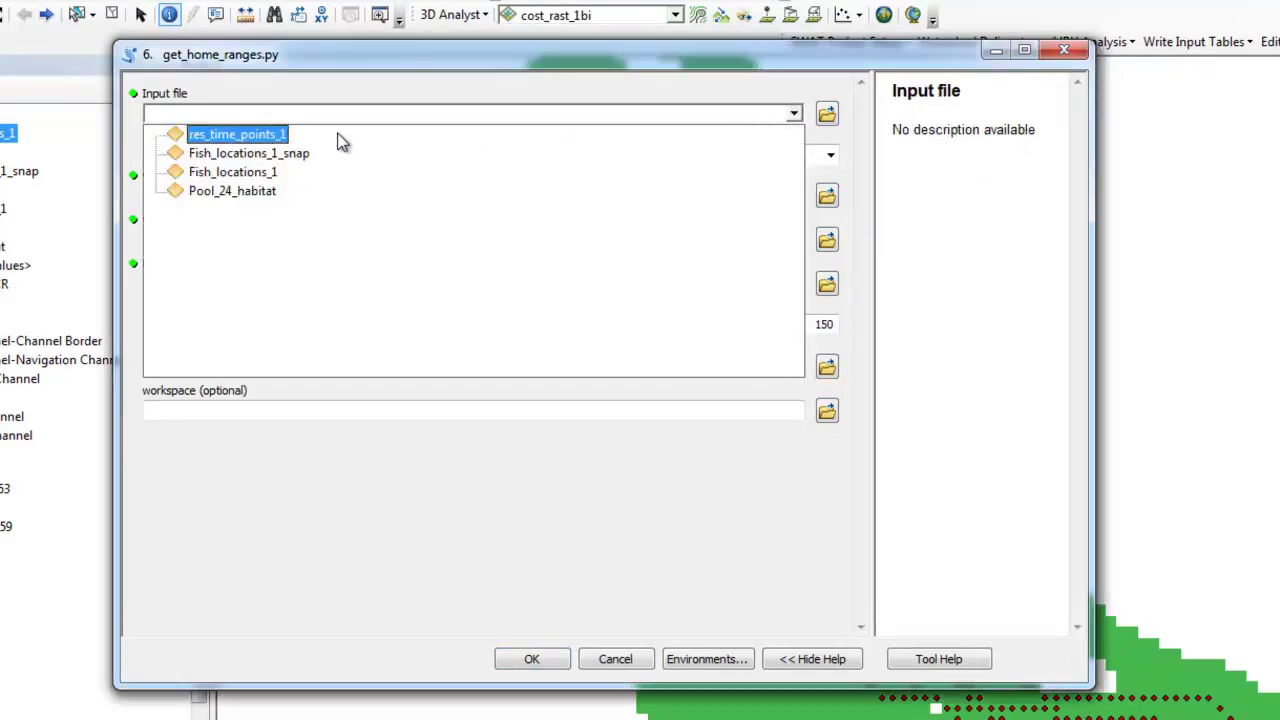
{"action": "left_click", "coordinate": [235, 136]}
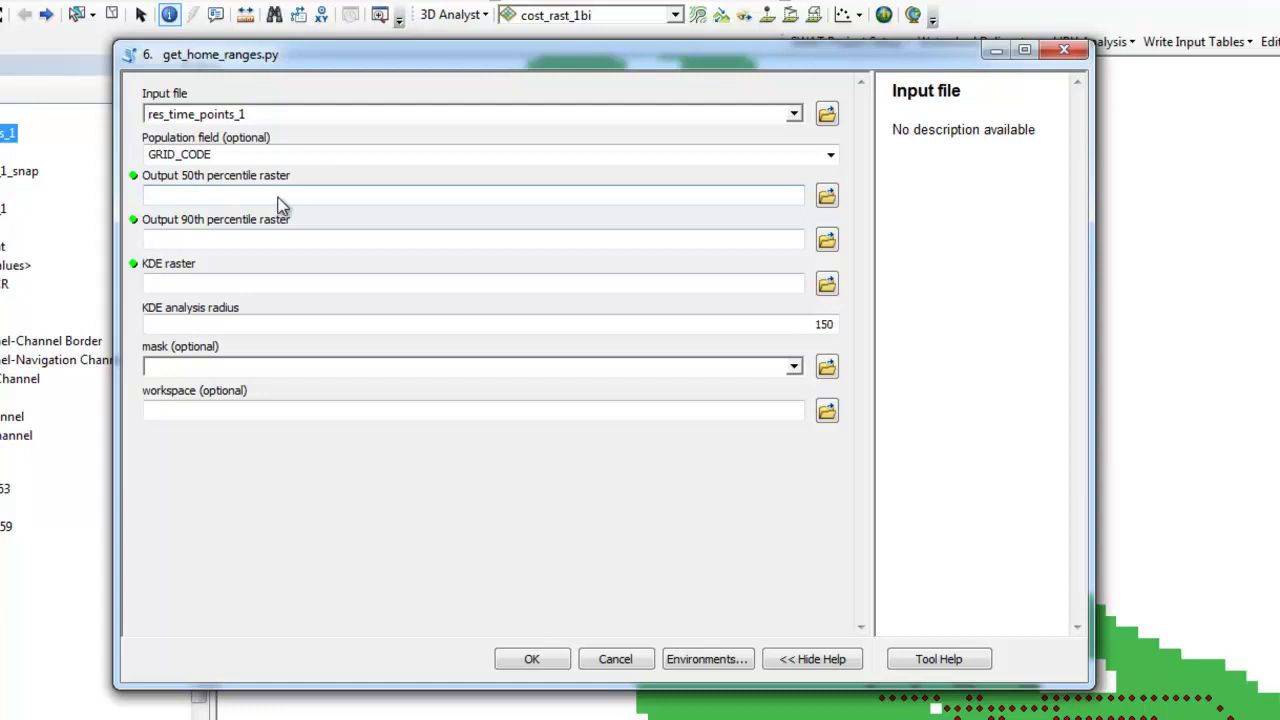
{"action": "left_click", "coordinate": [826, 197]}
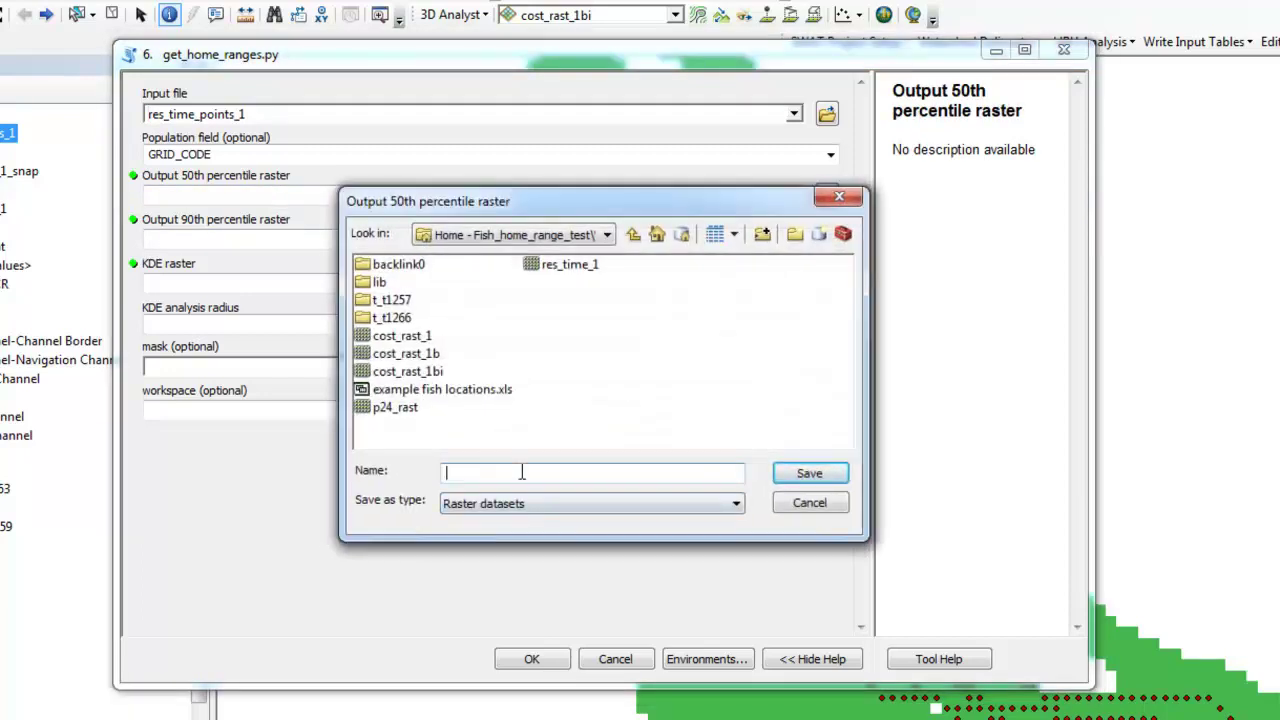
{"action": "type", "text": "p50_1"}
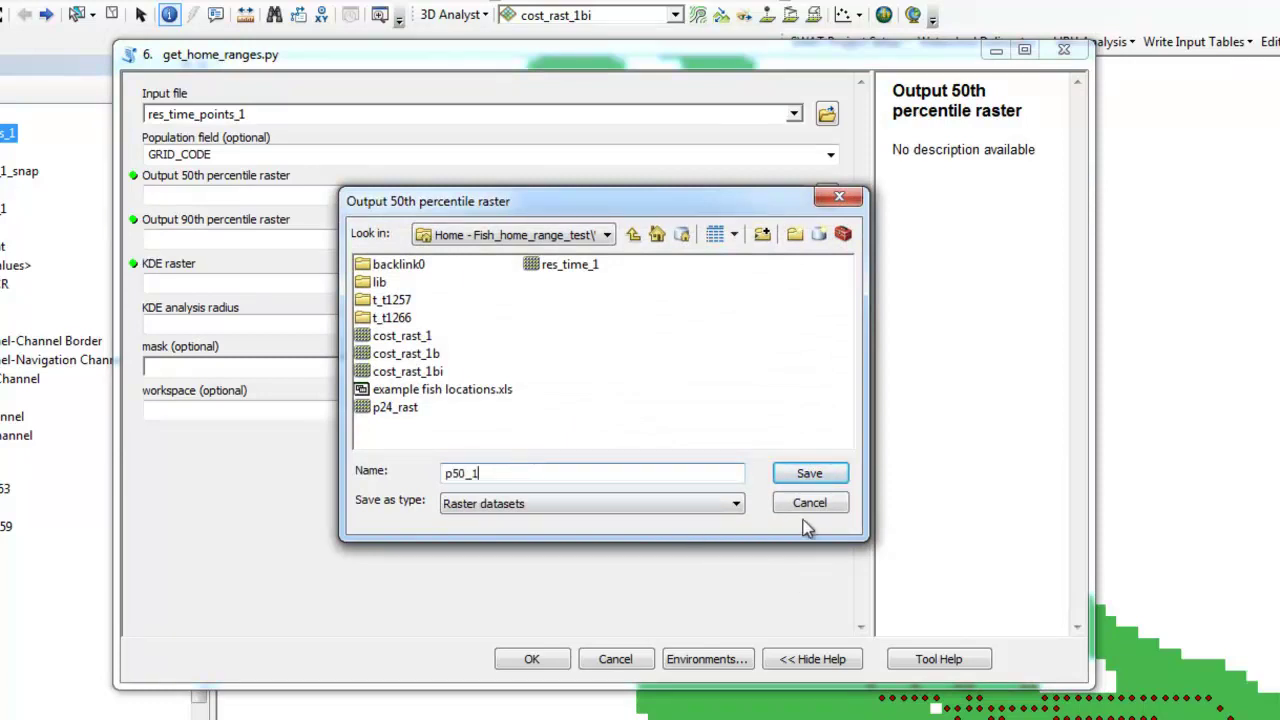
{"action": "left_click", "coordinate": [810, 475]}
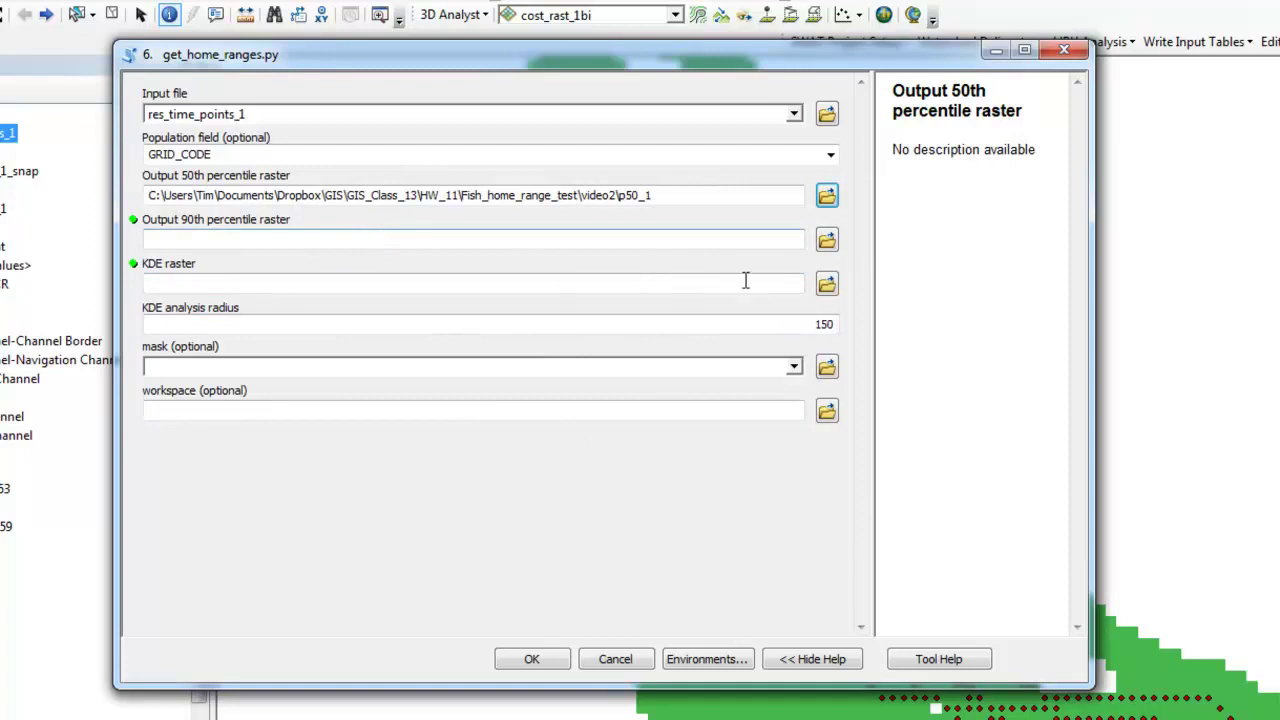
- Set the output 90th percentile raster to p90_1 in the home folder
{"action": "left_click", "coordinate": [834, 246]}
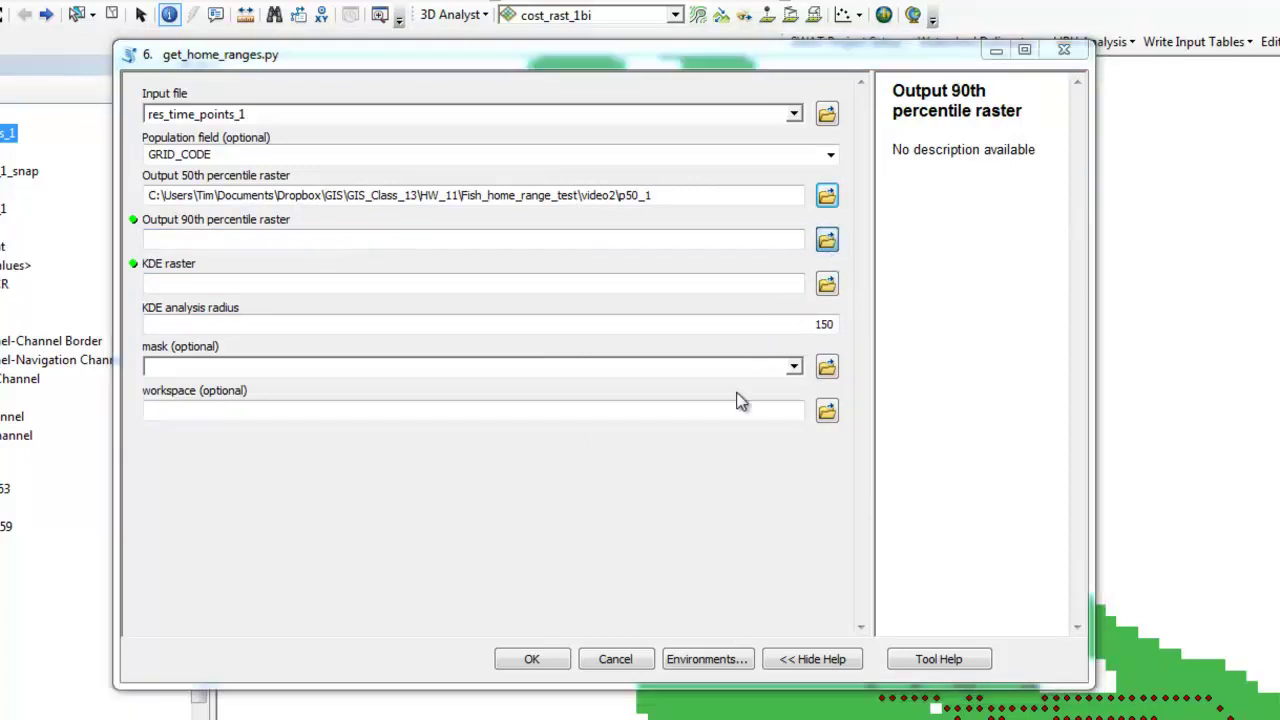
{"action": "type", "text": "P90"}
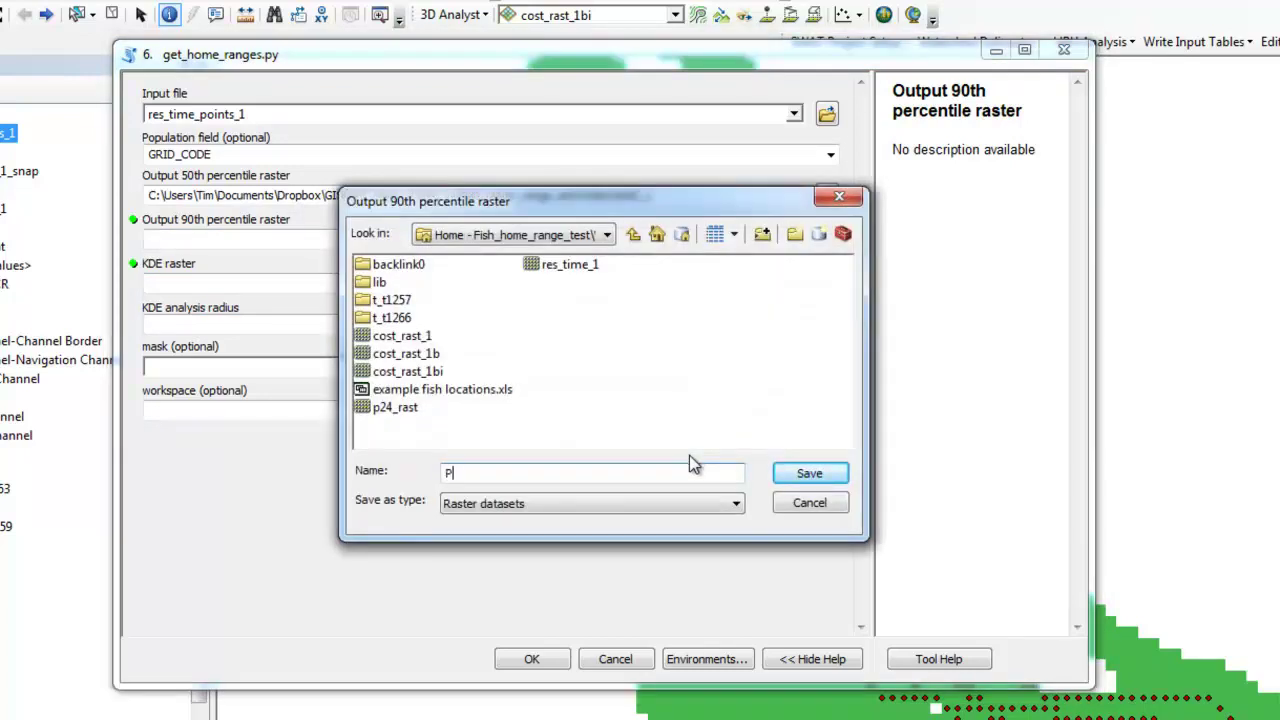
{"action": "key", "text": "BackSpace"}
{"action": "key", "text": "BackSpace"}
{"action": "key", "text": "BackSpace"}
{"action": "type", "text": "p90_1"}
{"action": "left_click", "coordinate": [810, 473]}
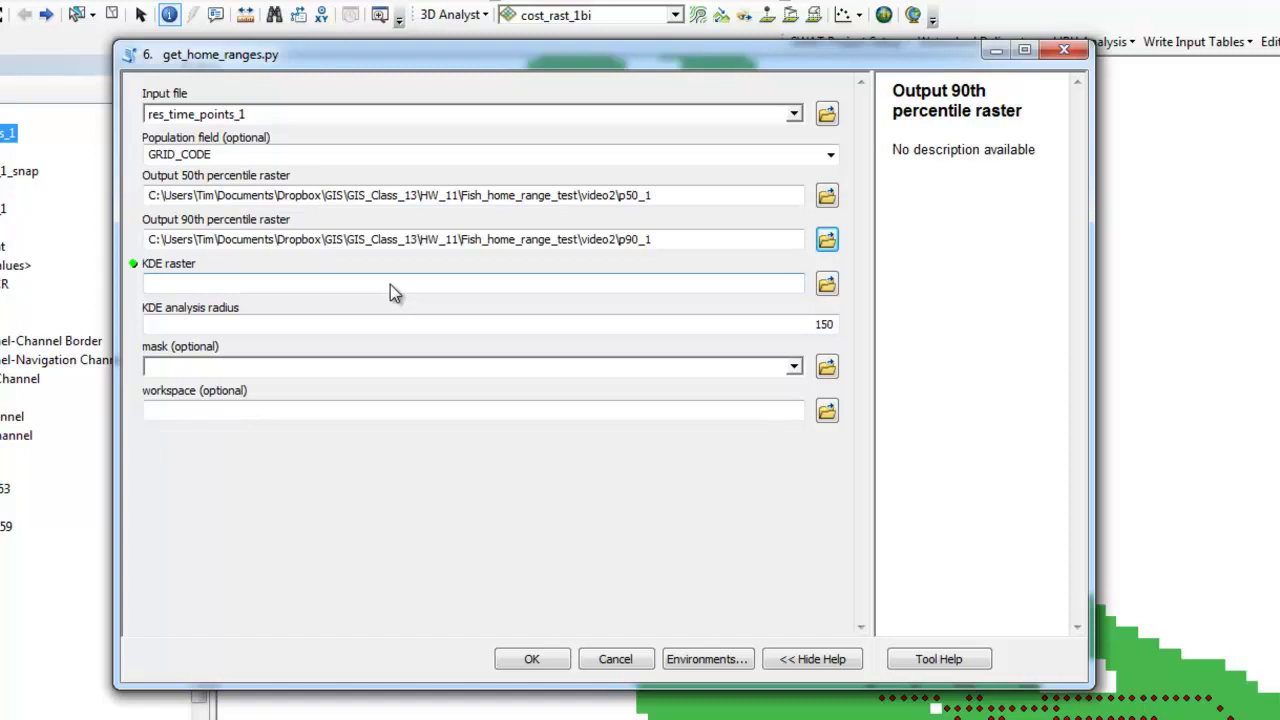
- Save the KDE raster as kde_1 in the home folder, and use cost_rast_1b as the mask
{"action": "left_click", "coordinate": [826, 284]}
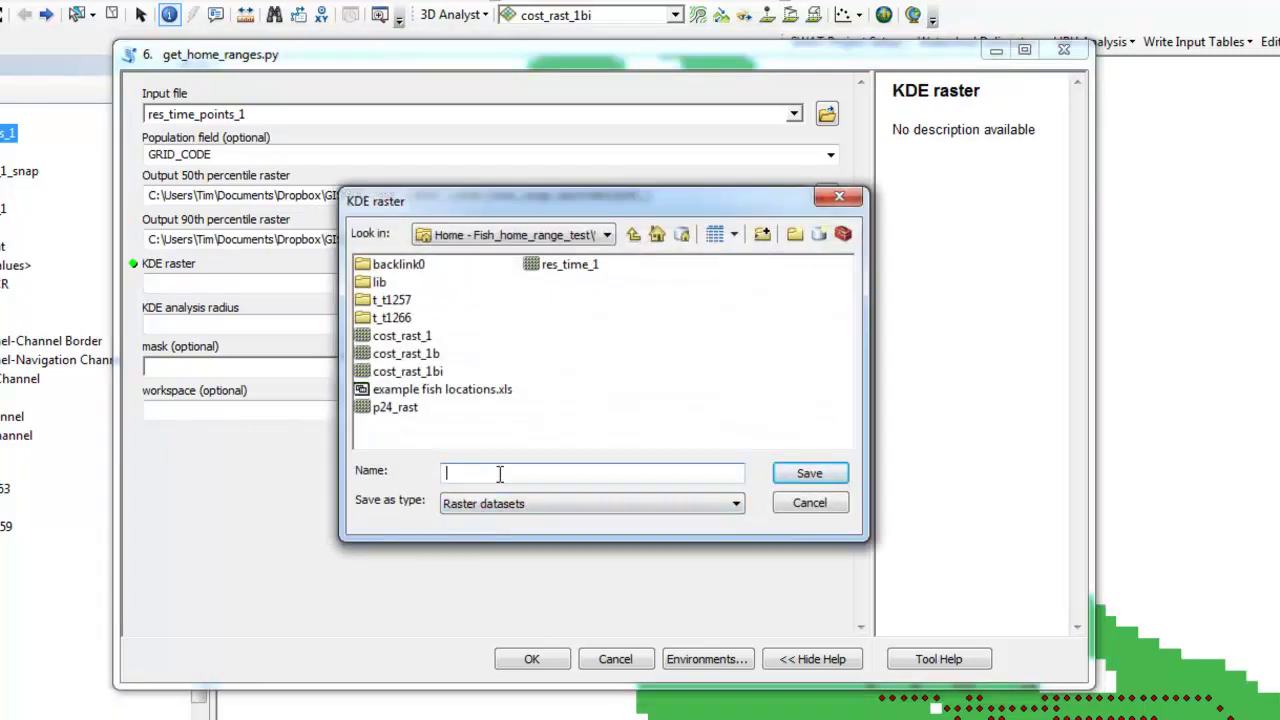
{"action": "type", "text": "kde_1"}
{"action": "left_click", "coordinate": [827, 477]}
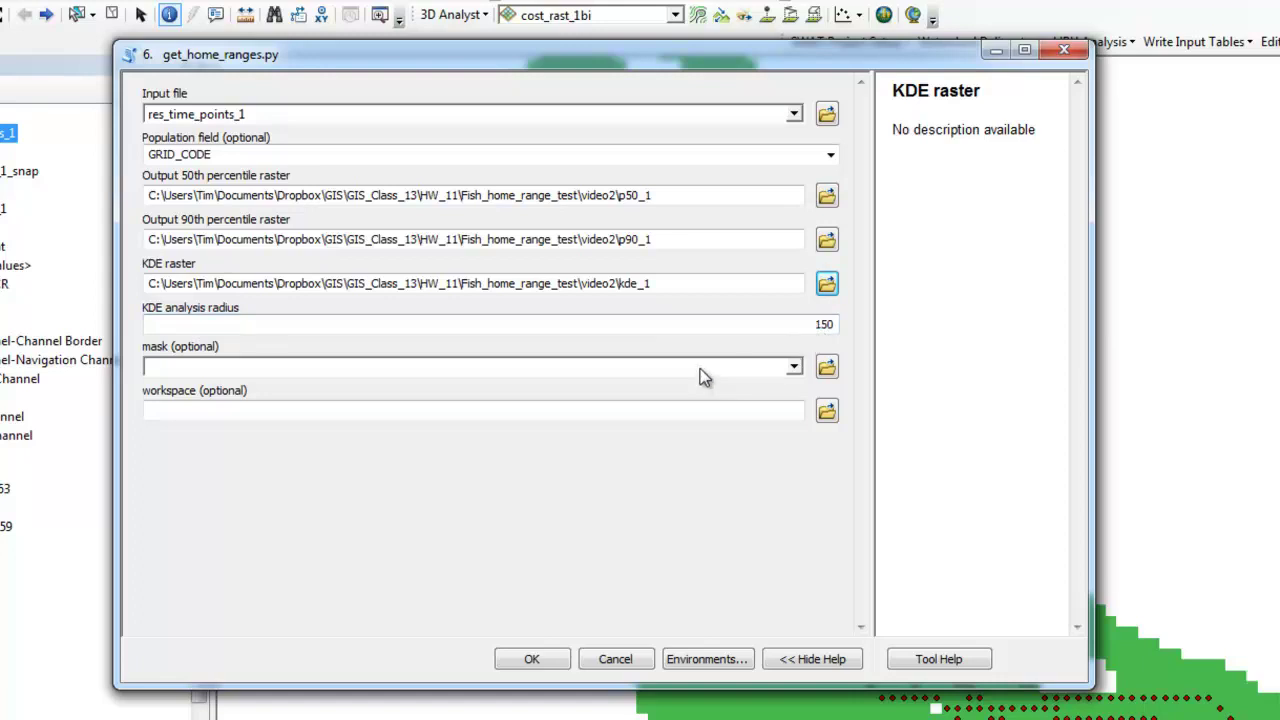
{"action": "left_click", "coordinate": [794, 368]}
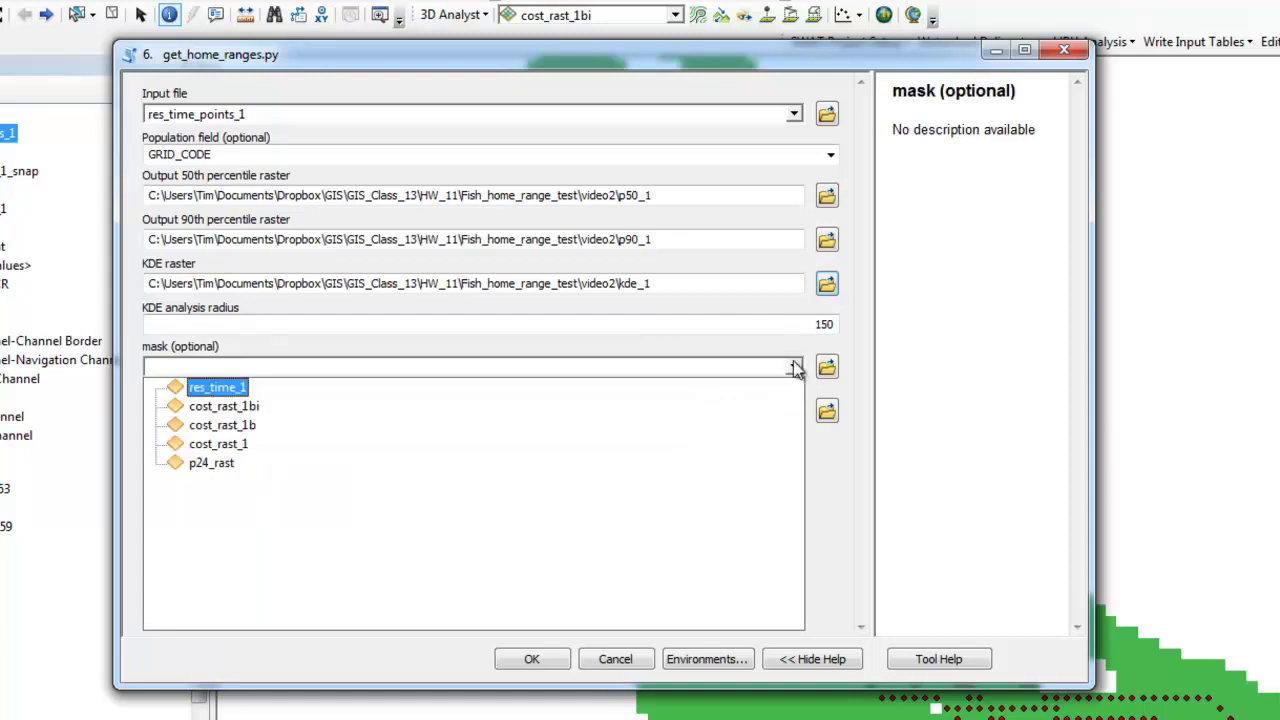
{"action": "left_click", "coordinate": [240, 427]}
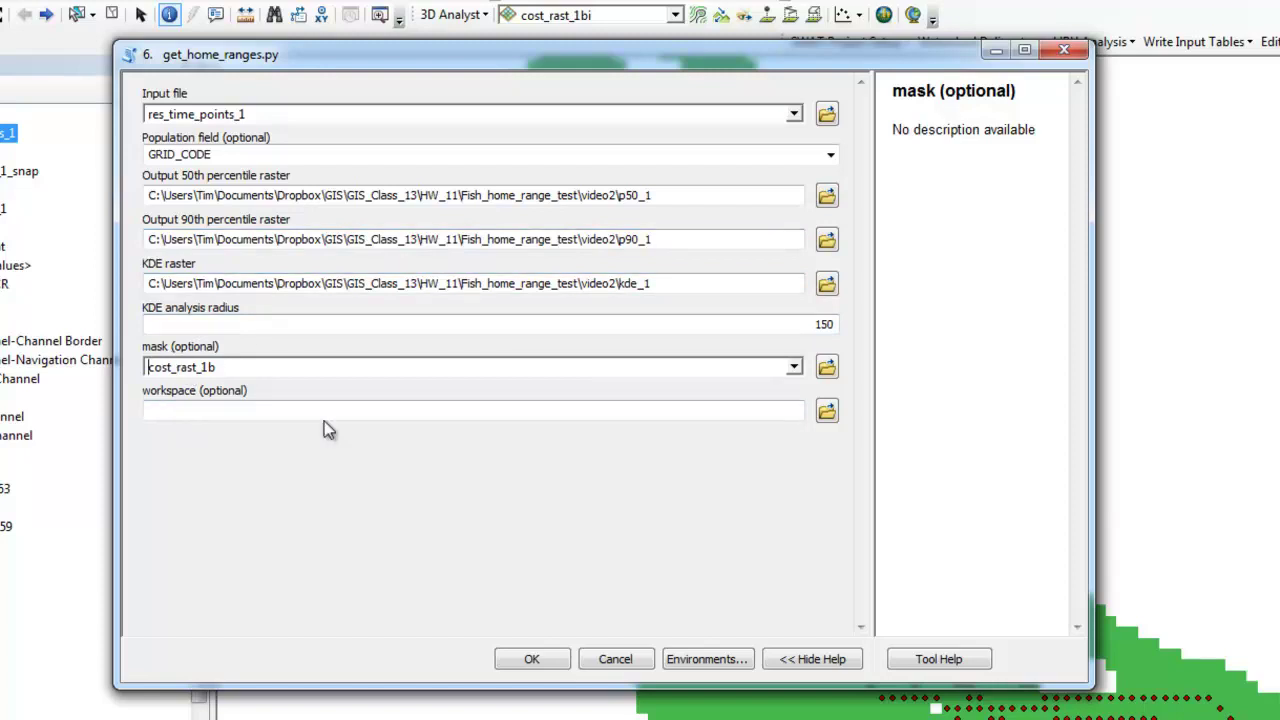
- Set the workspace to the Fish_home_range_test\video2 home folder, and run the home ranges tool
{"action": "left_click", "coordinate": [827, 411]}
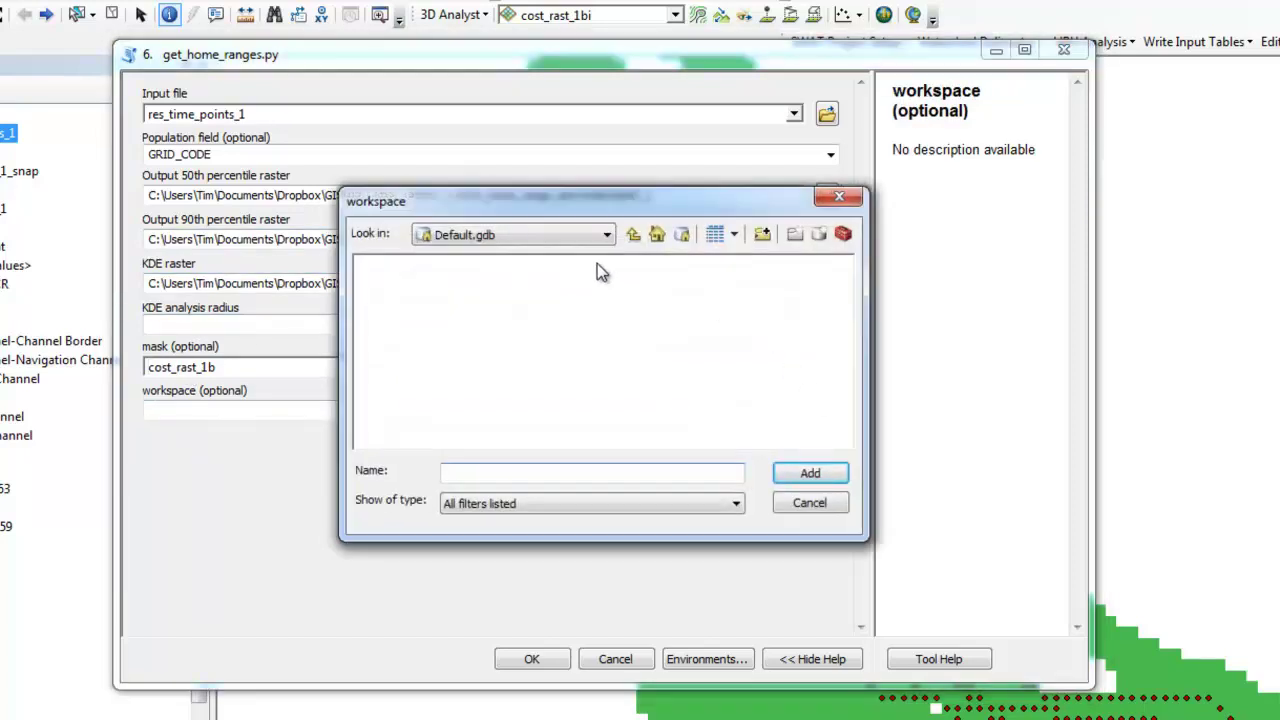
{"action": "left_click", "coordinate": [635, 236]}
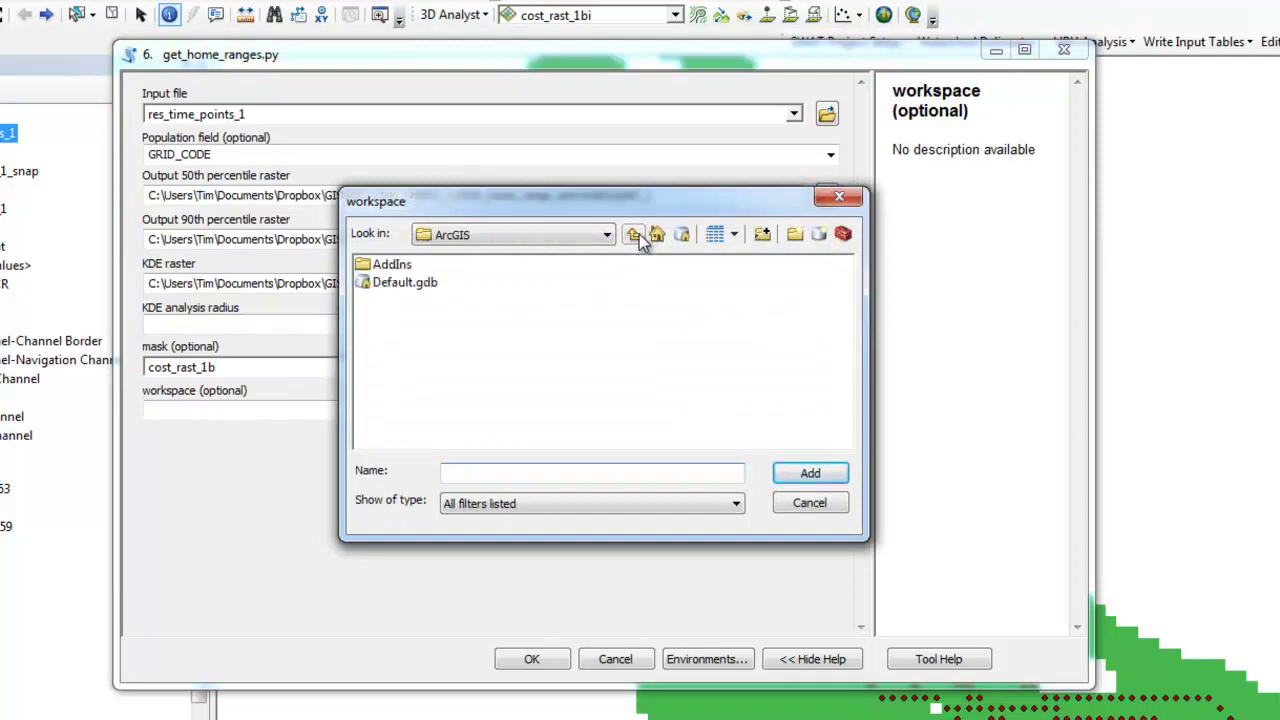
{"action": "left_click", "coordinate": [607, 234]}
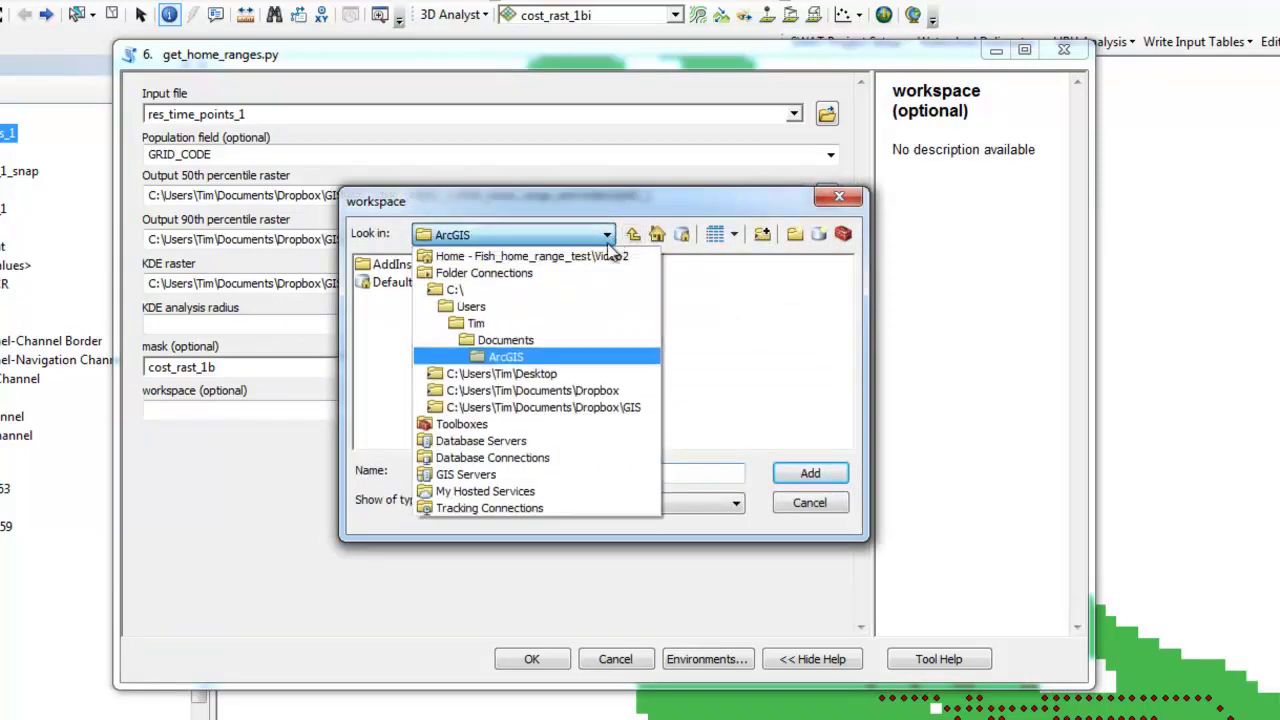
{"action": "left_click", "coordinate": [558, 257]}
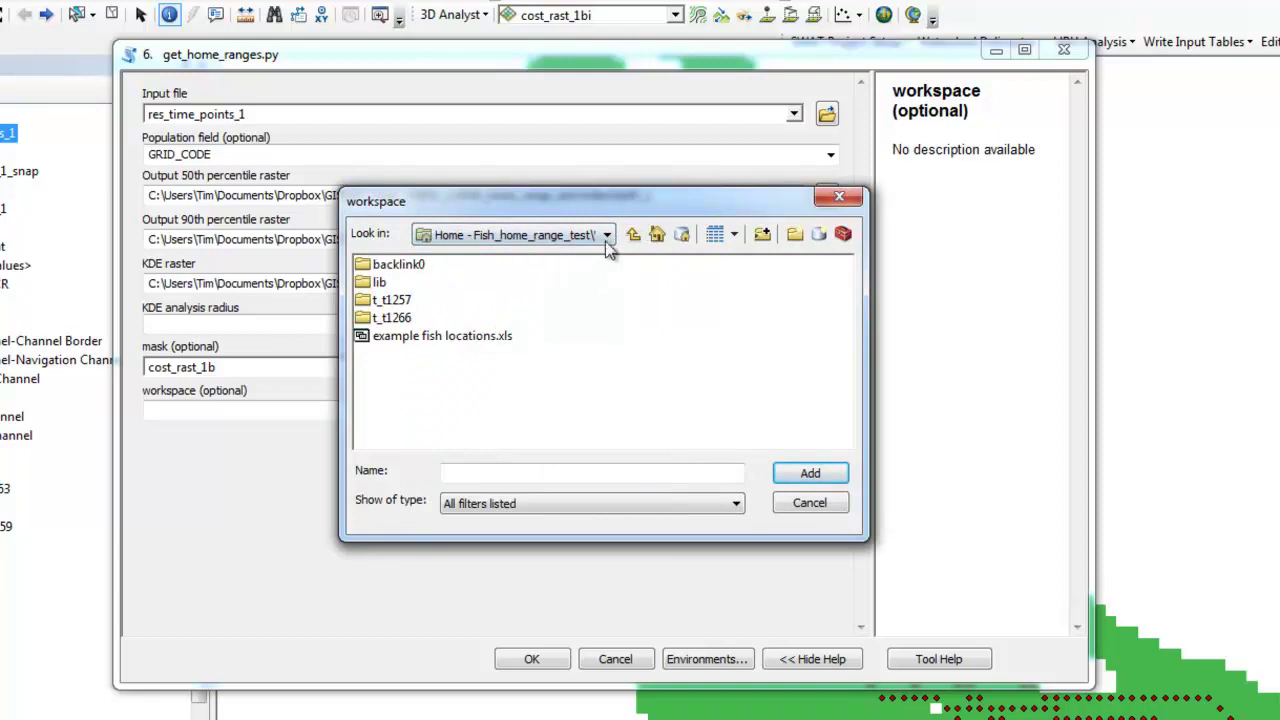
{"action": "left_click", "coordinate": [633, 234]}
{"action": "left_click", "coordinate": [578, 265]}
{"action": "left_click", "coordinate": [805, 472]}
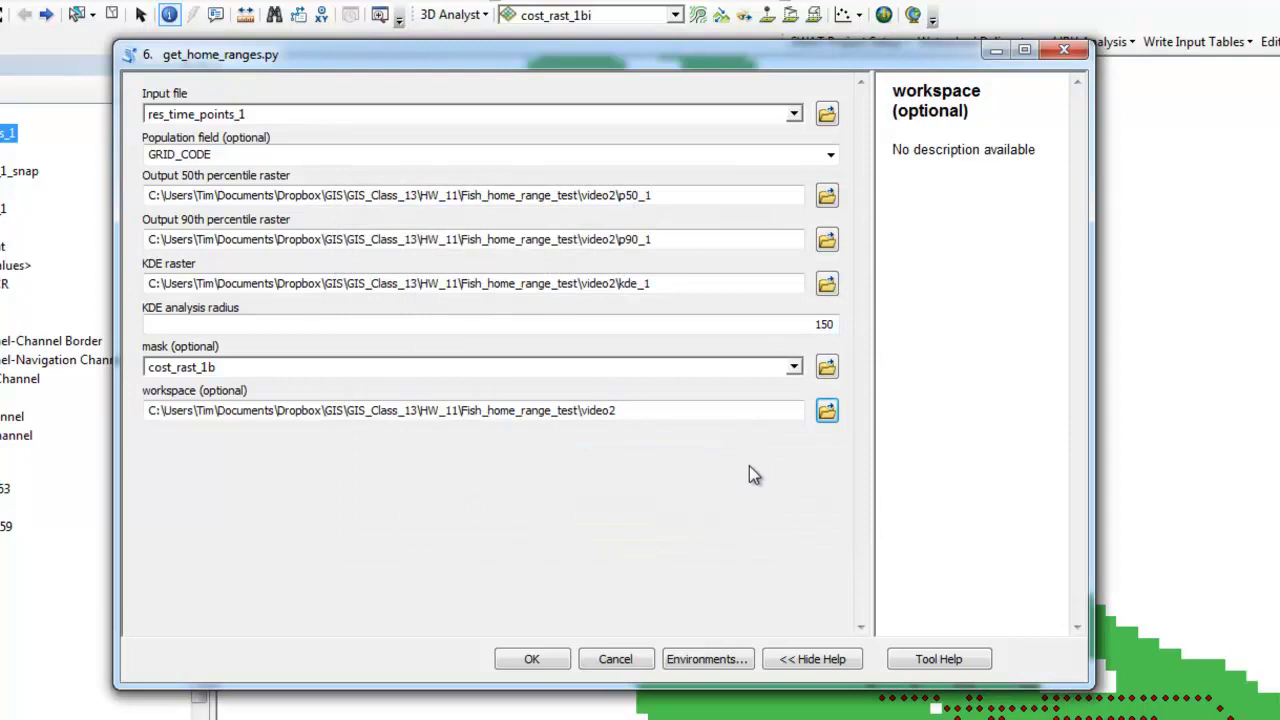
{"action": "left_click", "coordinate": [520, 657]}
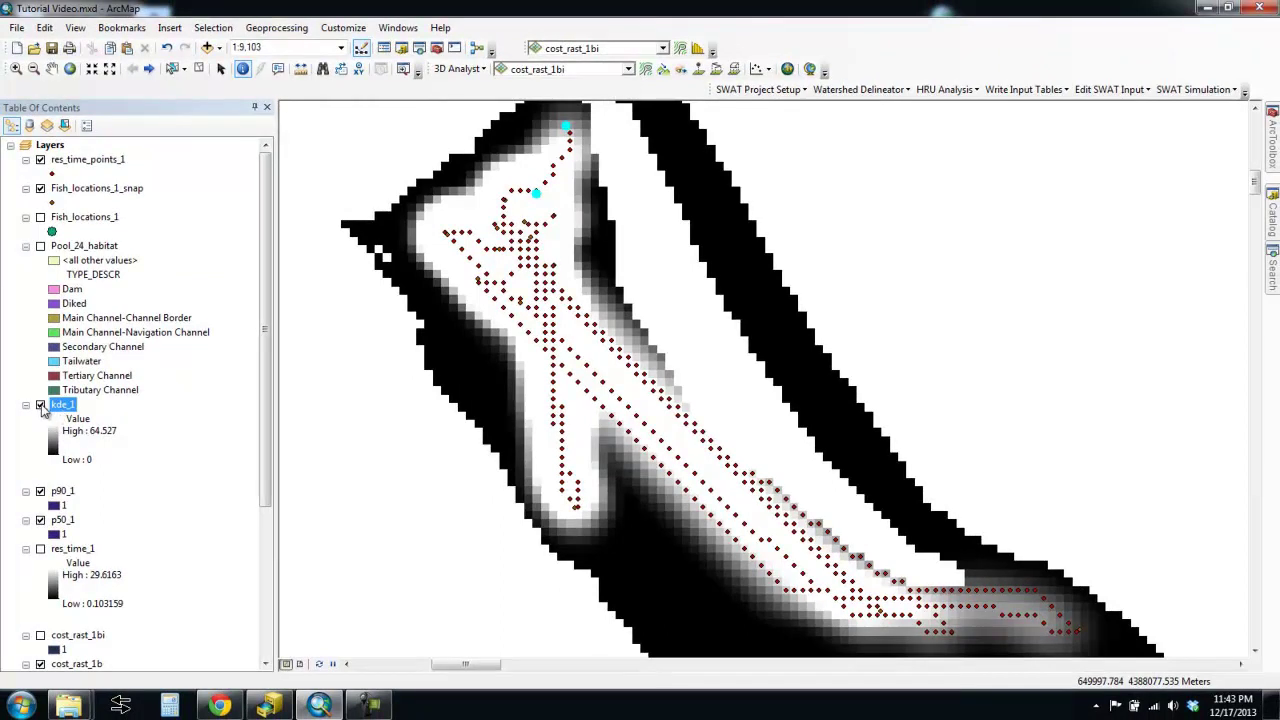
- Hide the kde_1 and res_time_points_1 layers, and clear the selected features of Fish_locations_1_snap
{"action": "left_click", "coordinate": [41, 405]}
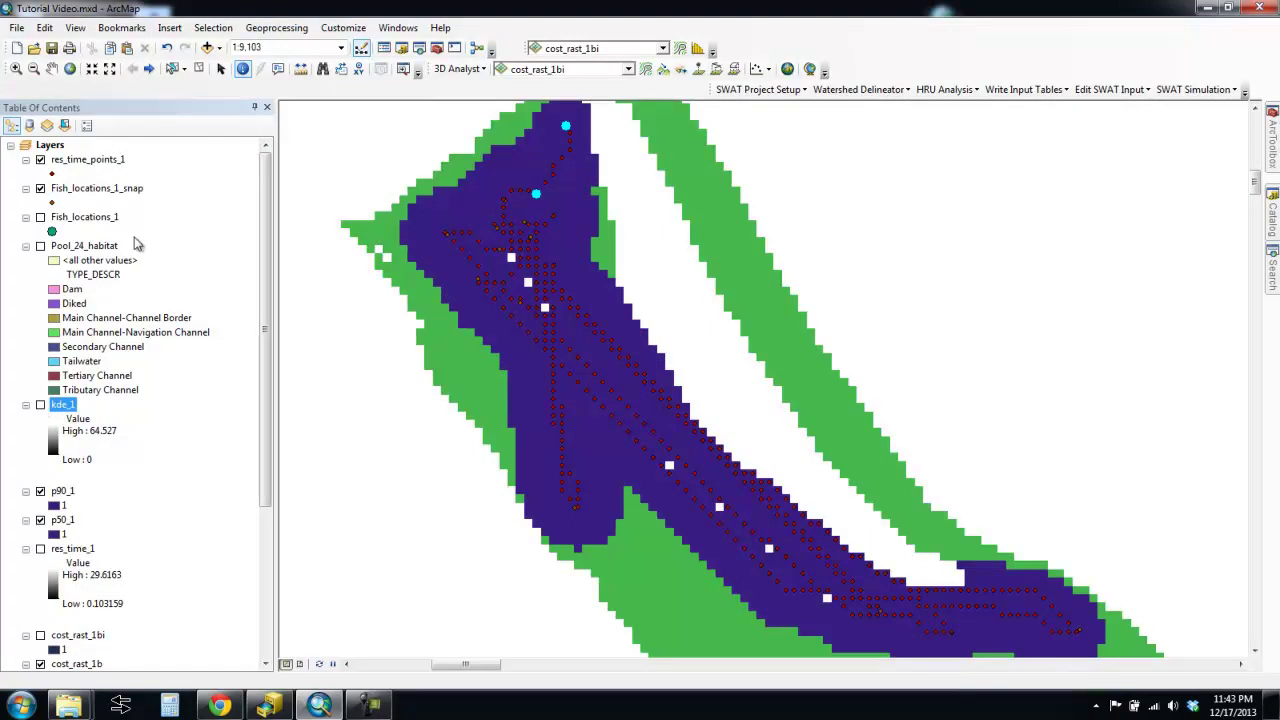
{"action": "left_click", "coordinate": [41, 160]}
{"action": "left_click", "coordinate": [172, 69]}
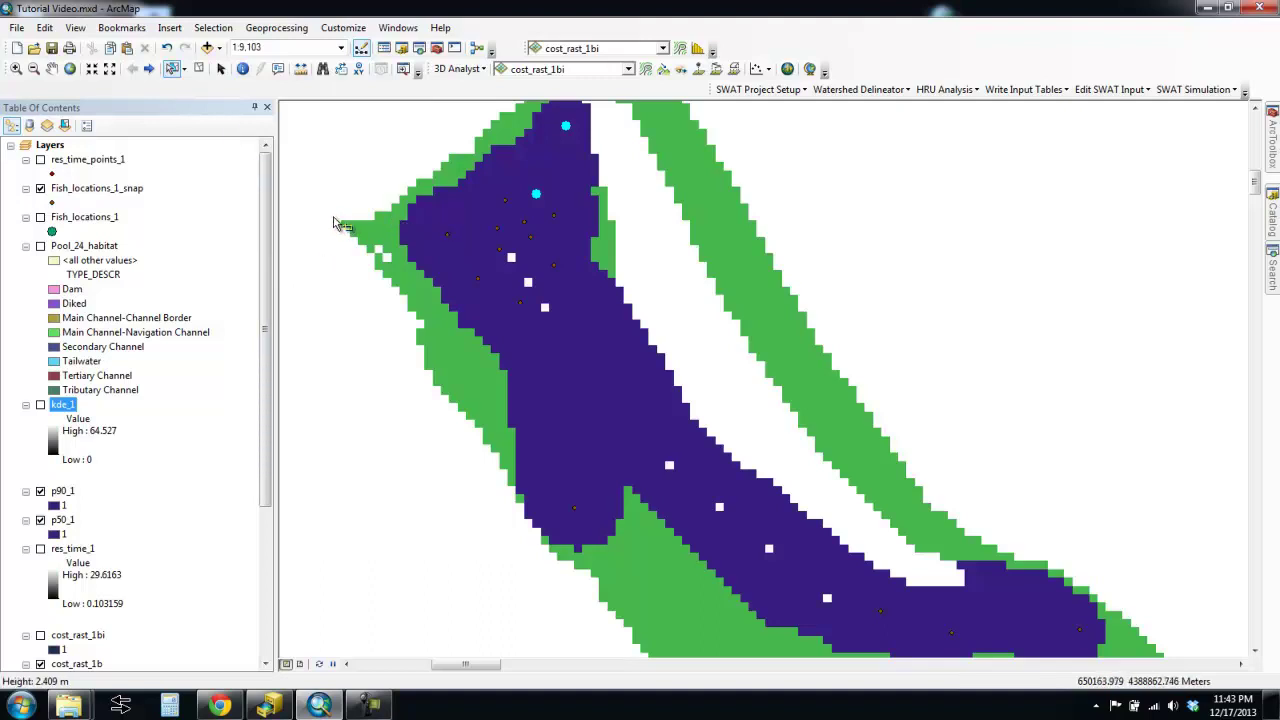
{"action": "right_click", "coordinate": [98, 190]}
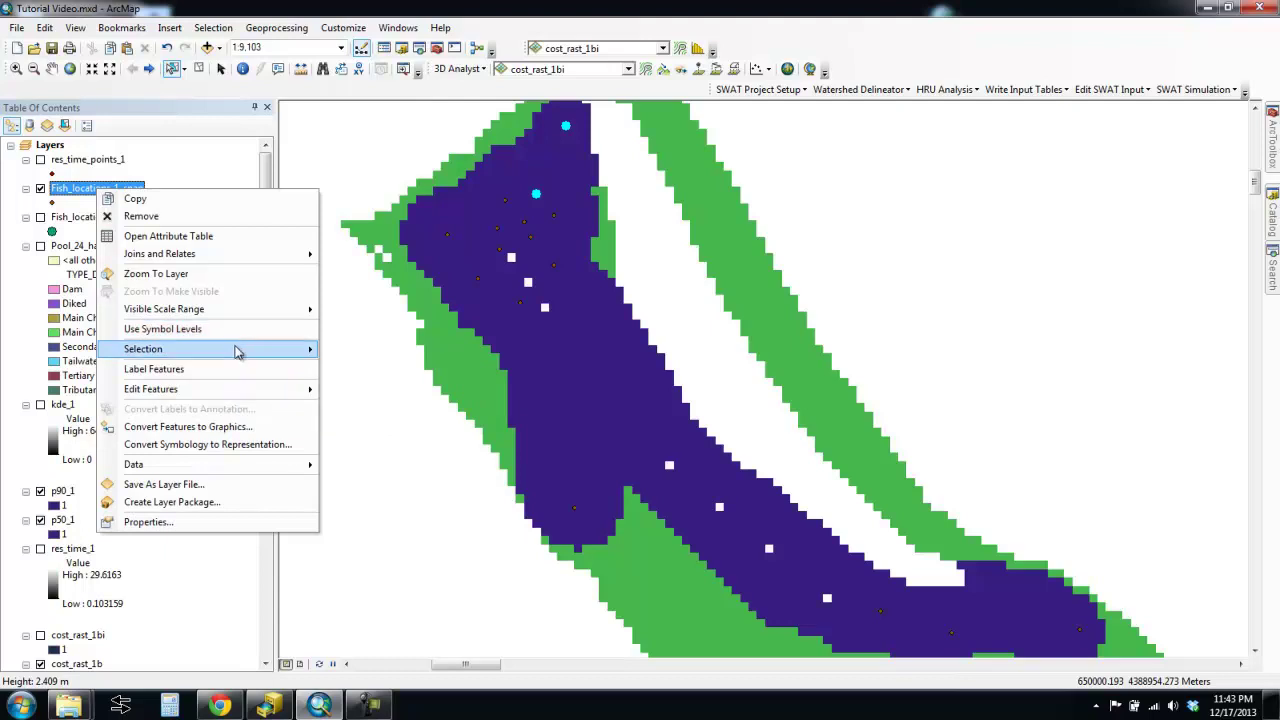
{"action": "mouse_move", "coordinate": [241, 350]}
{"action": "left_click", "coordinate": [352, 388]}
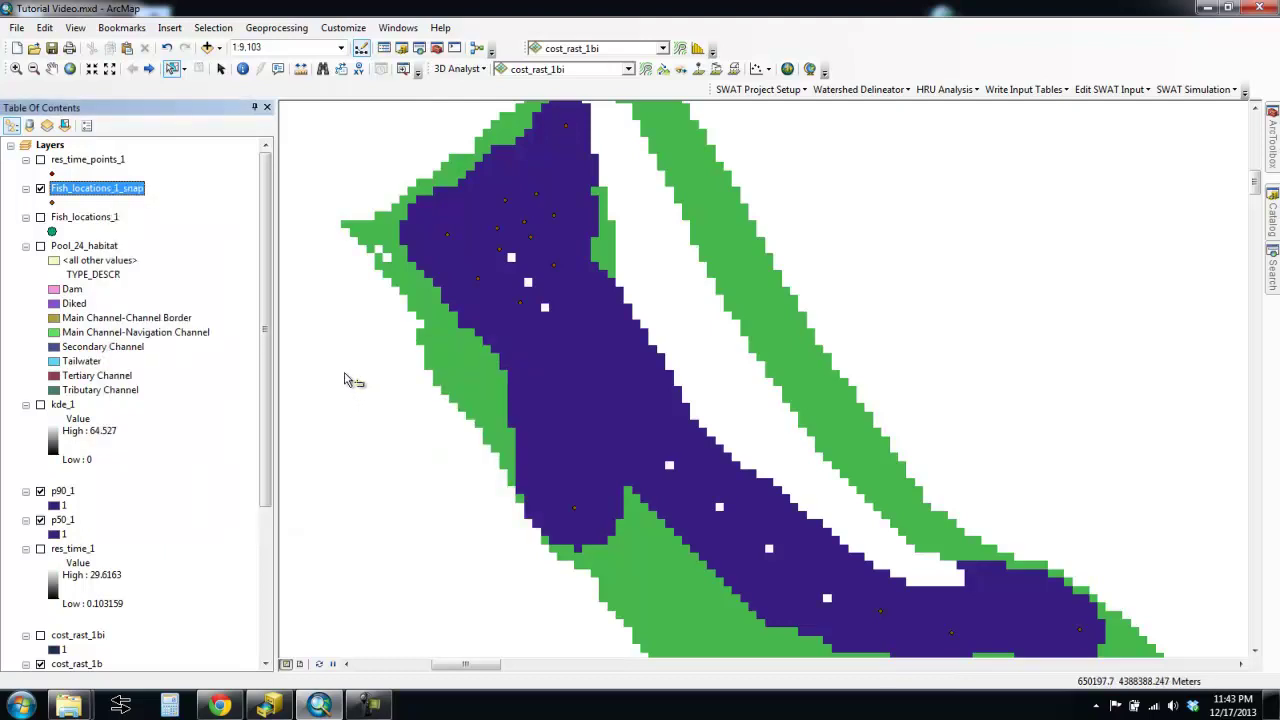
- Enlarge the Fish_locations_1_snap point symbol to size 10
{"action": "left_click", "coordinate": [52, 202]}
{"action": "left_click", "coordinate": [802, 313]}
{"action": "left_click", "coordinate": [802, 313]}
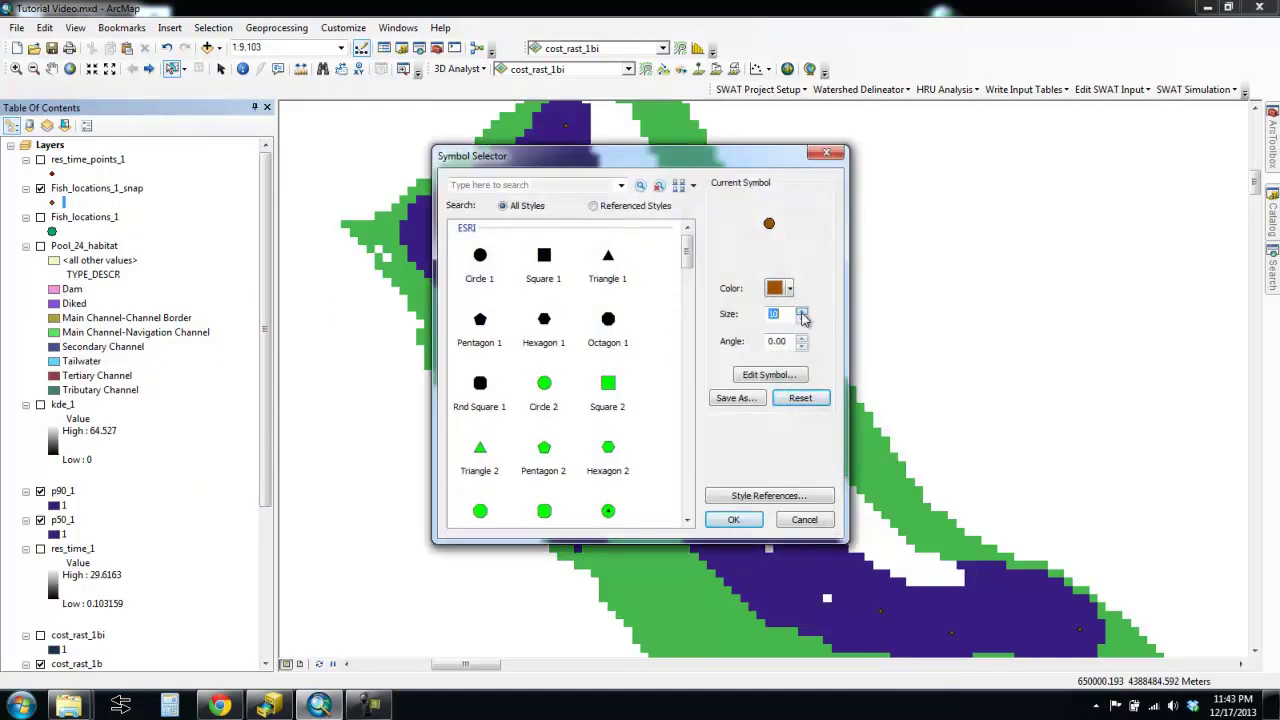
{"action": "left_click", "coordinate": [733, 519]}
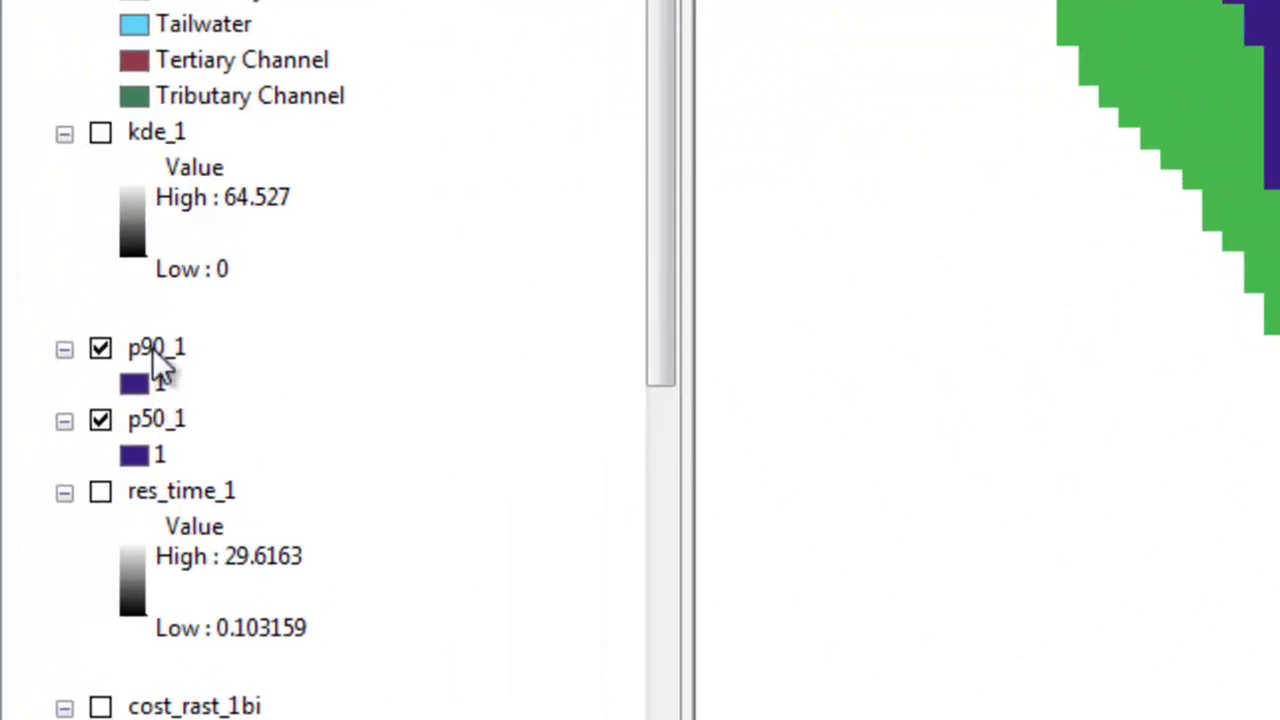
- Move the p90_1 layer below p50_1, and apply the yellow Sun fill symbol to p50_1
{"action": "left_click_drag", "start_coordinate": [152, 347], "coordinate": [174, 455]}
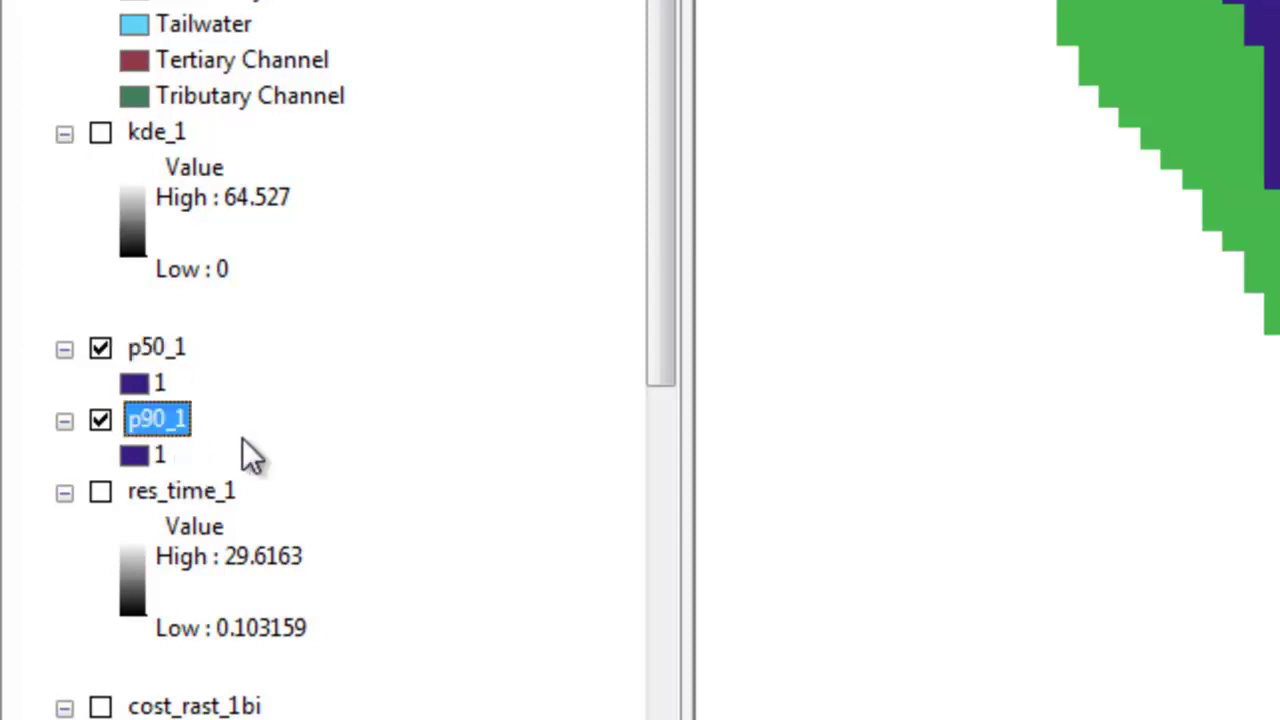
{"action": "left_click", "coordinate": [133, 383]}
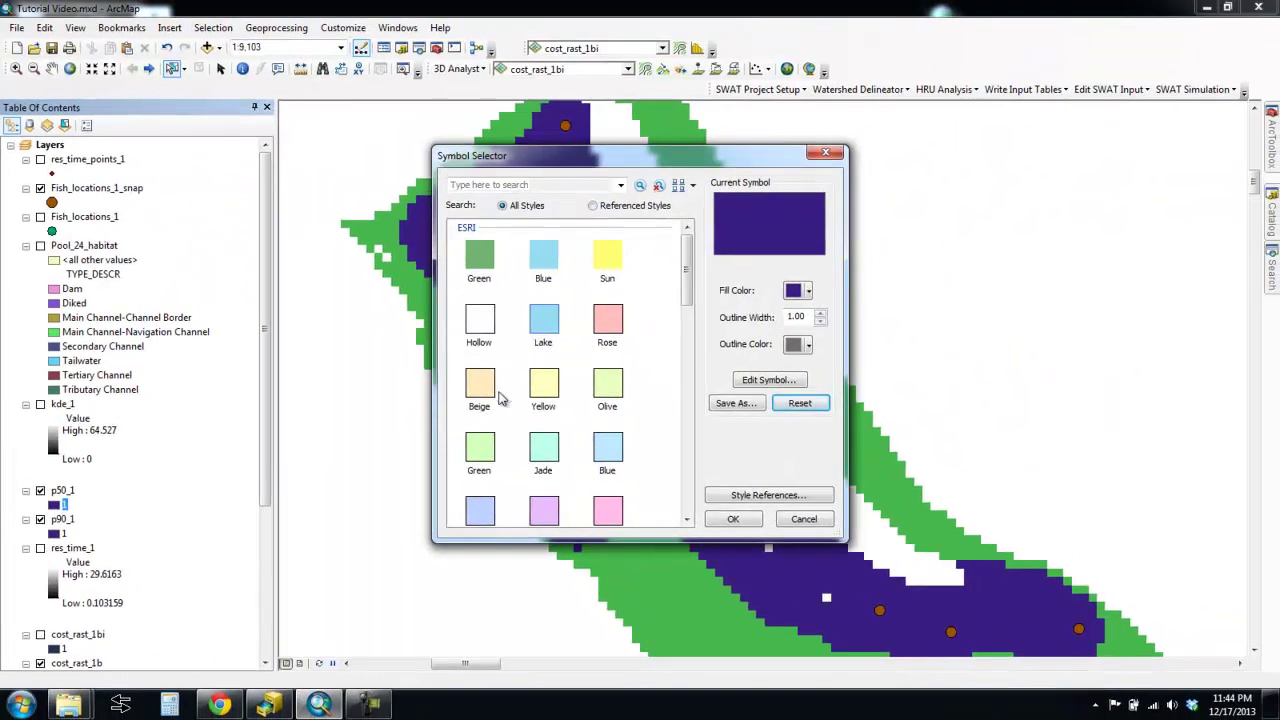
{"action": "left_click", "coordinate": [612, 258]}
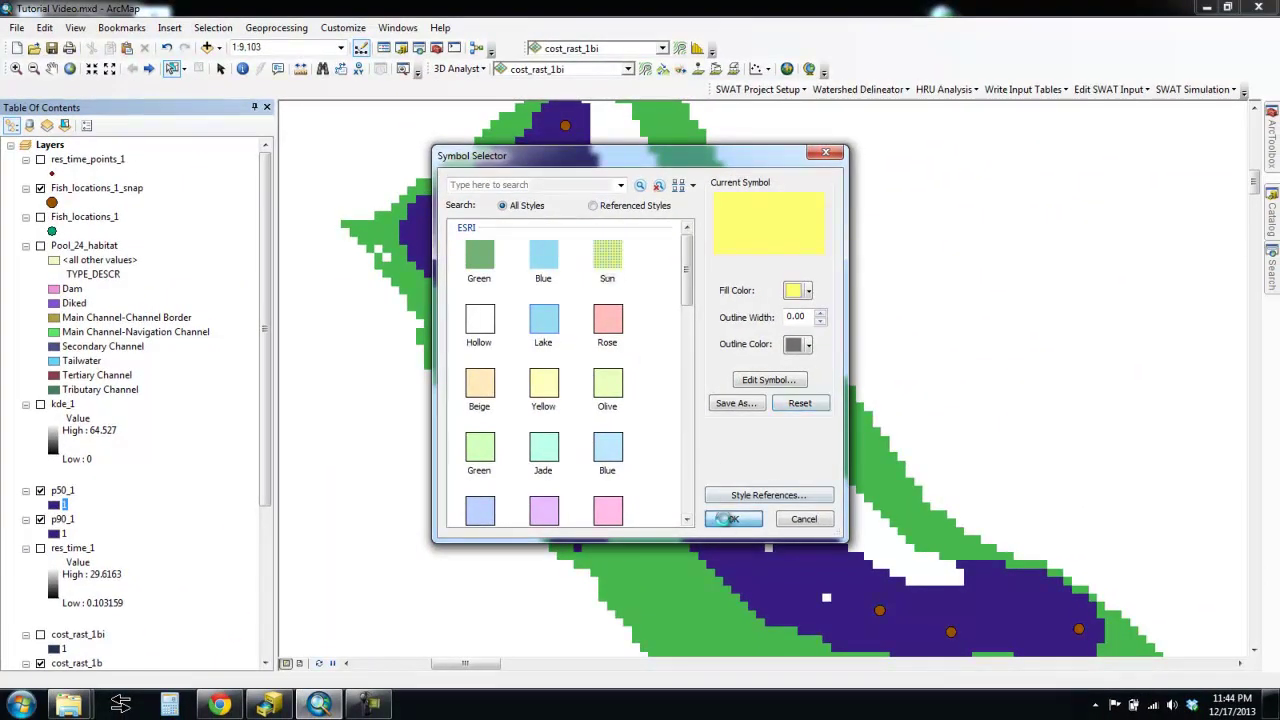
{"action": "left_click", "coordinate": [733, 519]}
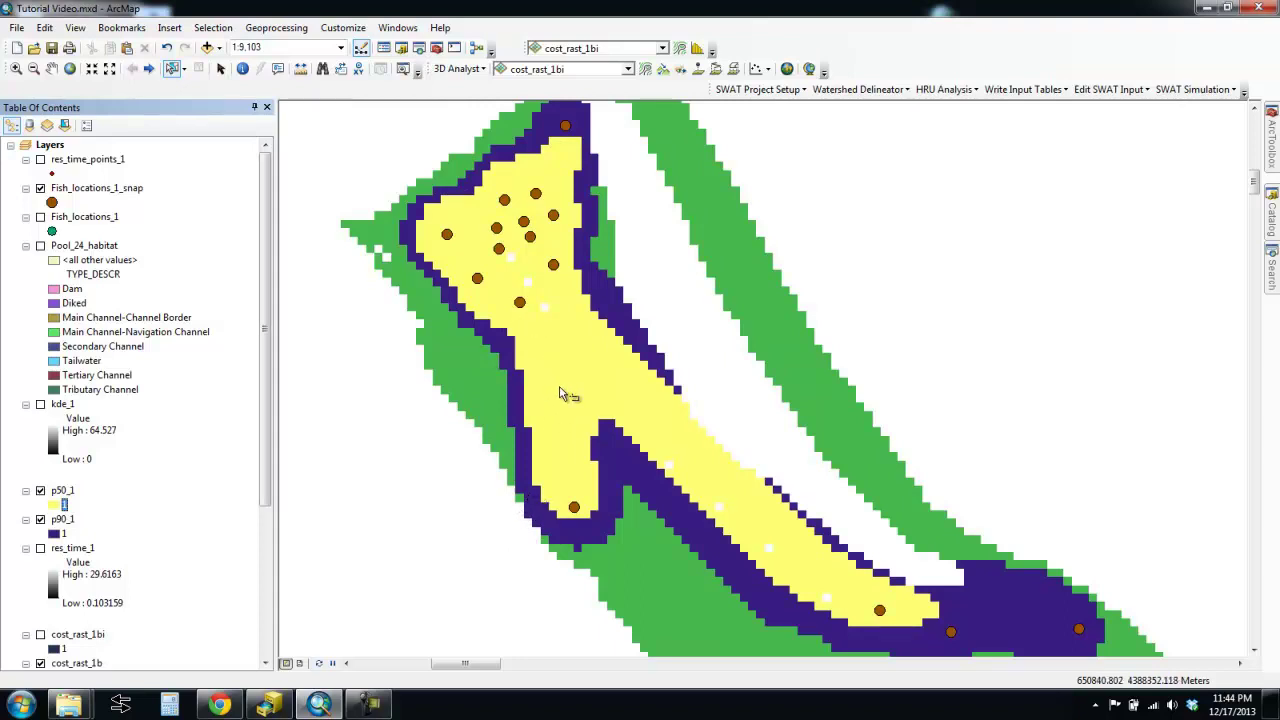
- Inspect the p90_1 range with p50_1 temporarily hidden, and view both ranges against the whole cost_rast_1b extent and up close
{"action": "left_click", "coordinate": [40, 491]}
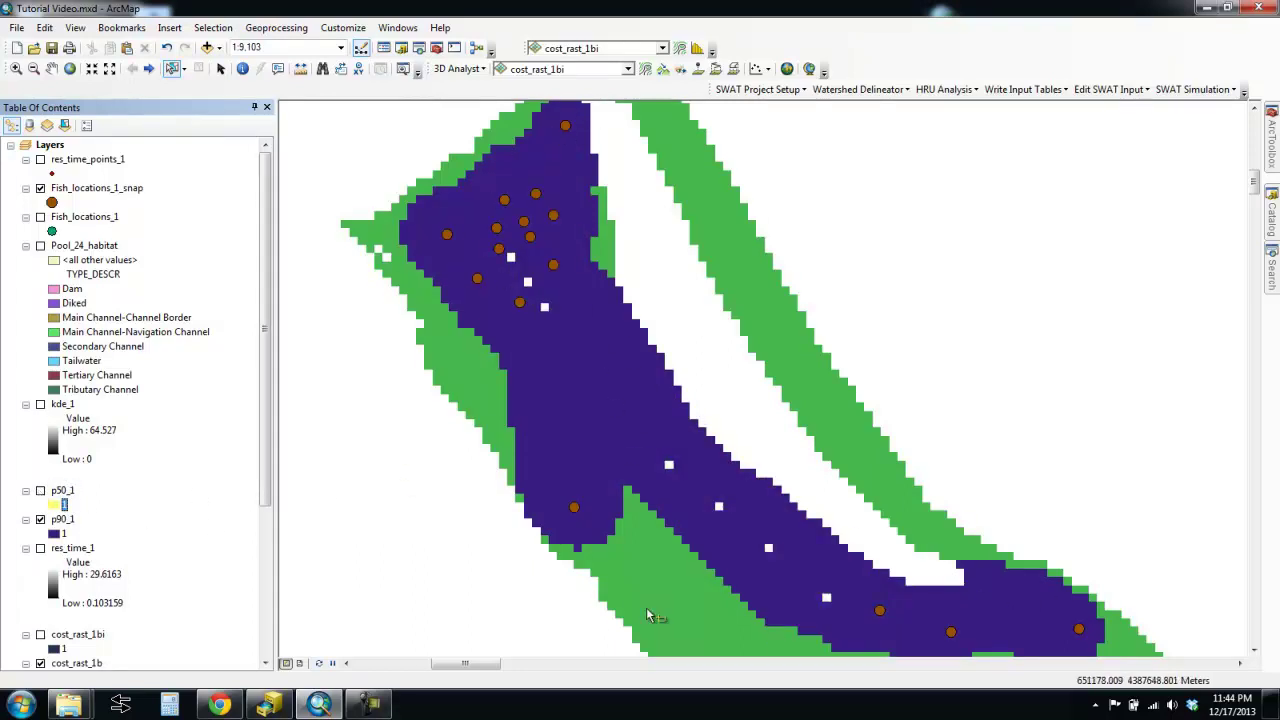
{"action": "left_click", "coordinate": [40, 491]}
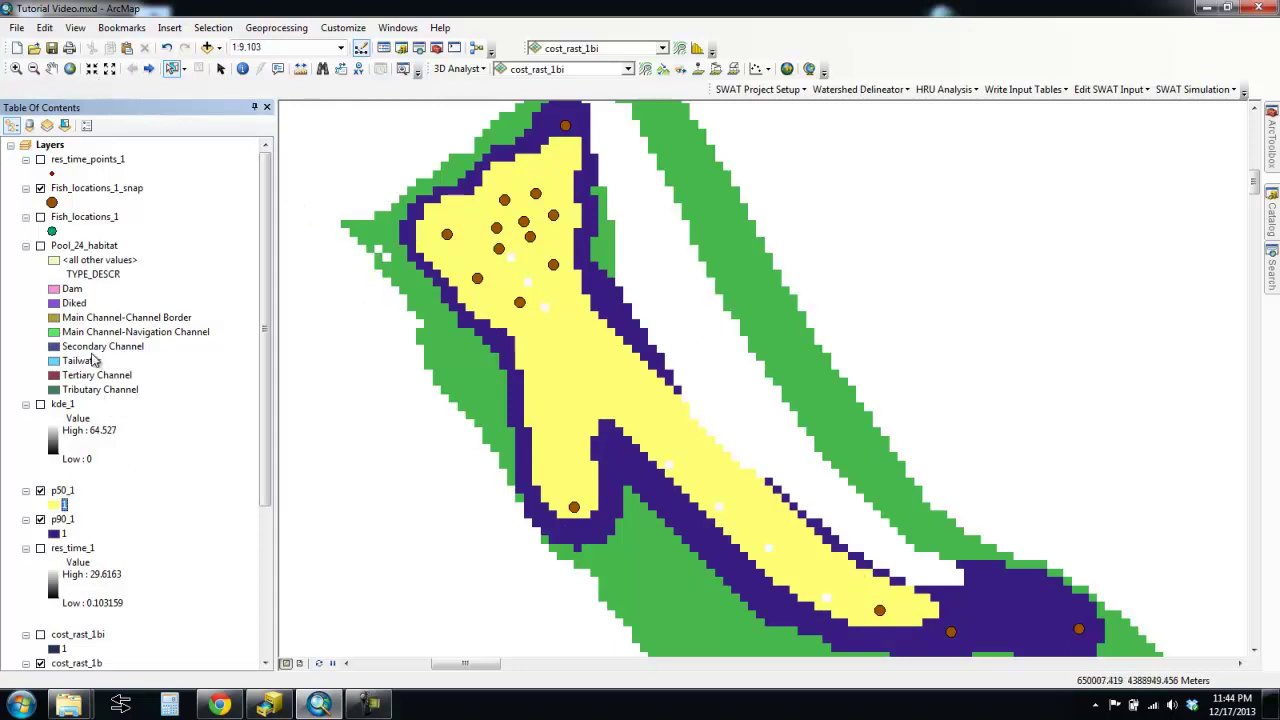
{"action": "right_click", "coordinate": [92, 662]}
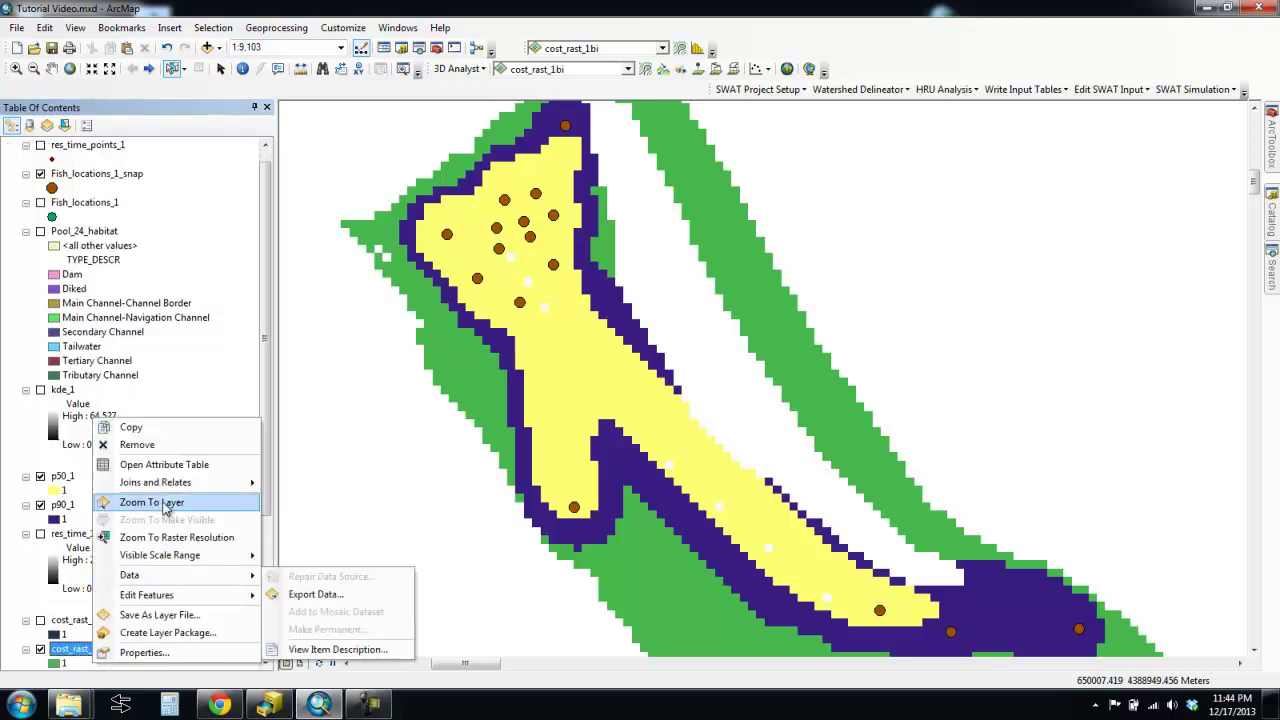
{"action": "left_click", "coordinate": [152, 502]}
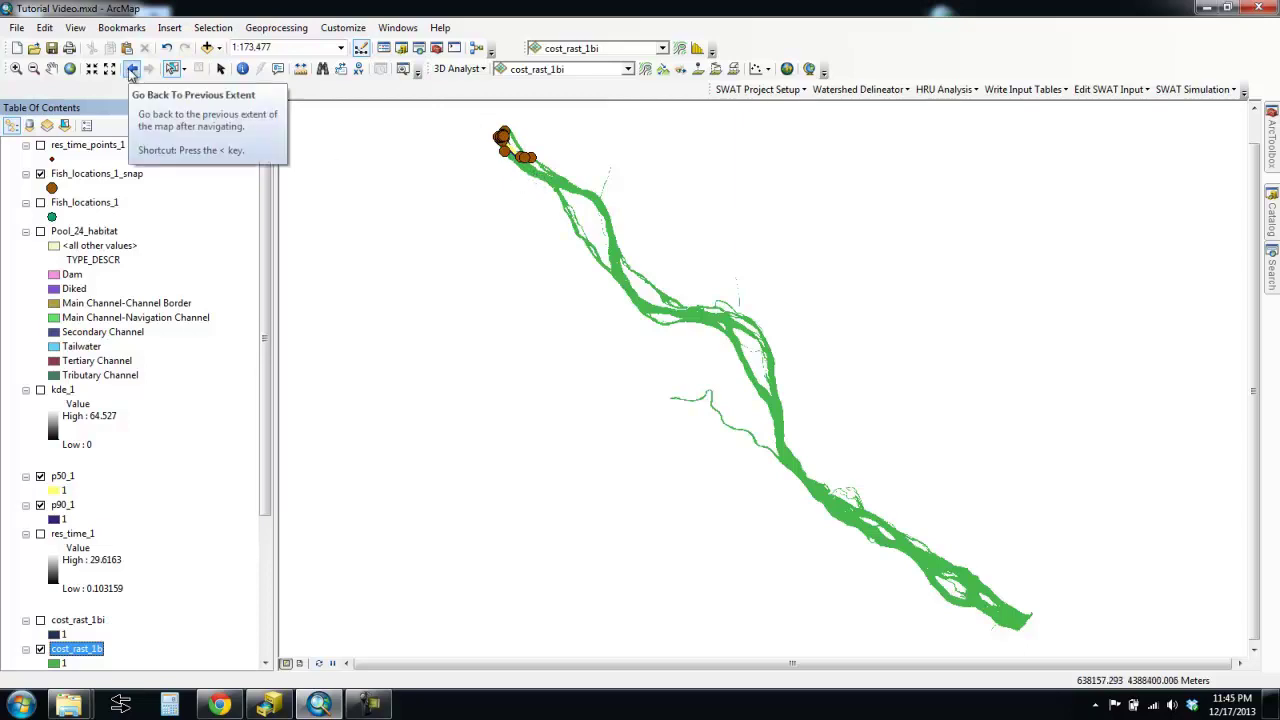
{"action": "left_click", "coordinate": [15, 68]}
{"action": "left_click_drag", "start_coordinate": [480, 121], "coordinate": [597, 205]}
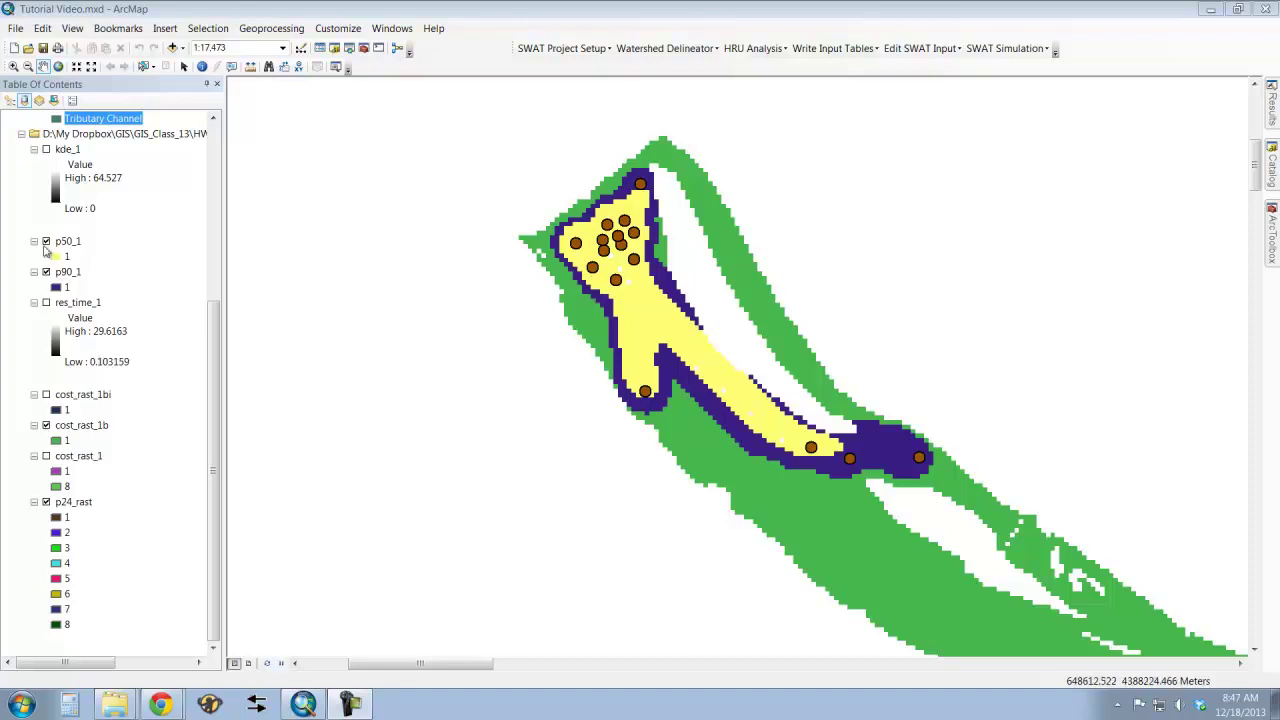
- Hide the p50_1, p90_1 and cost_rast_1b layers so p24_rast is exposed, with a brief view of the res_time_points_1 points
{"action": "left_click", "coordinate": [46, 242]}
{"action": "left_click", "coordinate": [46, 272]}
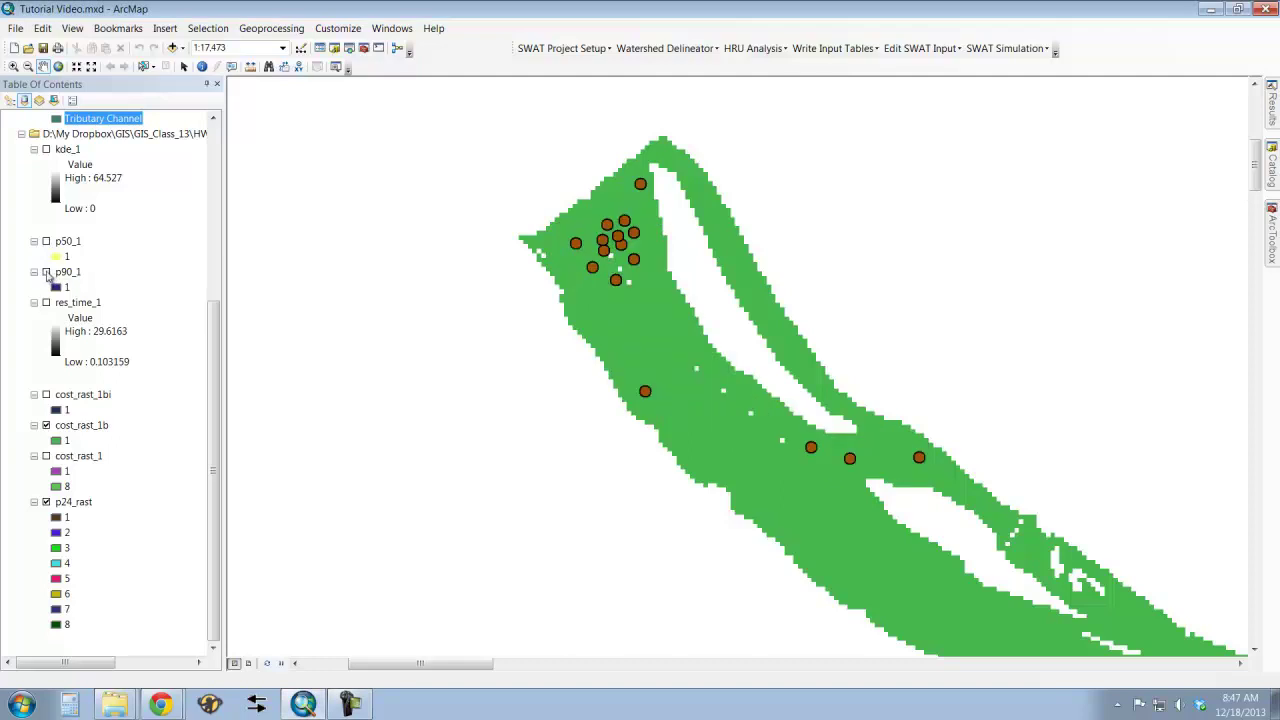
{"action": "left_click_drag", "start_coordinate": [213, 317], "coordinate": [213, 145]}
{"action": "left_click", "coordinate": [46, 149]}
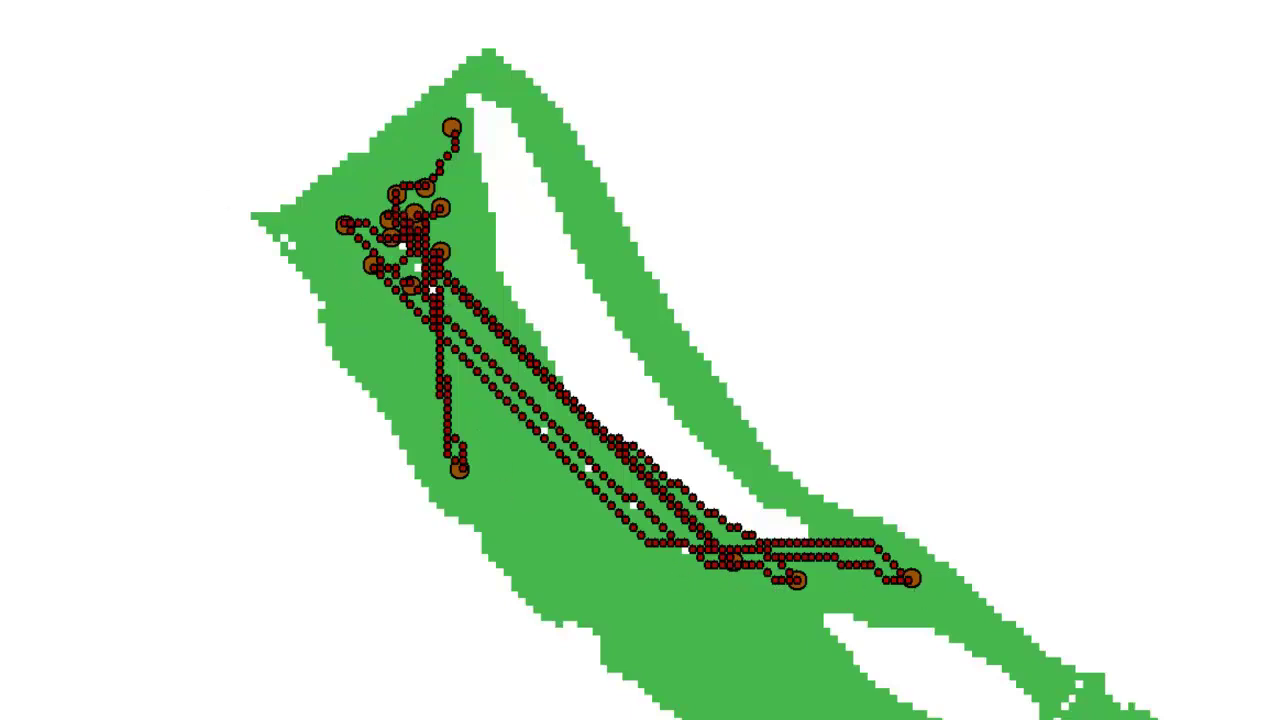
{"action": "left_click", "coordinate": [46, 149]}
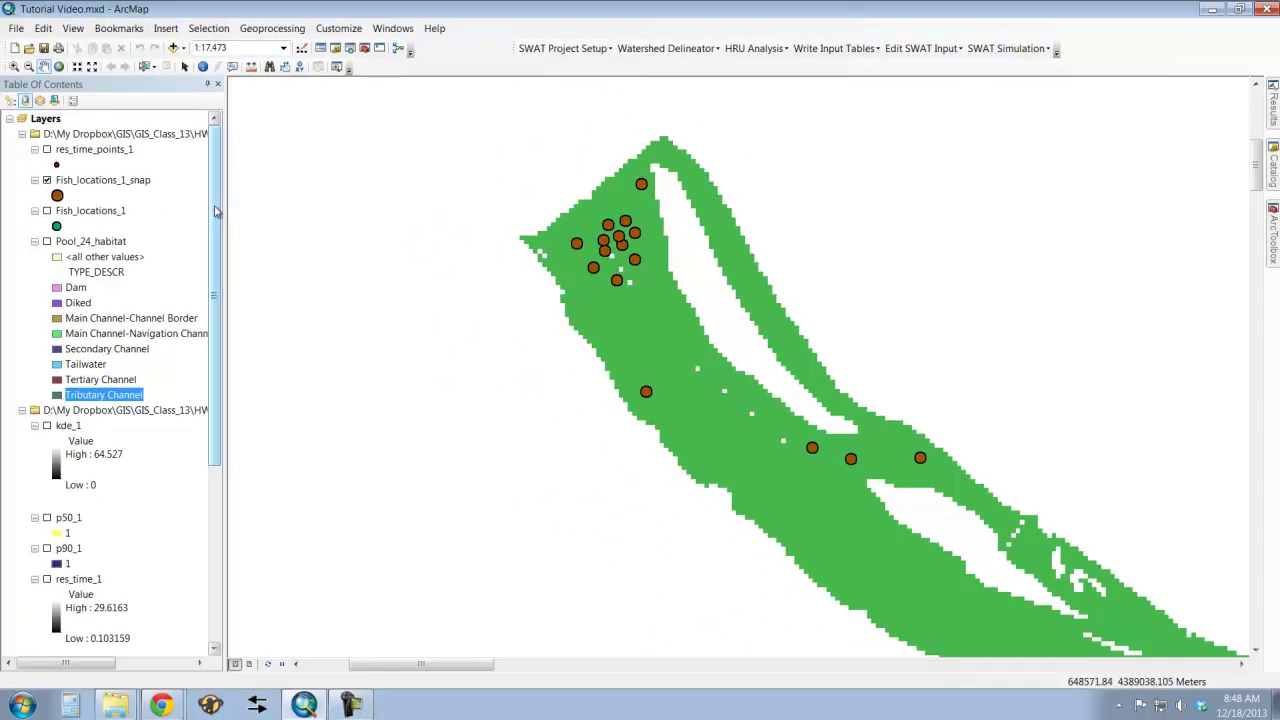
{"action": "left_click_drag", "start_coordinate": [215, 210], "coordinate": [218, 389]}
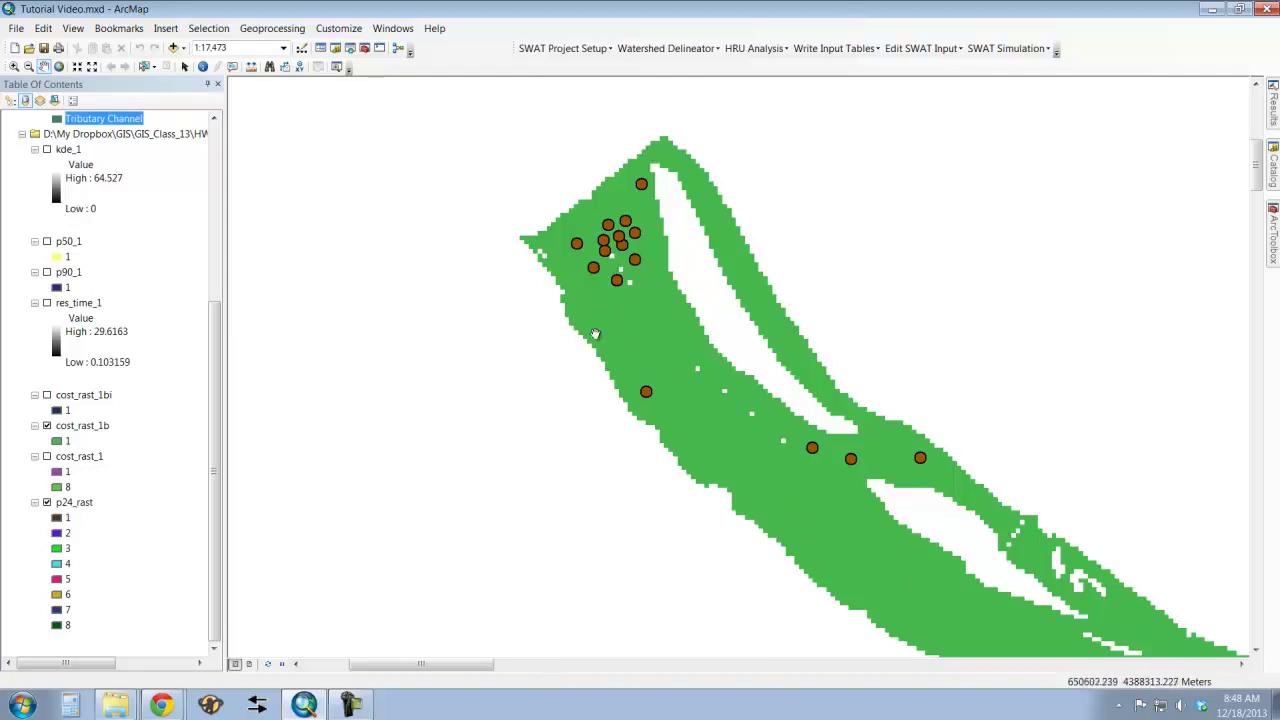
{"action": "left_click", "coordinate": [46, 426]}
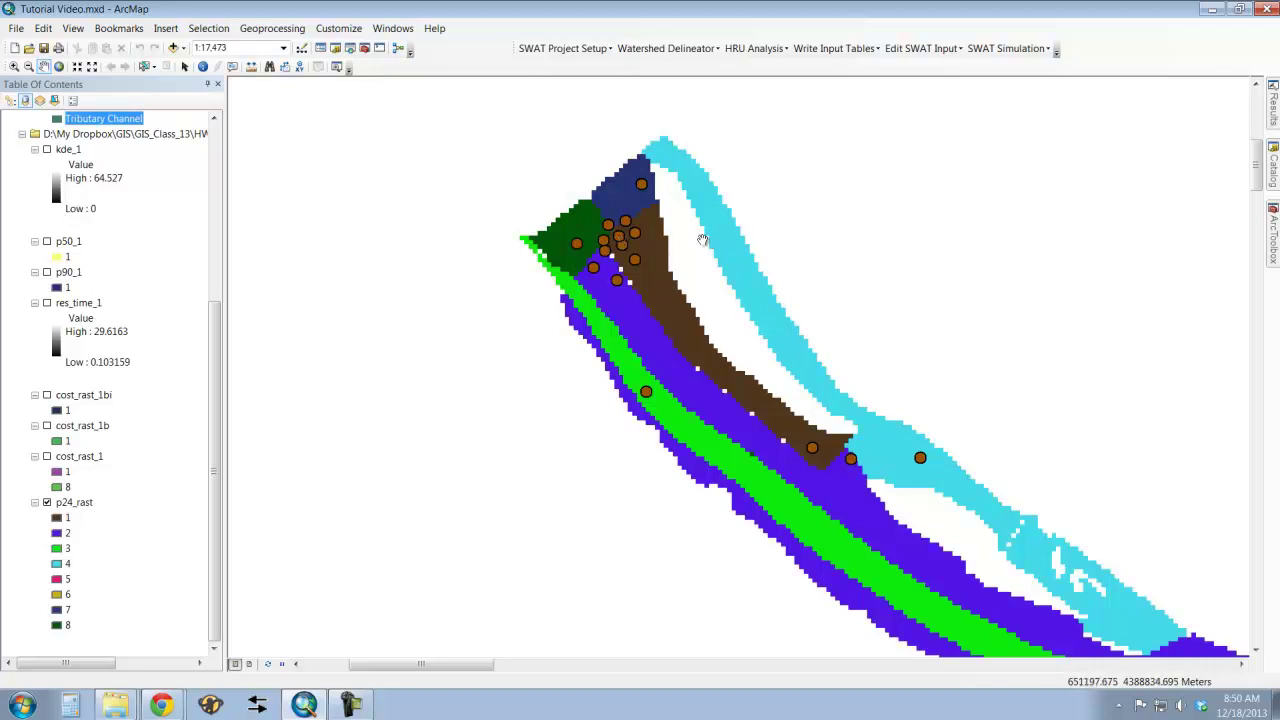
- Open the Spatial Analyst Reclassify tool with p24_rast as input raster, and check the raster's classes on the map
{"action": "left_click", "coordinate": [1274, 250]}
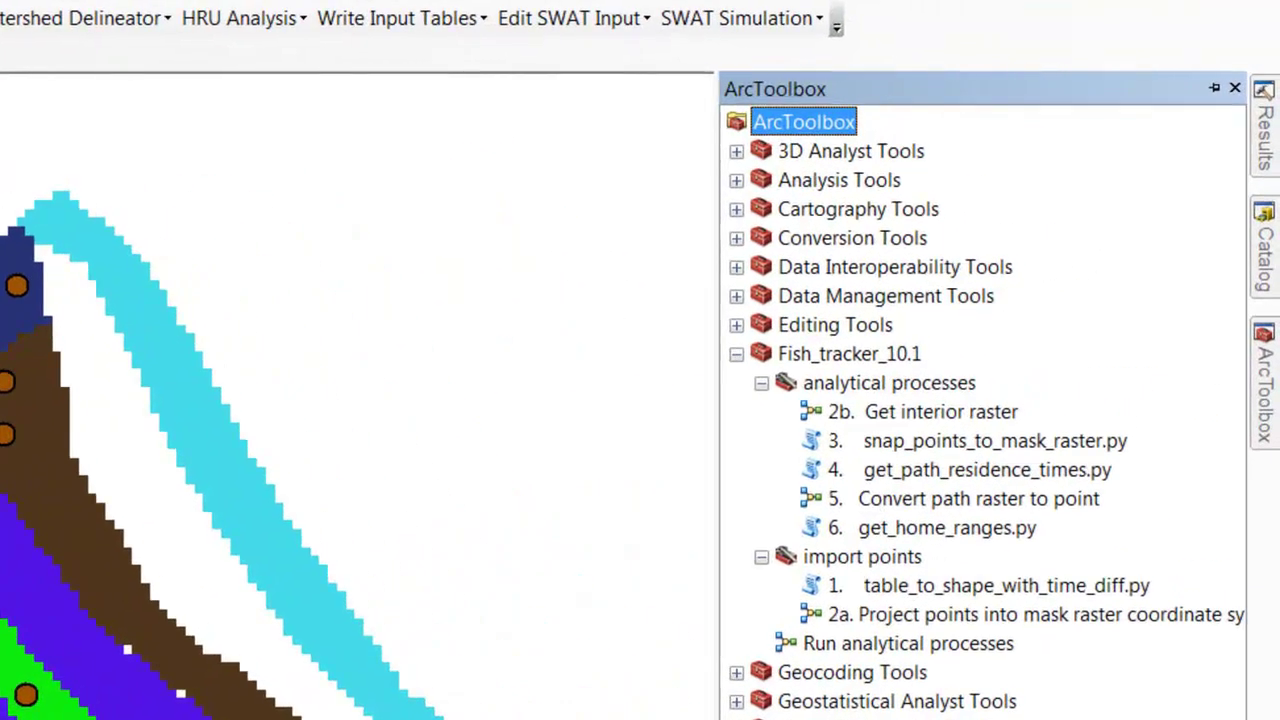
{"action": "left_click", "coordinate": [737, 644]}
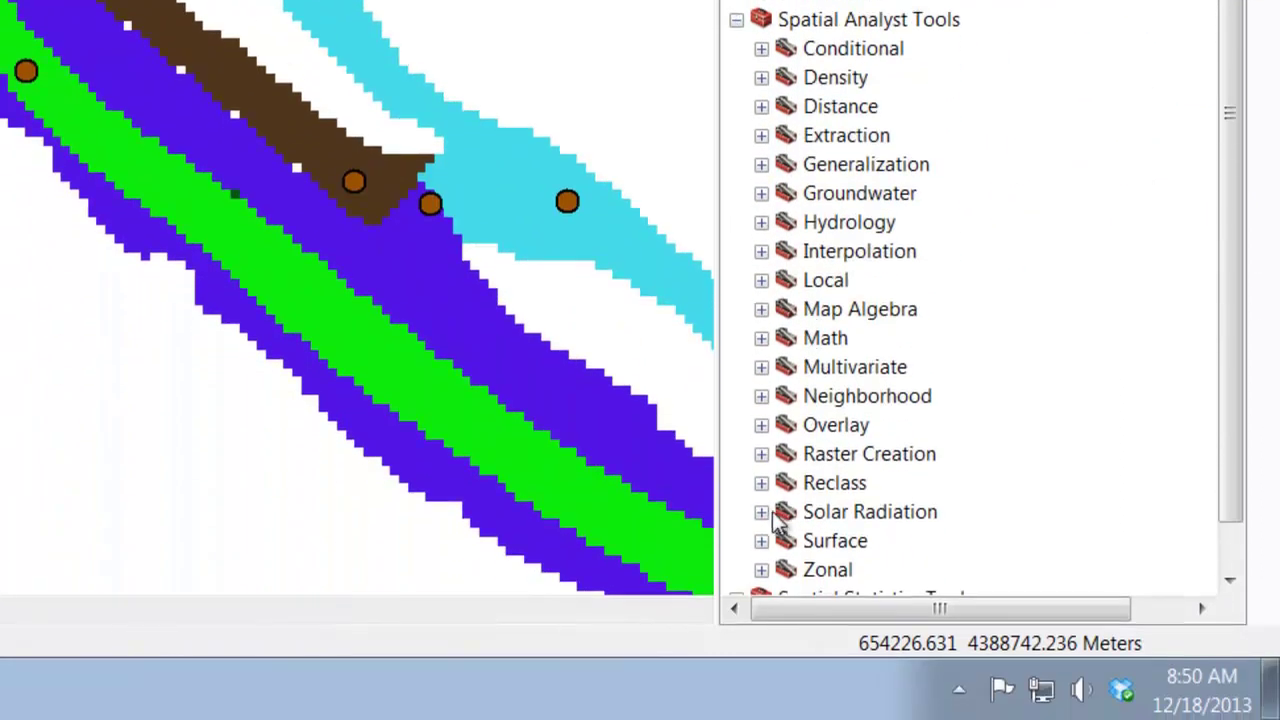
{"action": "left_click", "coordinate": [761, 480]}
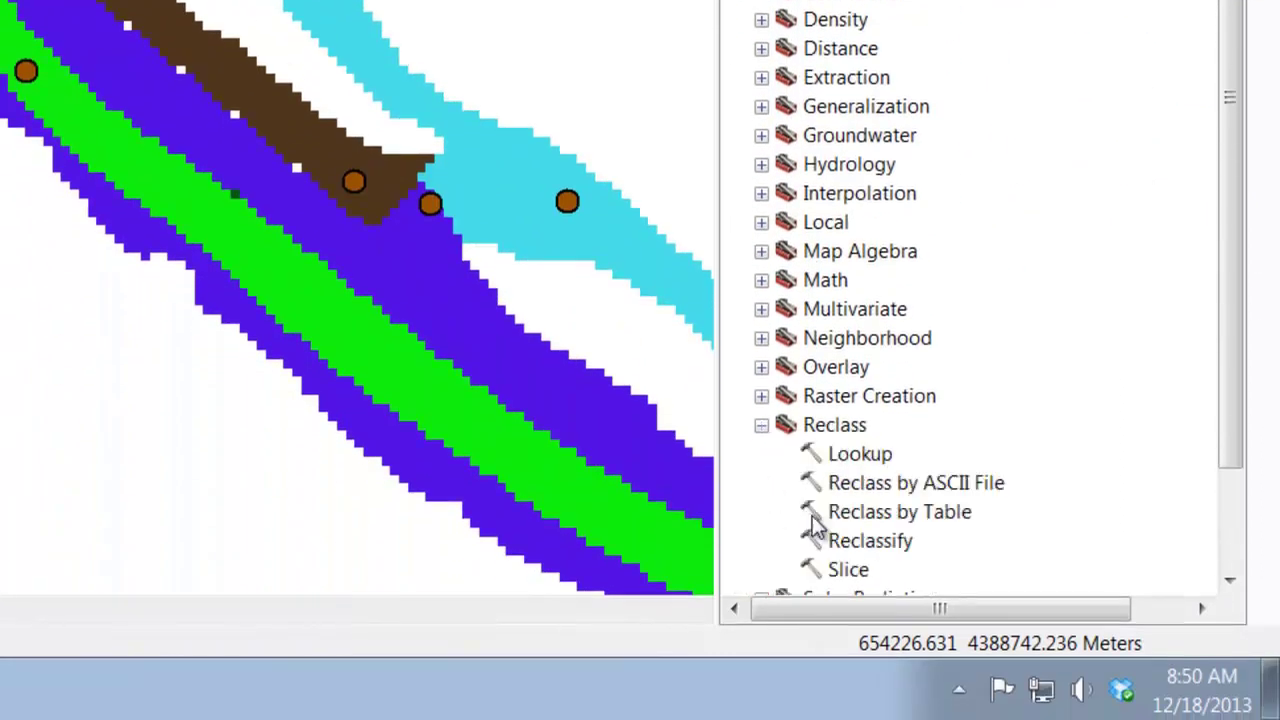
{"action": "double_click", "coordinate": [851, 540]}
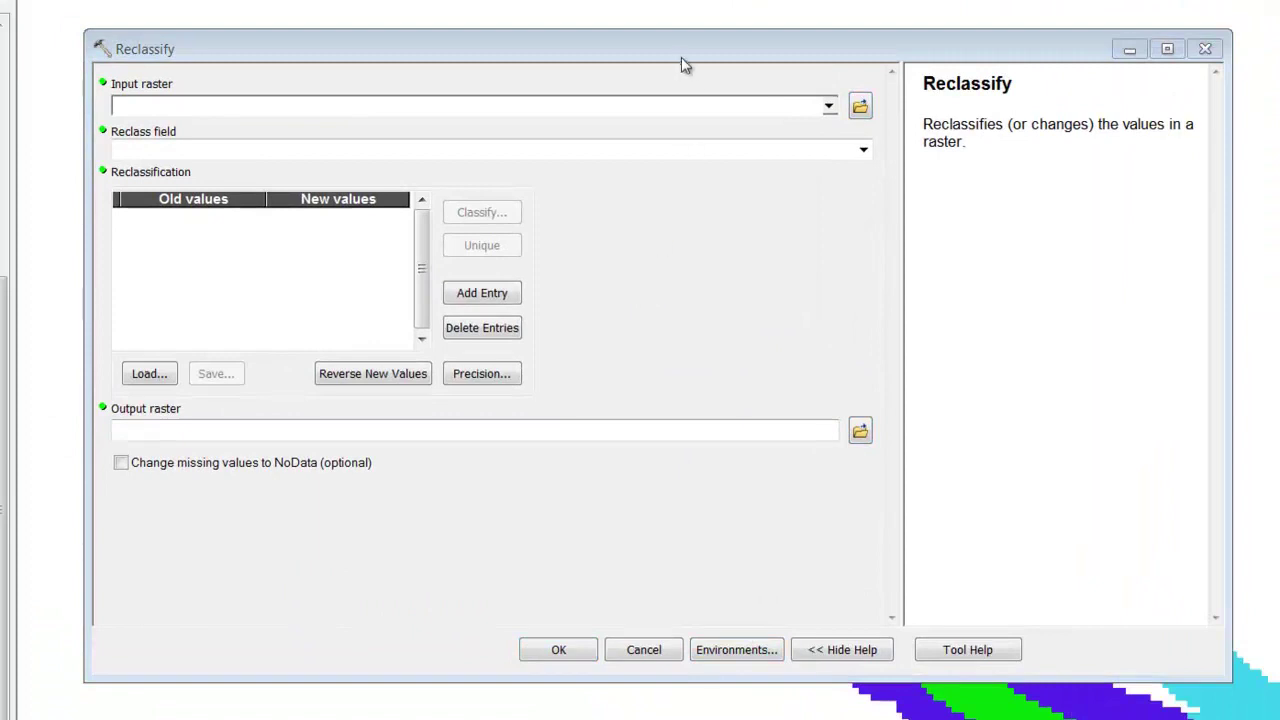
{"action": "left_click", "coordinate": [829, 106]}
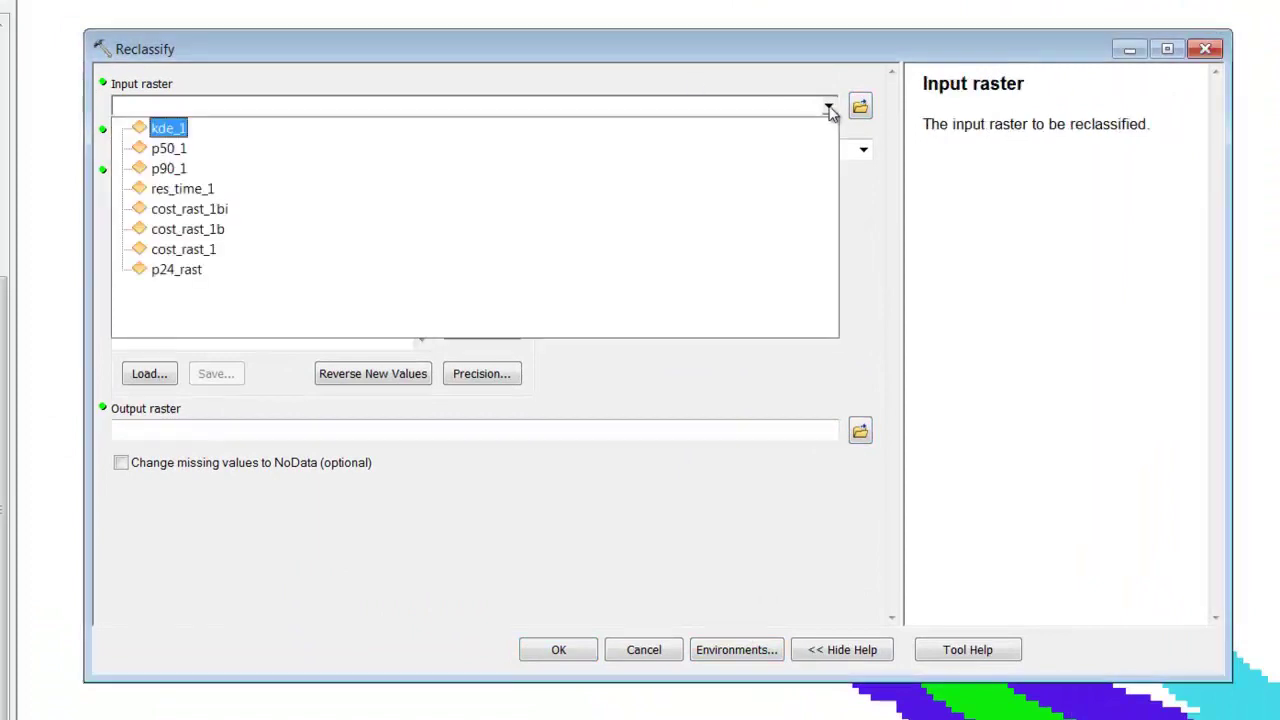
{"action": "left_click", "coordinate": [179, 270]}
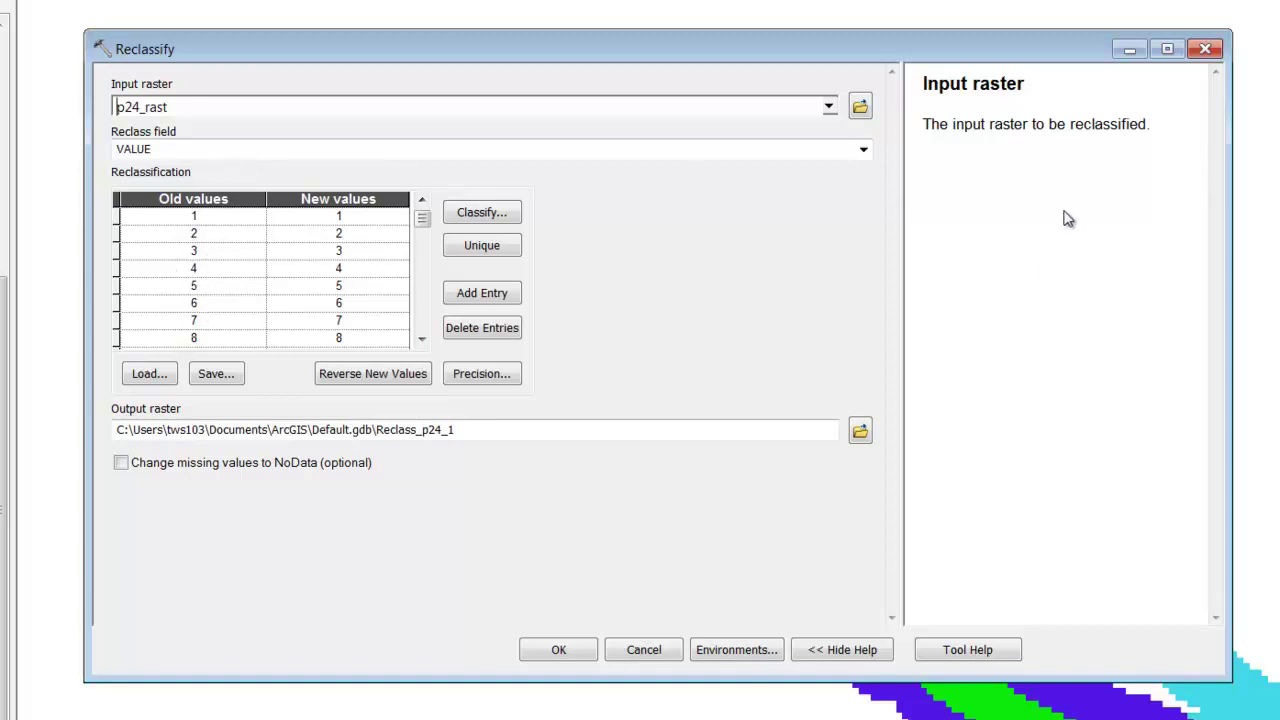
{"action": "left_click", "coordinate": [1129, 49]}
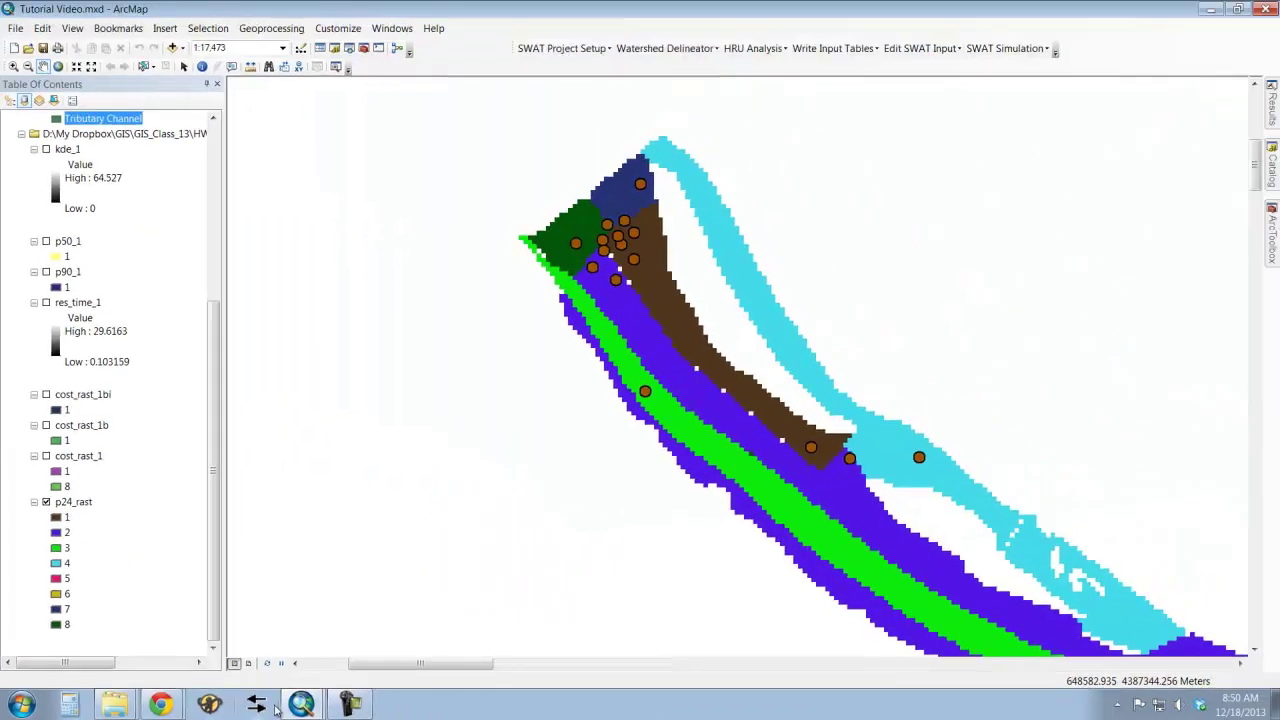
{"action": "mouse_move", "coordinate": [300, 706]}
{"action": "left_click", "coordinate": [270, 669]}
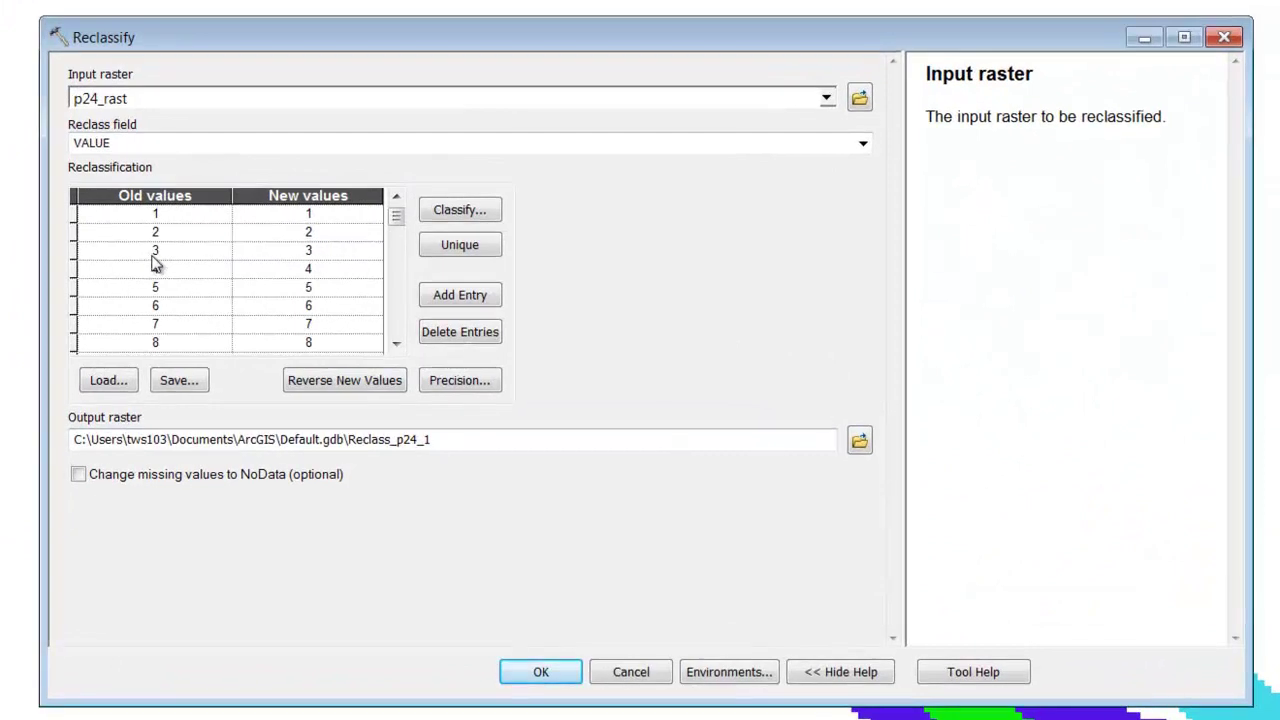
- Assign new value 1 to old value 3 and new value 10 to old values 1, 2 and 4 through 8
{"action": "left_click", "coordinate": [289, 257]}
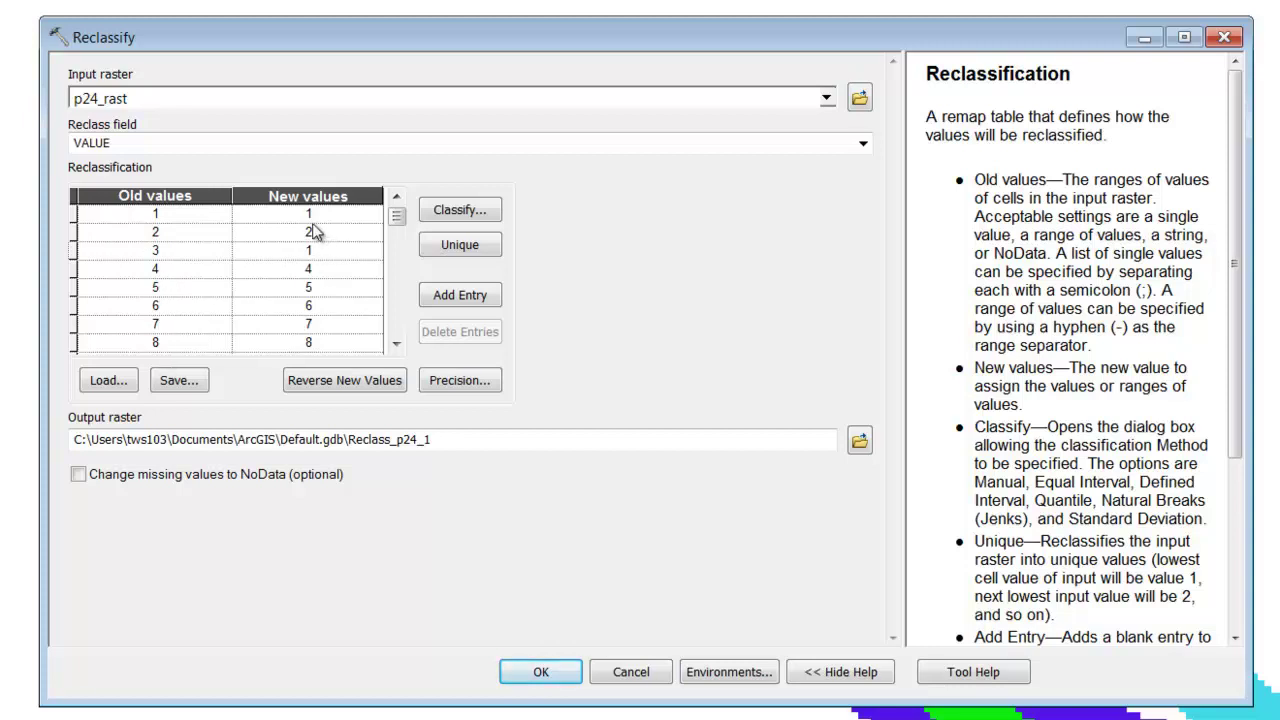
{"action": "left_click", "coordinate": [250, 218]}
{"action": "left_click", "coordinate": [251, 233]}
{"action": "left_click", "coordinate": [257, 272]}
{"action": "left_click", "coordinate": [255, 290]}
{"action": "type", "text": "10"}
{"action": "left_click", "coordinate": [251, 321]}
{"action": "left_click", "coordinate": [251, 309]}
{"action": "type", "text": "10"}
{"action": "left_click", "coordinate": [247, 330]}
{"action": "type", "text": "10"}
{"action": "left_click", "coordinate": [242, 348]}
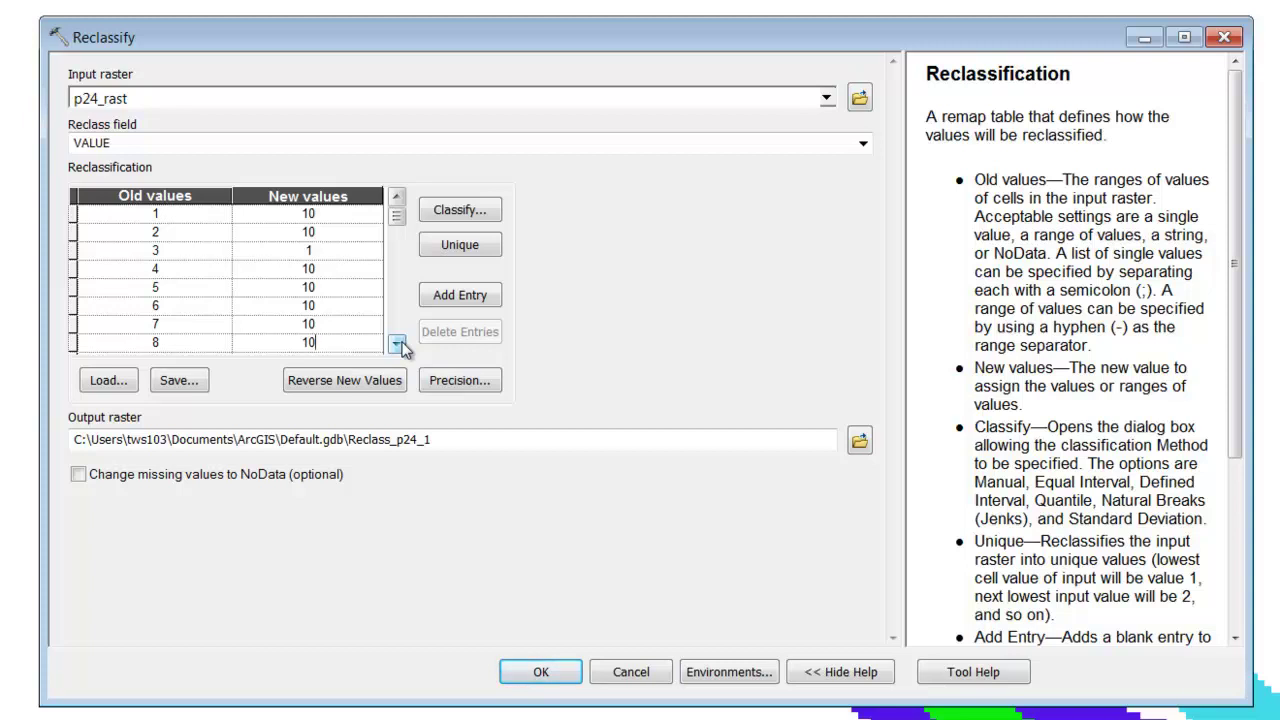
{"action": "left_click", "coordinate": [397, 344]}
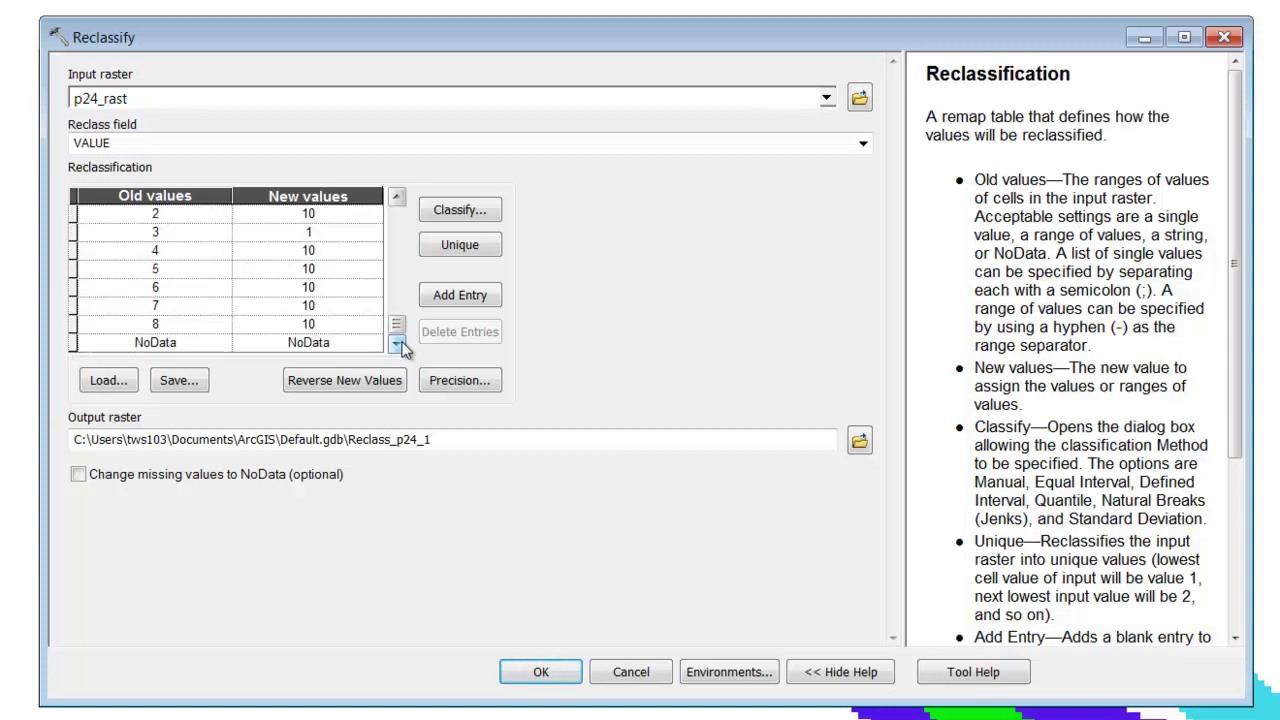
{"action": "left_click", "coordinate": [397, 199]}
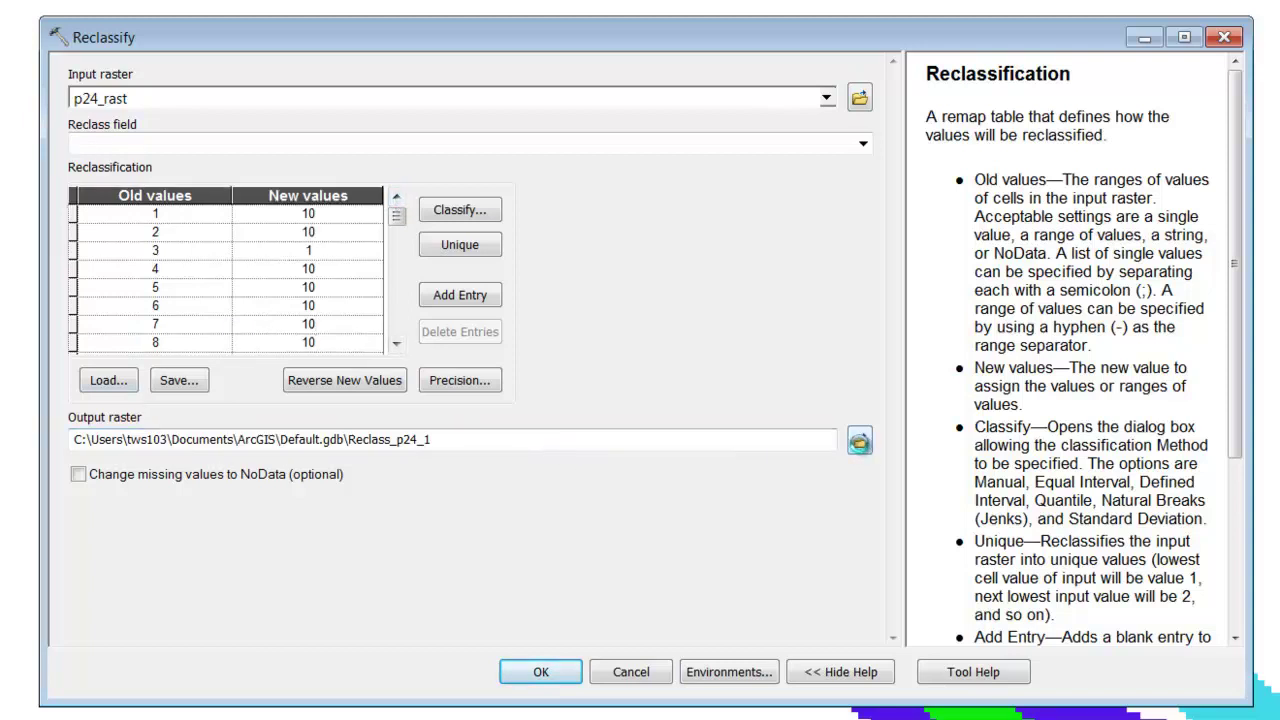
- Set the output raster to cost_rast_2 in the Fish_home_range_test folder and run the reclassification
{"action": "left_click", "coordinate": [859, 441]}
{"action": "left_click", "coordinate": [440, 329]}
{"action": "left_click_drag", "start_coordinate": [530, 485], "coordinate": [541, 486]}
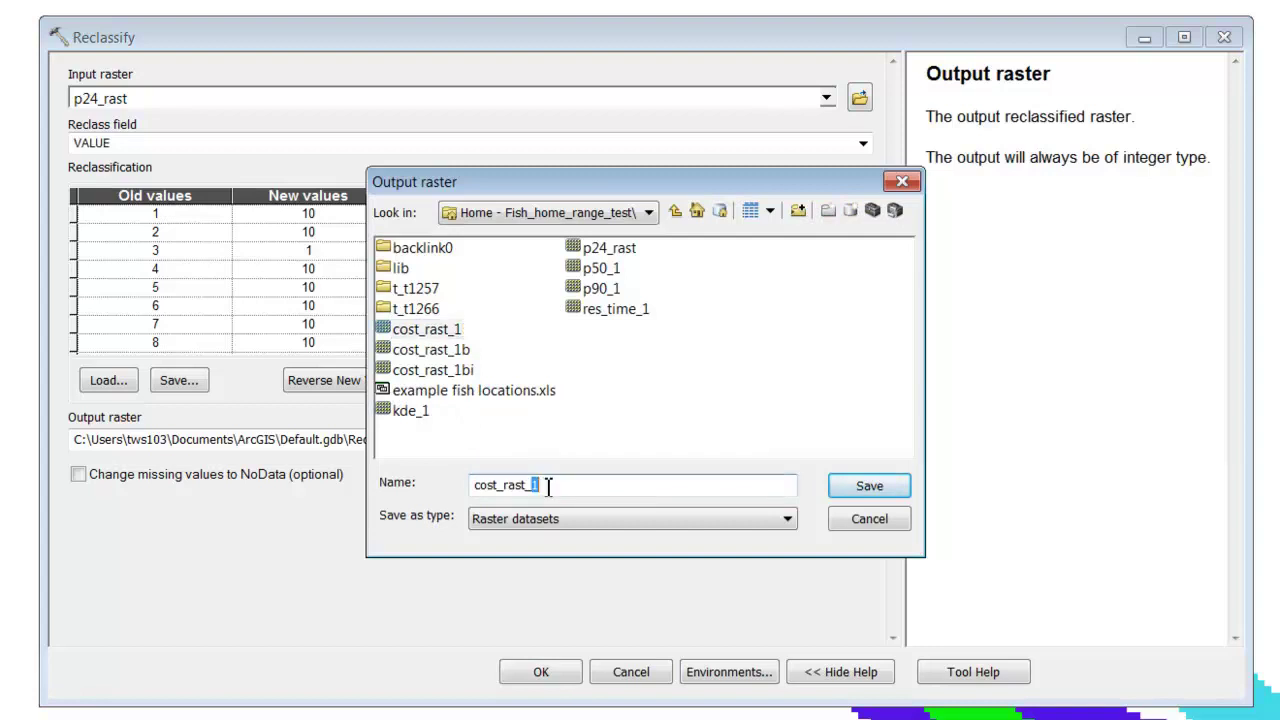
{"action": "type", "text": "2"}
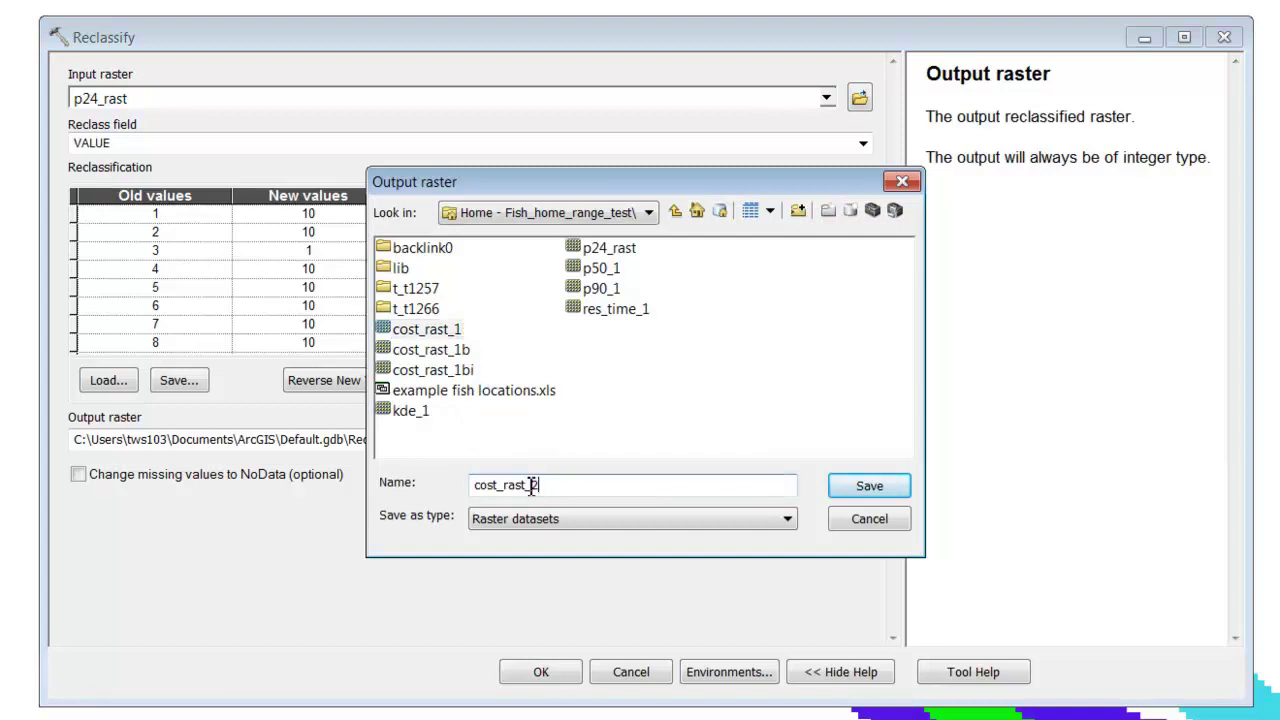
{"action": "left_click", "coordinate": [875, 492]}
{"action": "left_click", "coordinate": [541, 672]}
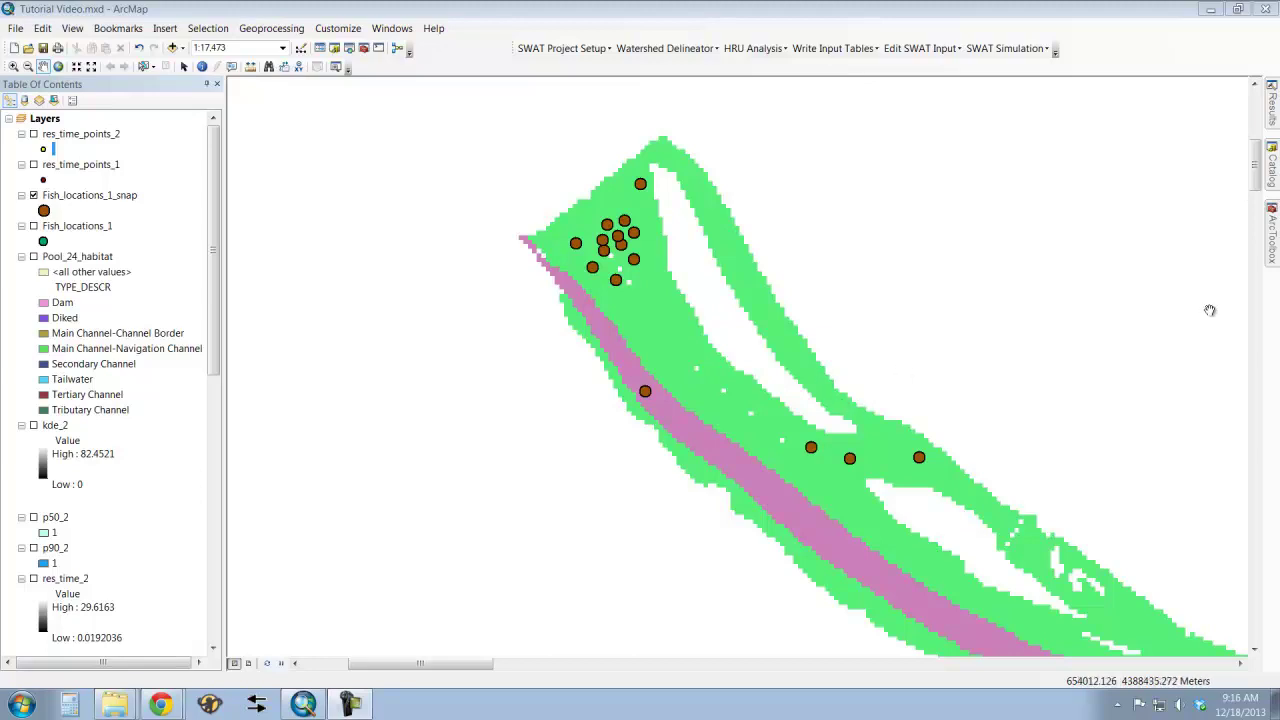
- Review the Fish_tracker_10.1 analytical process tools, selecting get_path_residence_times.py, and check the res_time_points_2 layer
{"action": "left_click", "coordinate": [1272, 250]}
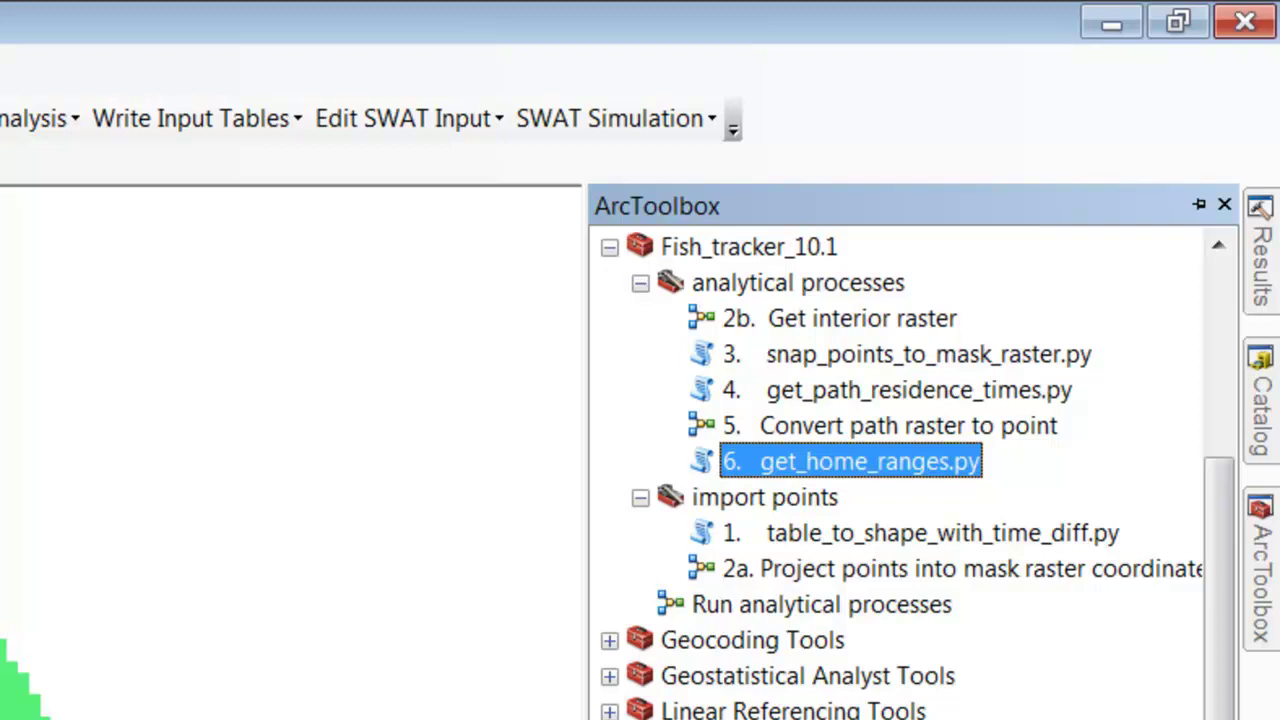
{"action": "left_click", "coordinate": [792, 396]}
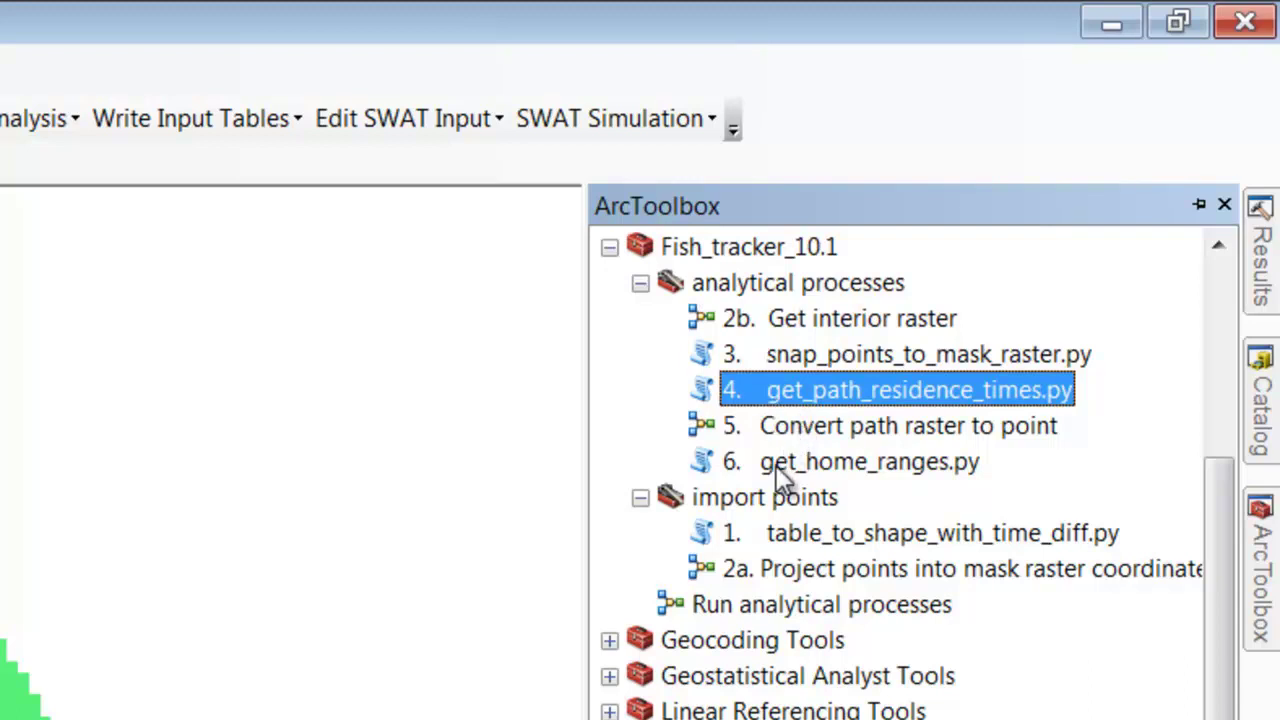
{"action": "left_click", "coordinate": [1200, 205]}
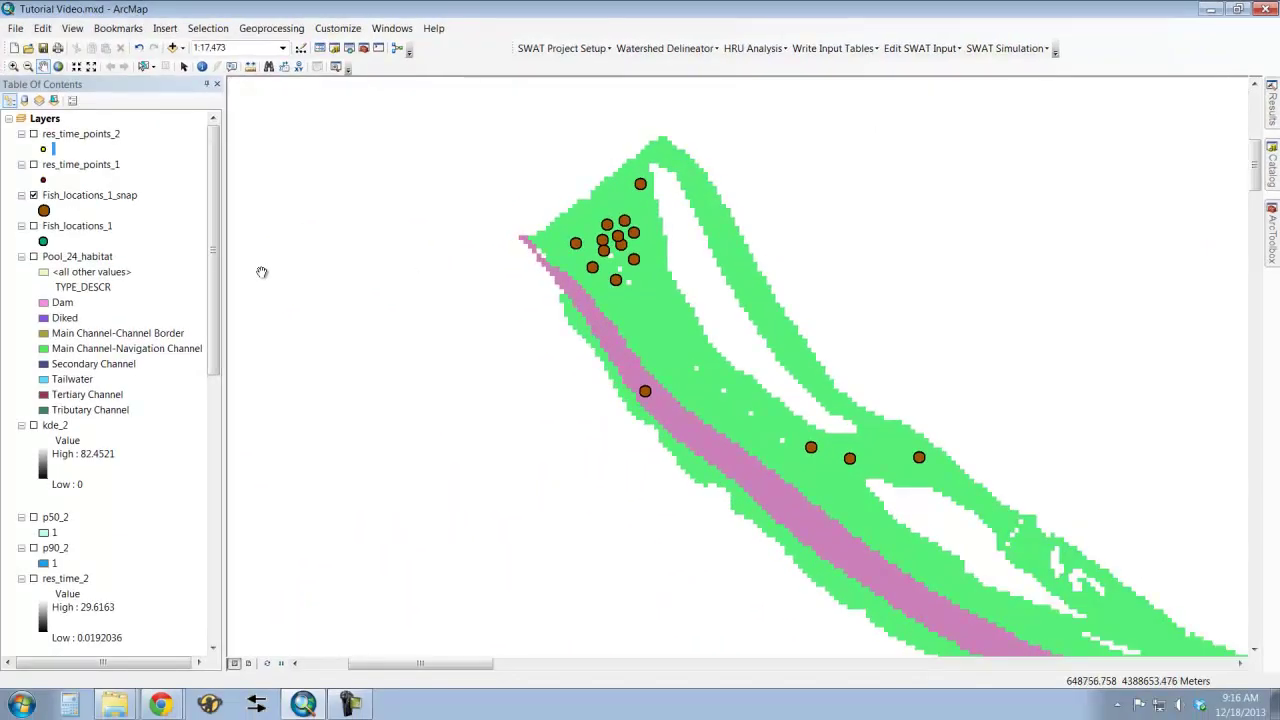
{"action": "left_click", "coordinate": [34, 134]}
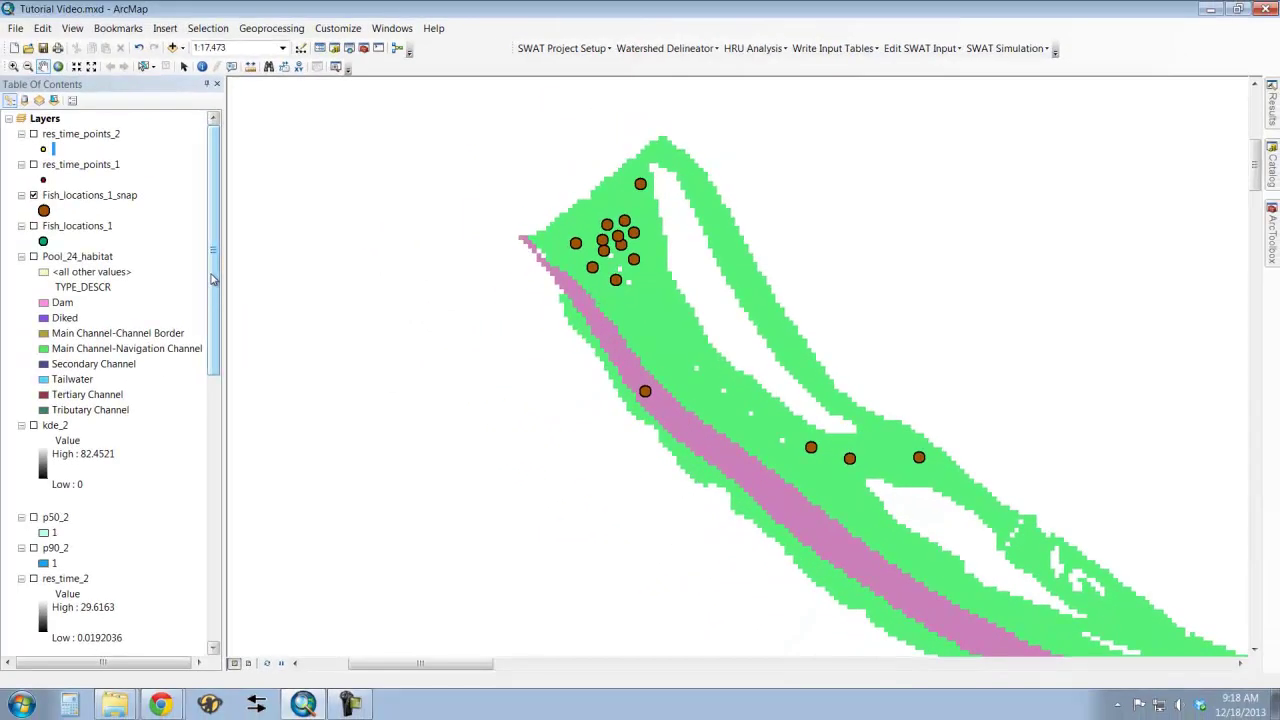
- Show the p50_1 and p90_1 layers and move both above cost_rast_2, keeping p50_1 on top
{"action": "left_click_drag", "start_coordinate": [213, 280], "coordinate": [214, 385]}
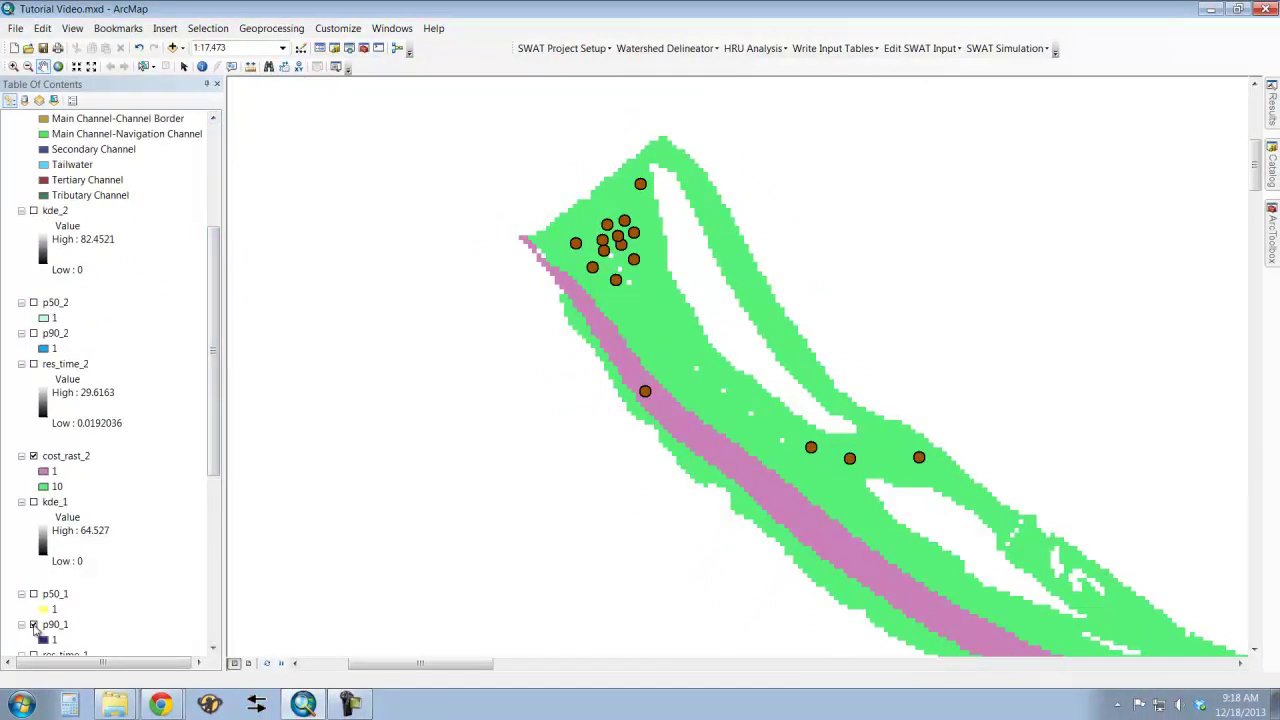
{"action": "left_click", "coordinate": [33, 624]}
{"action": "left_click", "coordinate": [33, 594]}
{"action": "left_click", "coordinate": [34, 456]}
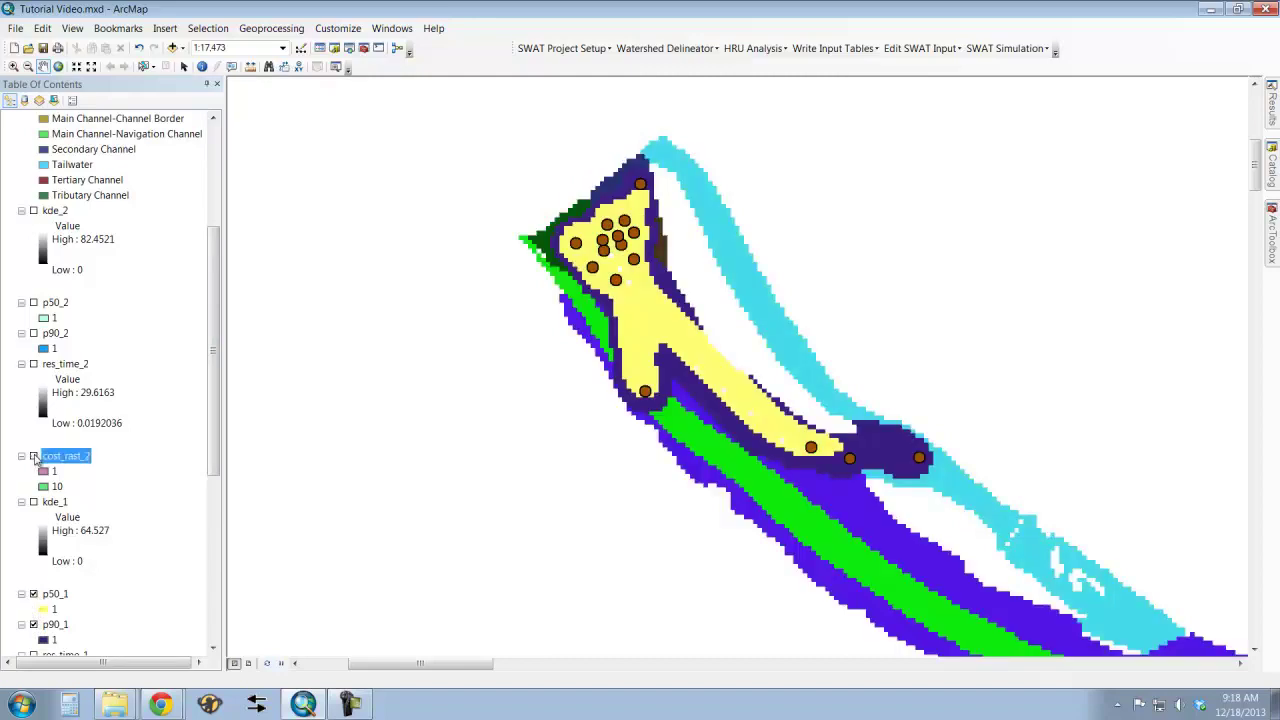
{"action": "left_click", "coordinate": [34, 456]}
{"action": "left_click_drag", "start_coordinate": [52, 598], "coordinate": [58, 458]}
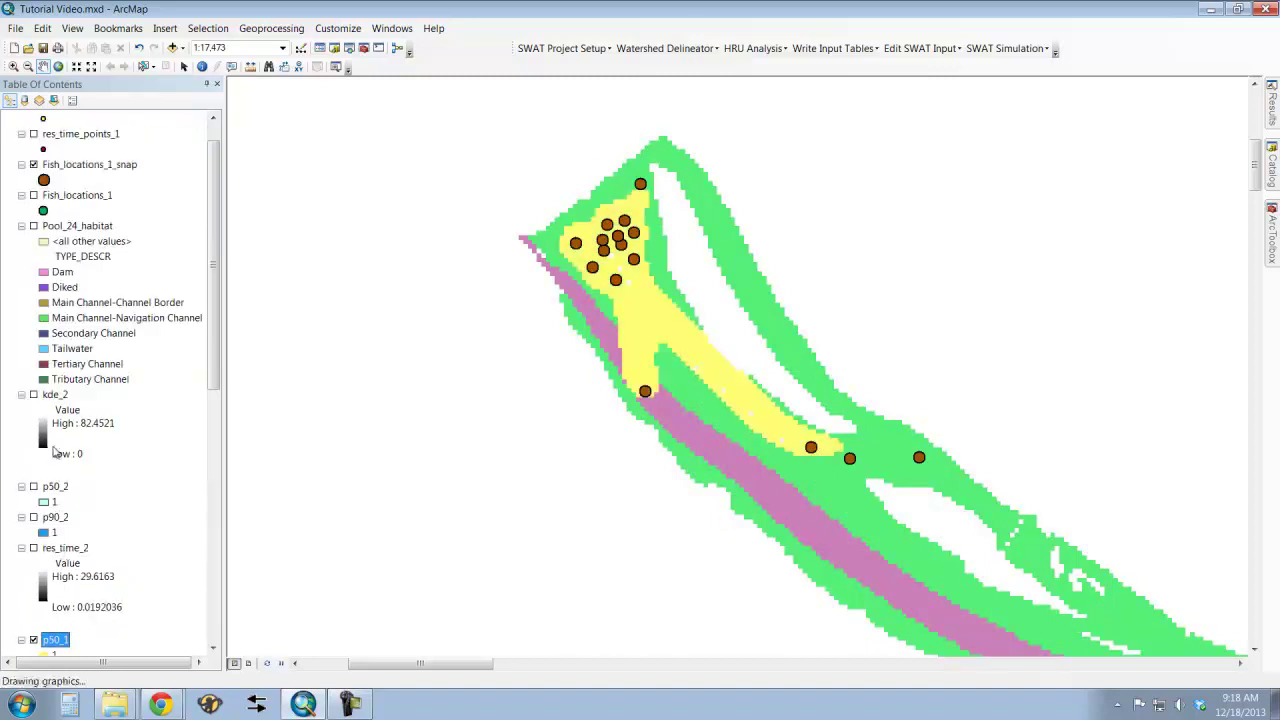
{"action": "left_click", "coordinate": [213, 648]}
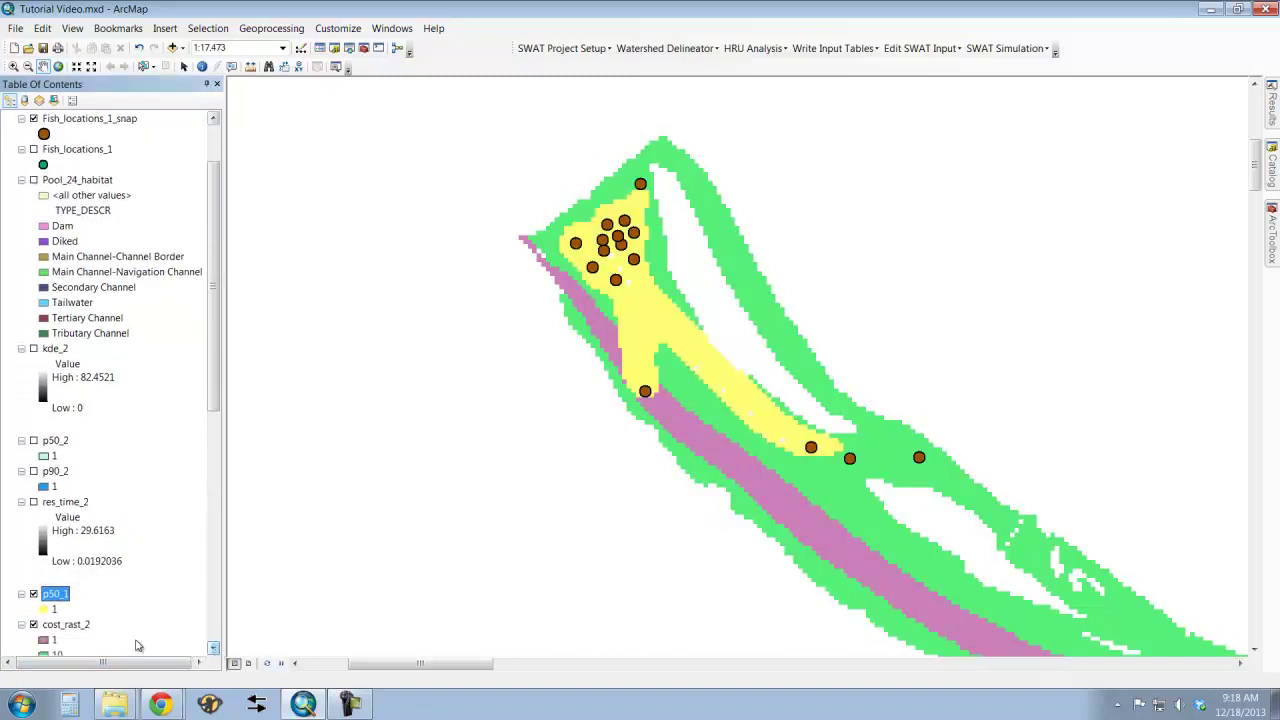
{"action": "left_click", "coordinate": [213, 648]}
{"action": "left_click", "coordinate": [213, 648]}
{"action": "scroll", "coordinate": [213, 648], "scroll_direction": "down", "scroll_amount": 5}
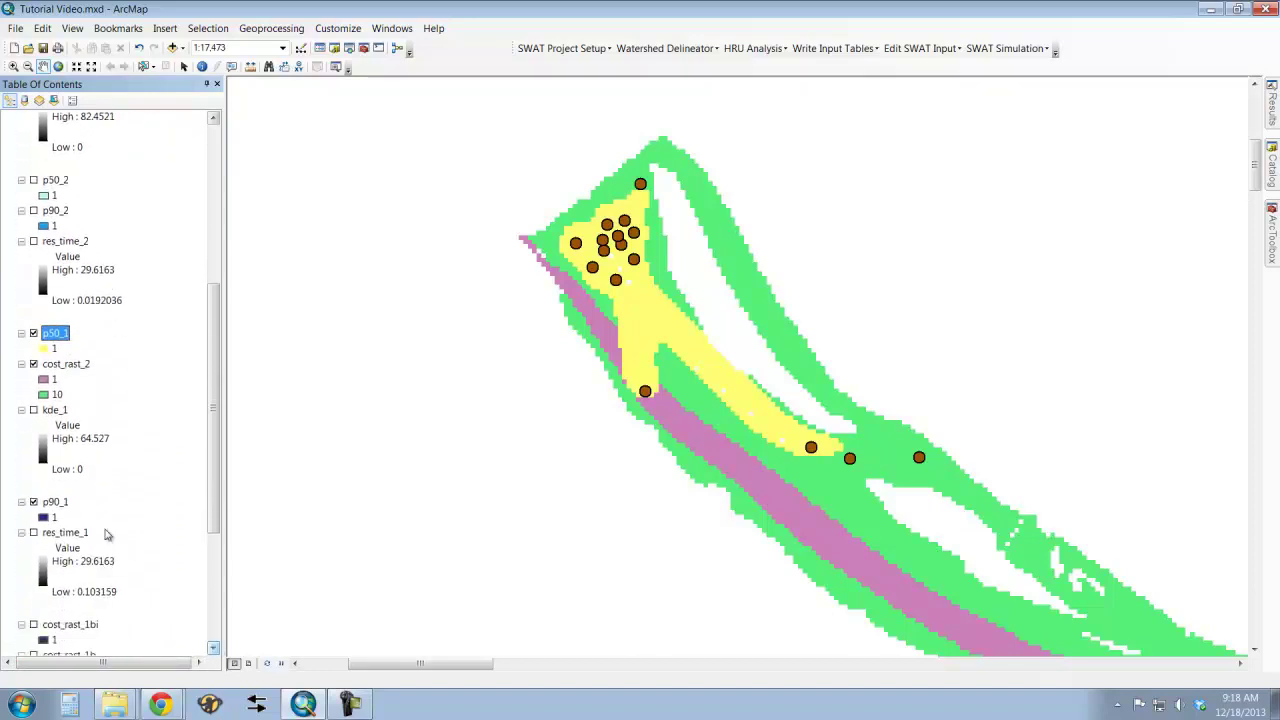
{"action": "left_click_drag", "start_coordinate": [60, 502], "coordinate": [50, 360]}
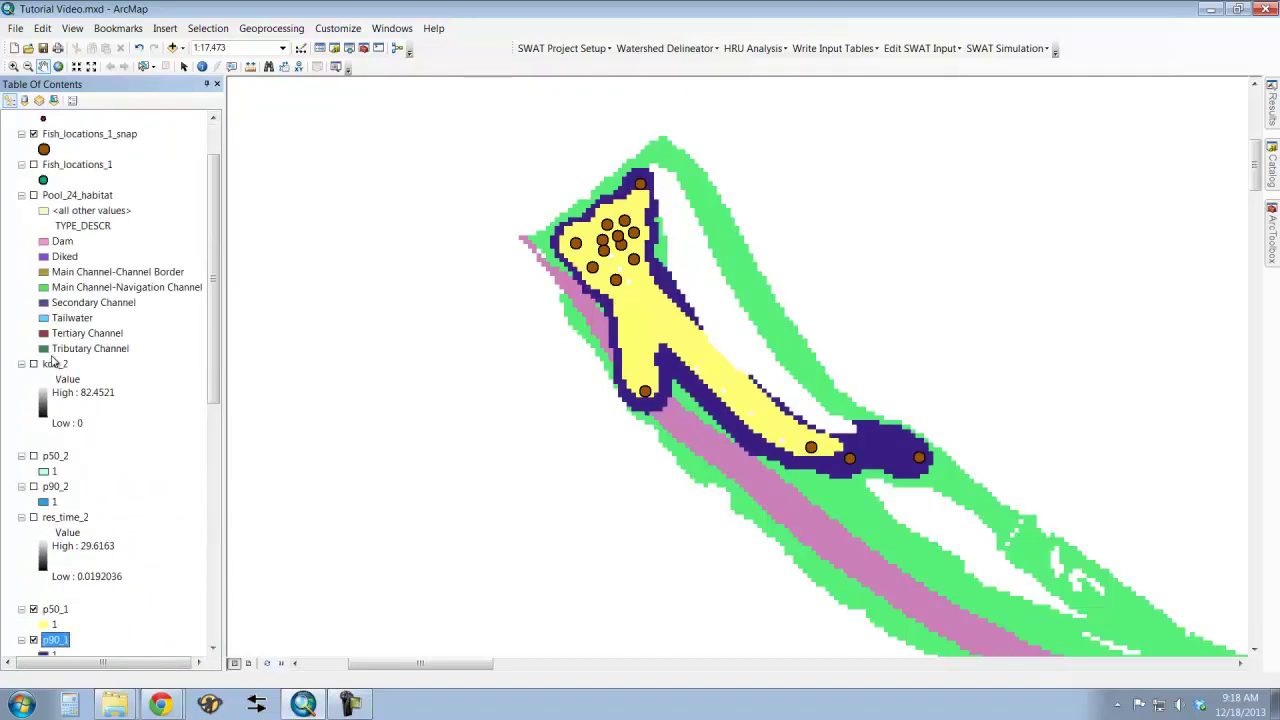
- Hide cost_rast_2 and show cost_rast_1b as the background beneath the first pair of home ranges
{"action": "left_click_drag", "start_coordinate": [215, 392], "coordinate": [218, 567]}
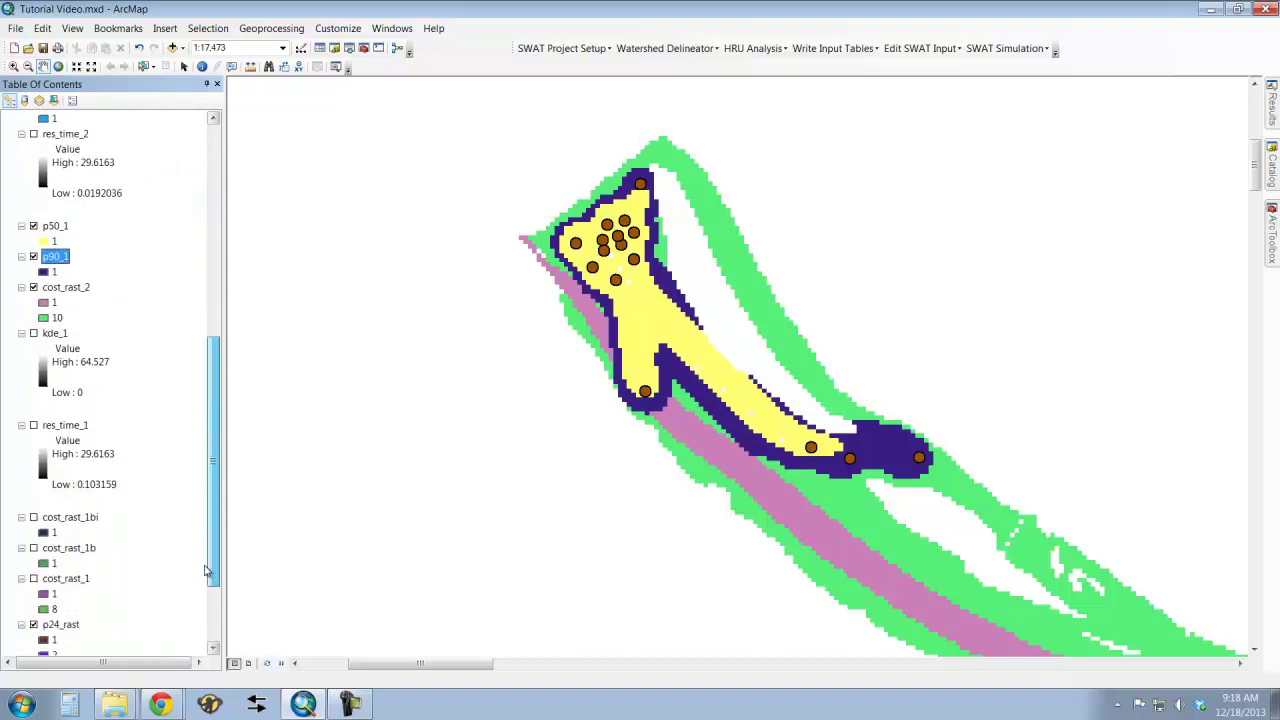
{"action": "left_click", "coordinate": [33, 287]}
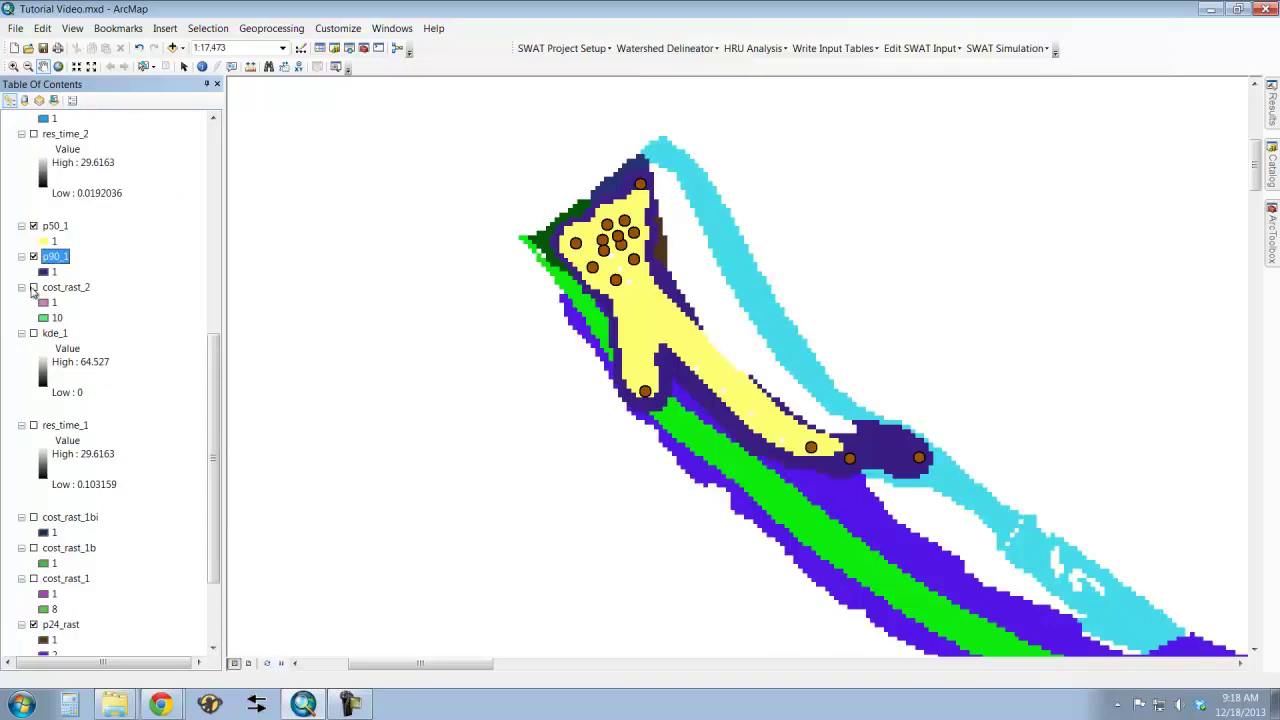
{"action": "left_click", "coordinate": [33, 548]}
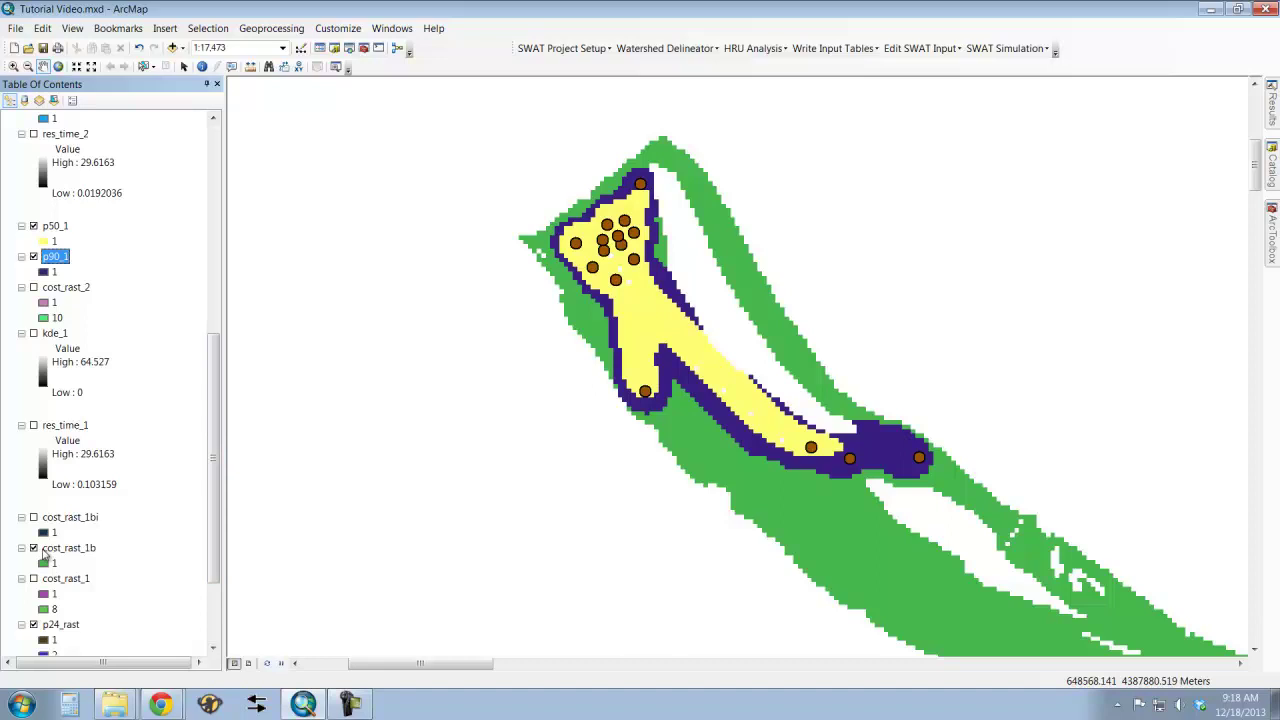
- Replace the displayed p50_1 and p90_1 home ranges with p50_2 and p90_2 over cost_rast_1b
{"action": "left_click", "coordinate": [33, 256]}
{"action": "left_click", "coordinate": [33, 226]}
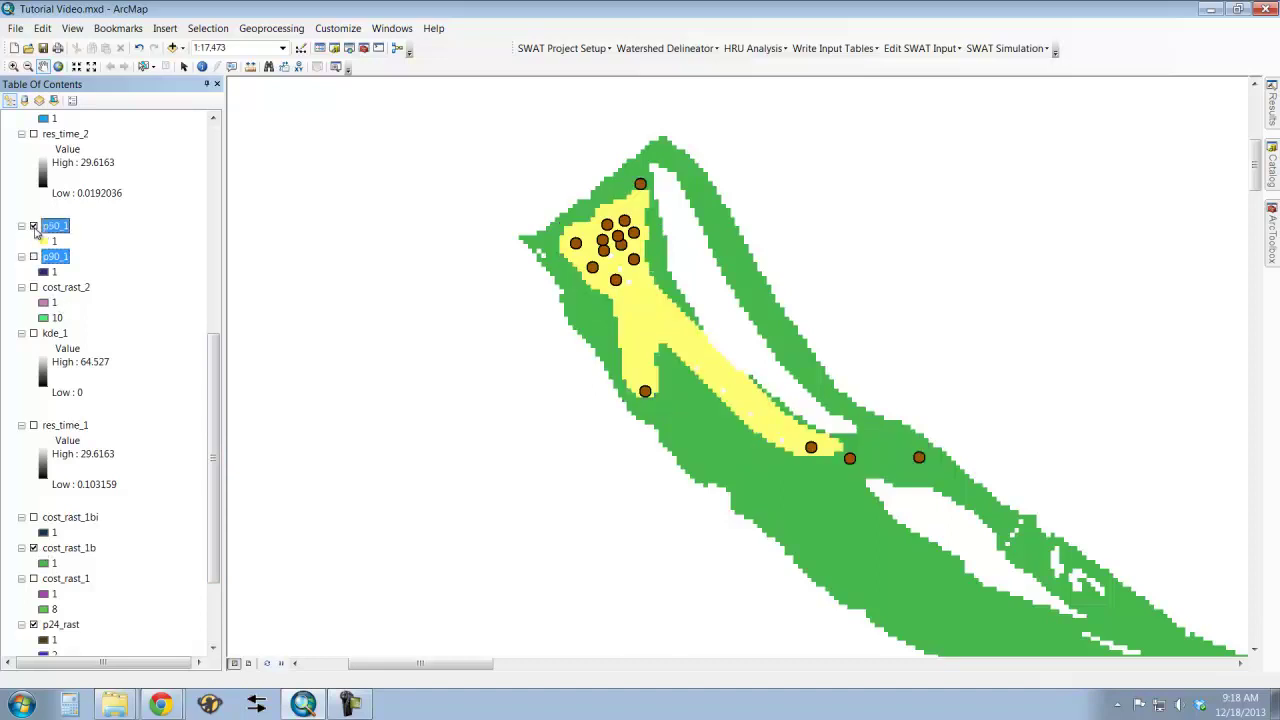
{"action": "left_click_drag", "start_coordinate": [212, 370], "coordinate": [212, 275]}
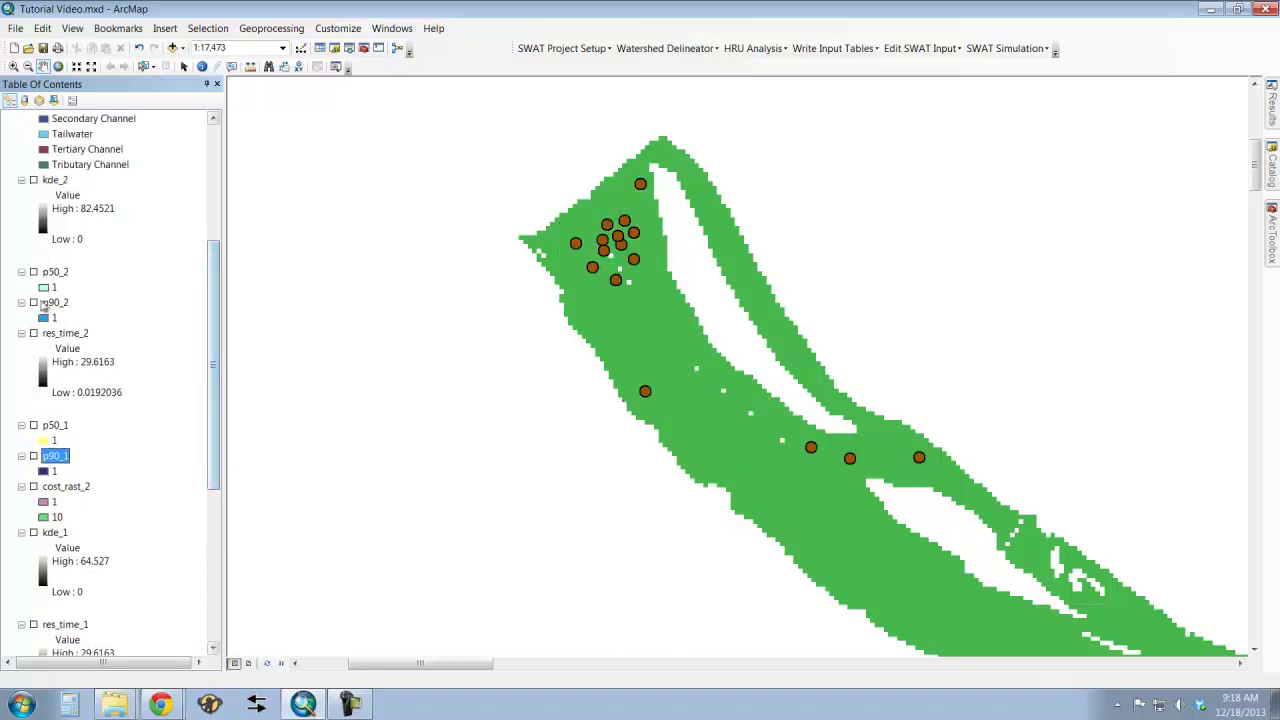
{"action": "left_click", "coordinate": [33, 302]}
{"action": "left_click", "coordinate": [34, 272]}
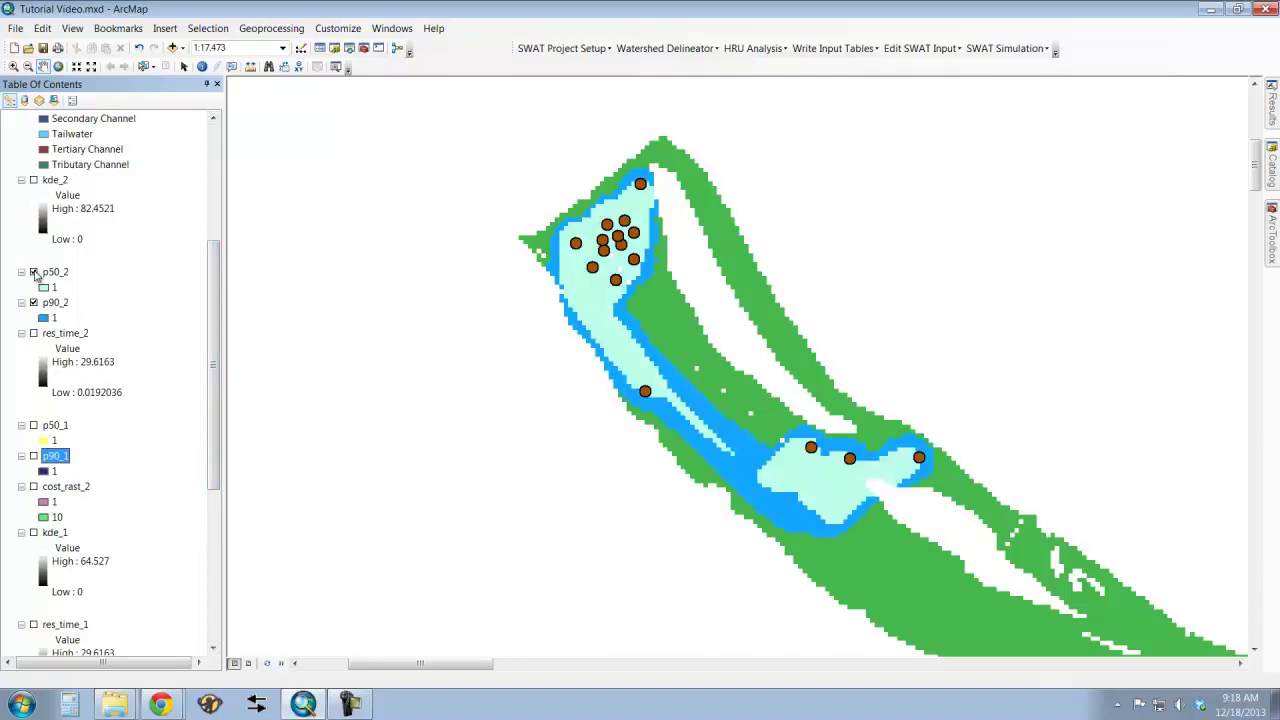